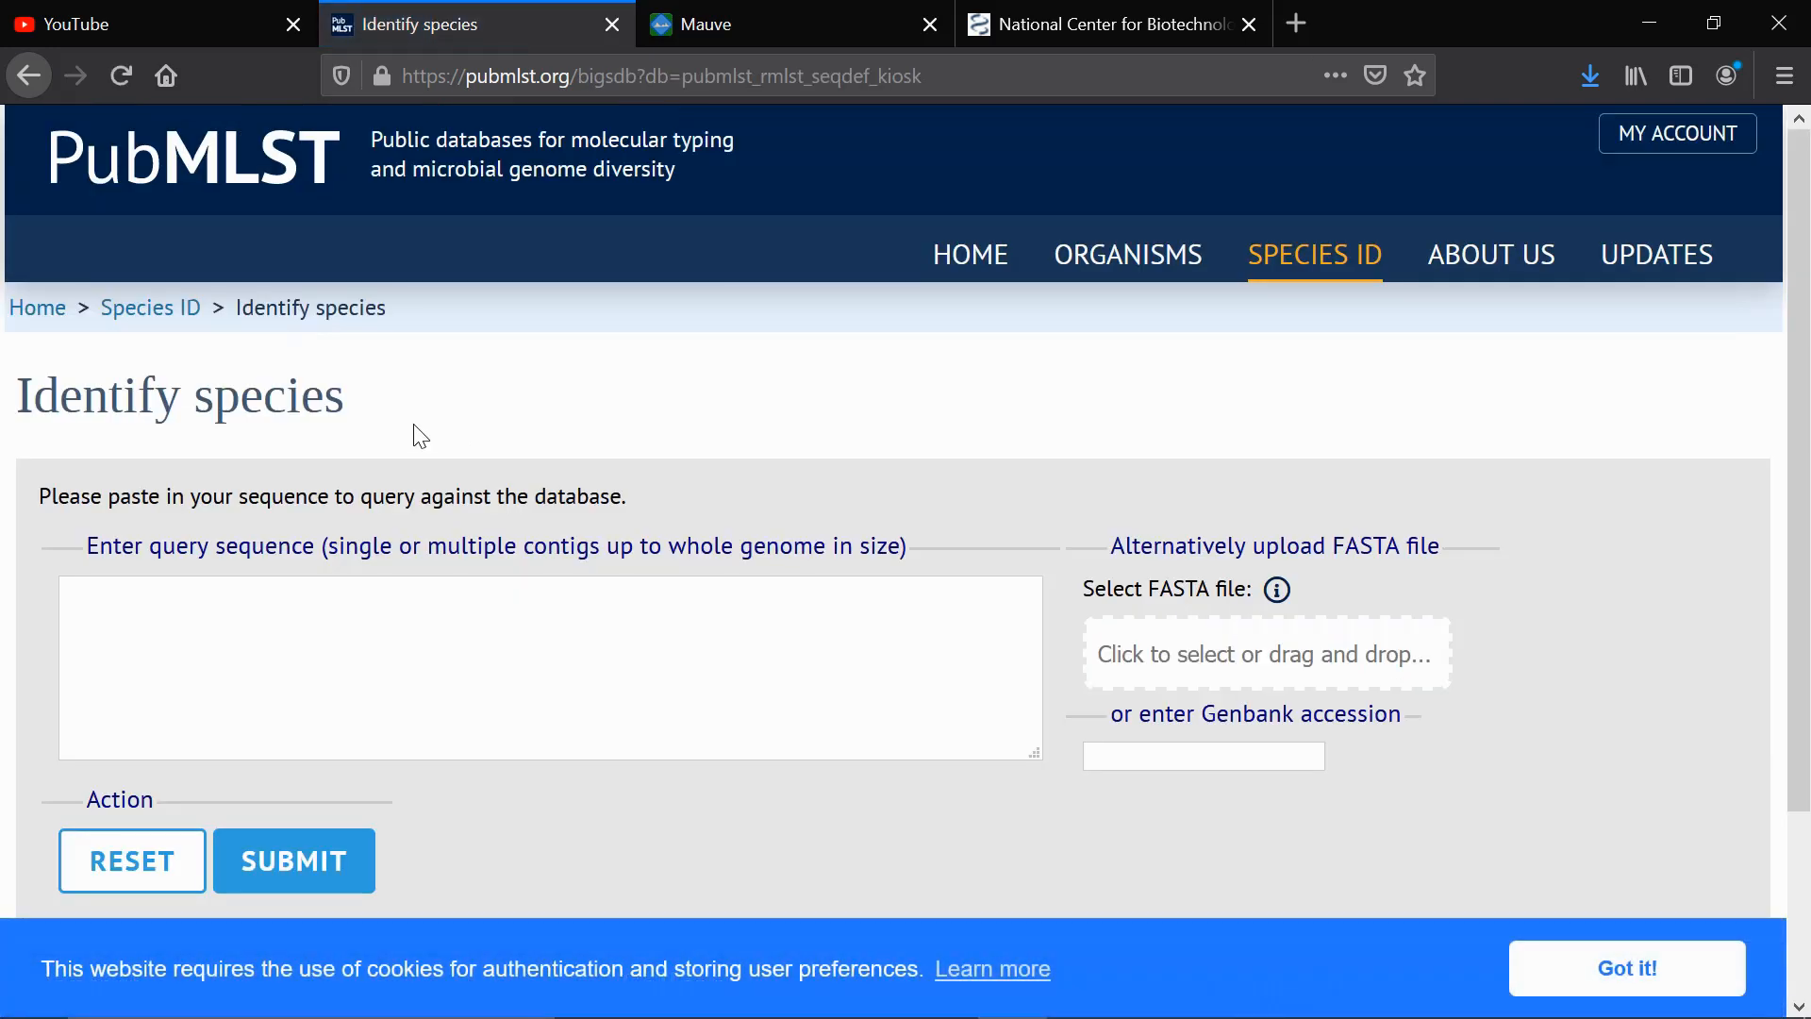
# - Upload Unknown.fasta from the MAUVE folder on the Desktop and submit it for species identification
pyautogui.click(1334, 658)
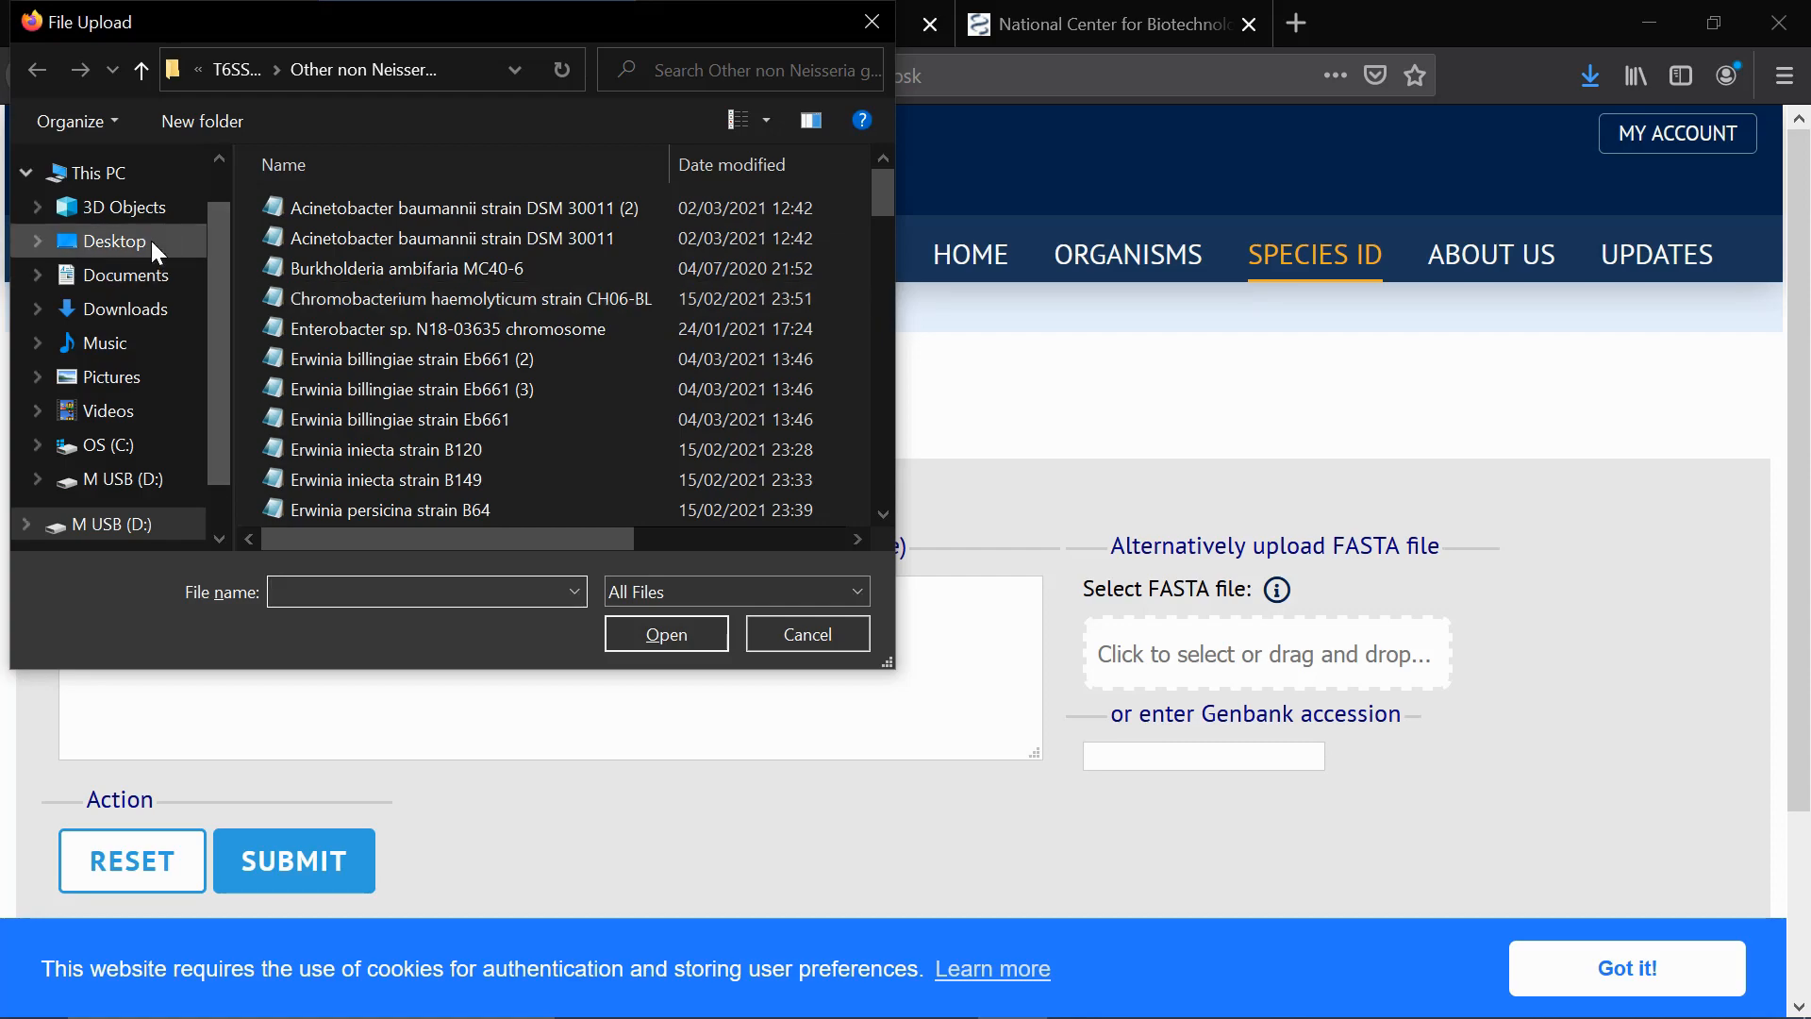
pyautogui.click(151, 240)
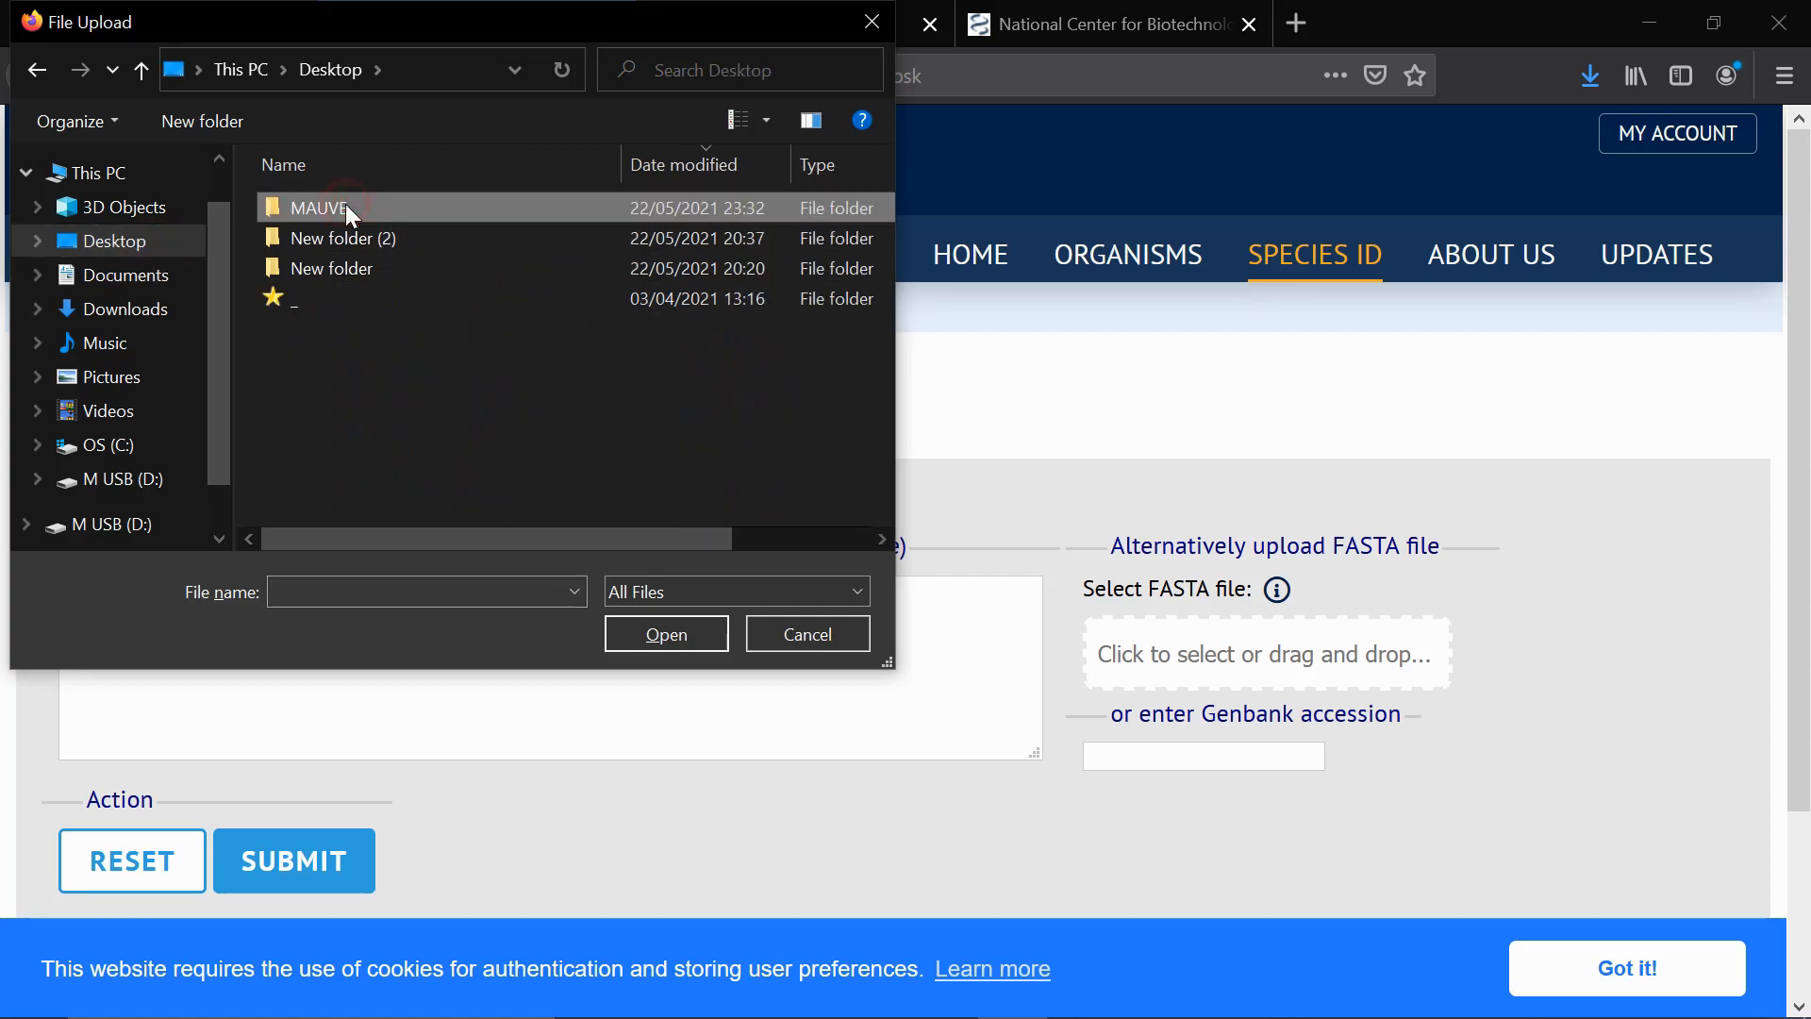
pyautogui.doubleClick(346, 204)
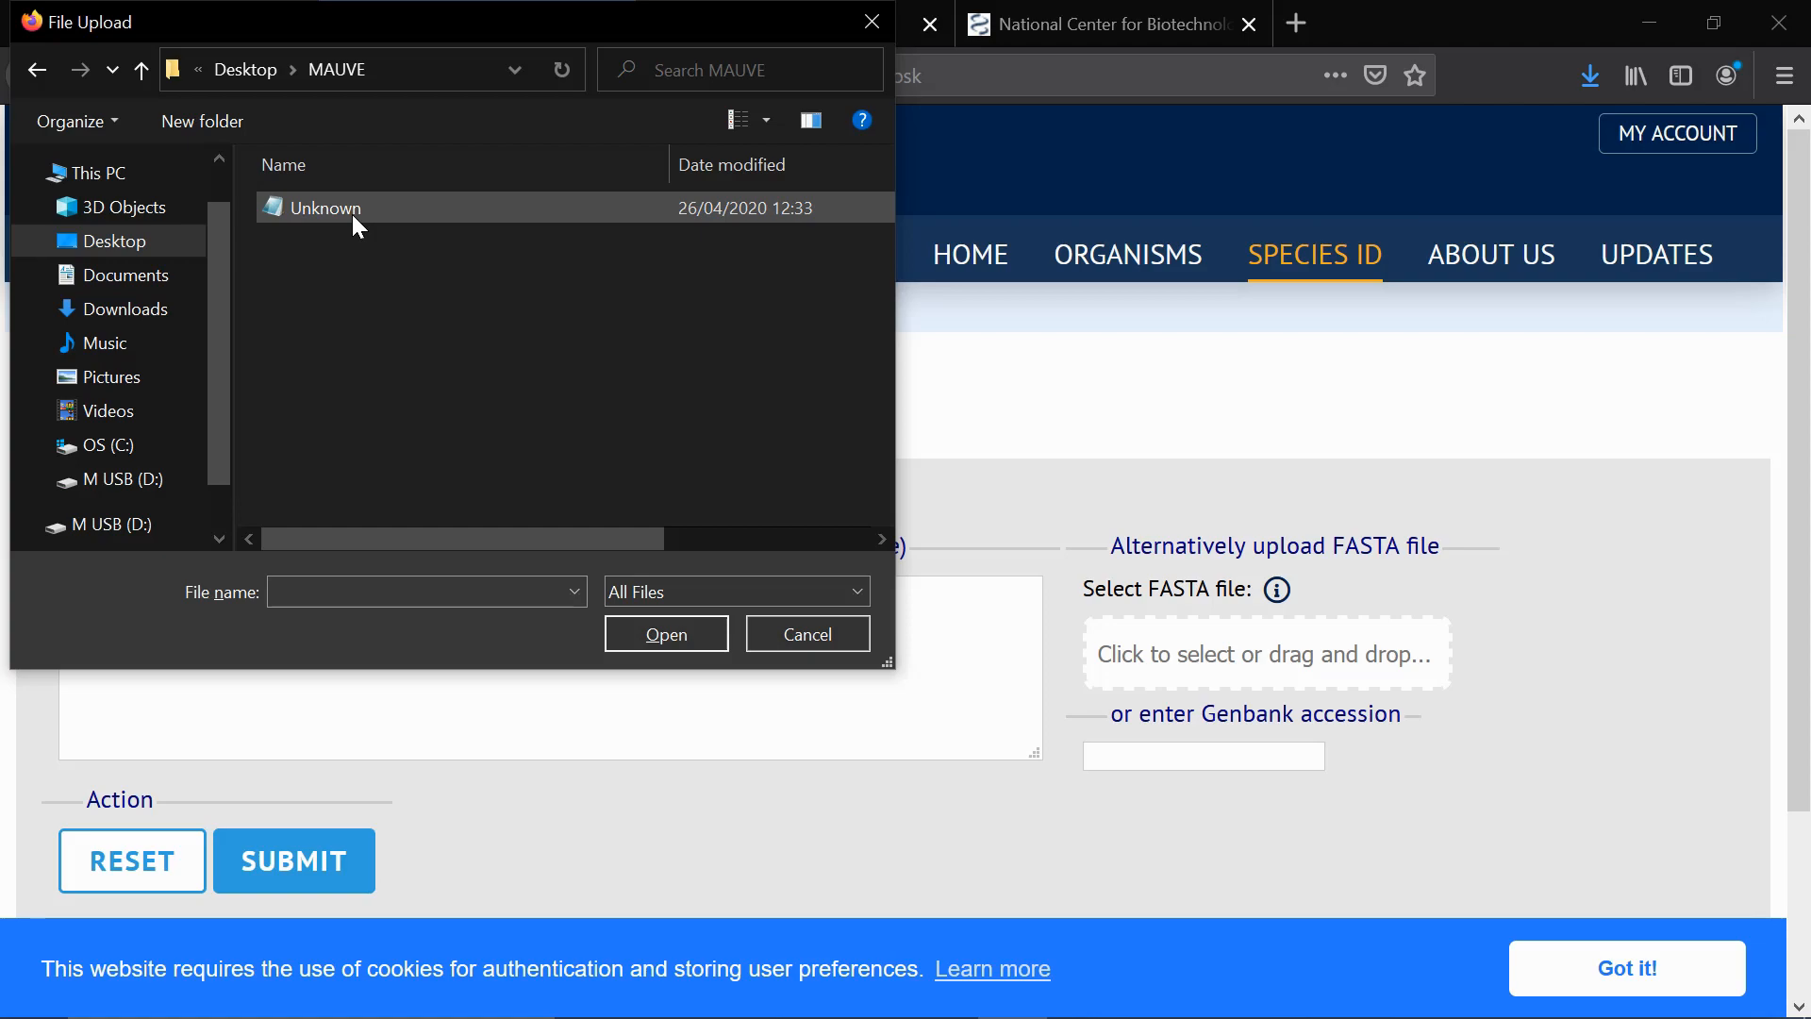
pyautogui.moveTo(896, 247); pyautogui.dragTo(1052, 240)
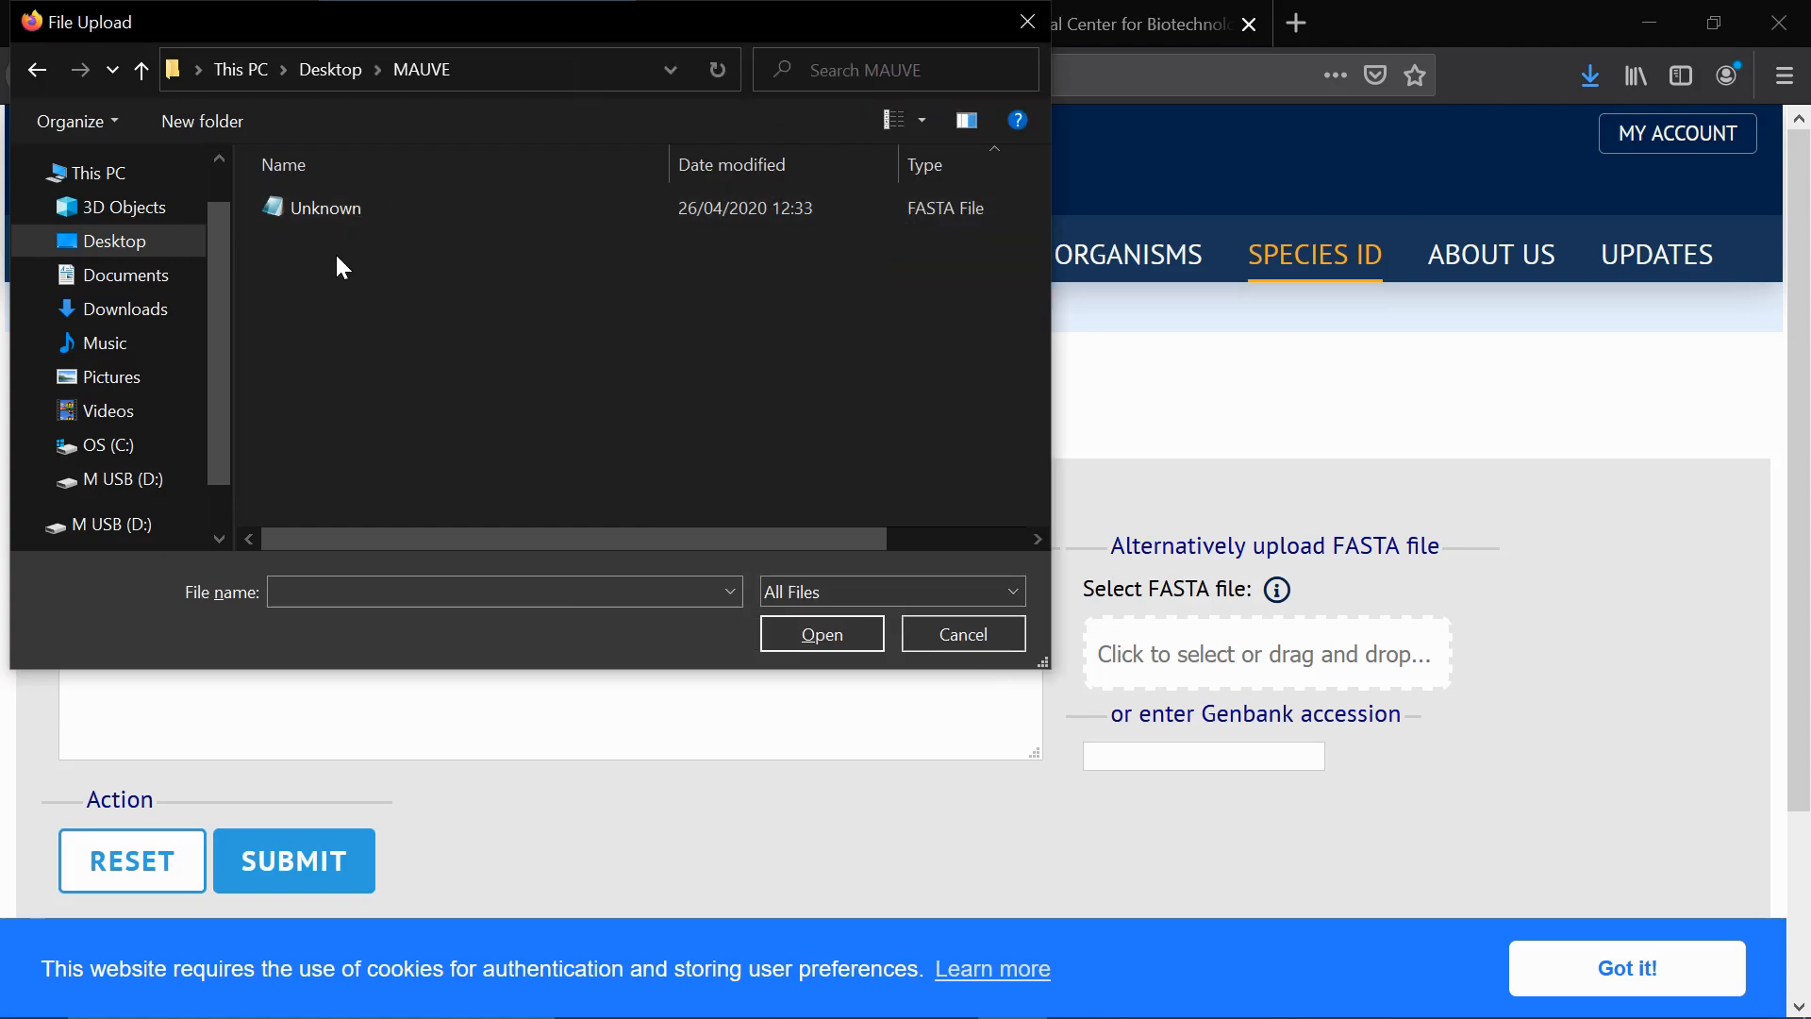
pyautogui.moveTo(343, 214)
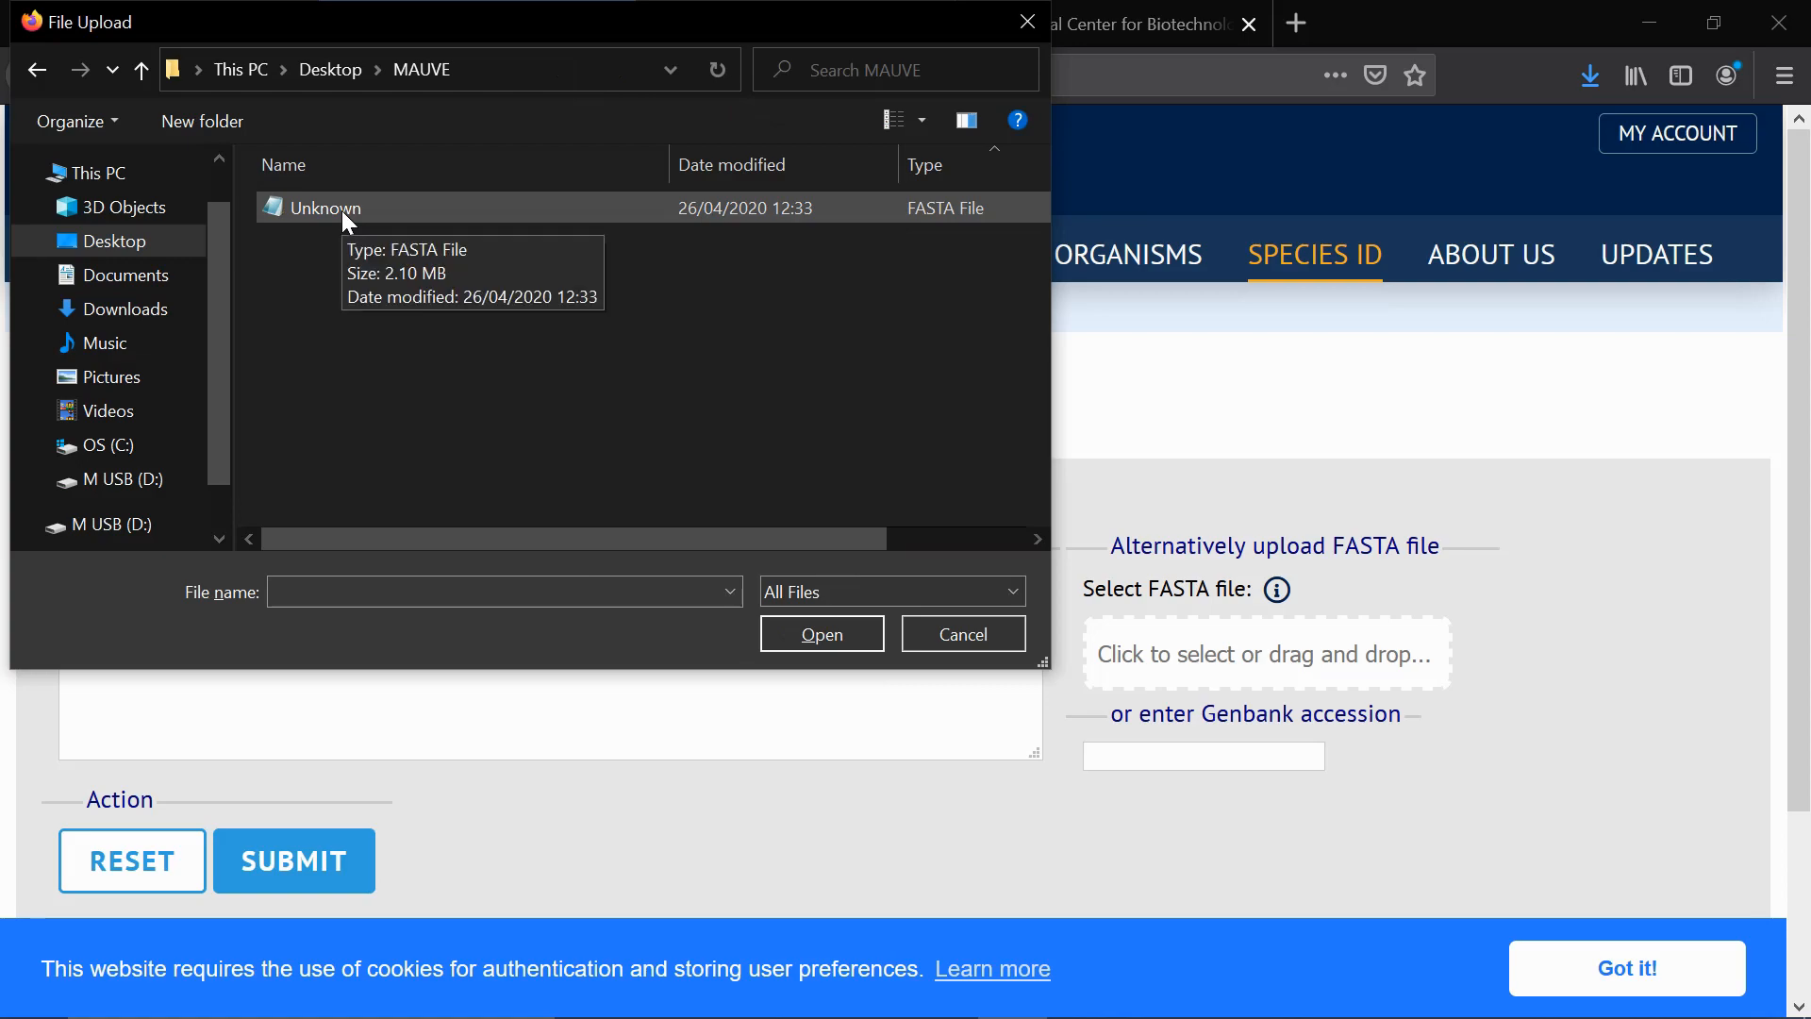
pyautogui.doubleClick(341, 211)
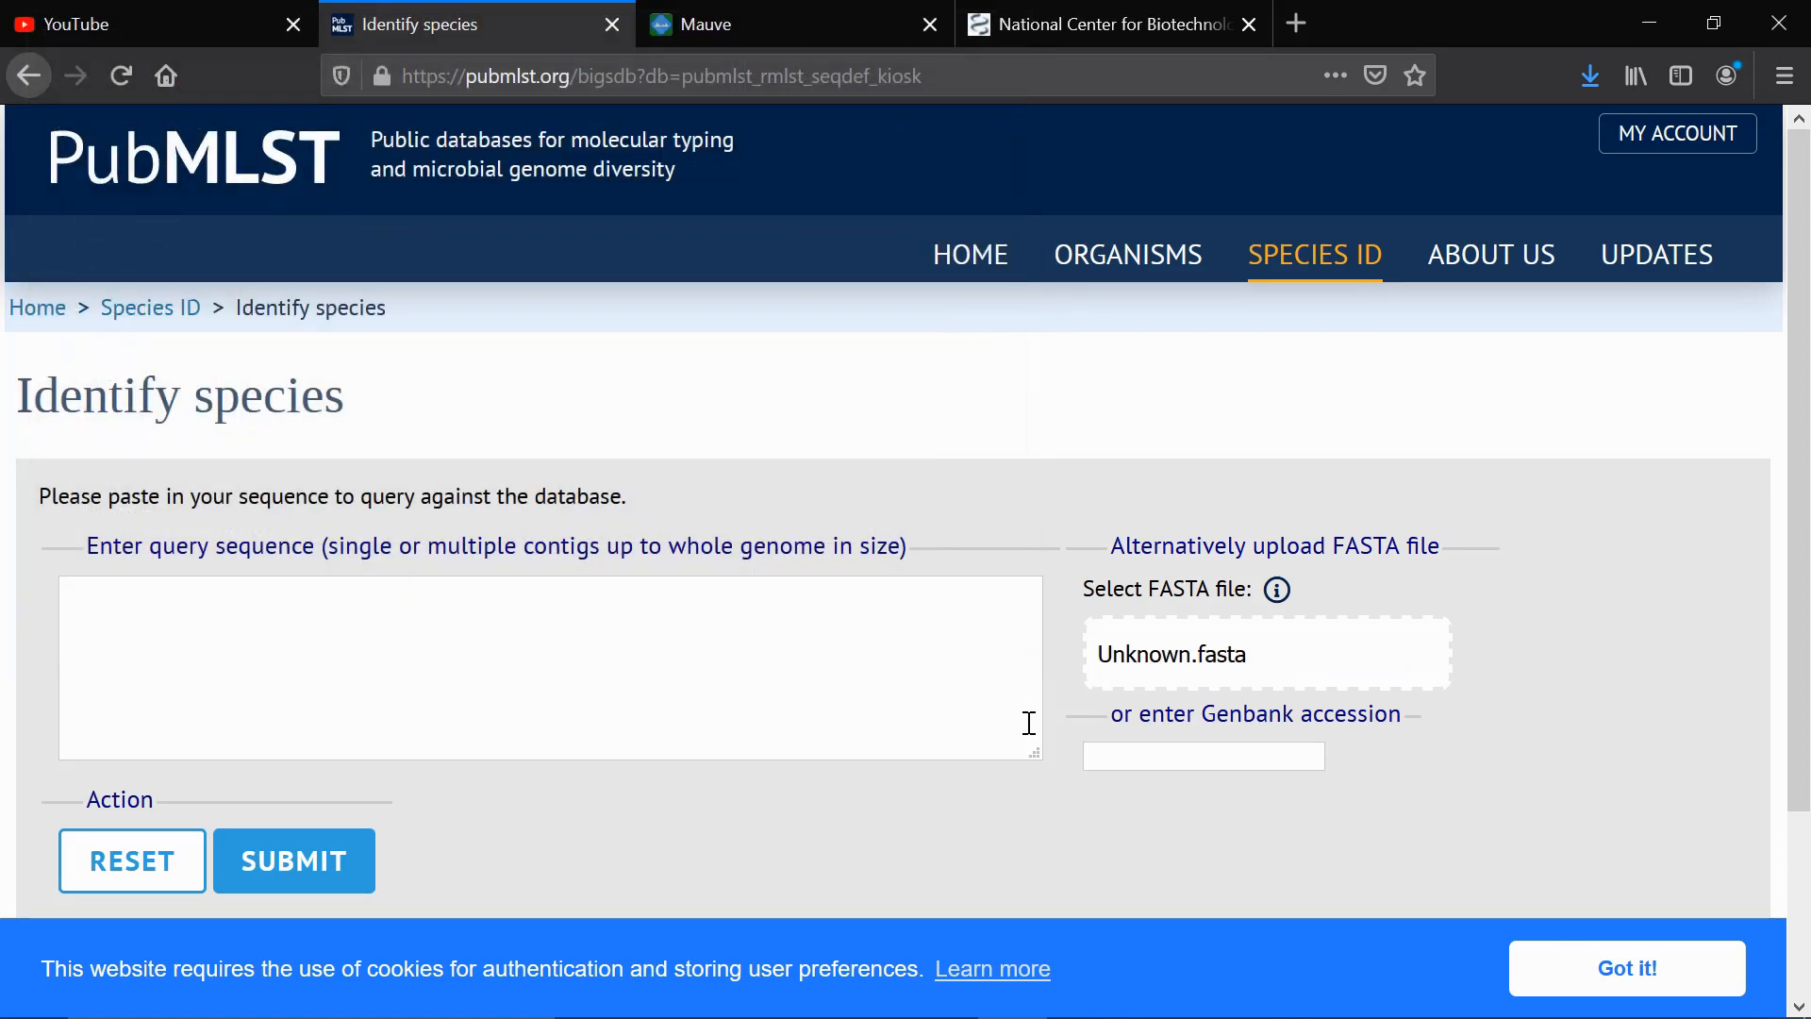
pyautogui.scroll(-1, 1091, 800)
pyautogui.click(348, 784)
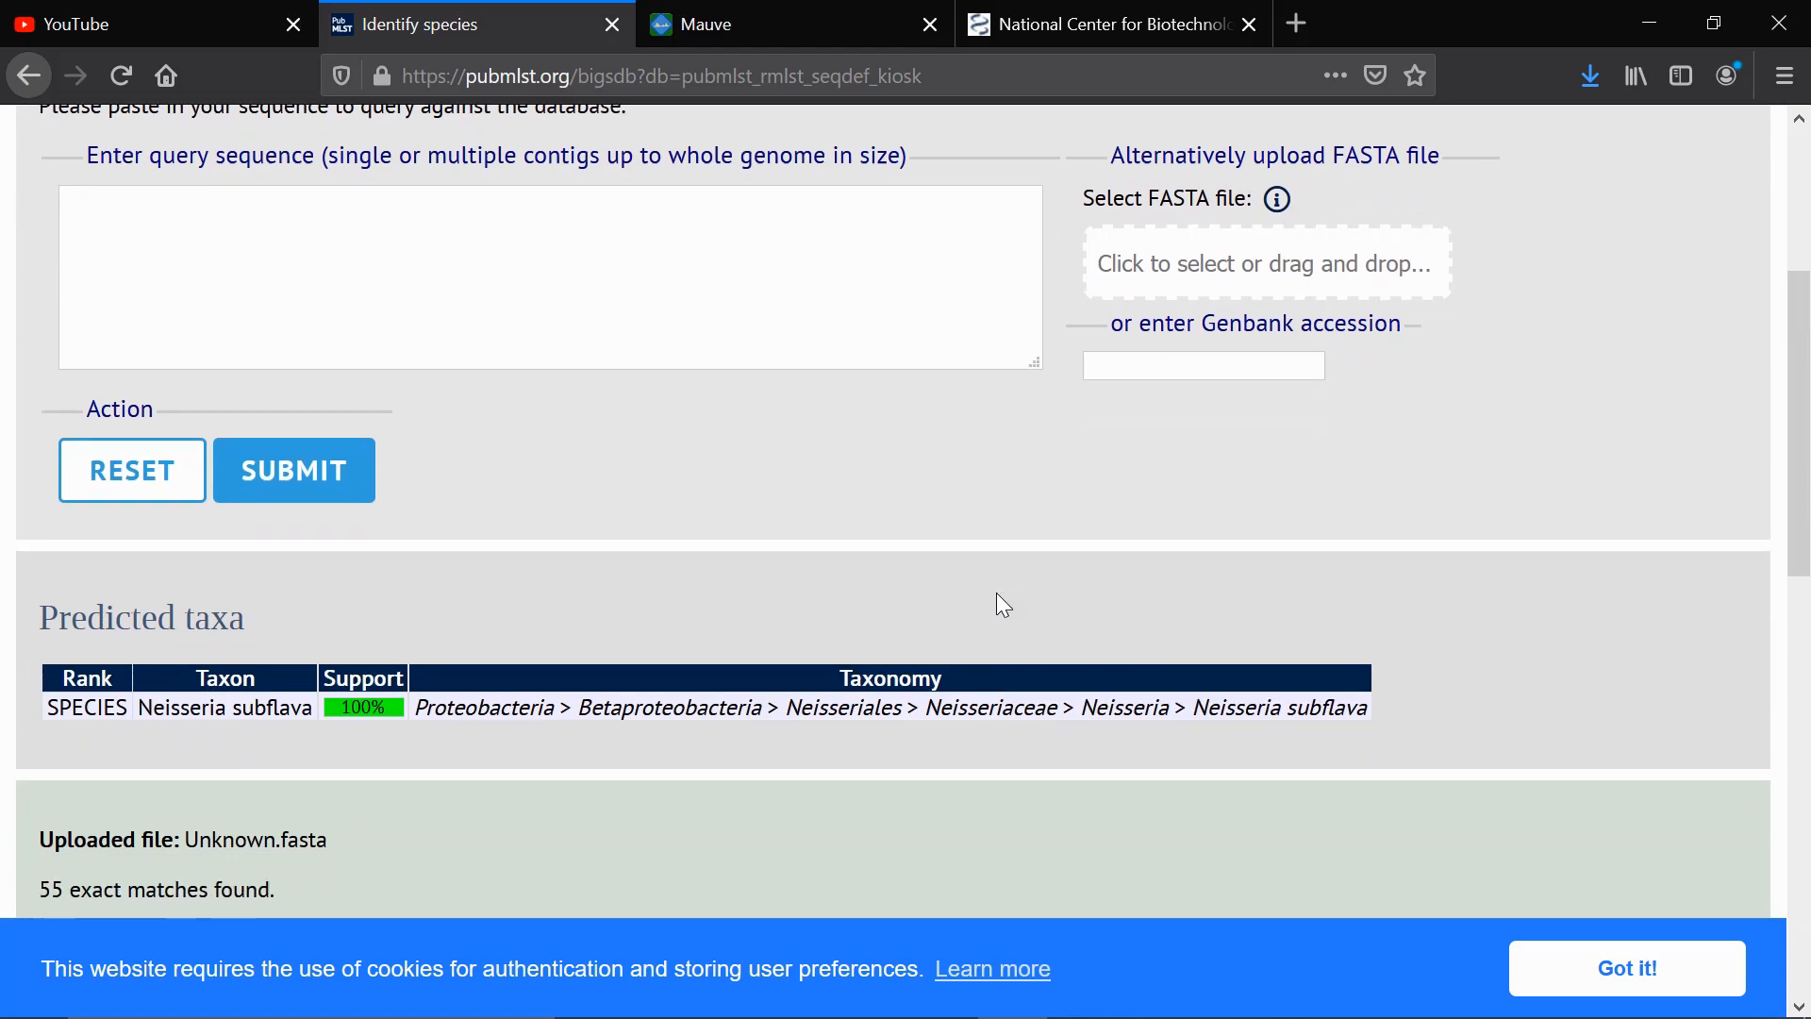
# - Examine the predicted taxa and the fully expanded table of exact locus matches for the uploaded genome
pyautogui.scroll(-2, 996, 592)
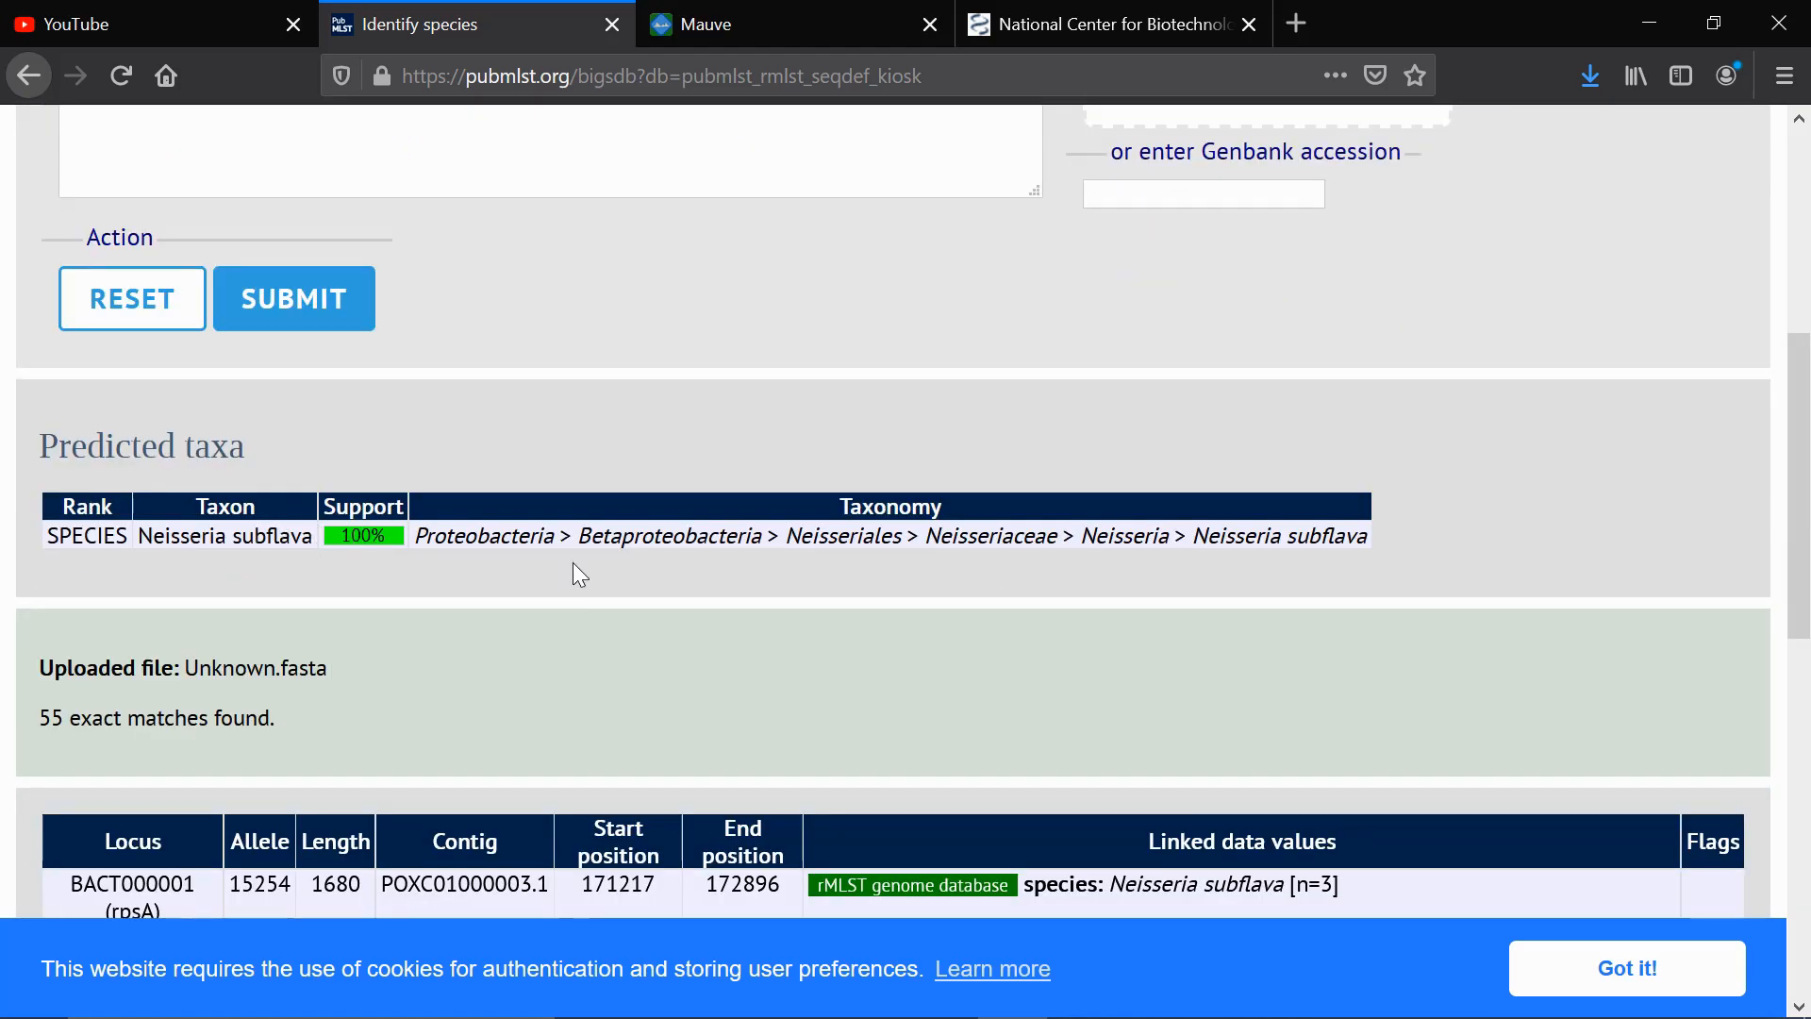
pyautogui.scroll(-3, 573, 564)
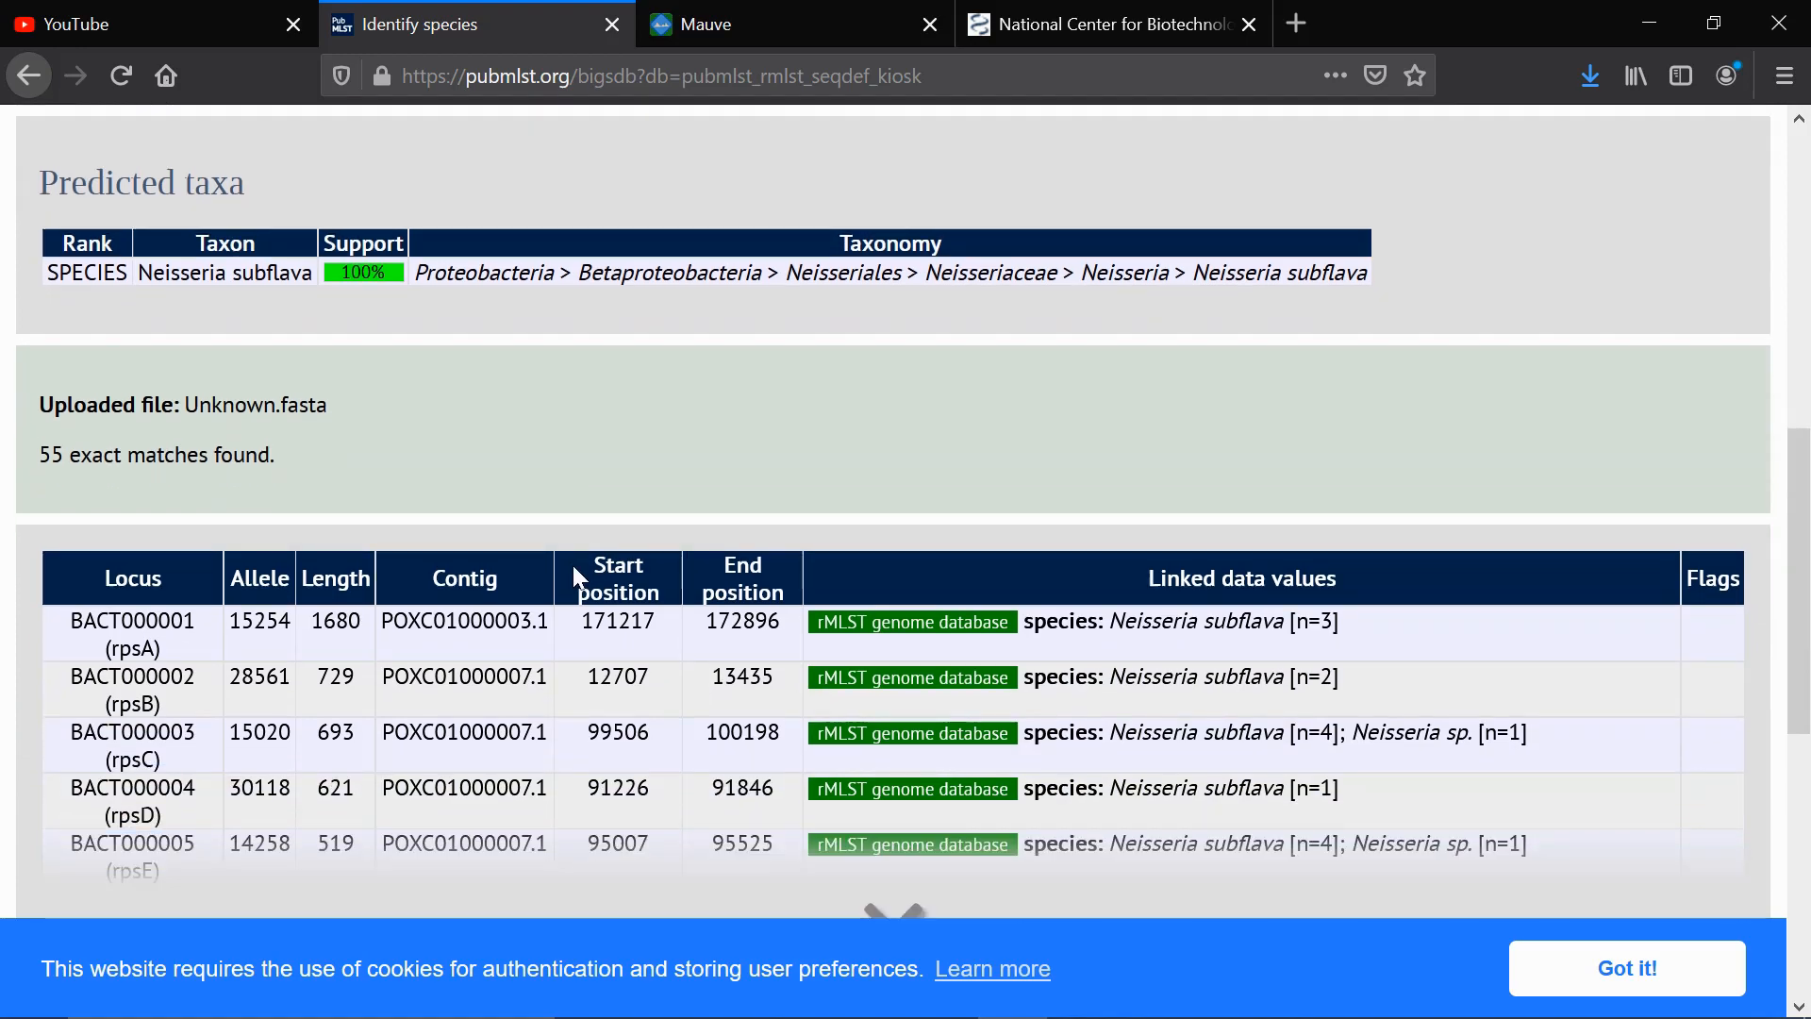
pyautogui.scroll(-1, 573, 564)
pyautogui.click(887, 830)
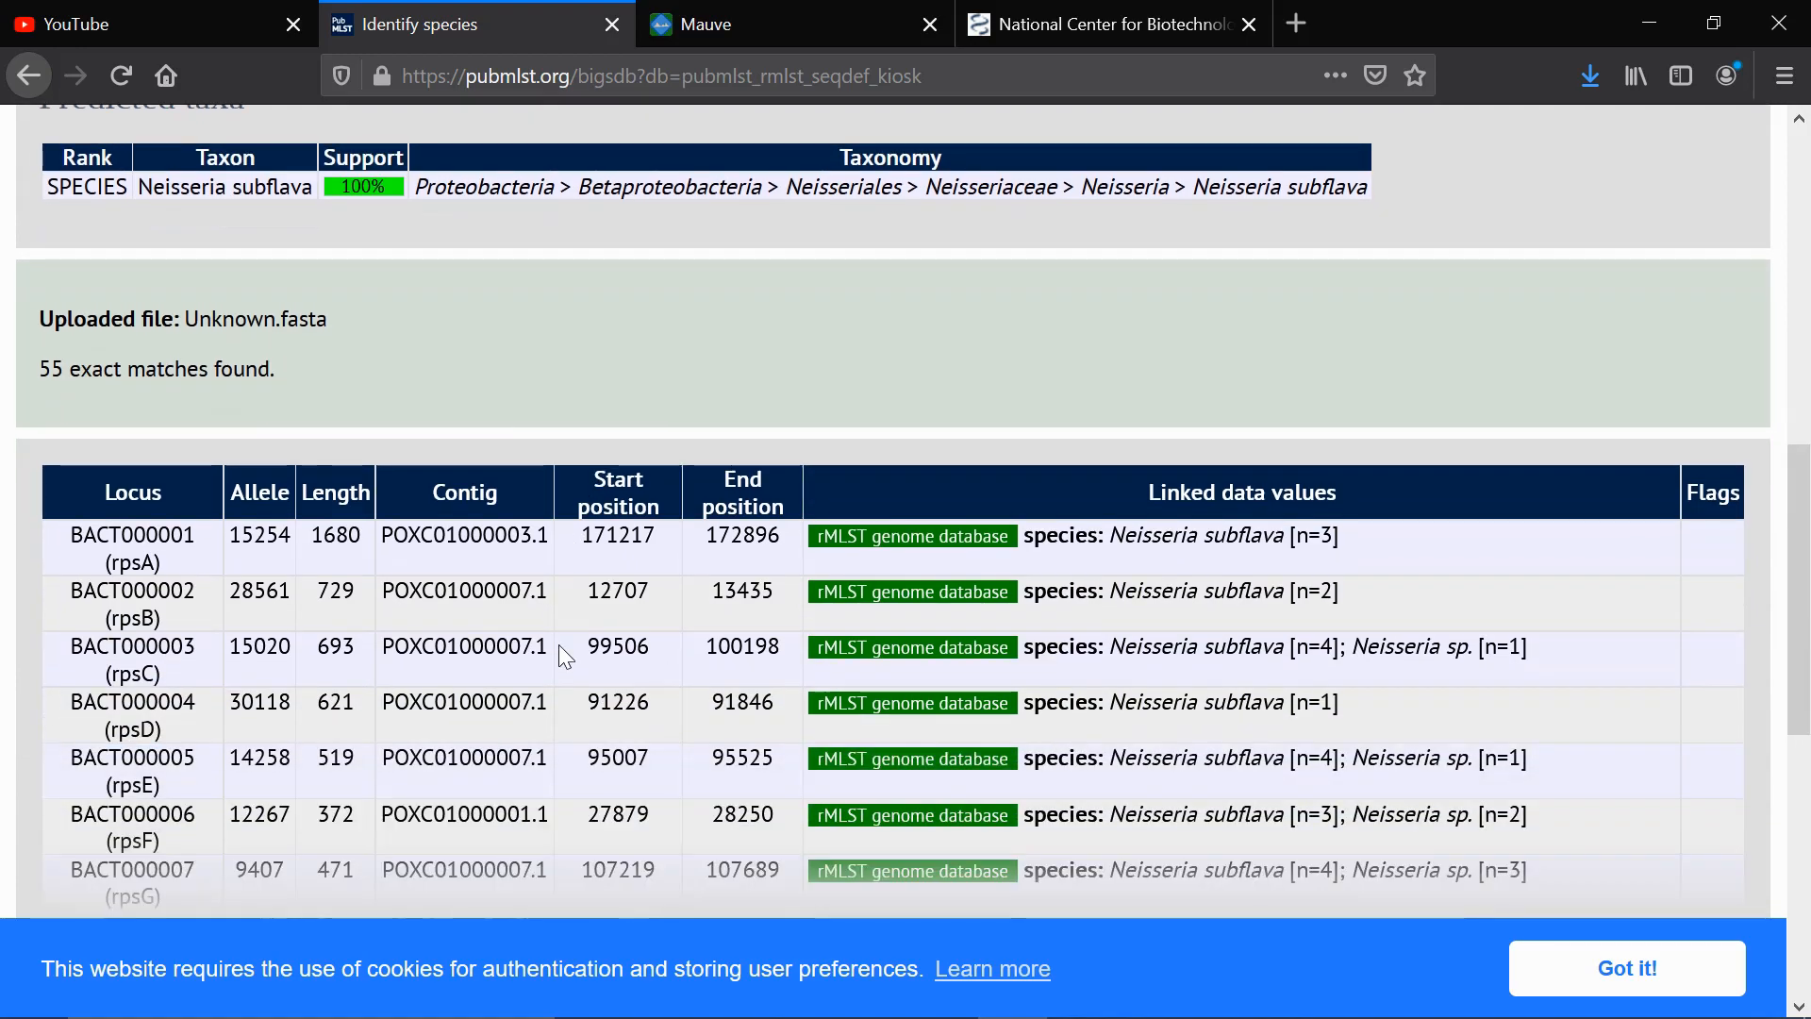
pyautogui.scroll(-2, 168, 388)
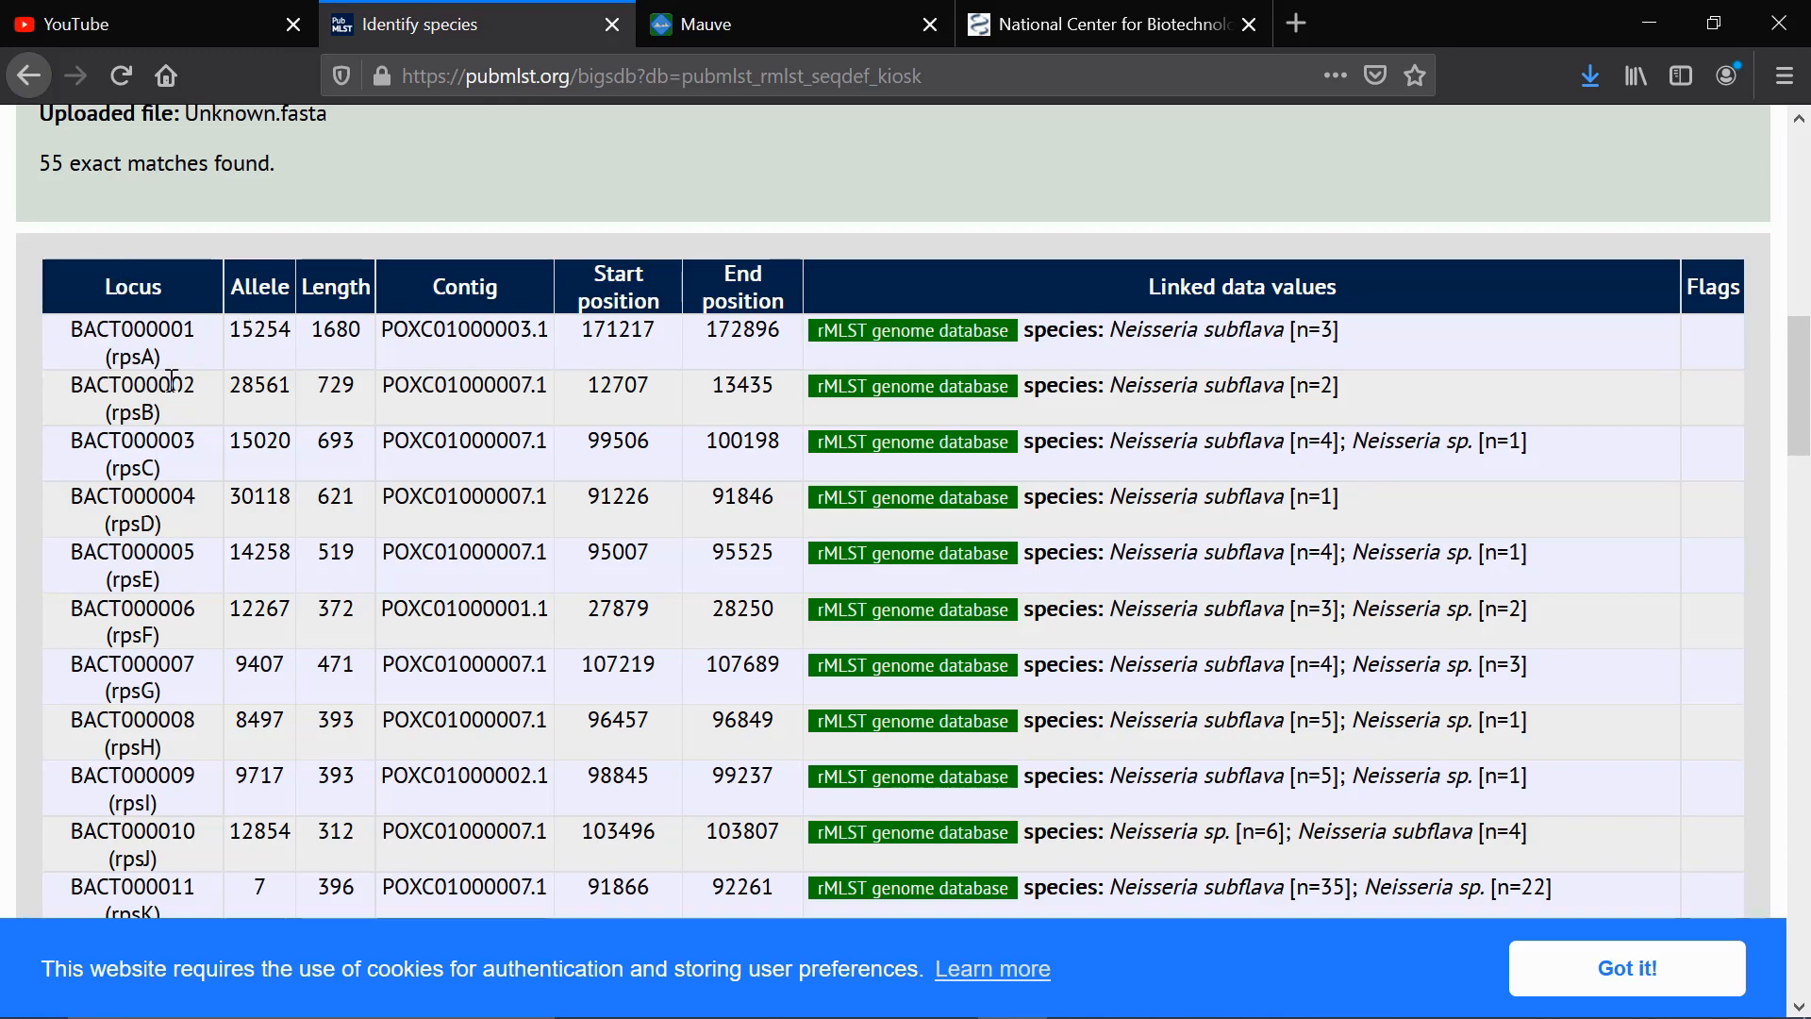
pyautogui.scroll(-15, 779, 415)
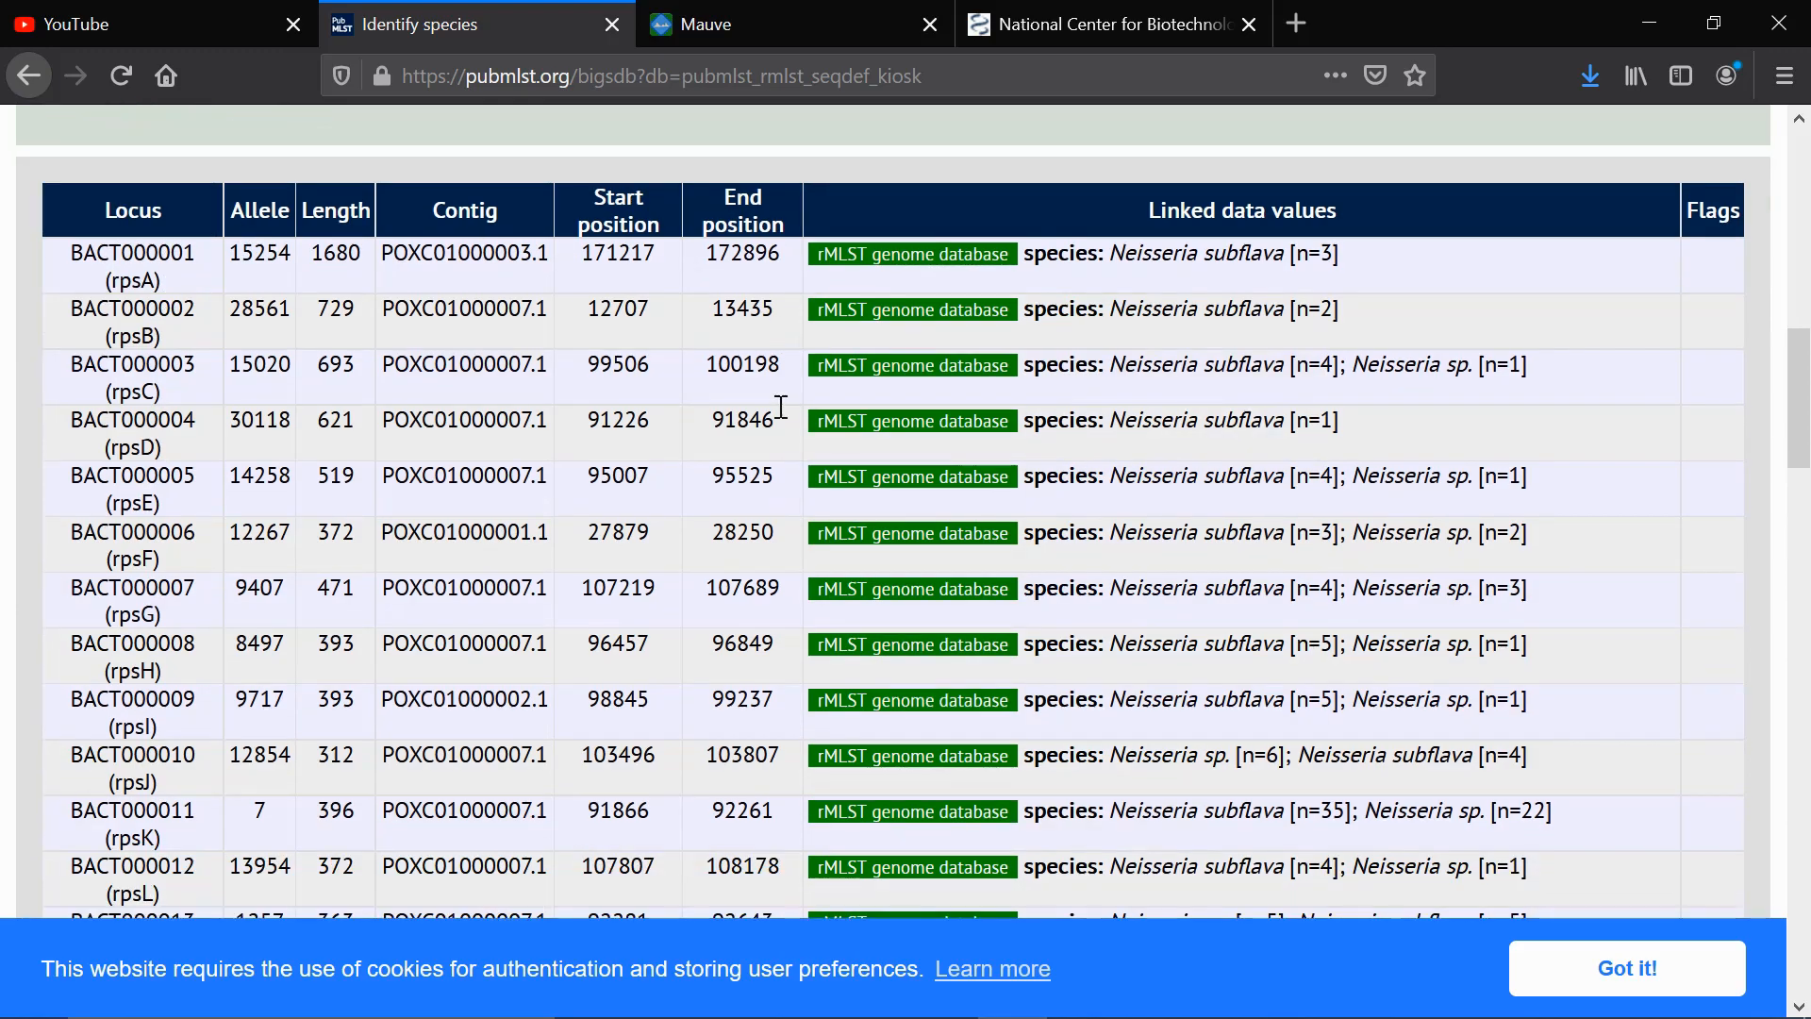
pyautogui.scroll(-10, 779, 415)
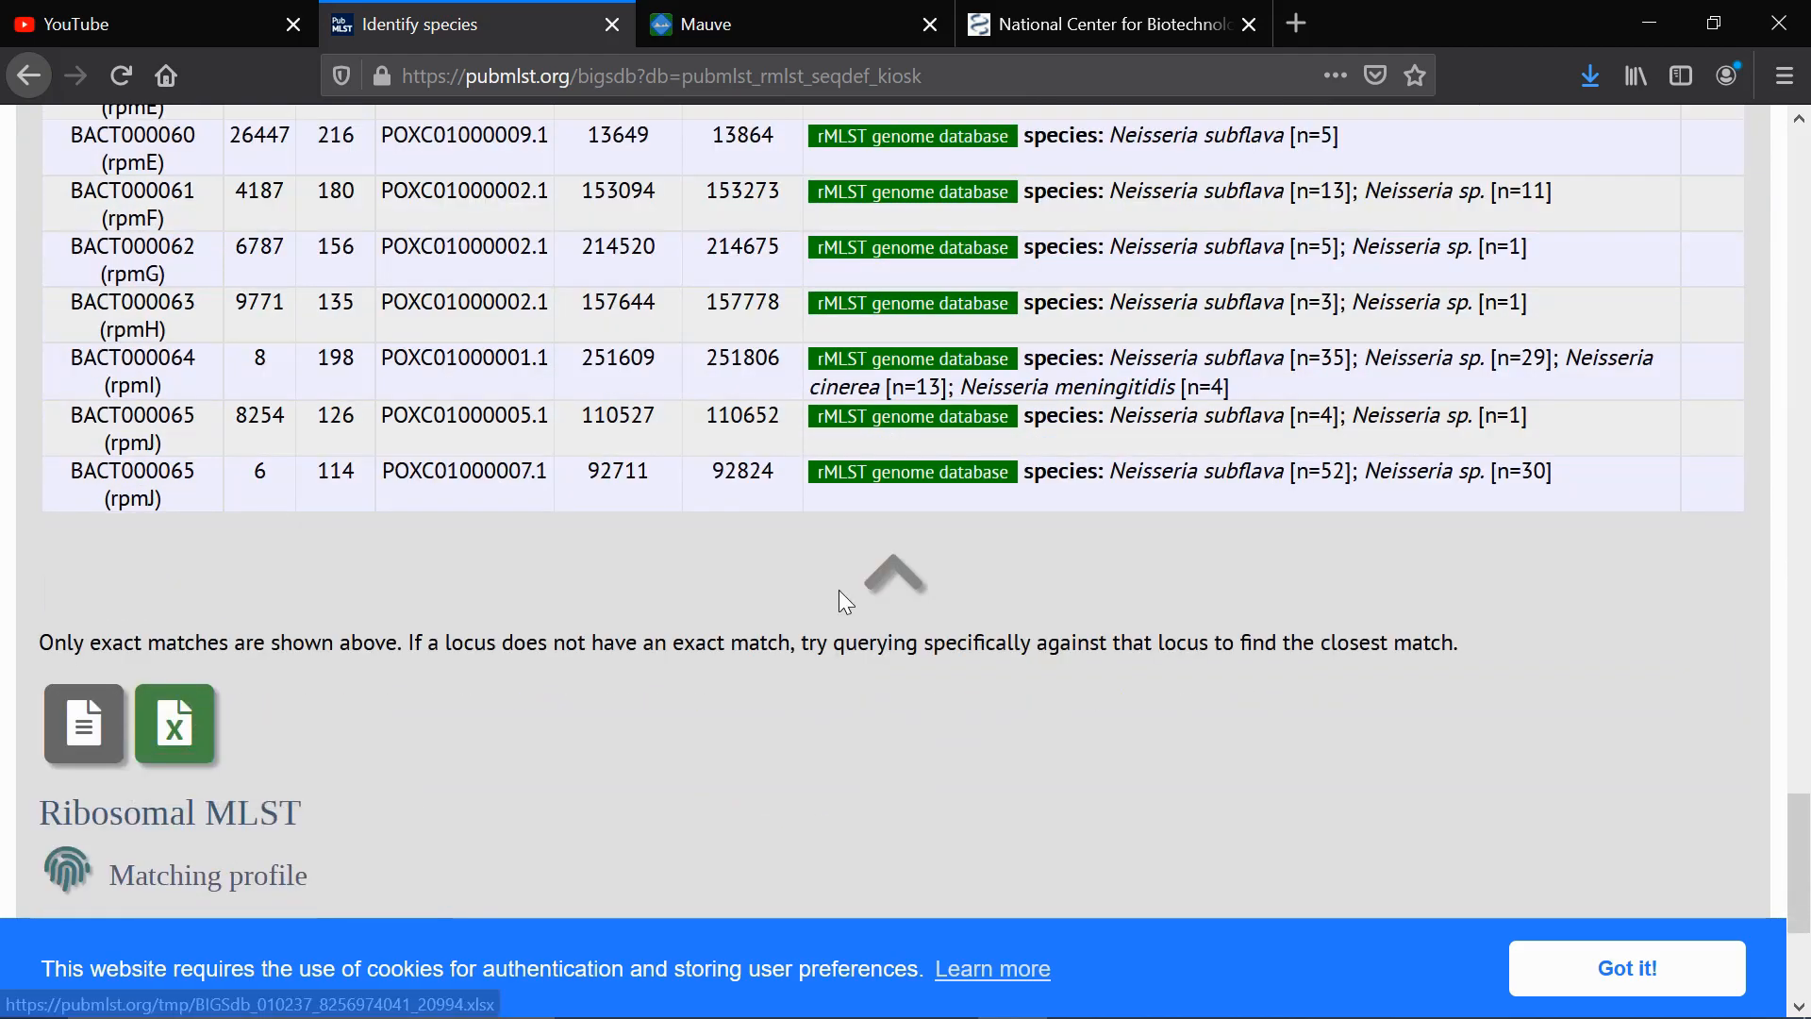
pyautogui.scroll(15, 841, 590)
pyautogui.scroll(15, 840, 590)
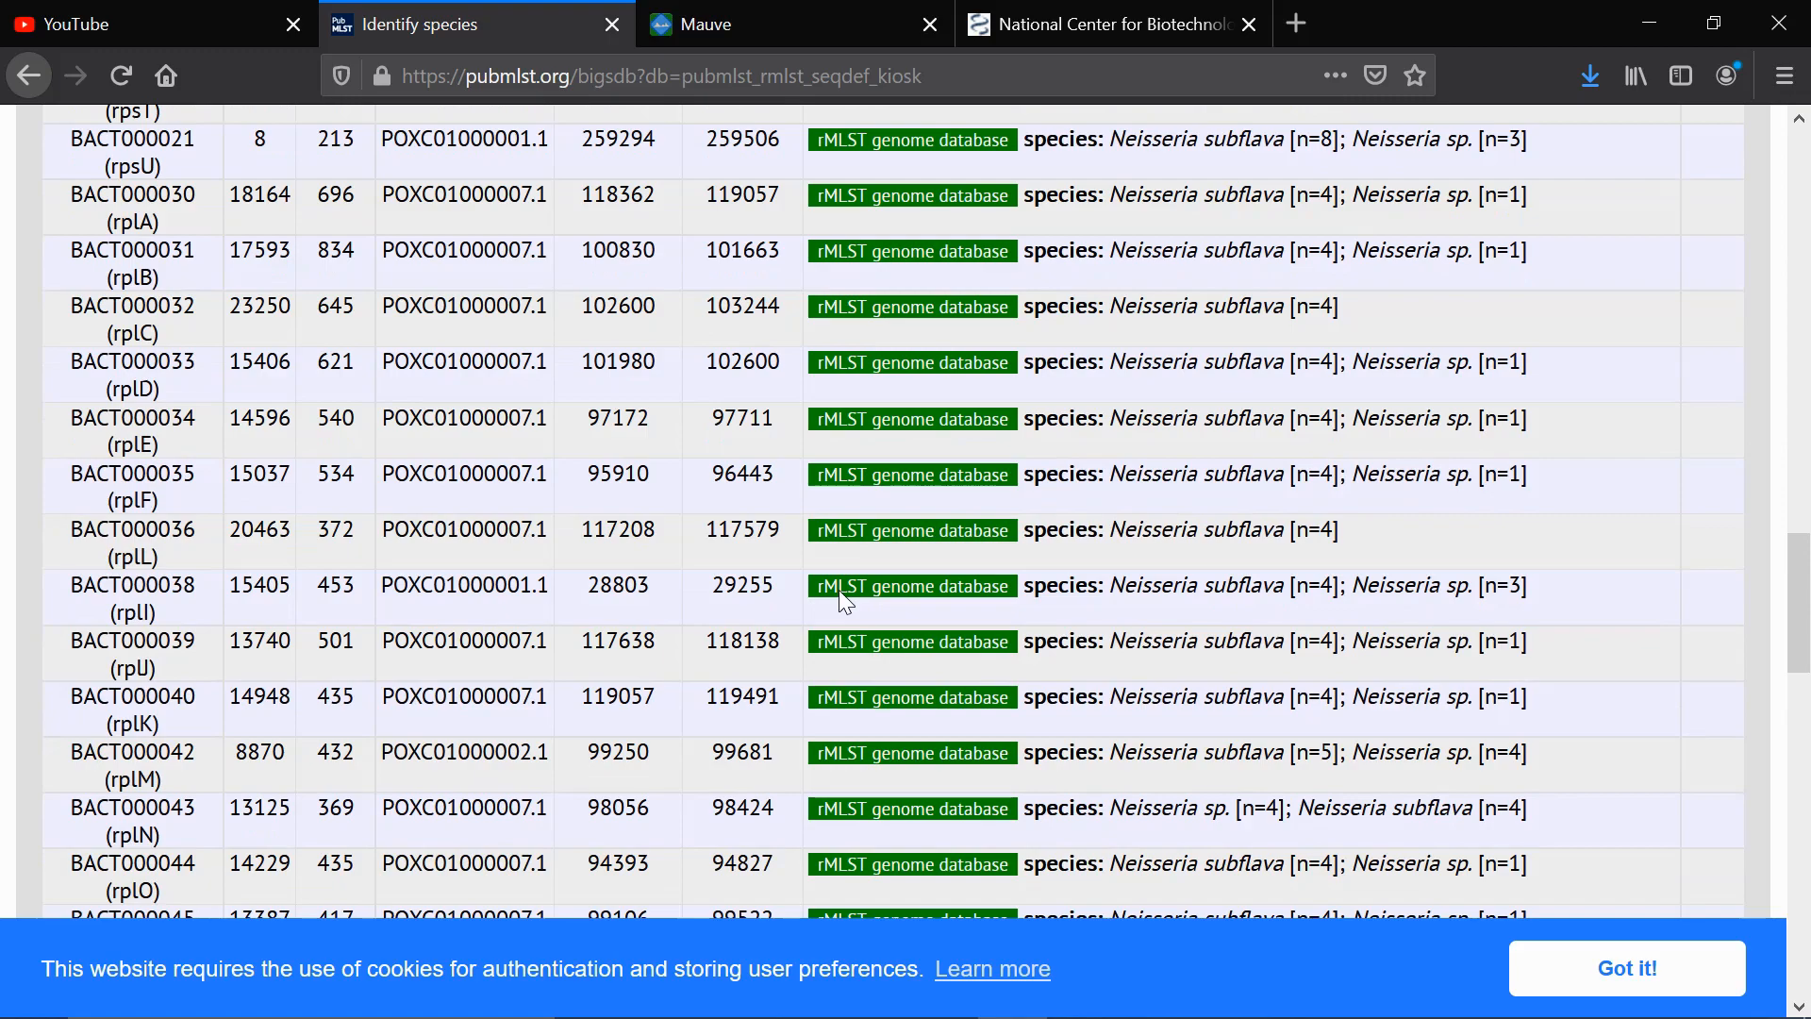
pyautogui.scroll(2, 658, 453)
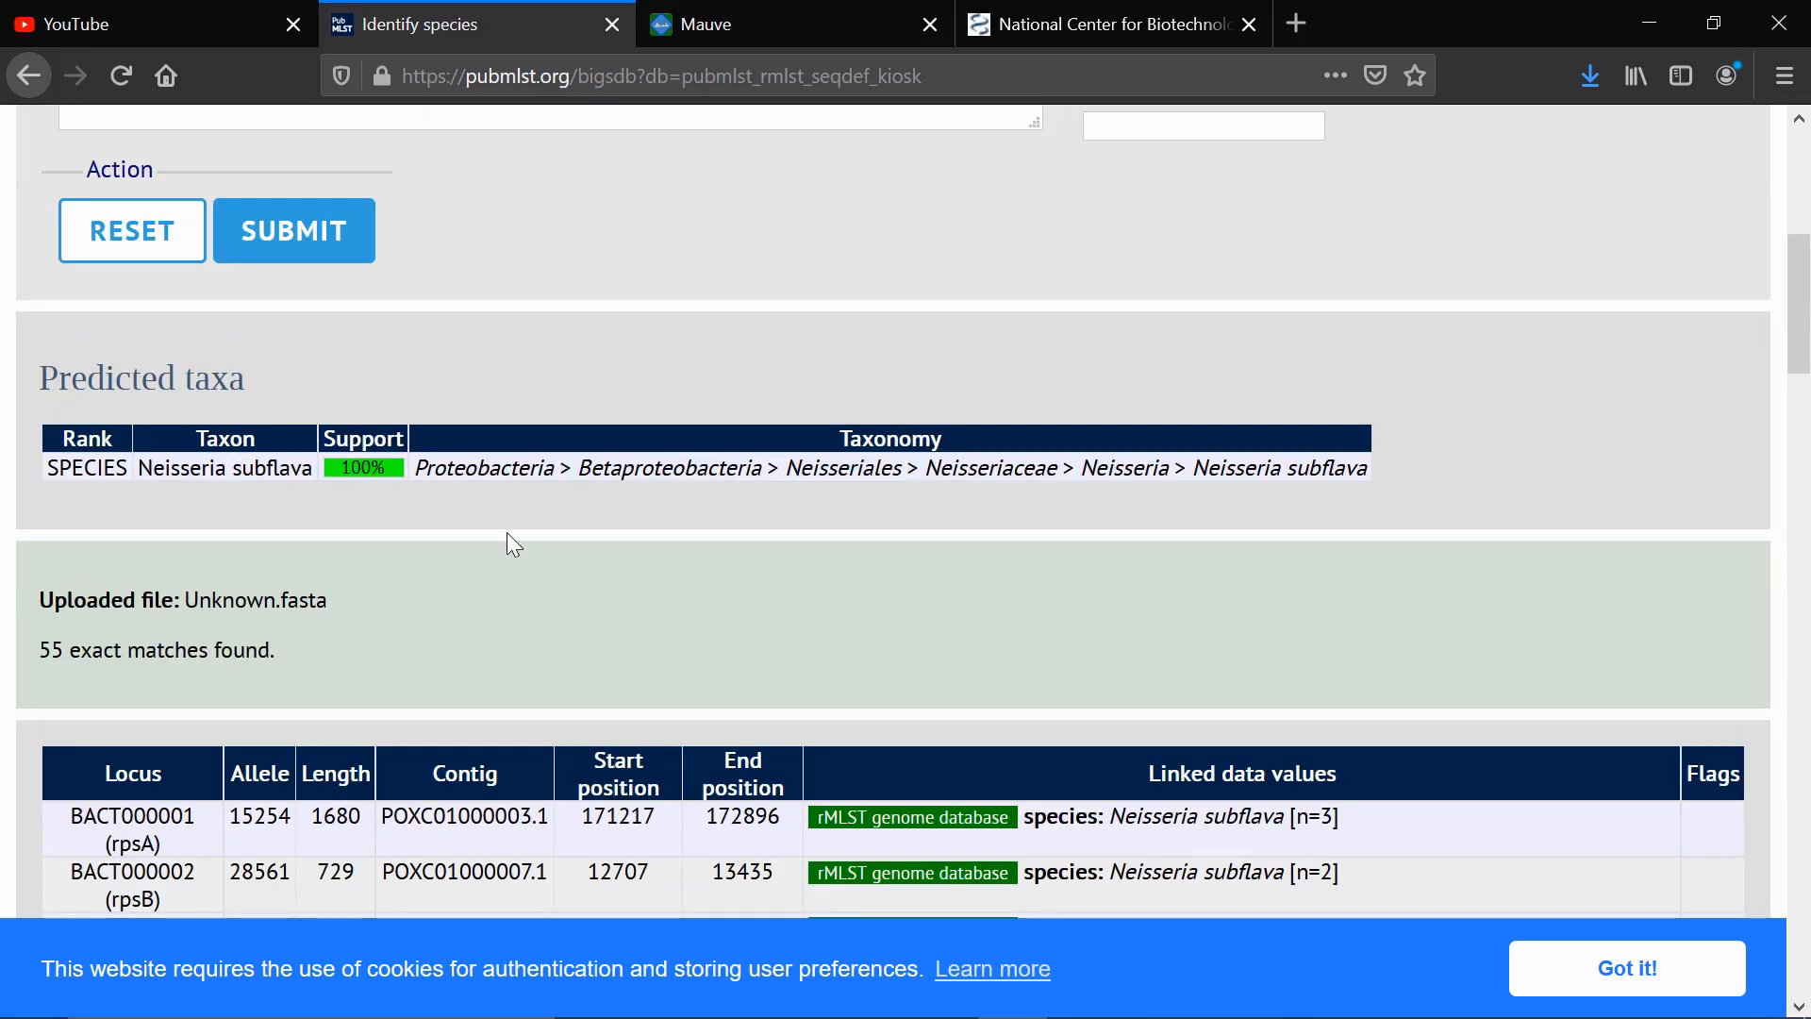
pyautogui.scroll(4, 506, 533)
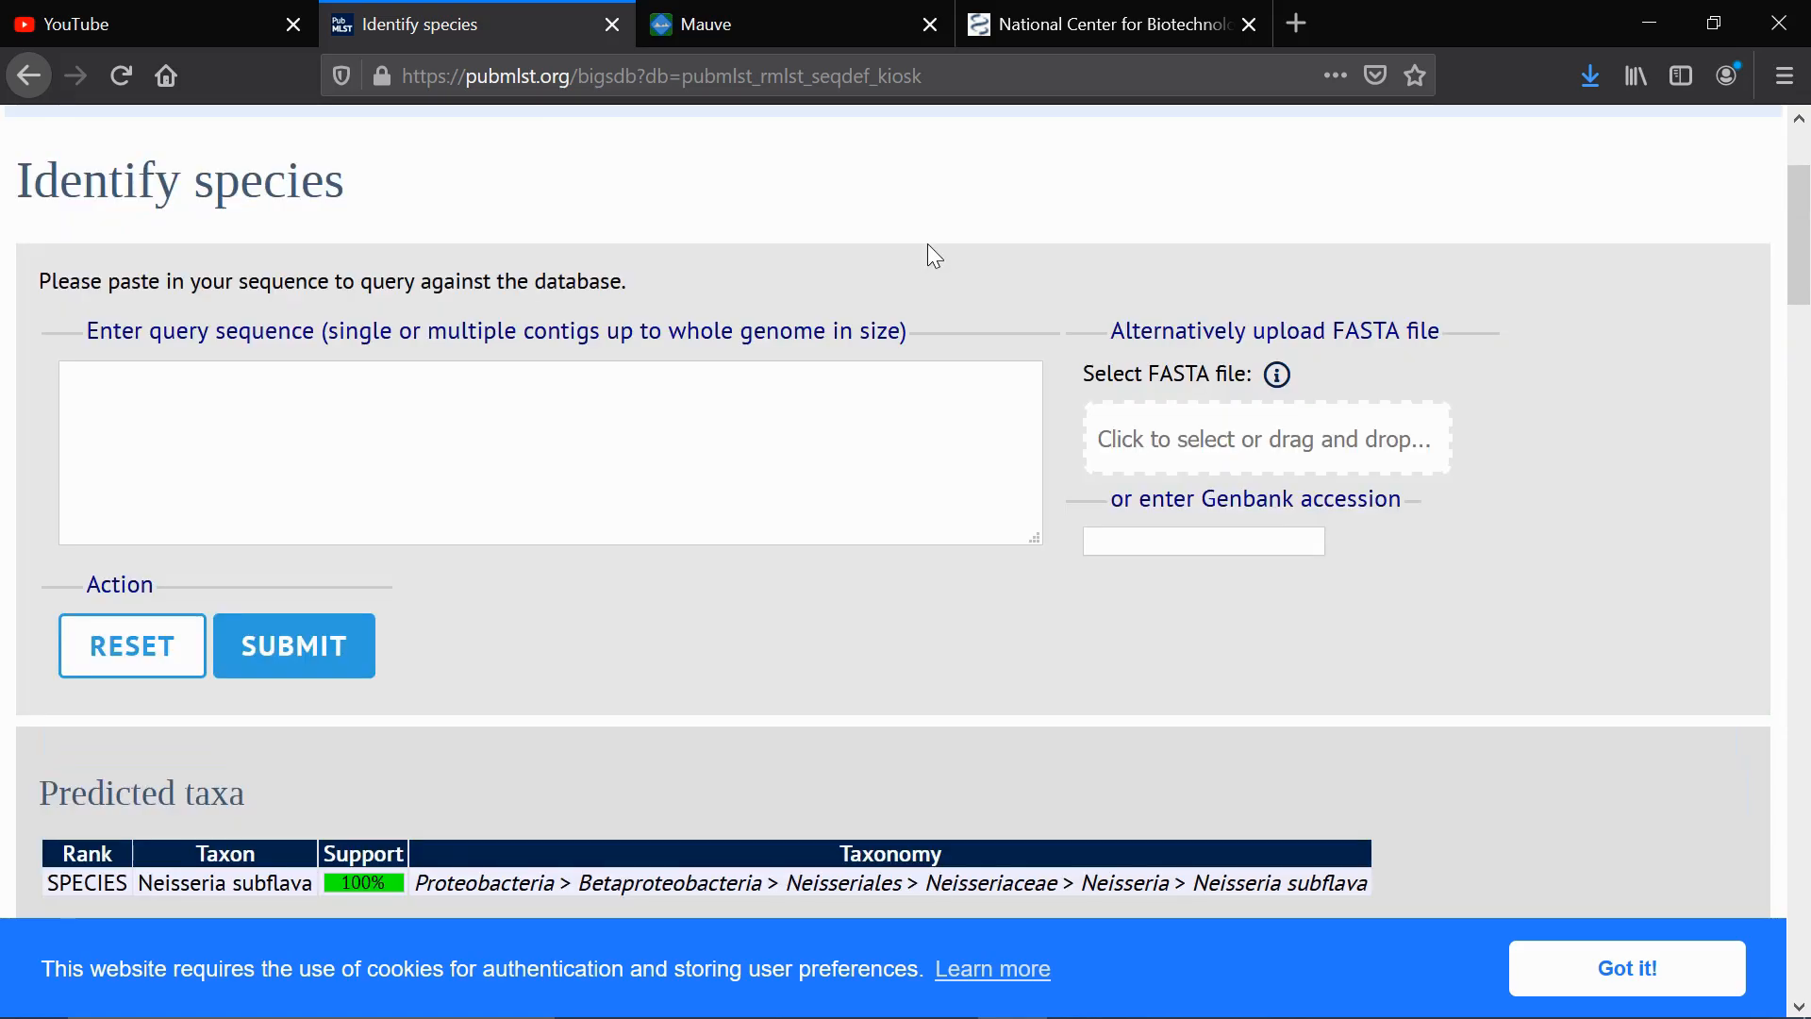
# - Switch to the NCBI site and search the Genome database for "neisseria subflava"
pyautogui.click(1119, 22)
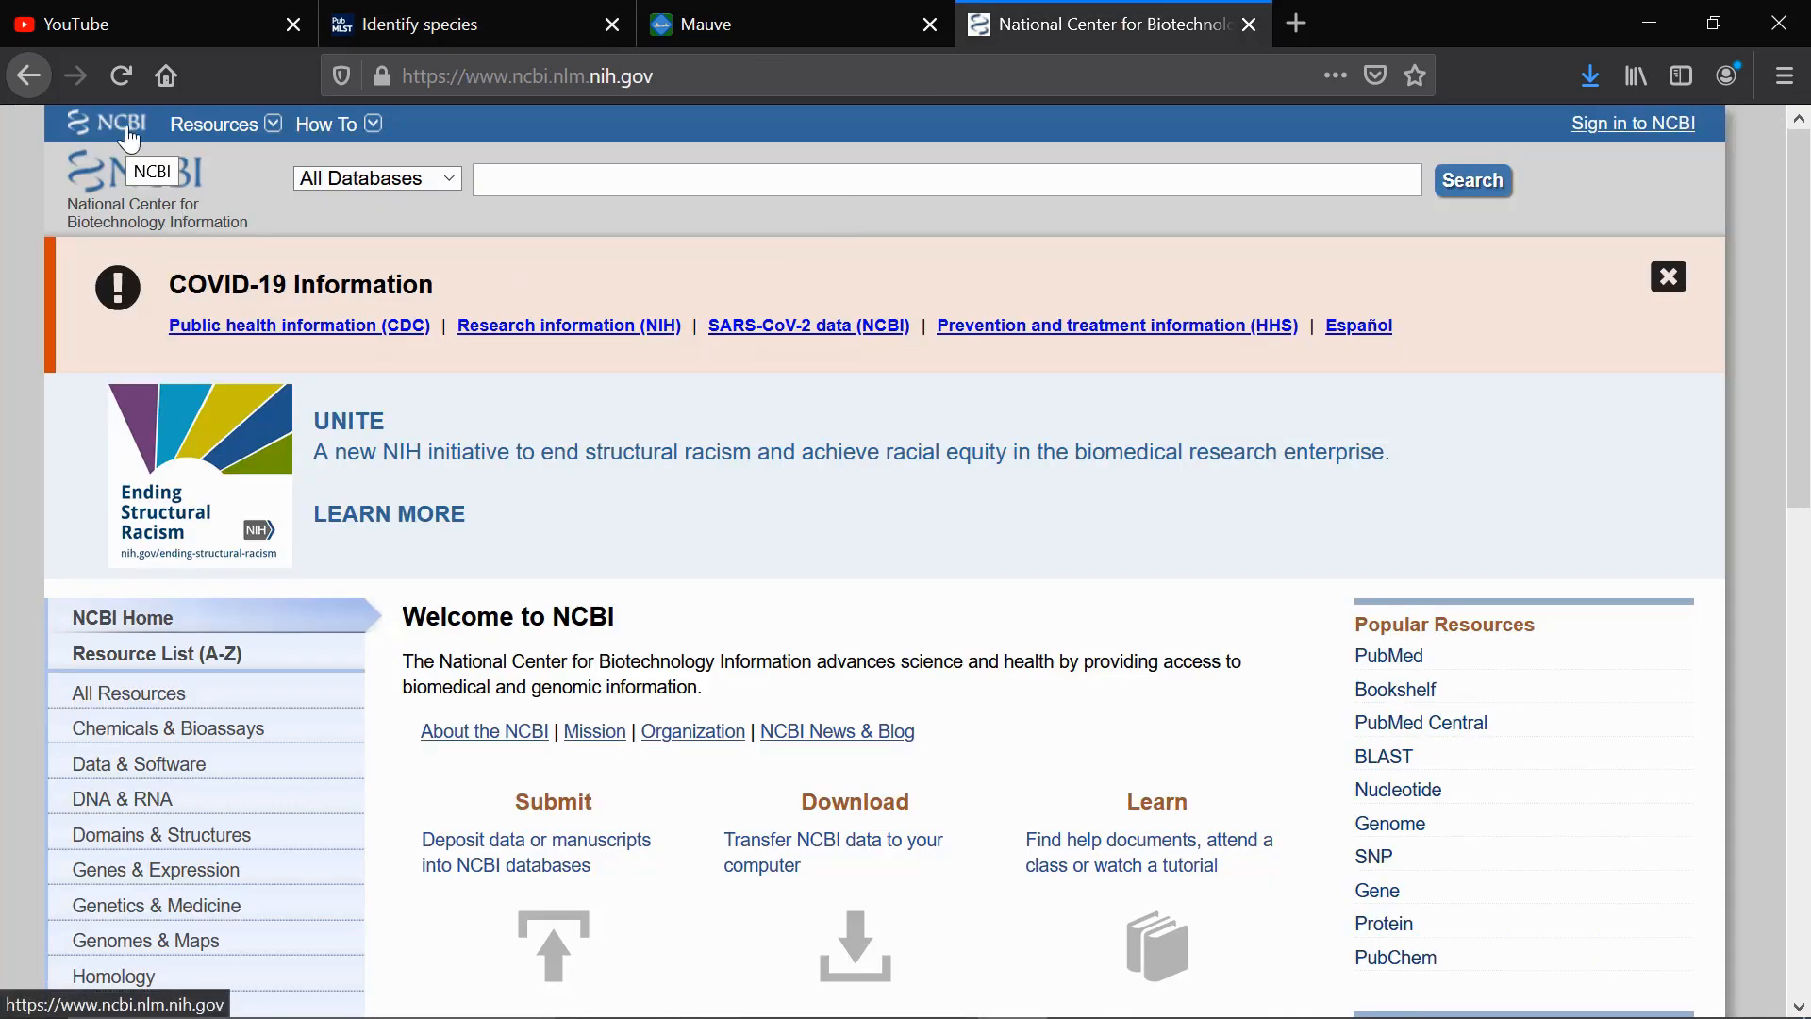
pyautogui.write('neisseria subflava')
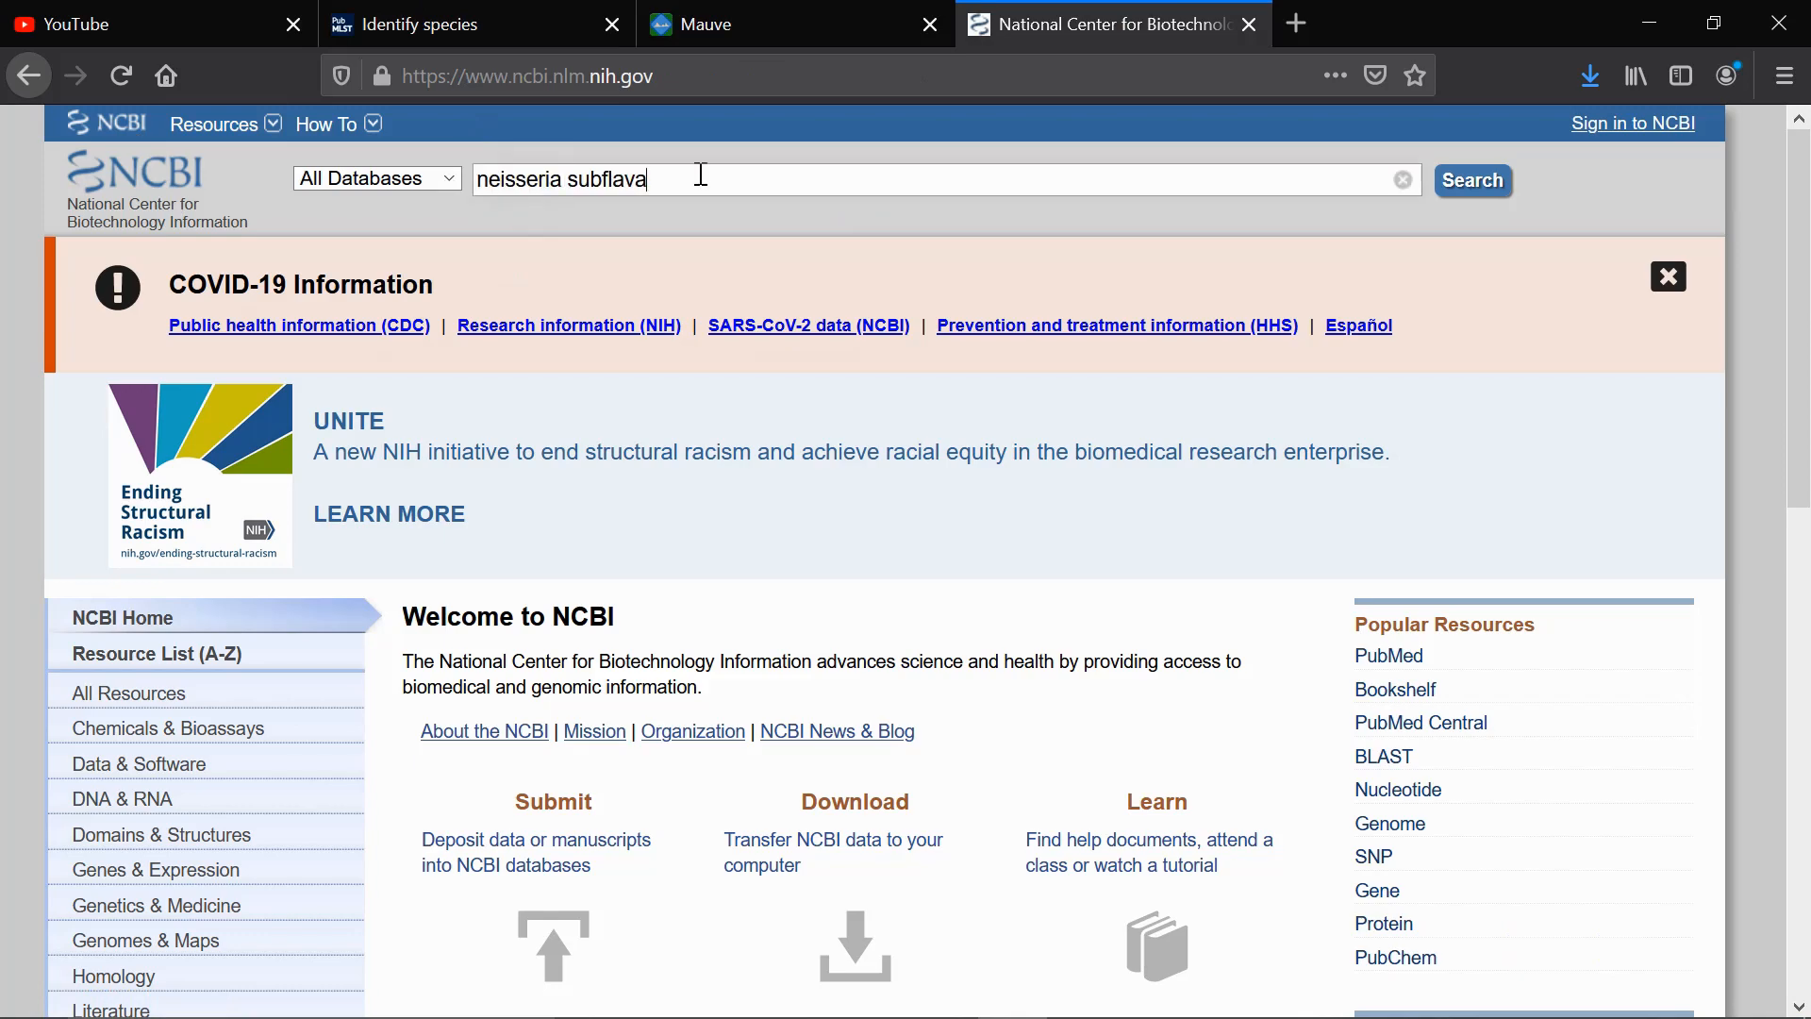
pyautogui.click(425, 178)
pyautogui.click(415, 615)
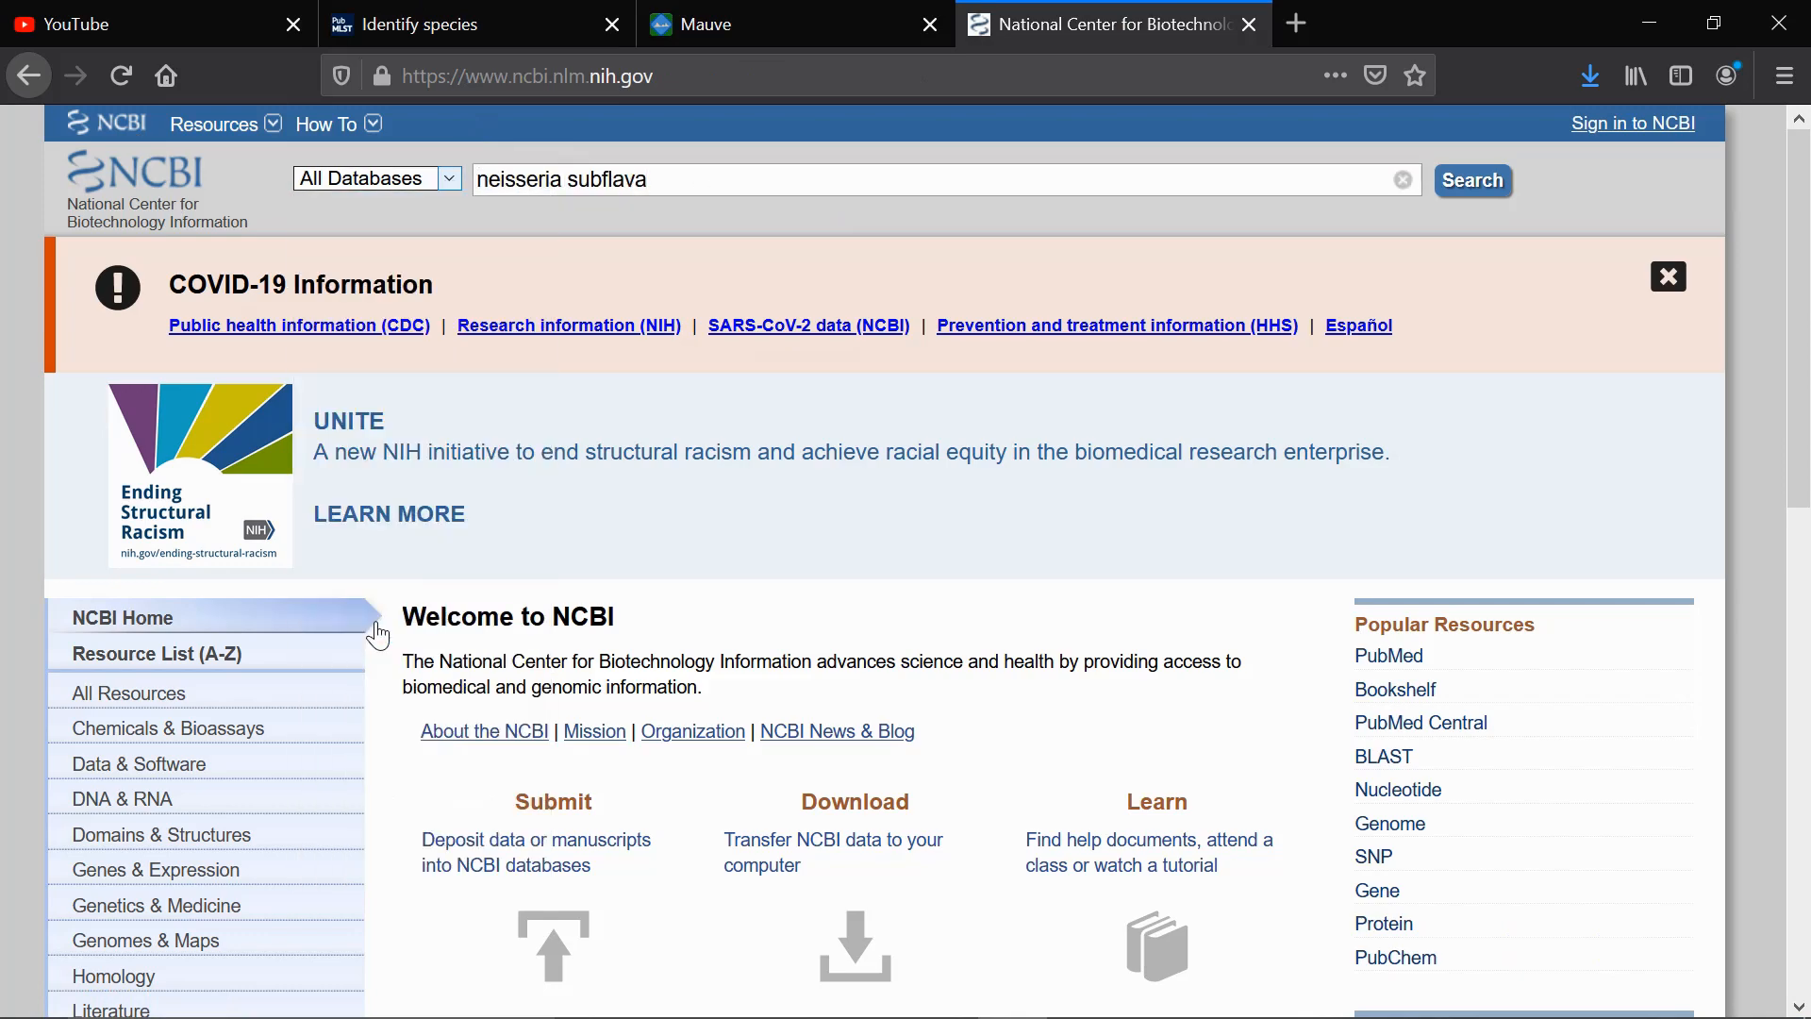
pyautogui.click(1474, 179)
# - Open the Genome Assembly and Annotation report for Neisseria subflava and dismiss the visitor survey
pyautogui.scroll(-4, 1139, 586)
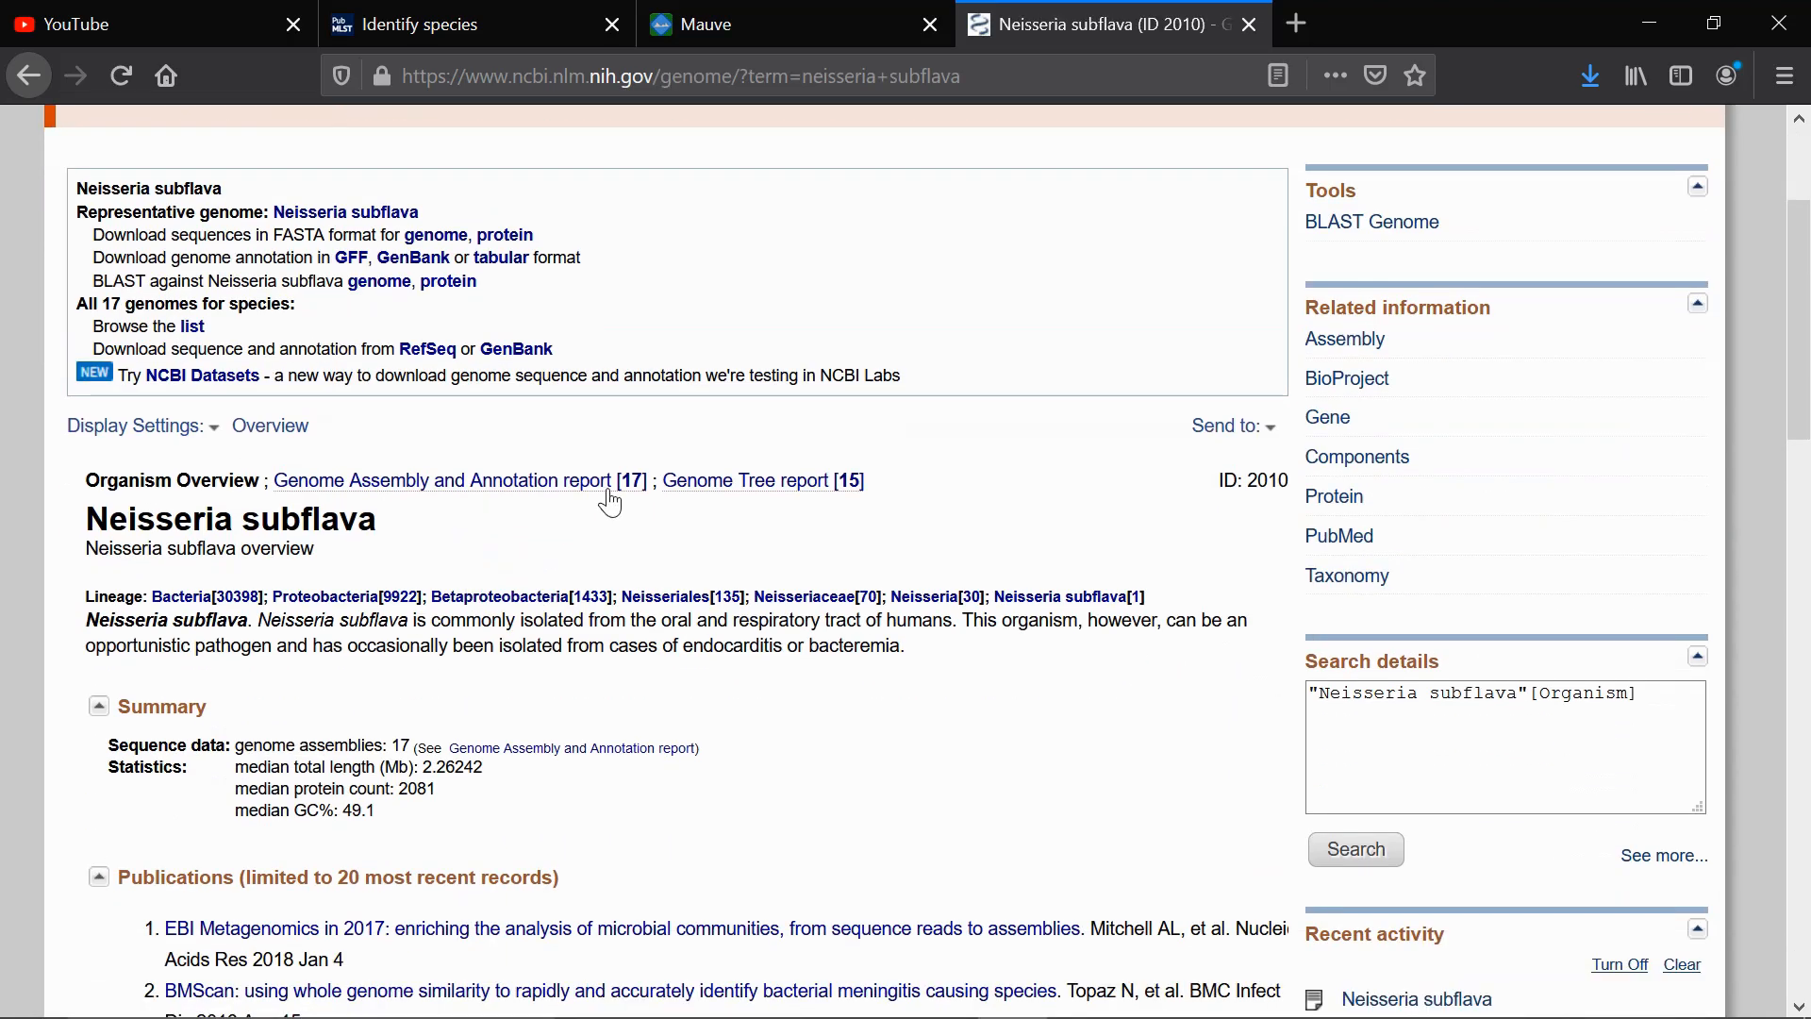
pyautogui.click(558, 483)
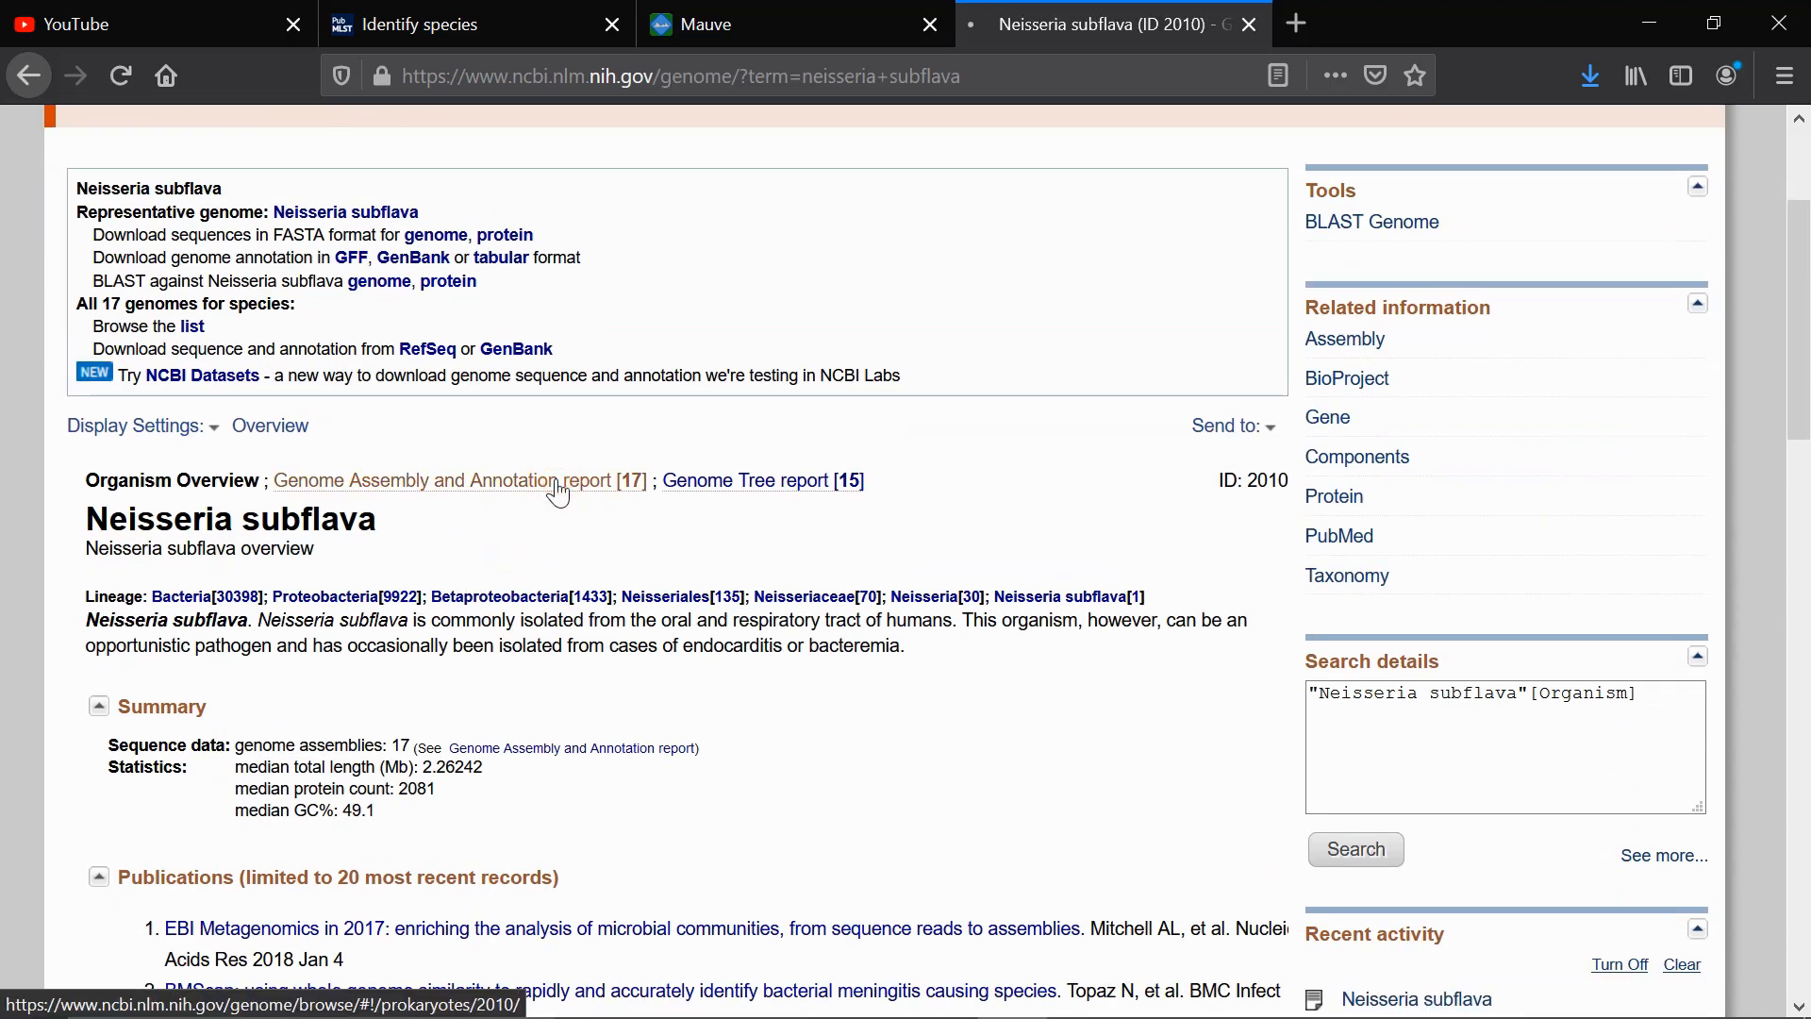
pyautogui.scroll(-1, 1084, 445)
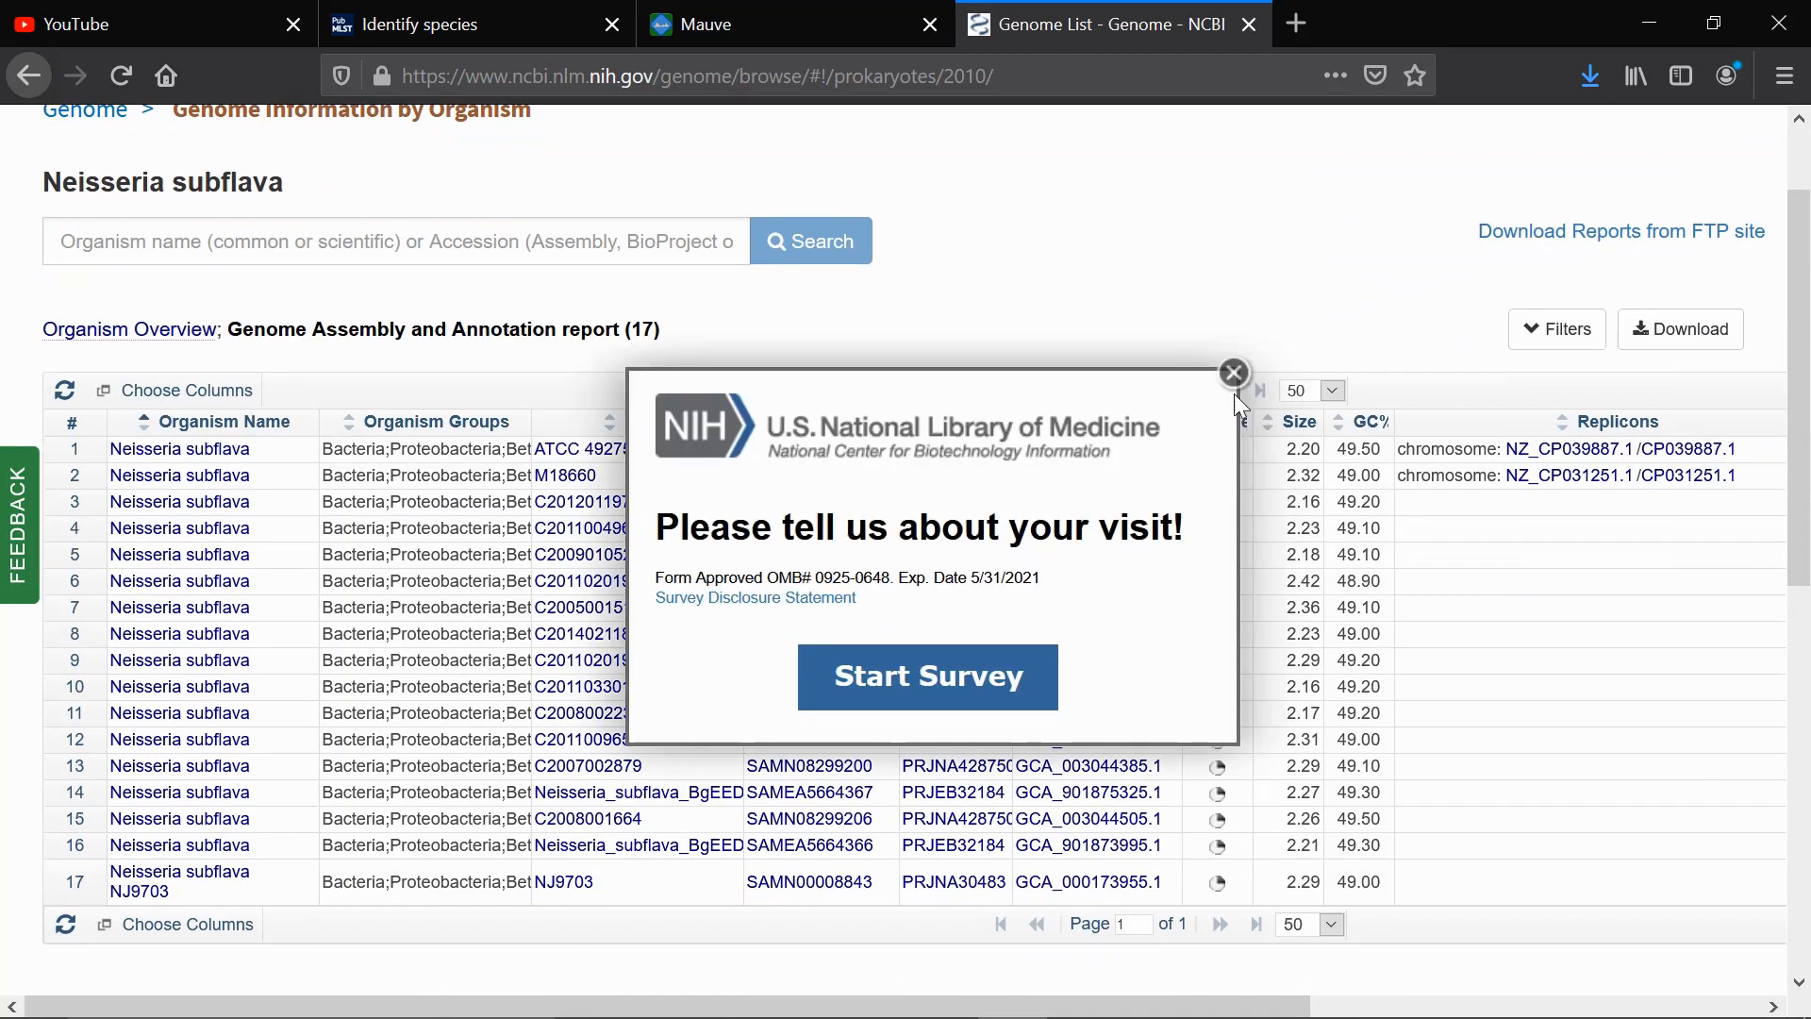
pyautogui.click(1233, 374)
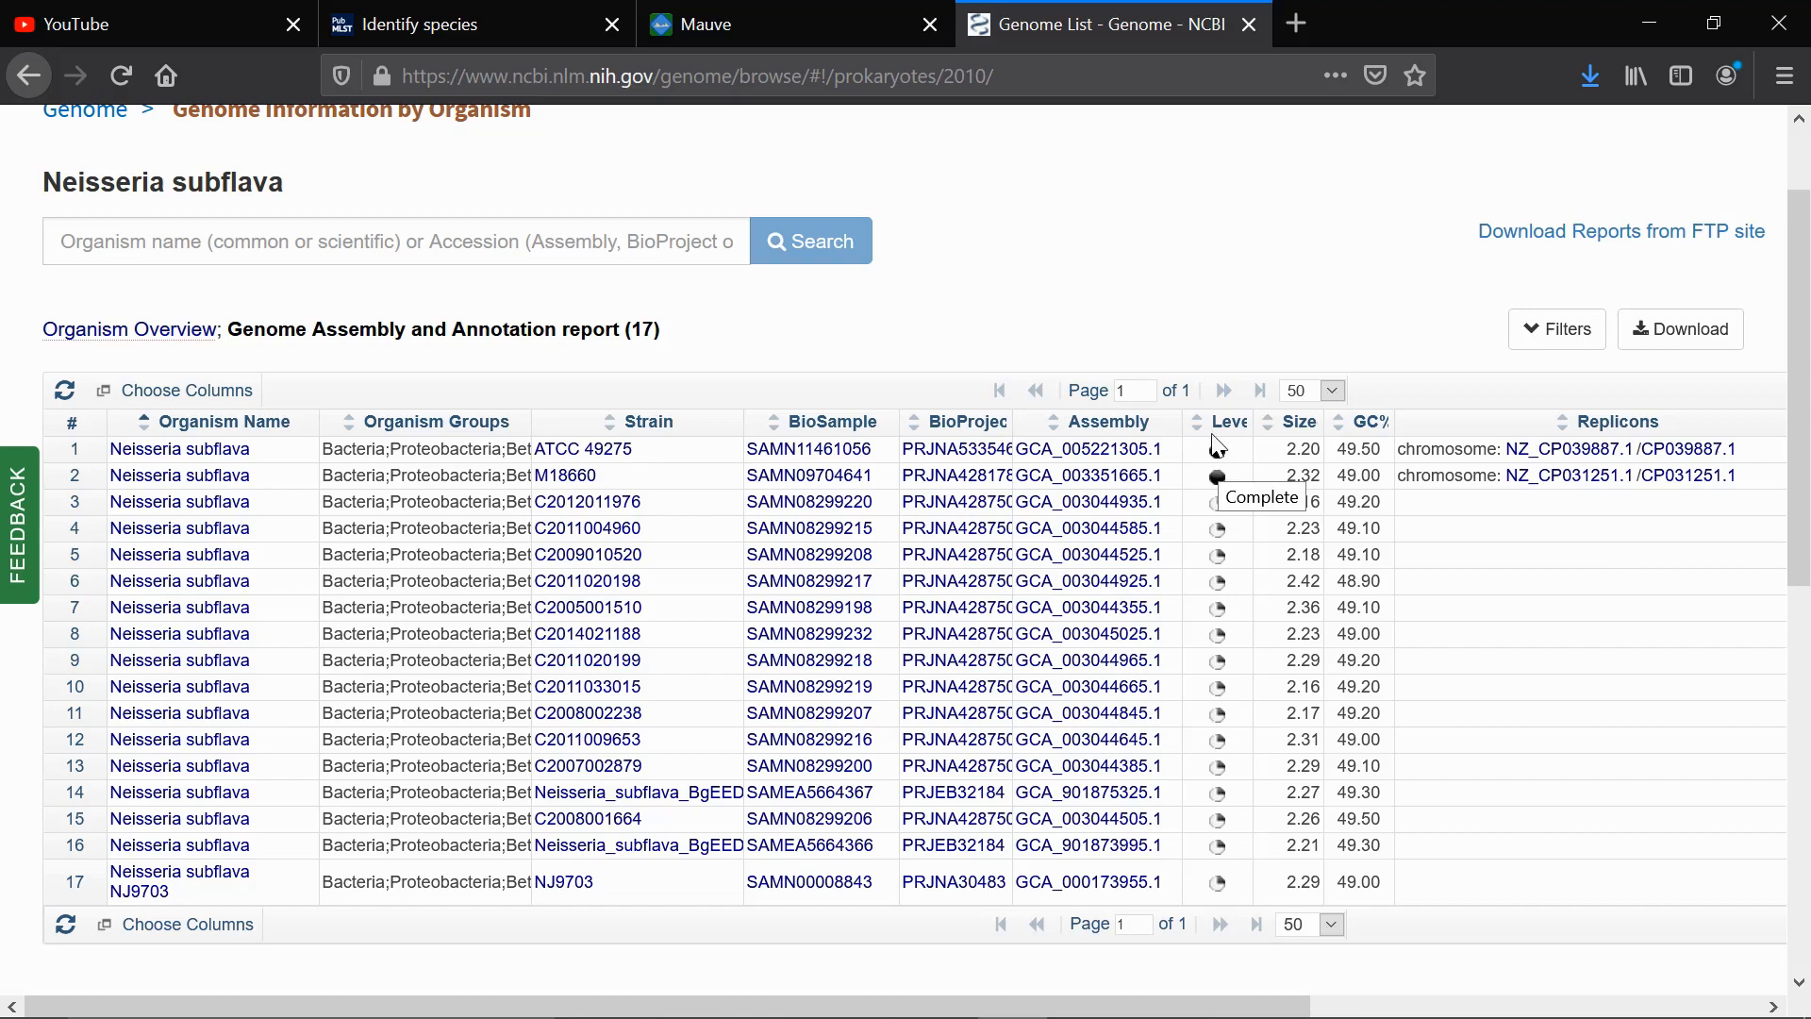
# - Open the complete genome of strain ATCC 49275 and display its chromosome's GenBank record
pyautogui.click(609, 450)
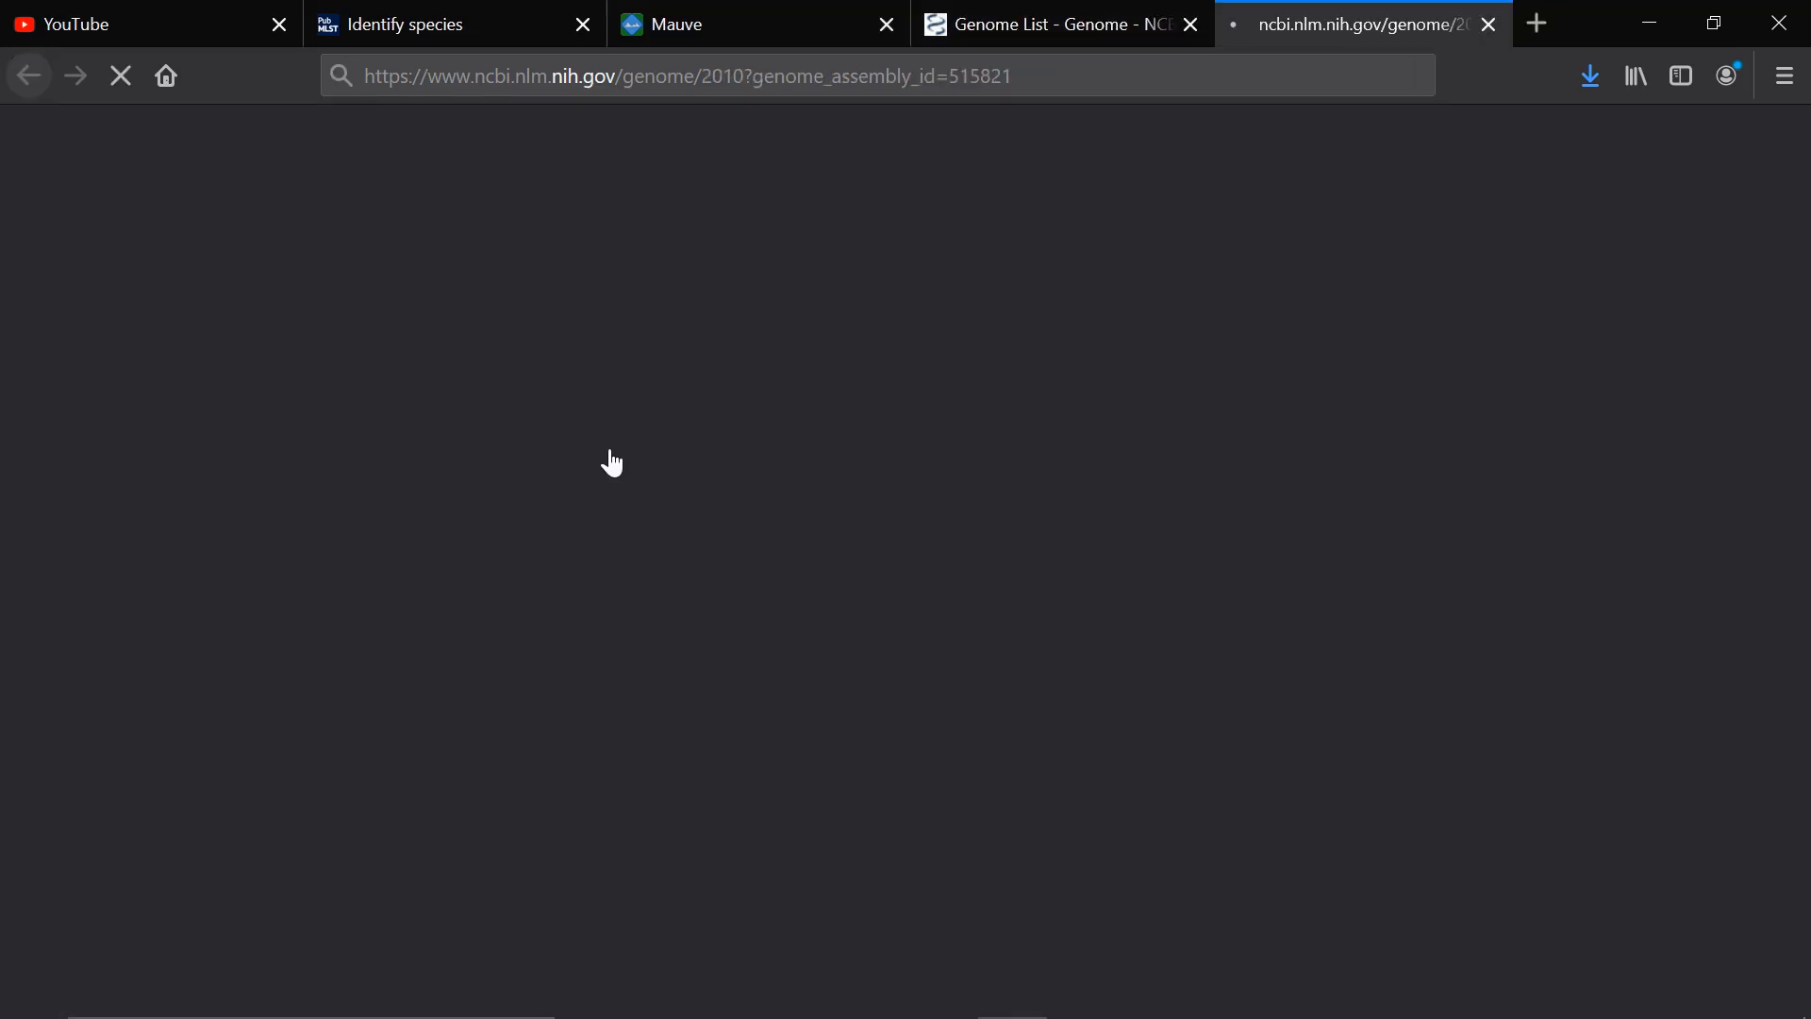
pyautogui.scroll(-4, 1047, 677)
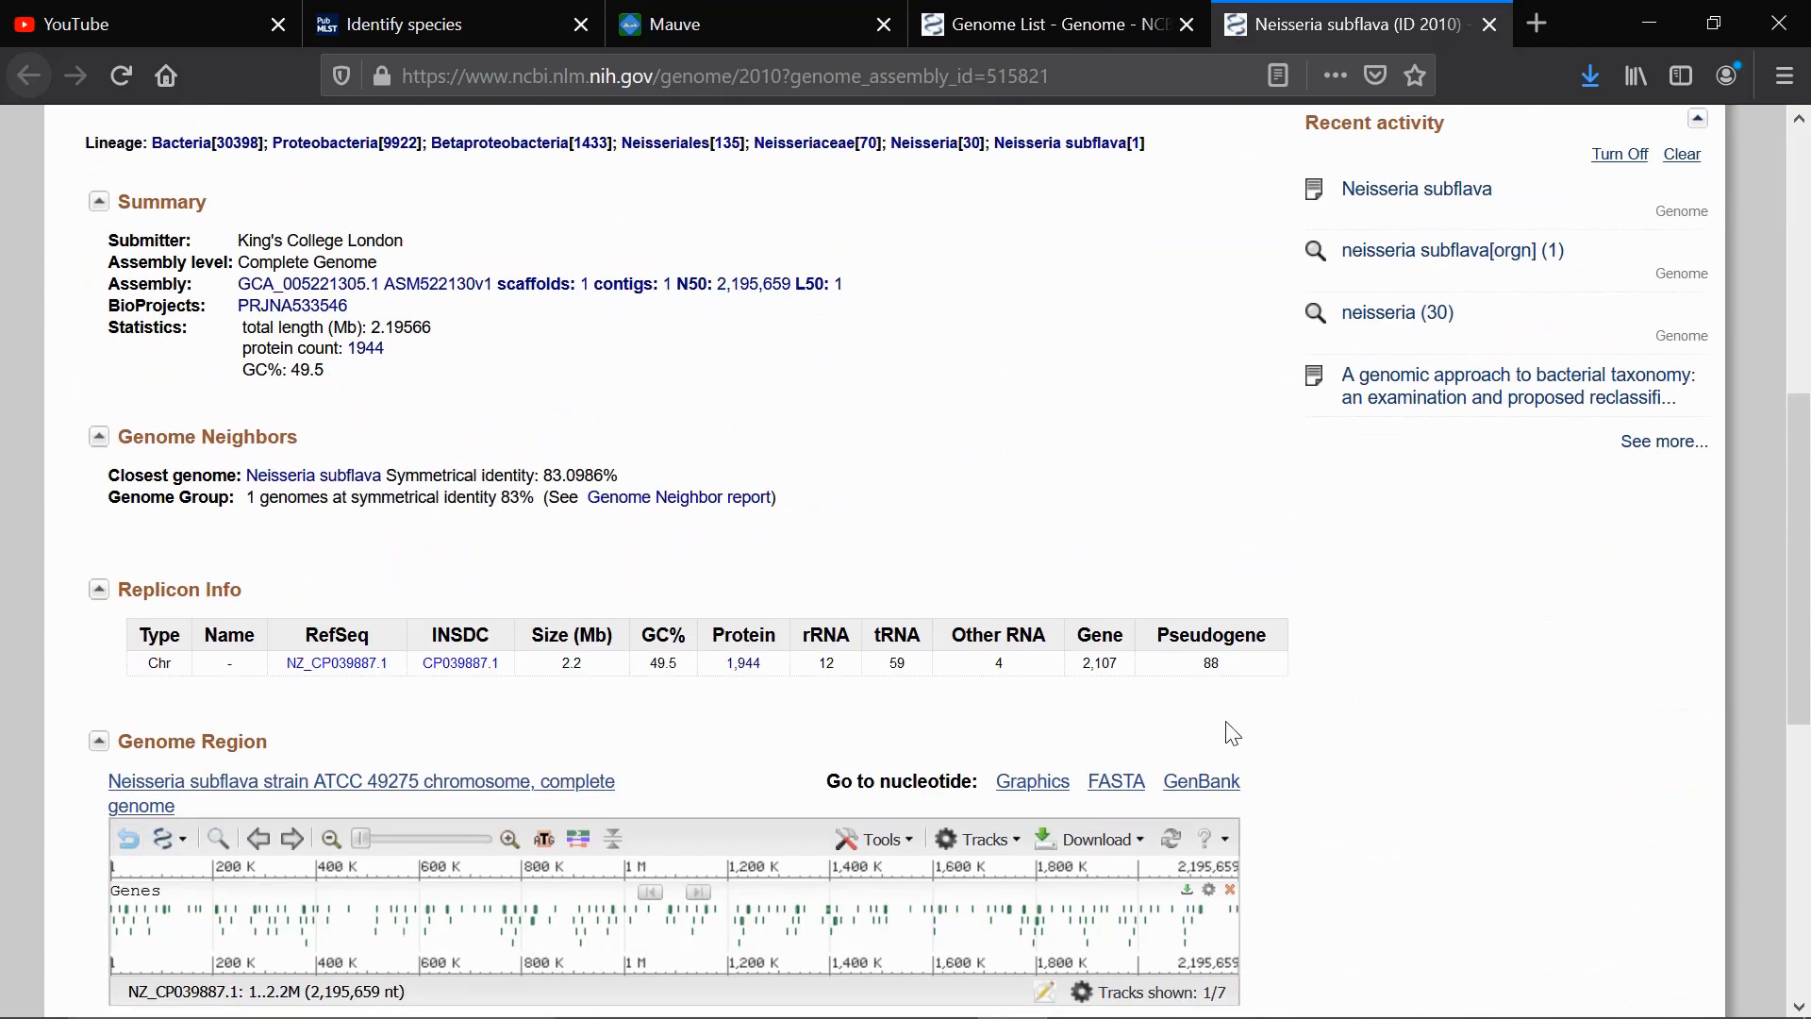
pyautogui.click(1202, 783)
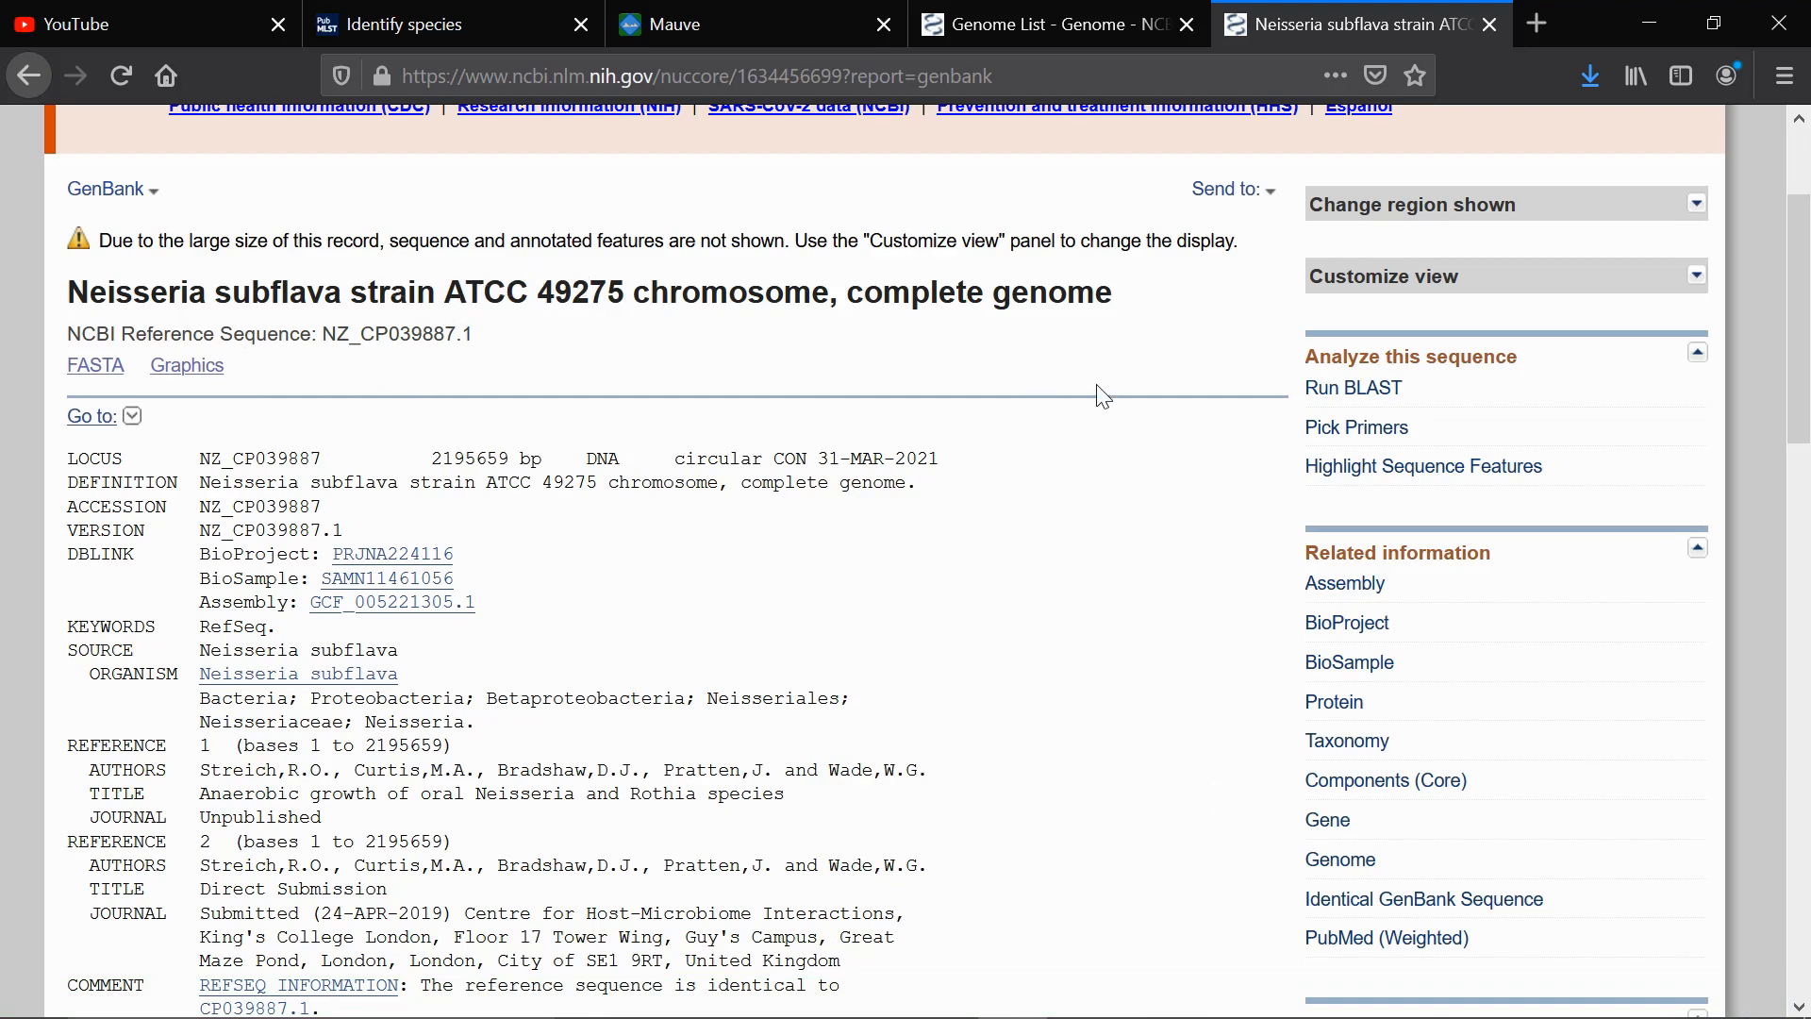
# - Export the complete record to a file in GenBank format and open sequence.gb in Notepad
pyautogui.scroll(1, 1102, 396)
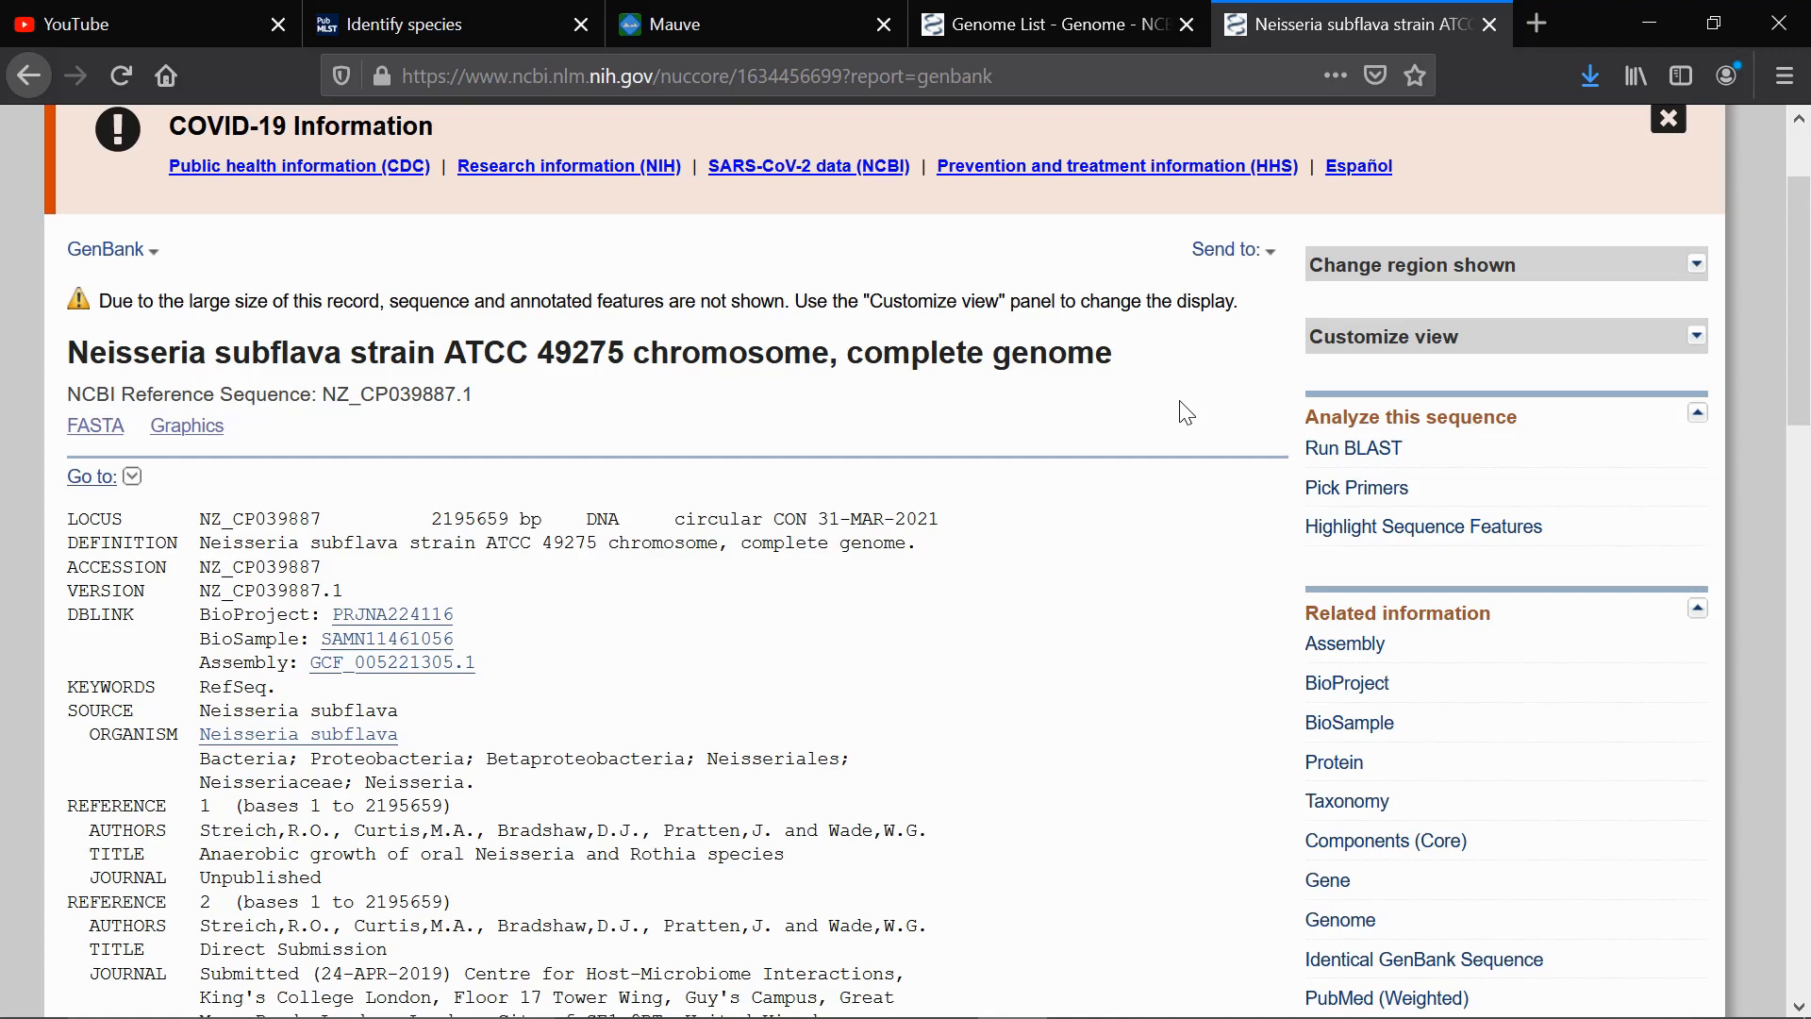
pyautogui.click(1256, 251)
pyautogui.click(1067, 428)
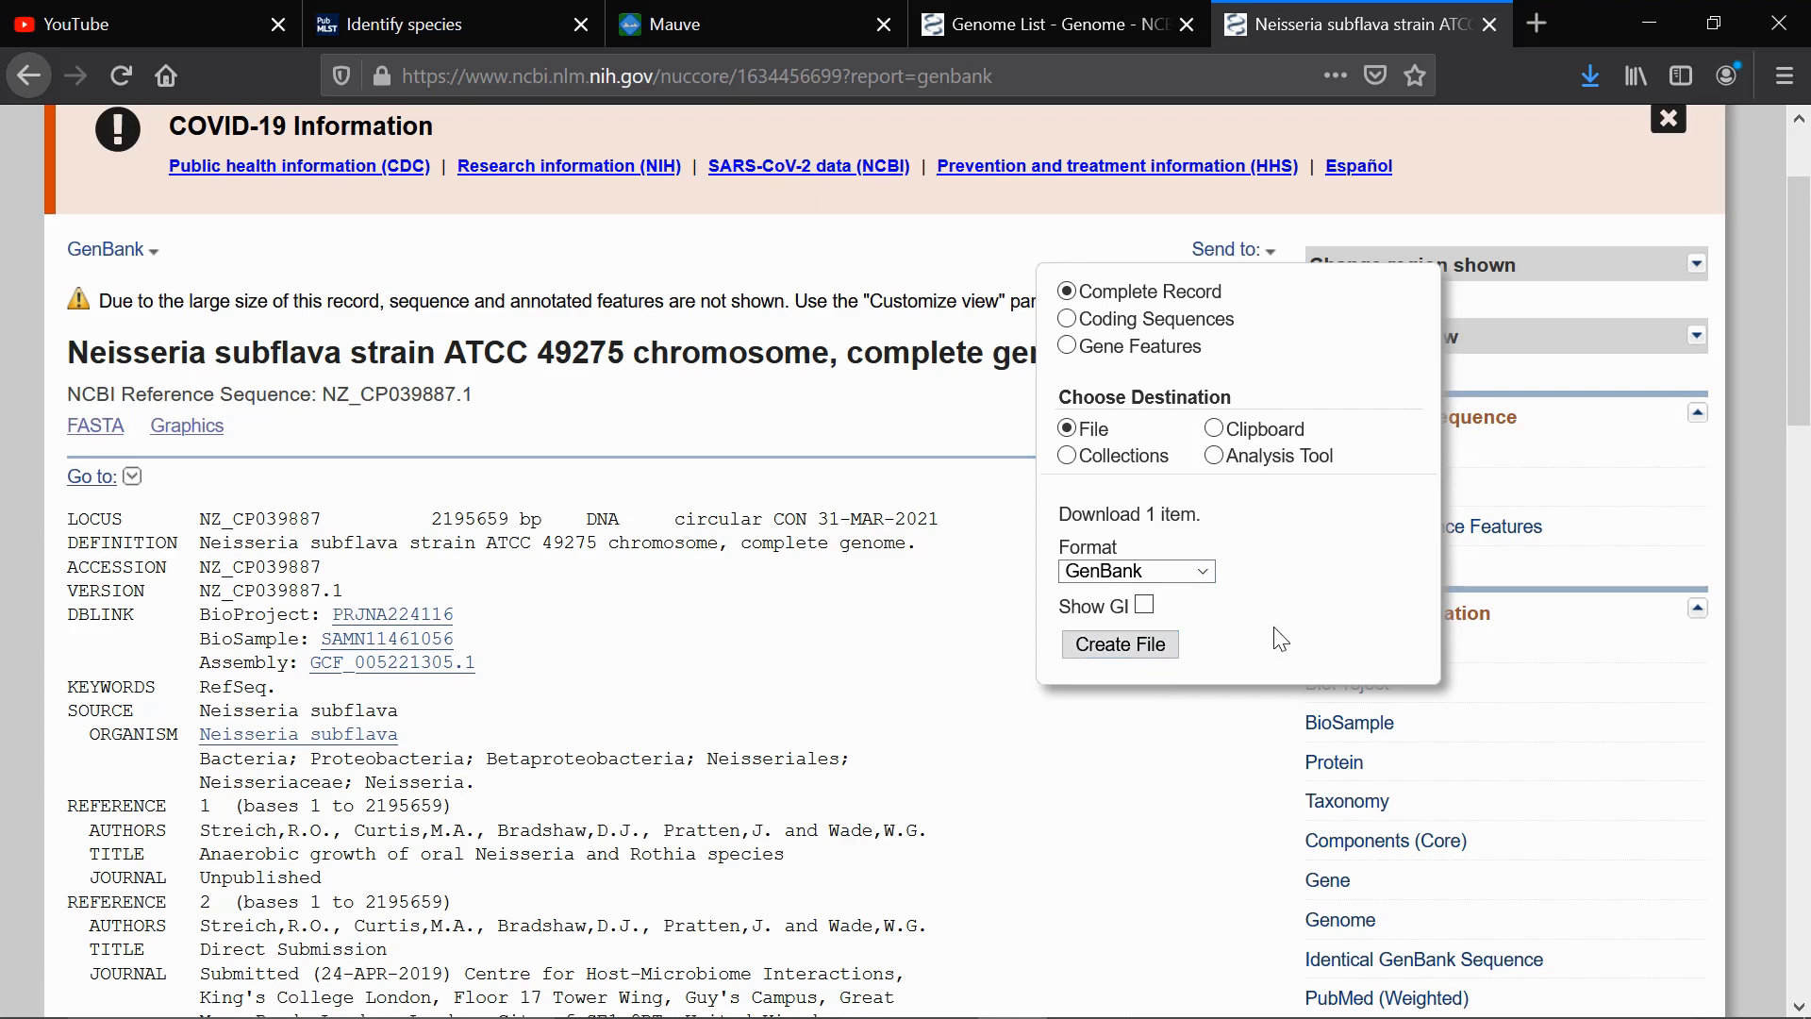
pyautogui.click(1120, 651)
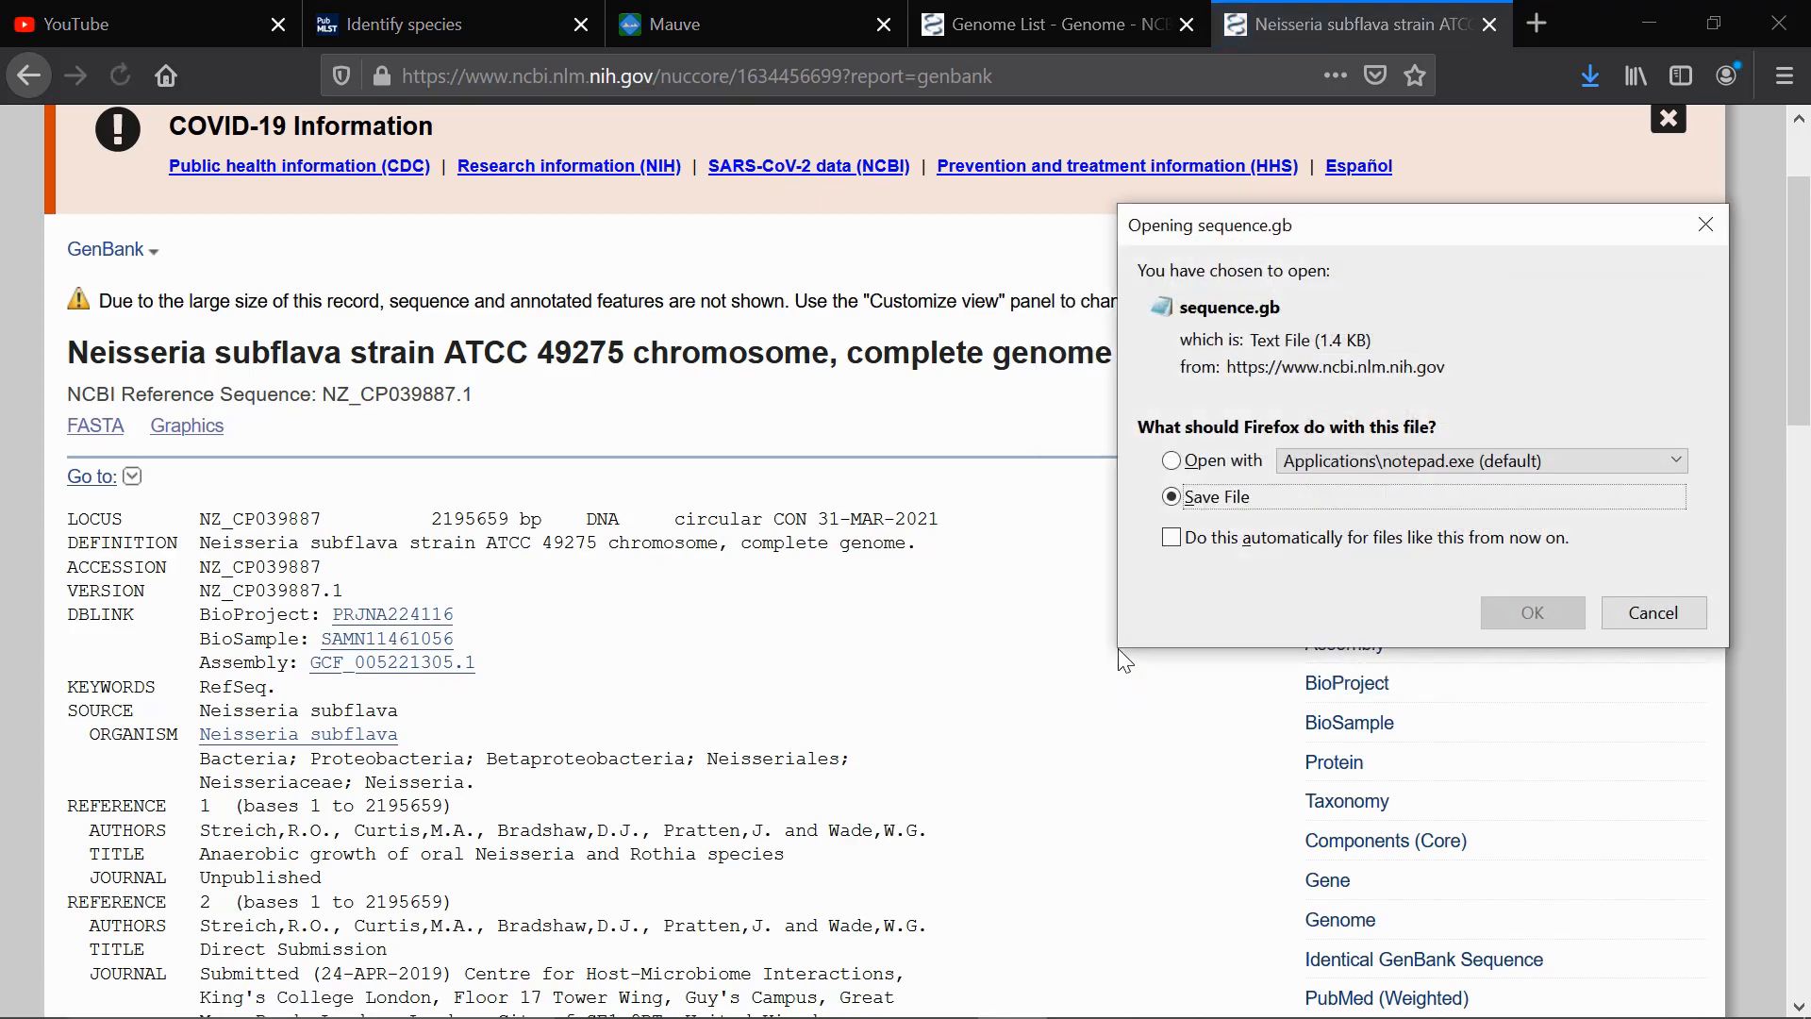
pyautogui.click(1171, 460)
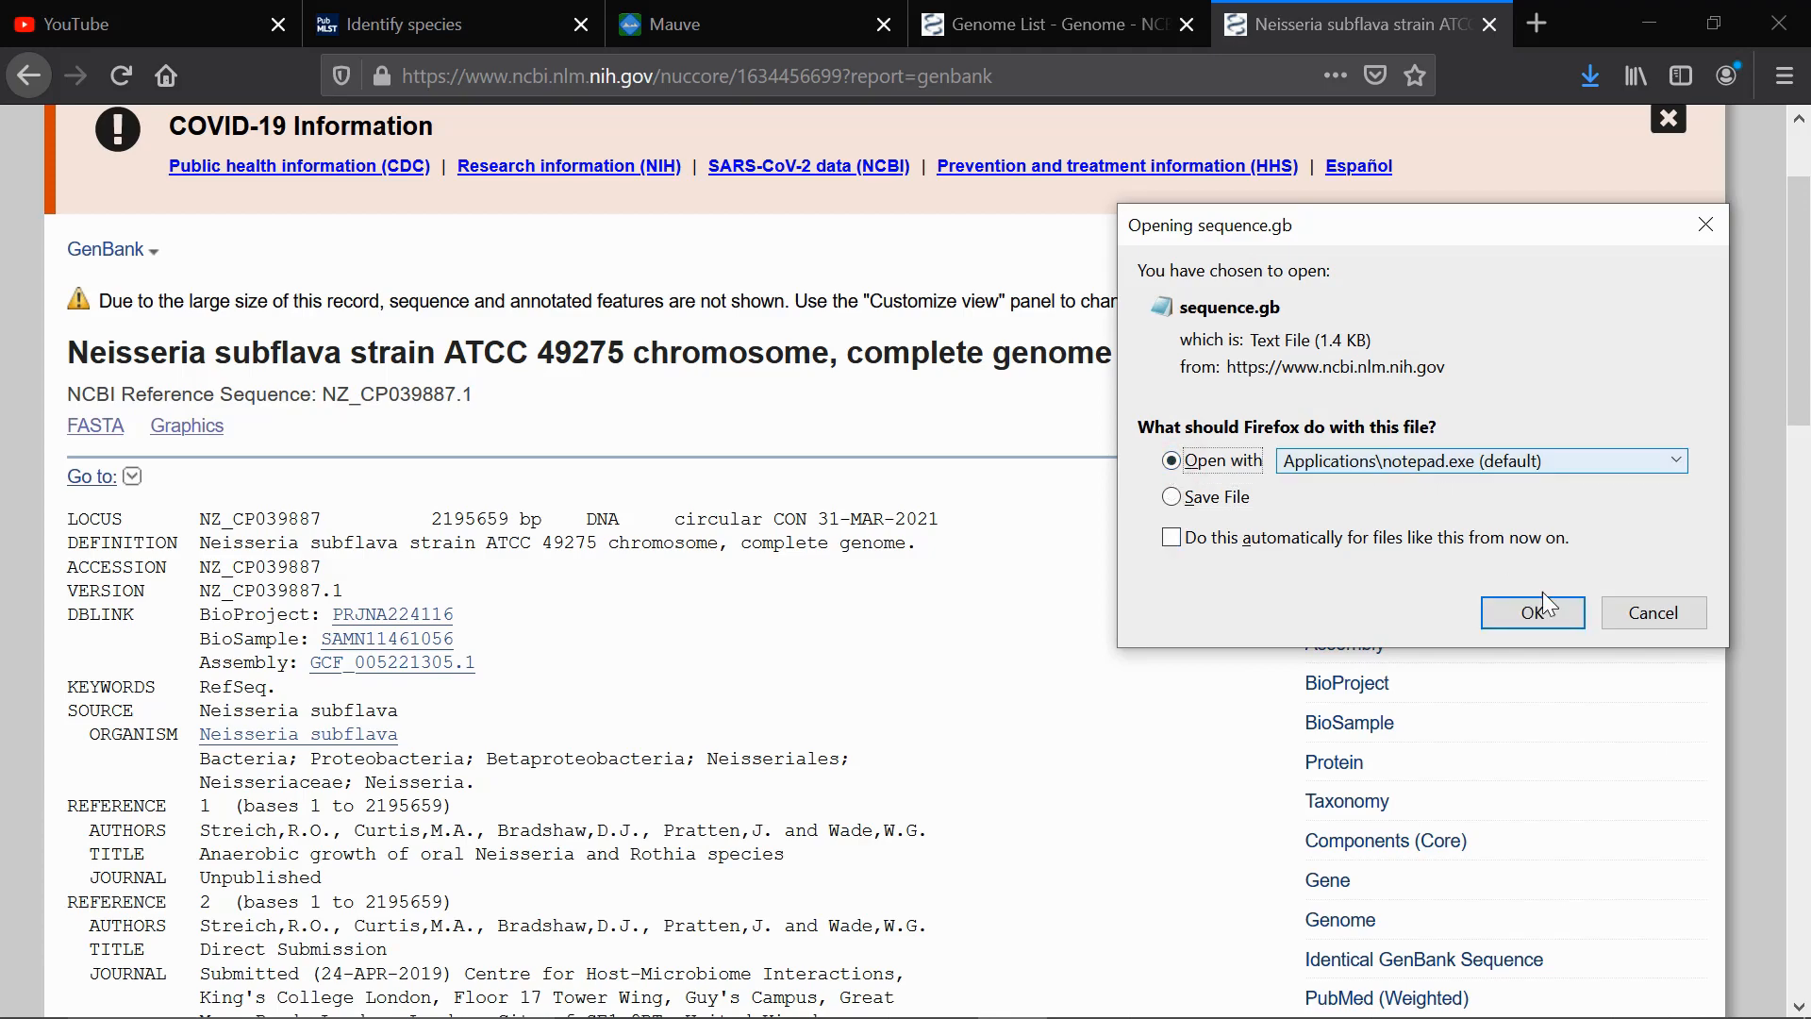
pyautogui.click(1533, 613)
# - Examine the whole exported GenBank text for annotated features and sequence data, and close the file
pyautogui.scroll(-17, 1212, 675)
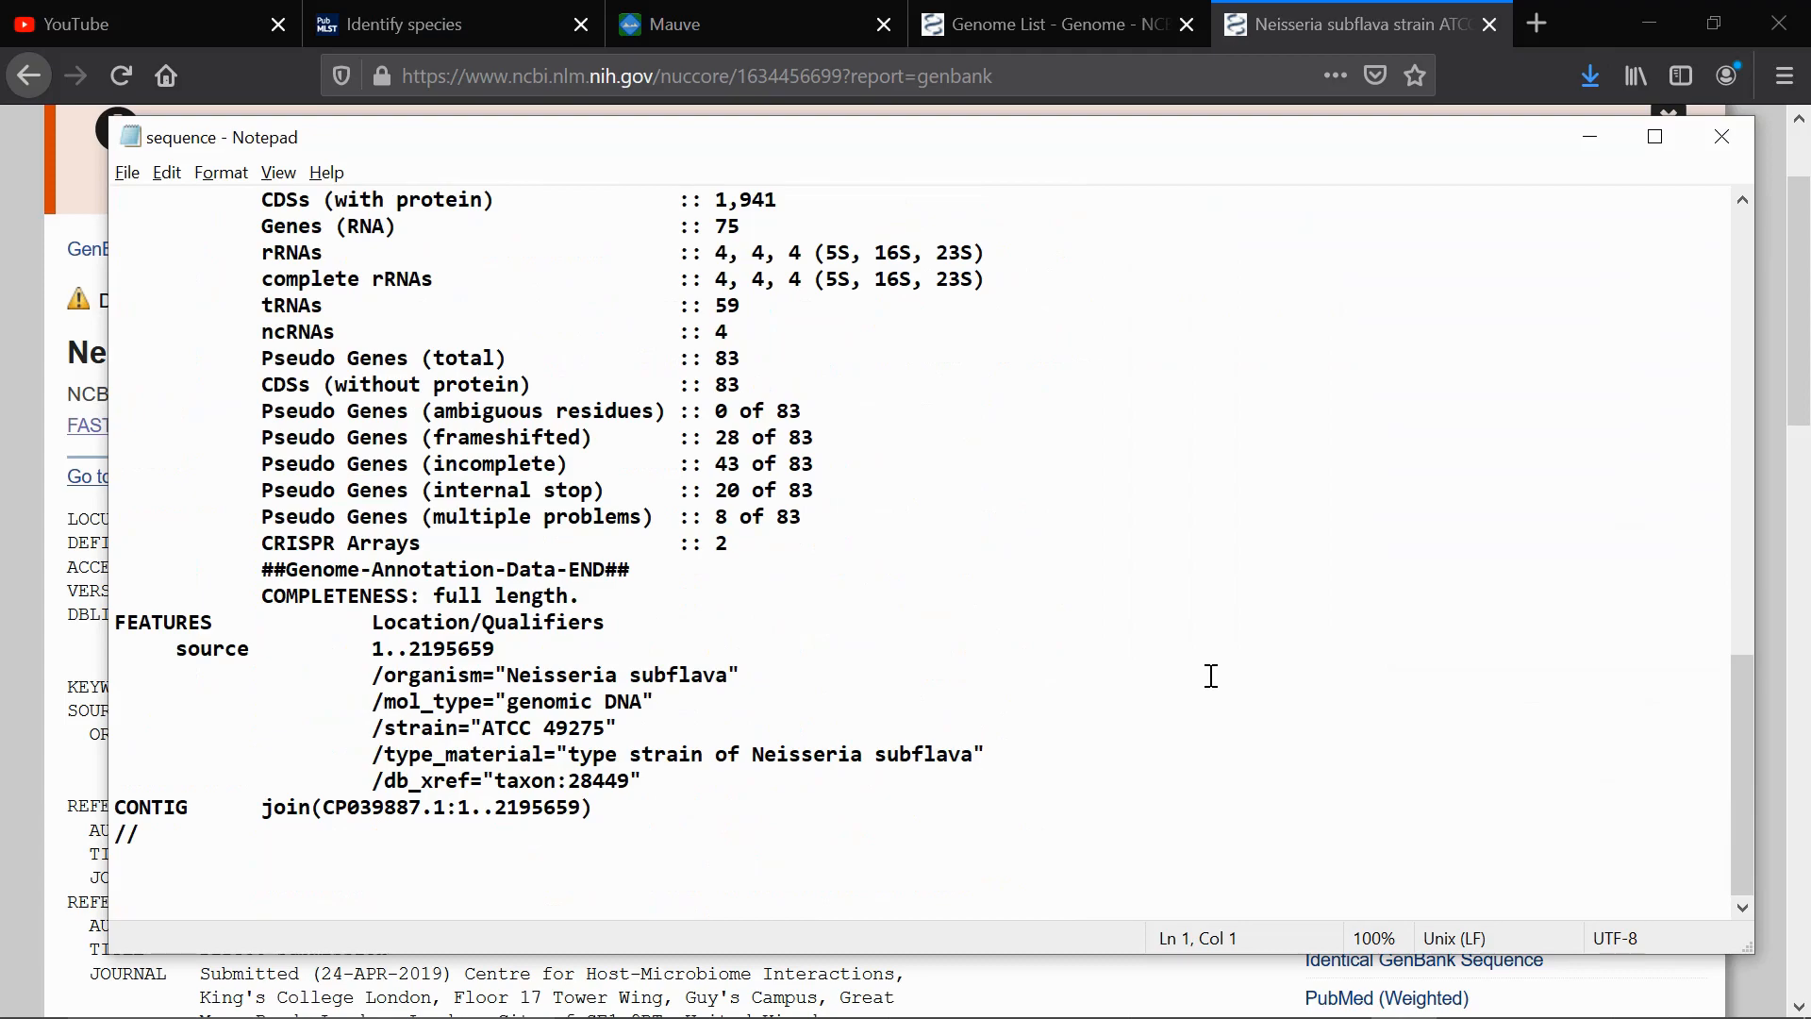
pyautogui.scroll(12, 1212, 676)
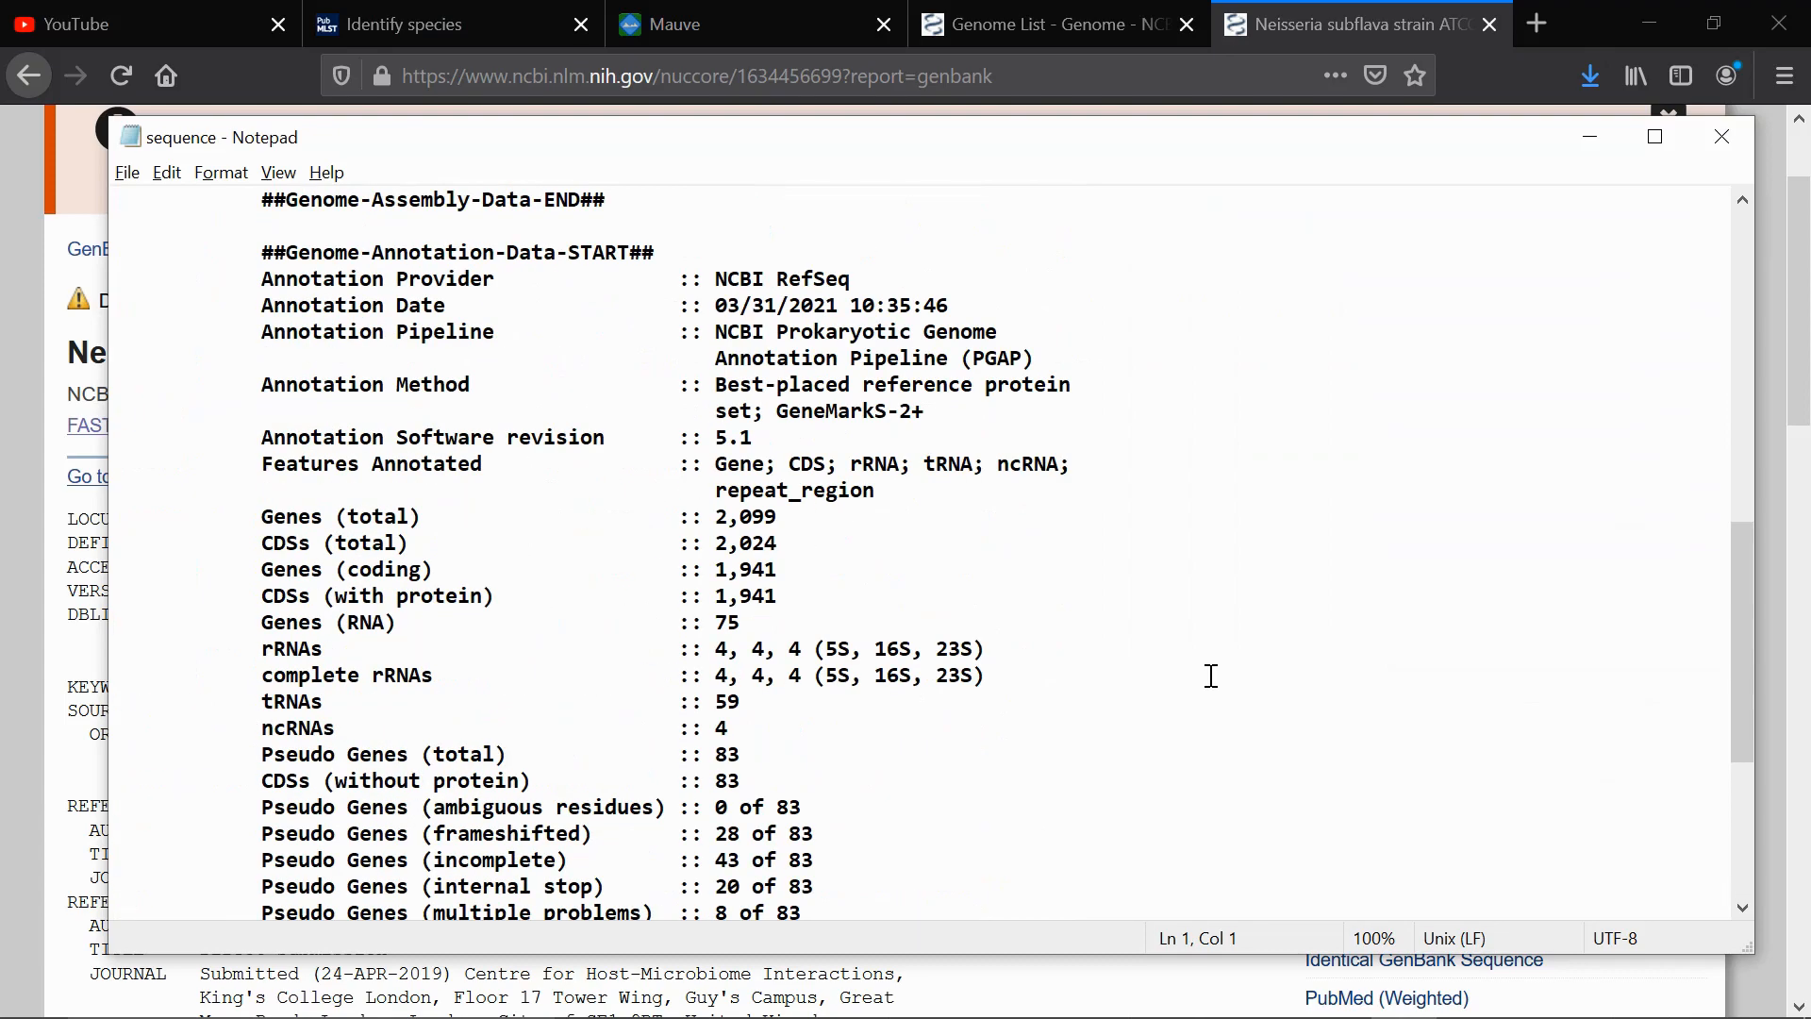
pyautogui.scroll(5, 1212, 675)
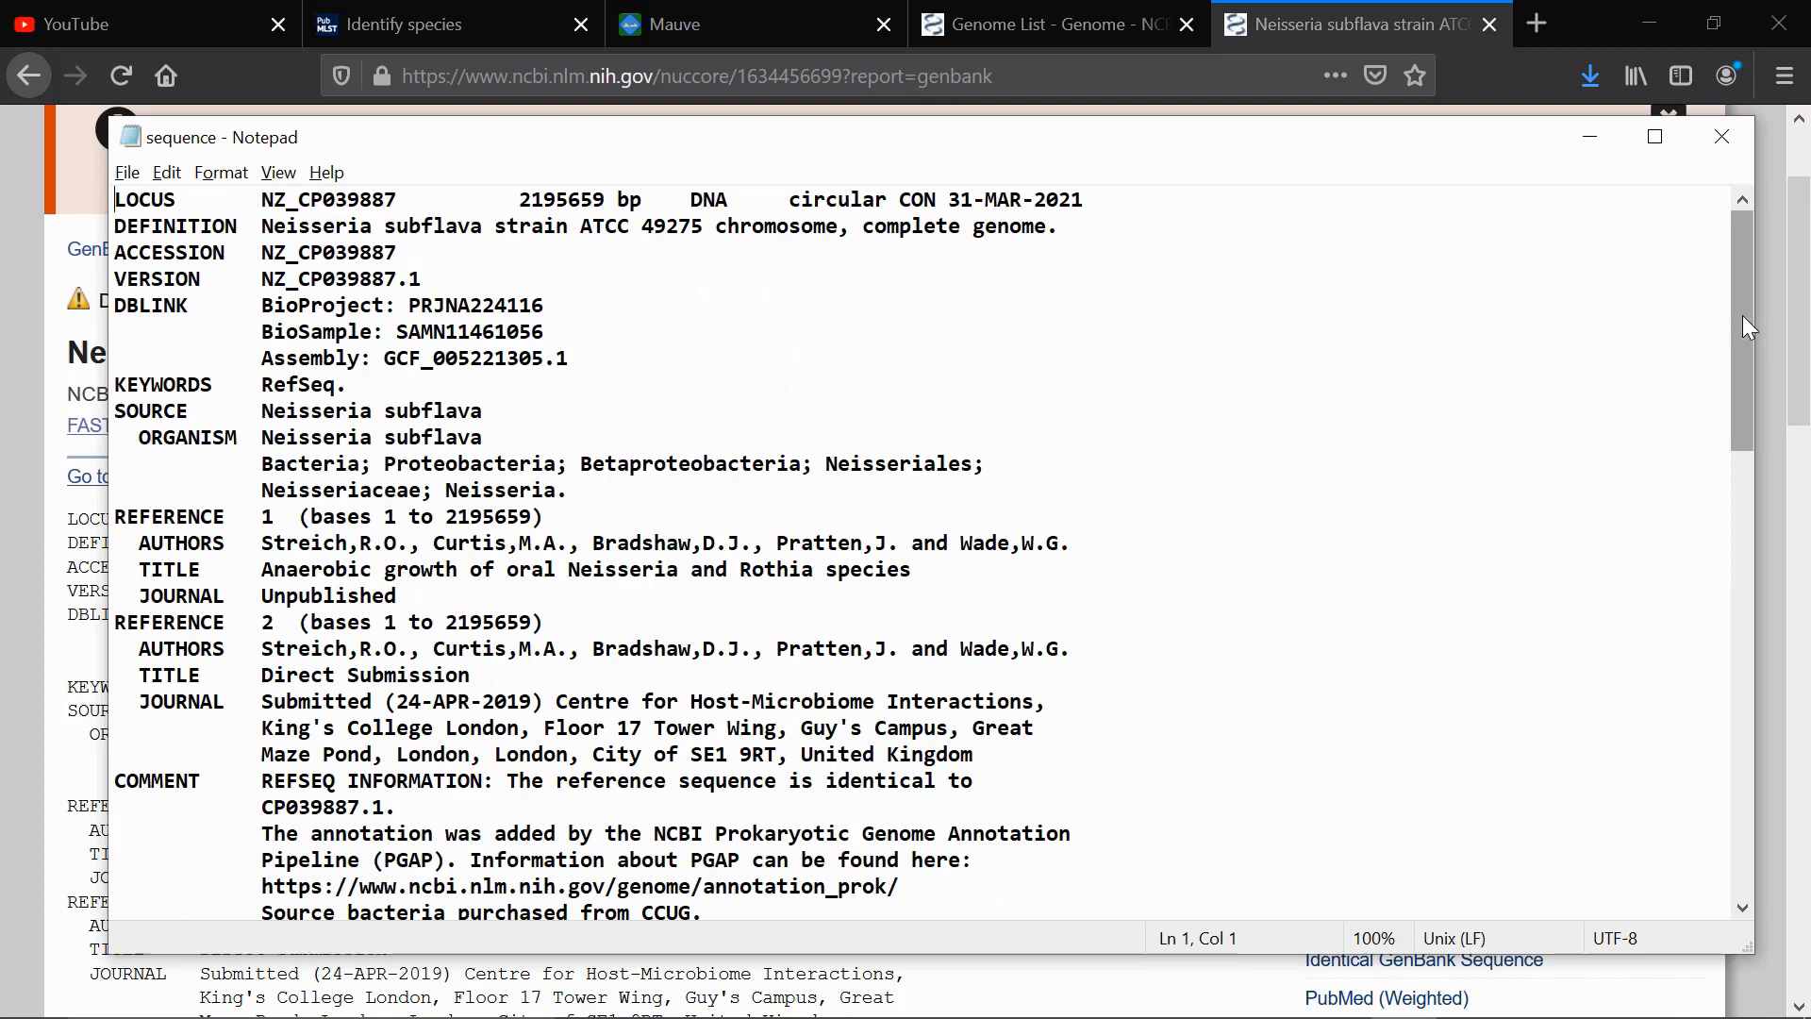
pyautogui.moveTo(1744, 317); pyautogui.dragTo(1741, 210)
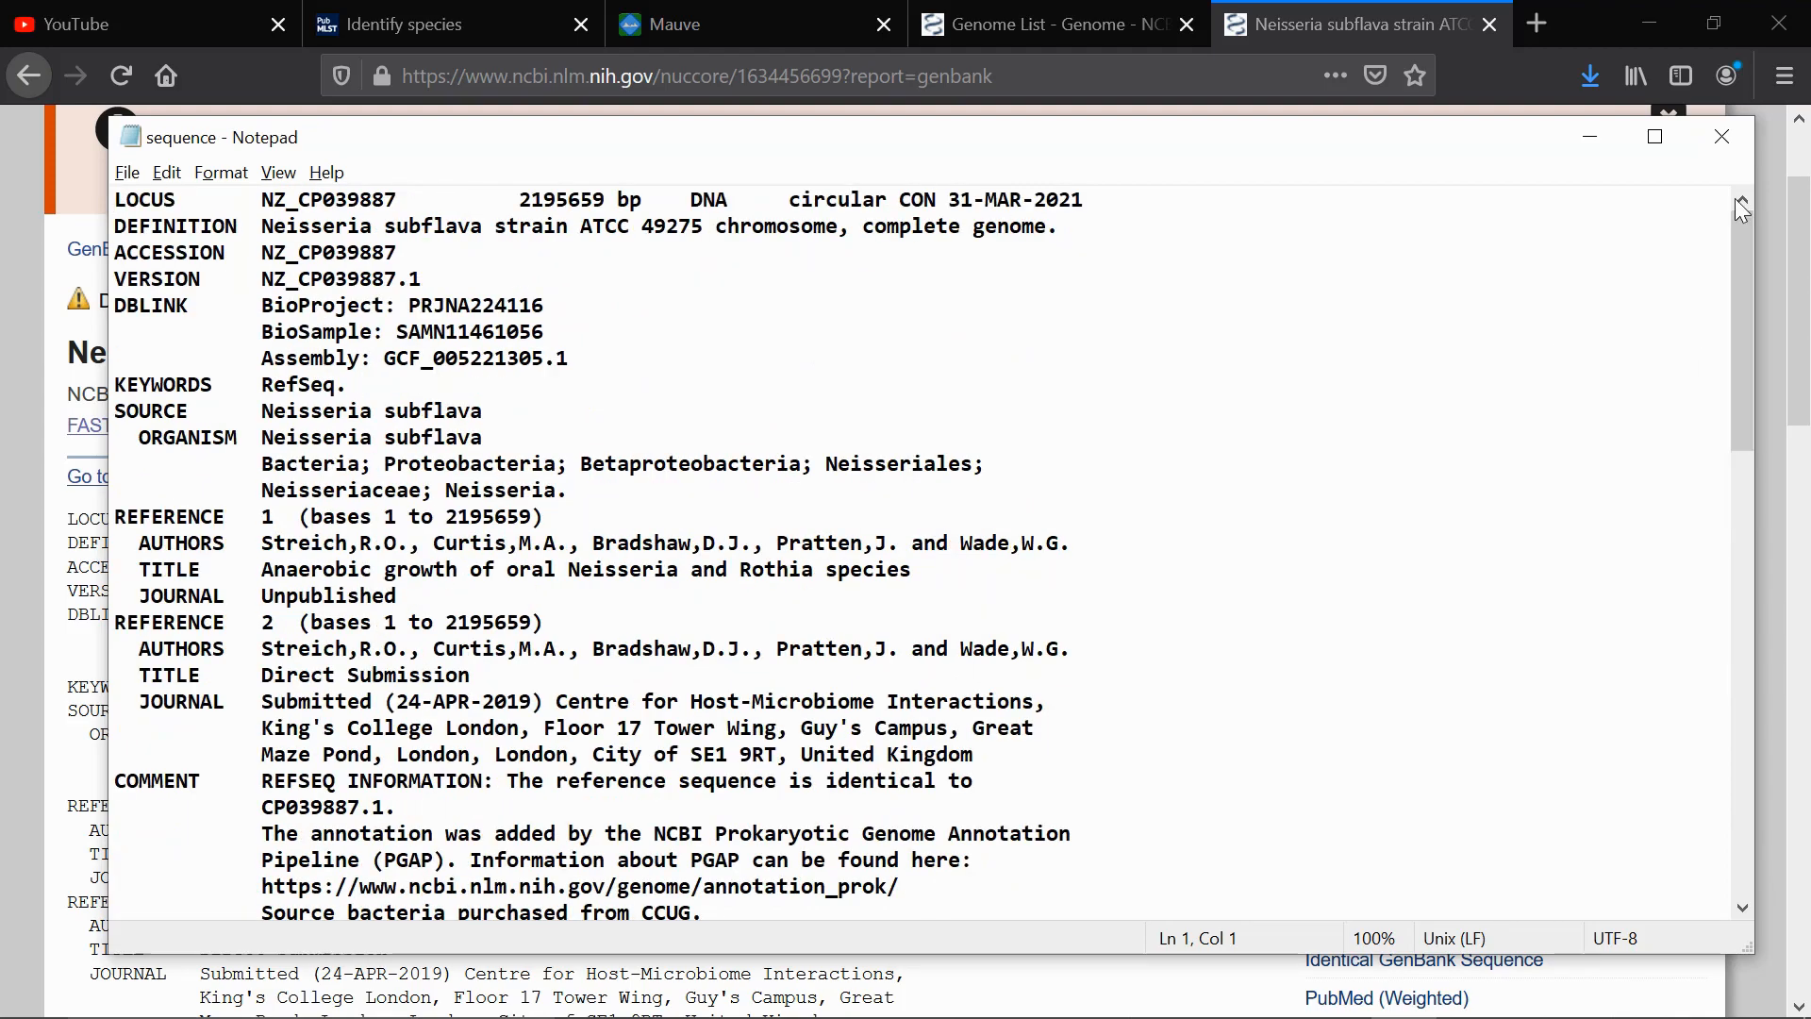
pyautogui.click(1723, 137)
# - Export the complete record to a file in GenBank (full) format, open it in Notepad and check its gene annotations
pyautogui.click(1250, 255)
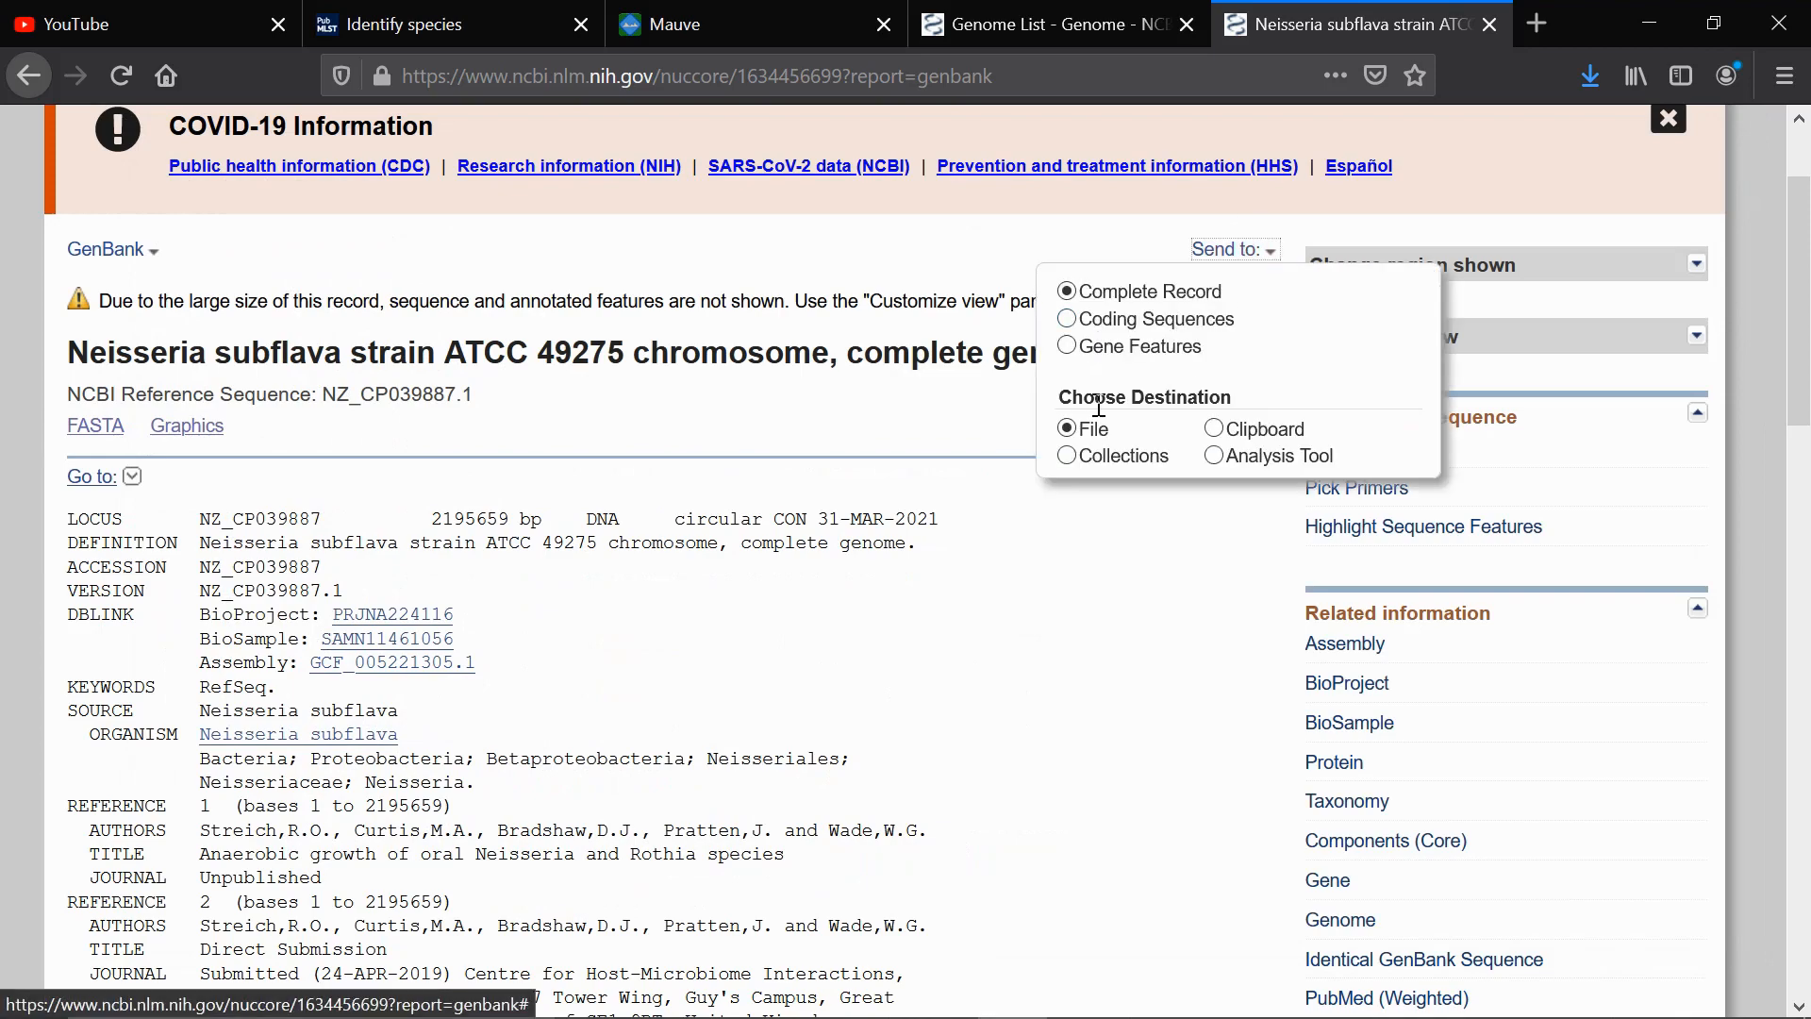
pyautogui.click(1068, 430)
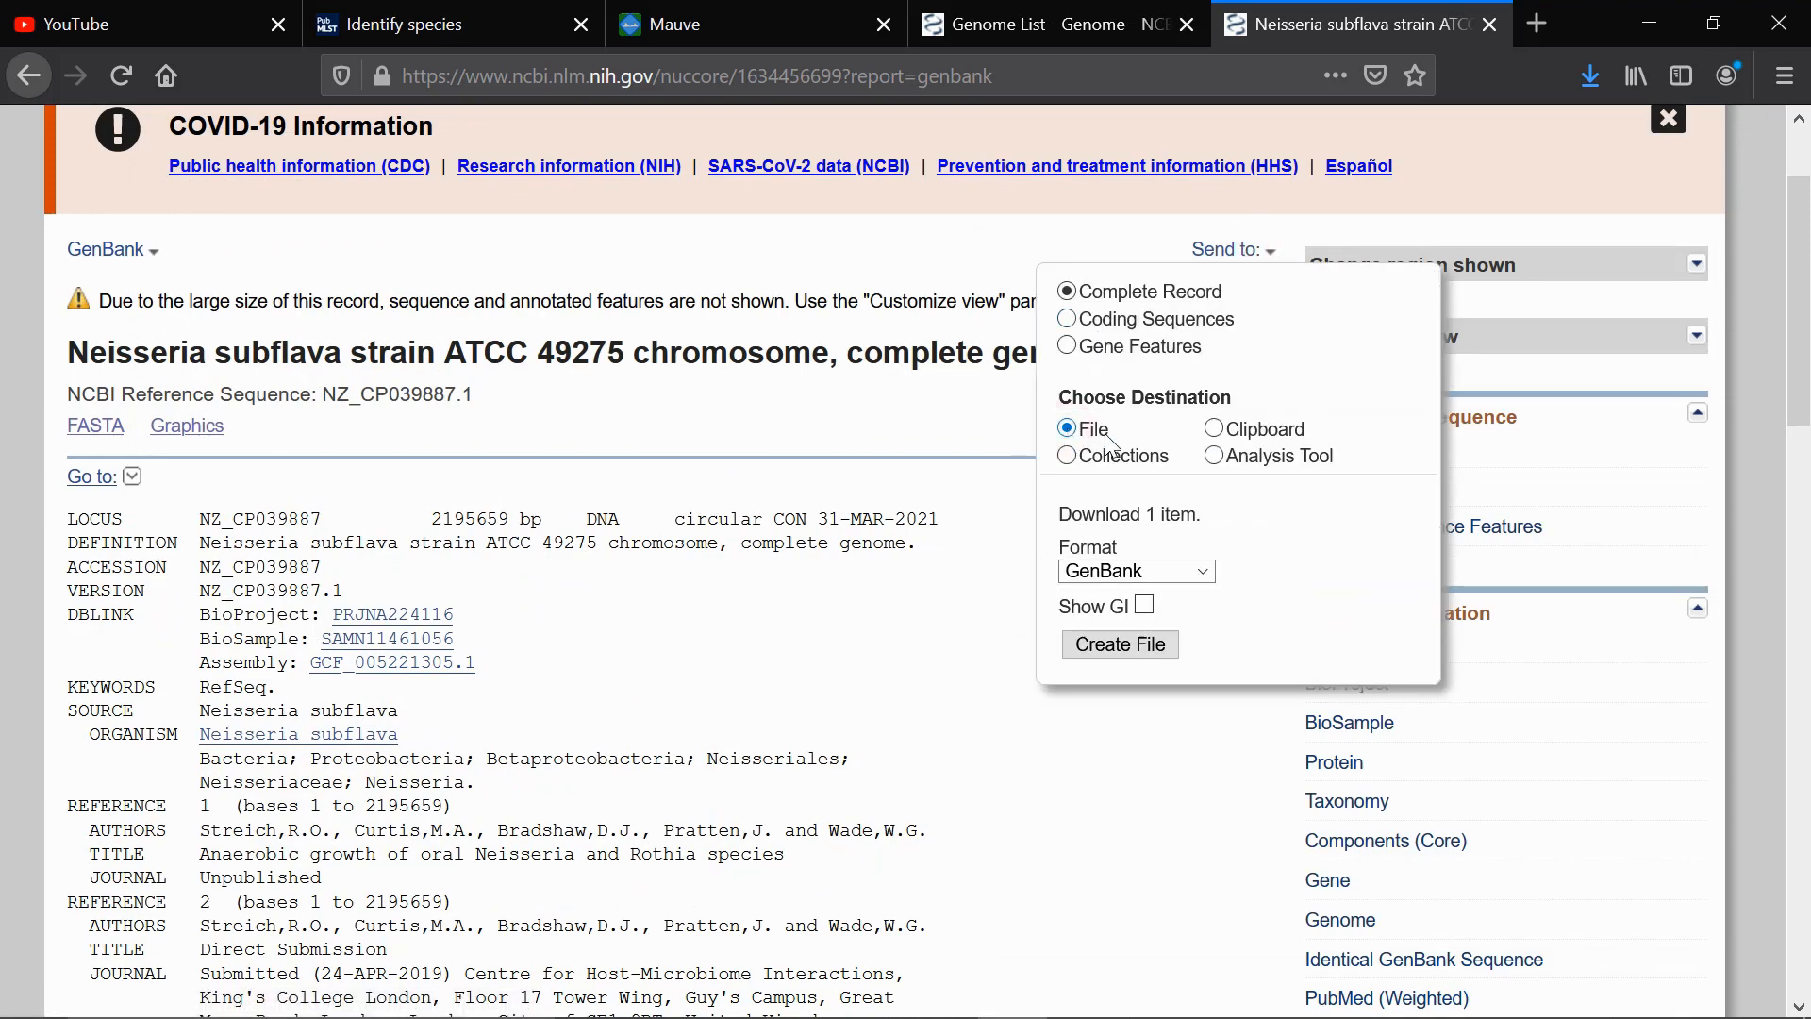
pyautogui.click(1204, 573)
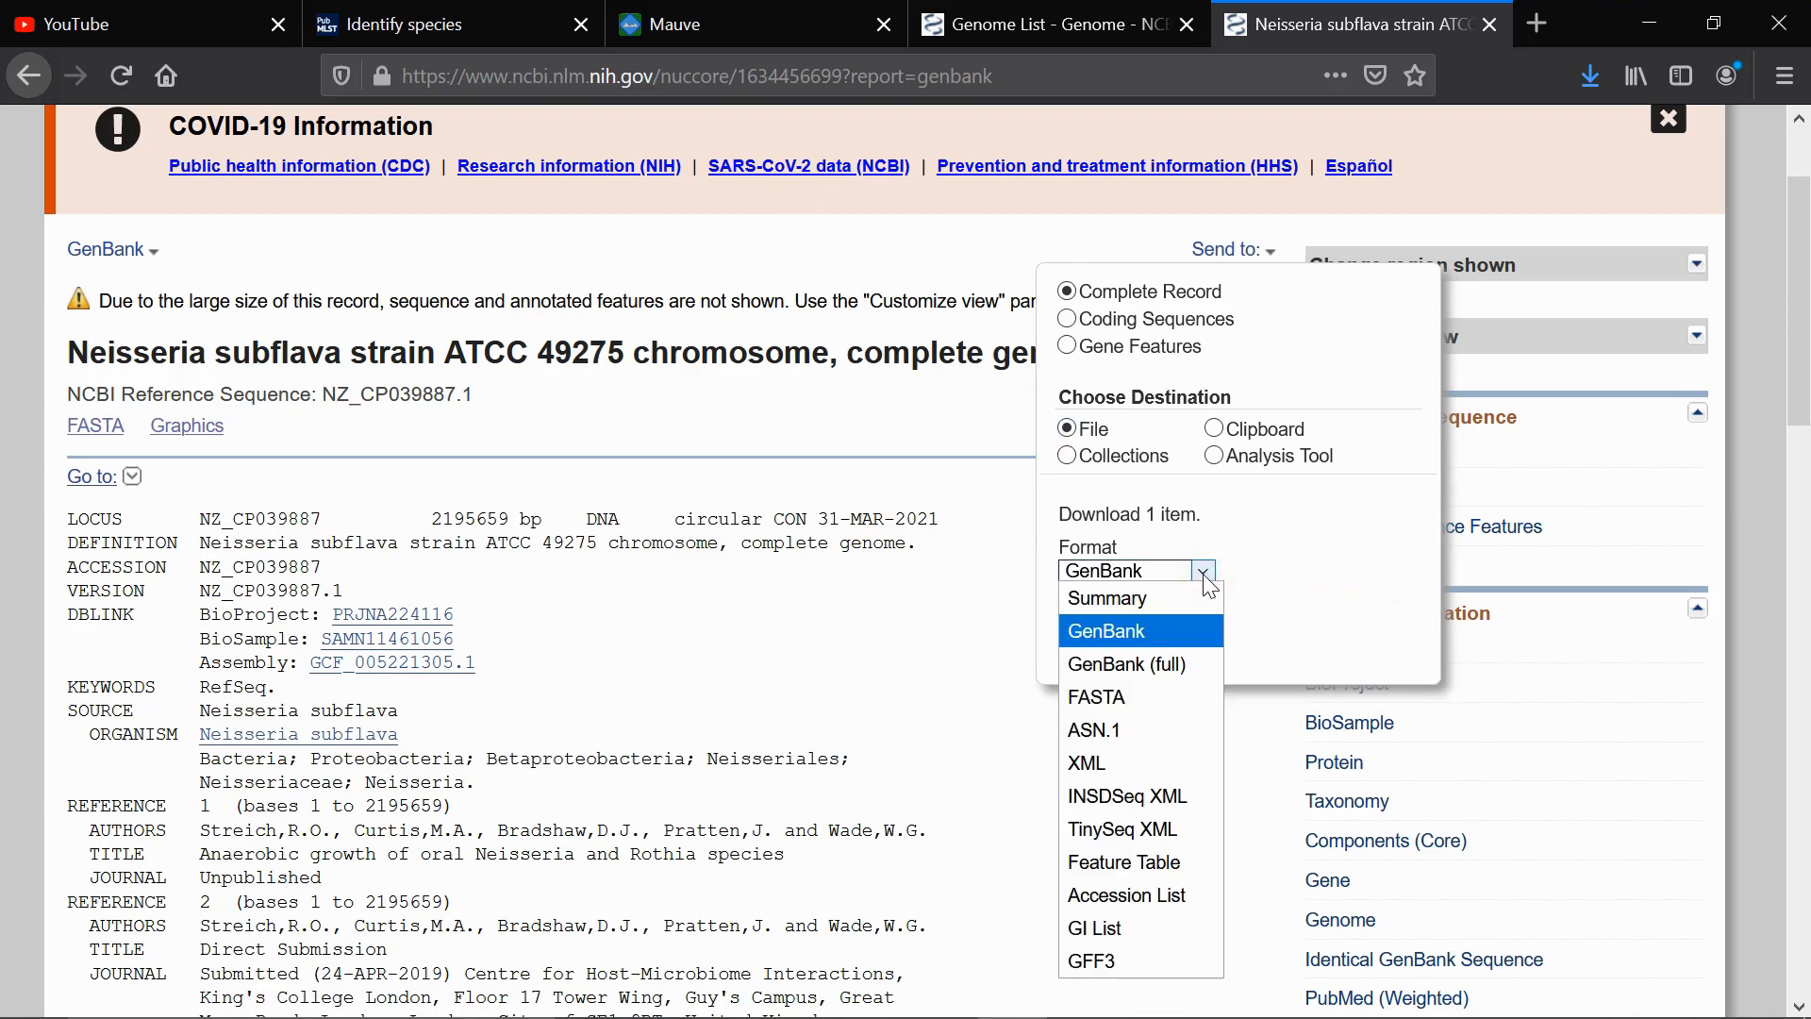
pyautogui.click(1168, 666)
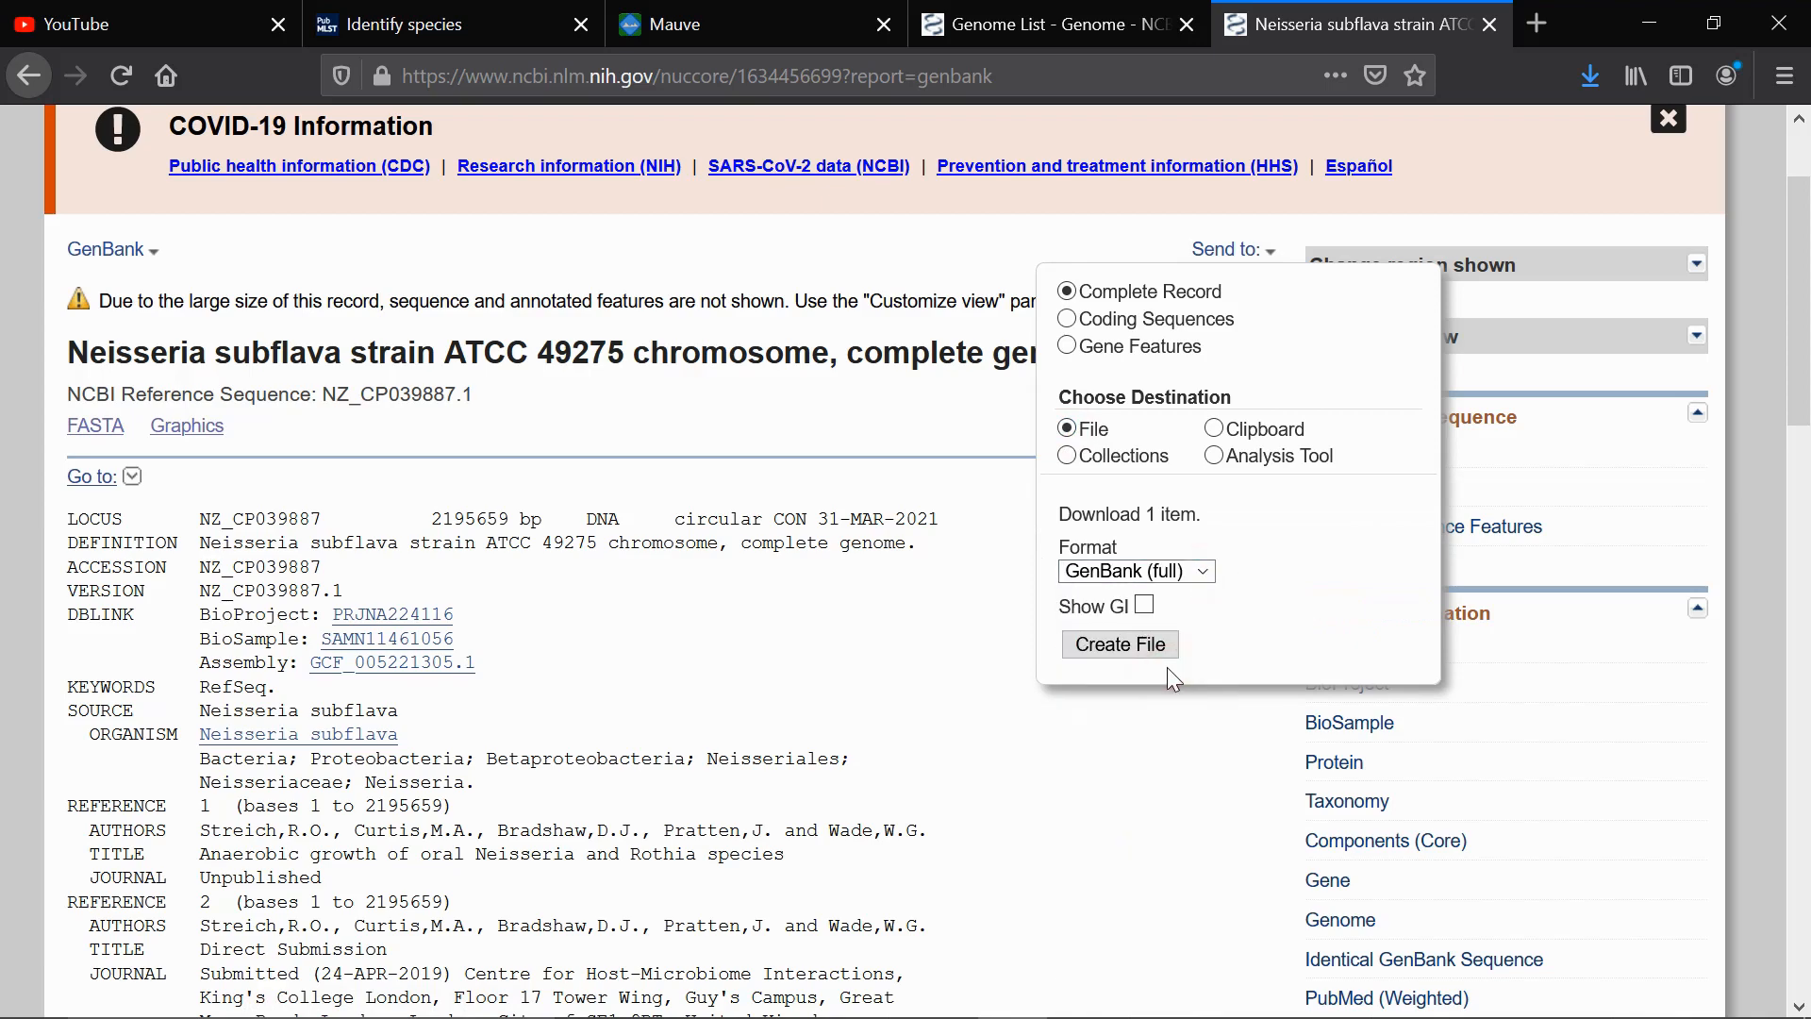
pyautogui.click(1164, 658)
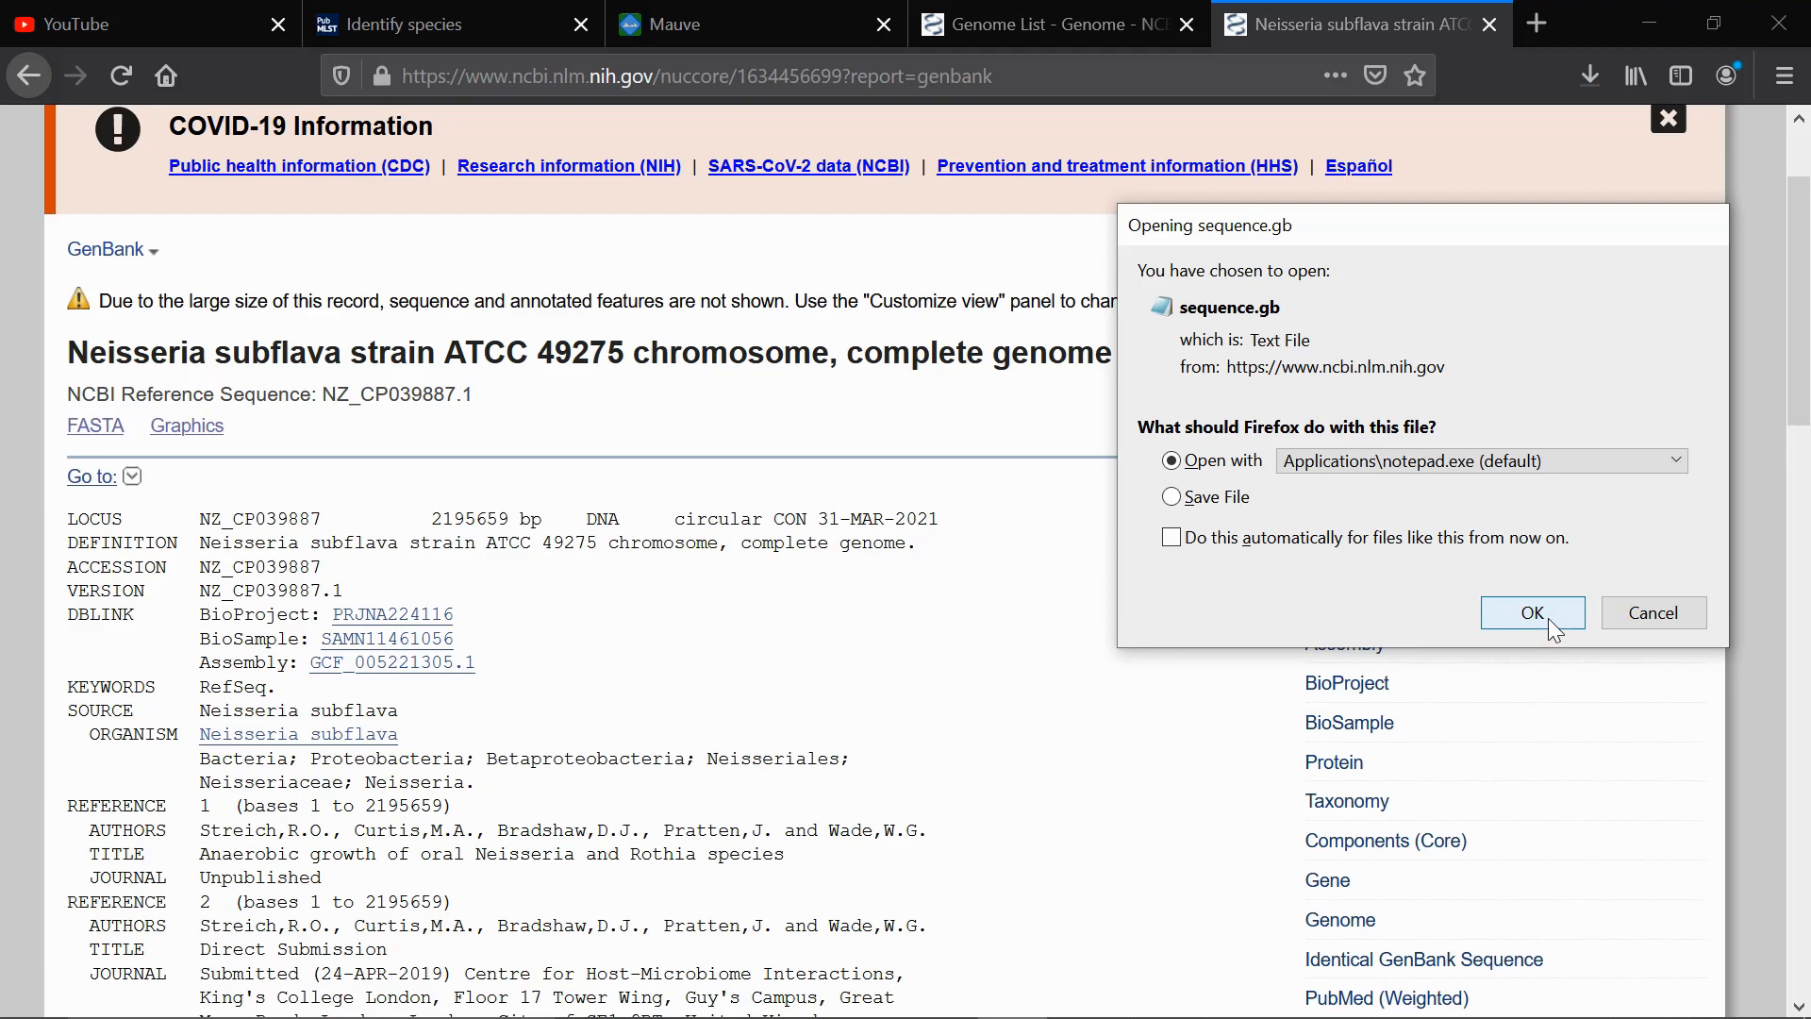
pyautogui.click(1549, 617)
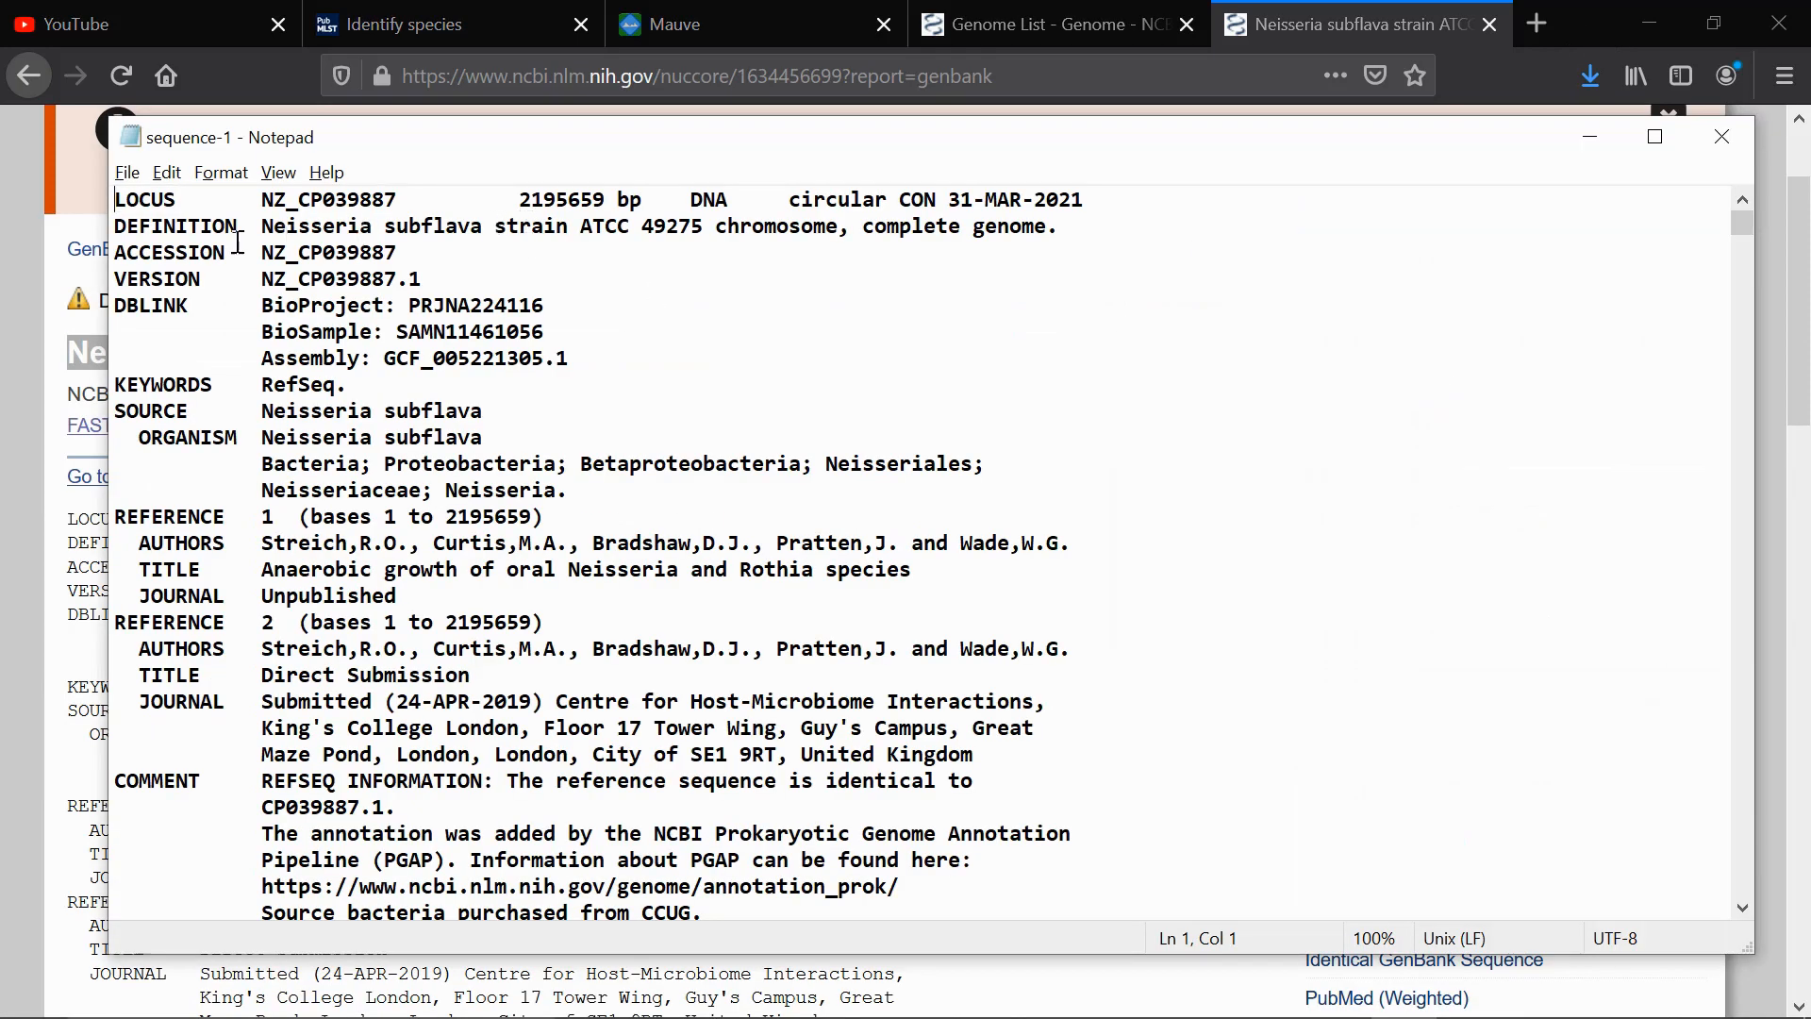
pyautogui.scroll(-20, 669, 429)
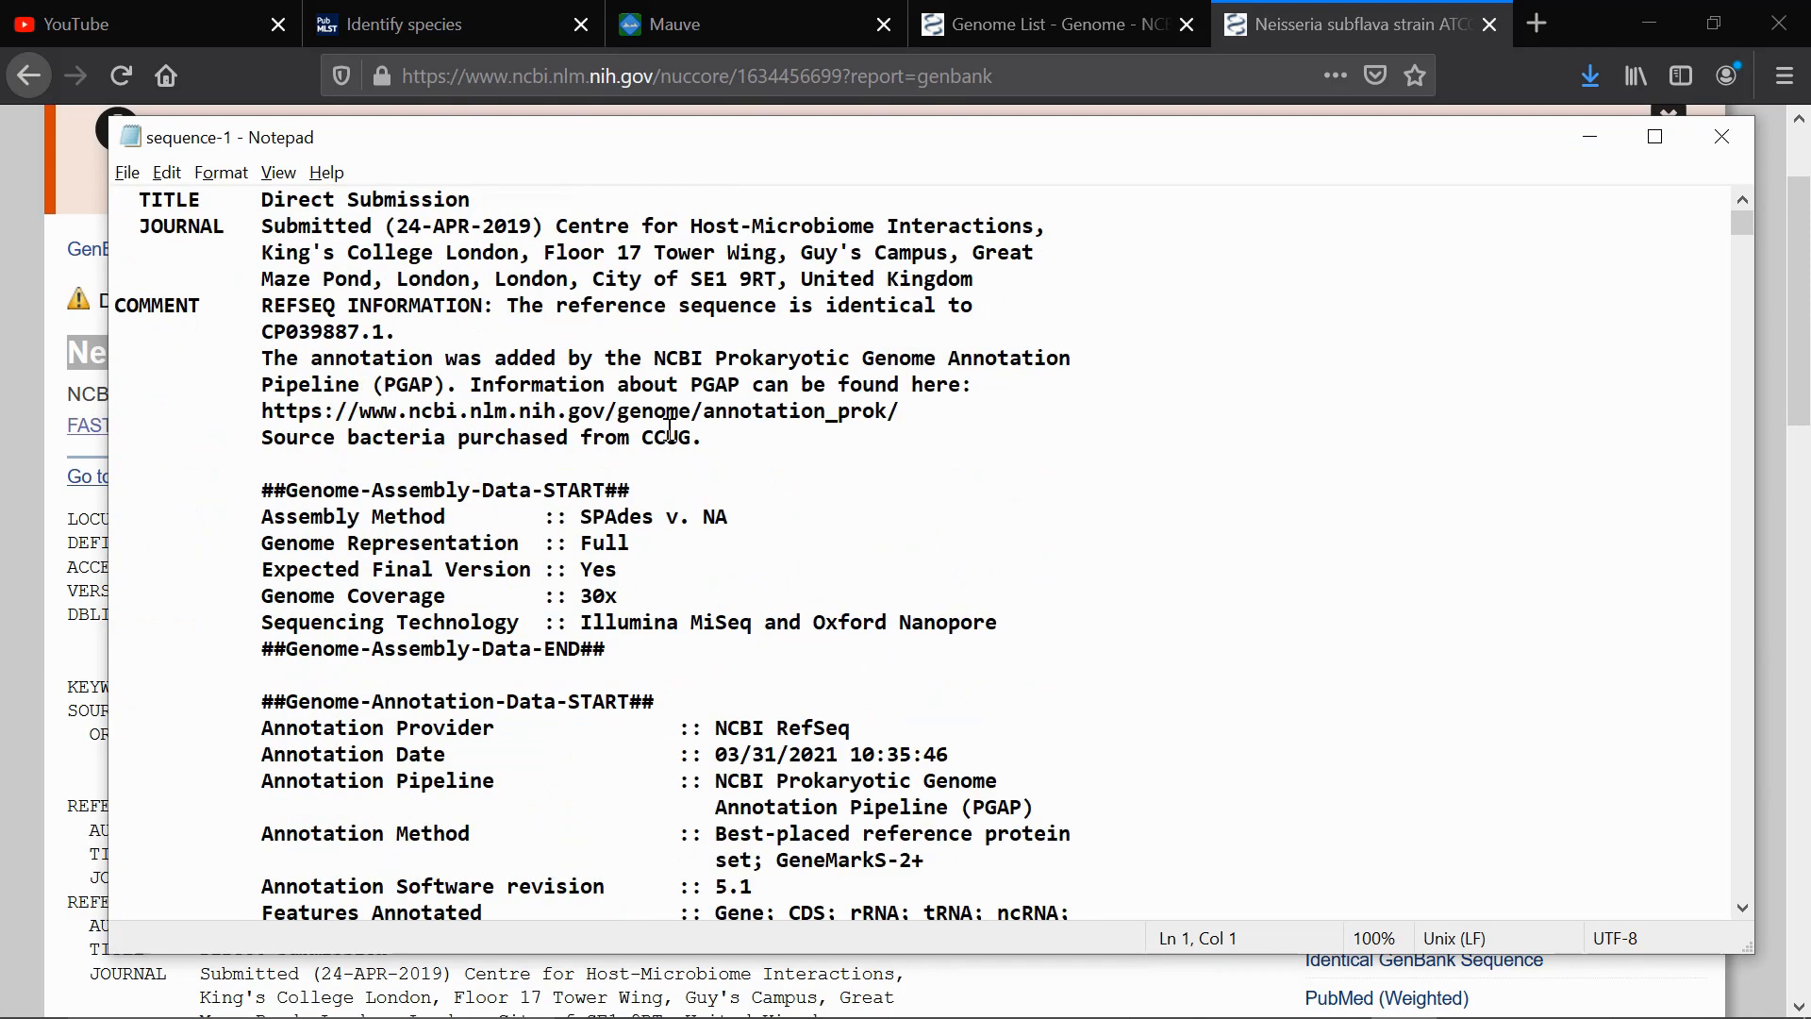
pyautogui.scroll(-4, 669, 429)
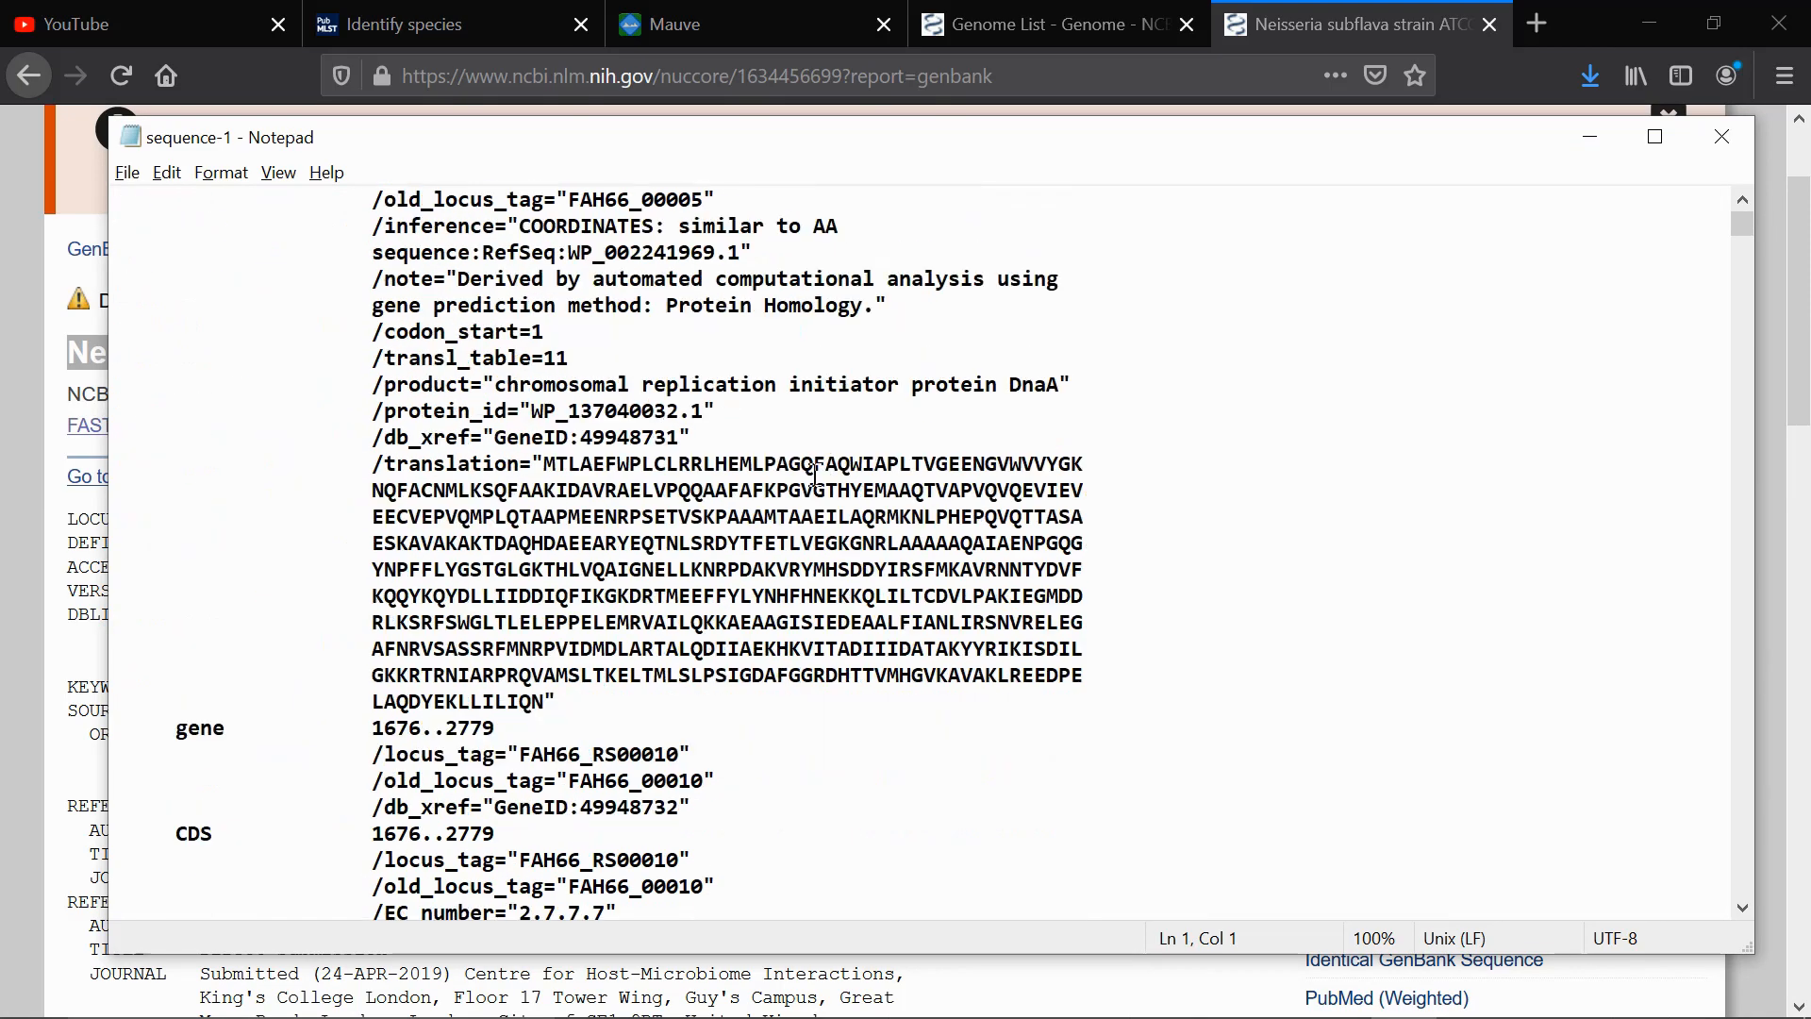
pyautogui.scroll(3, 809, 444)
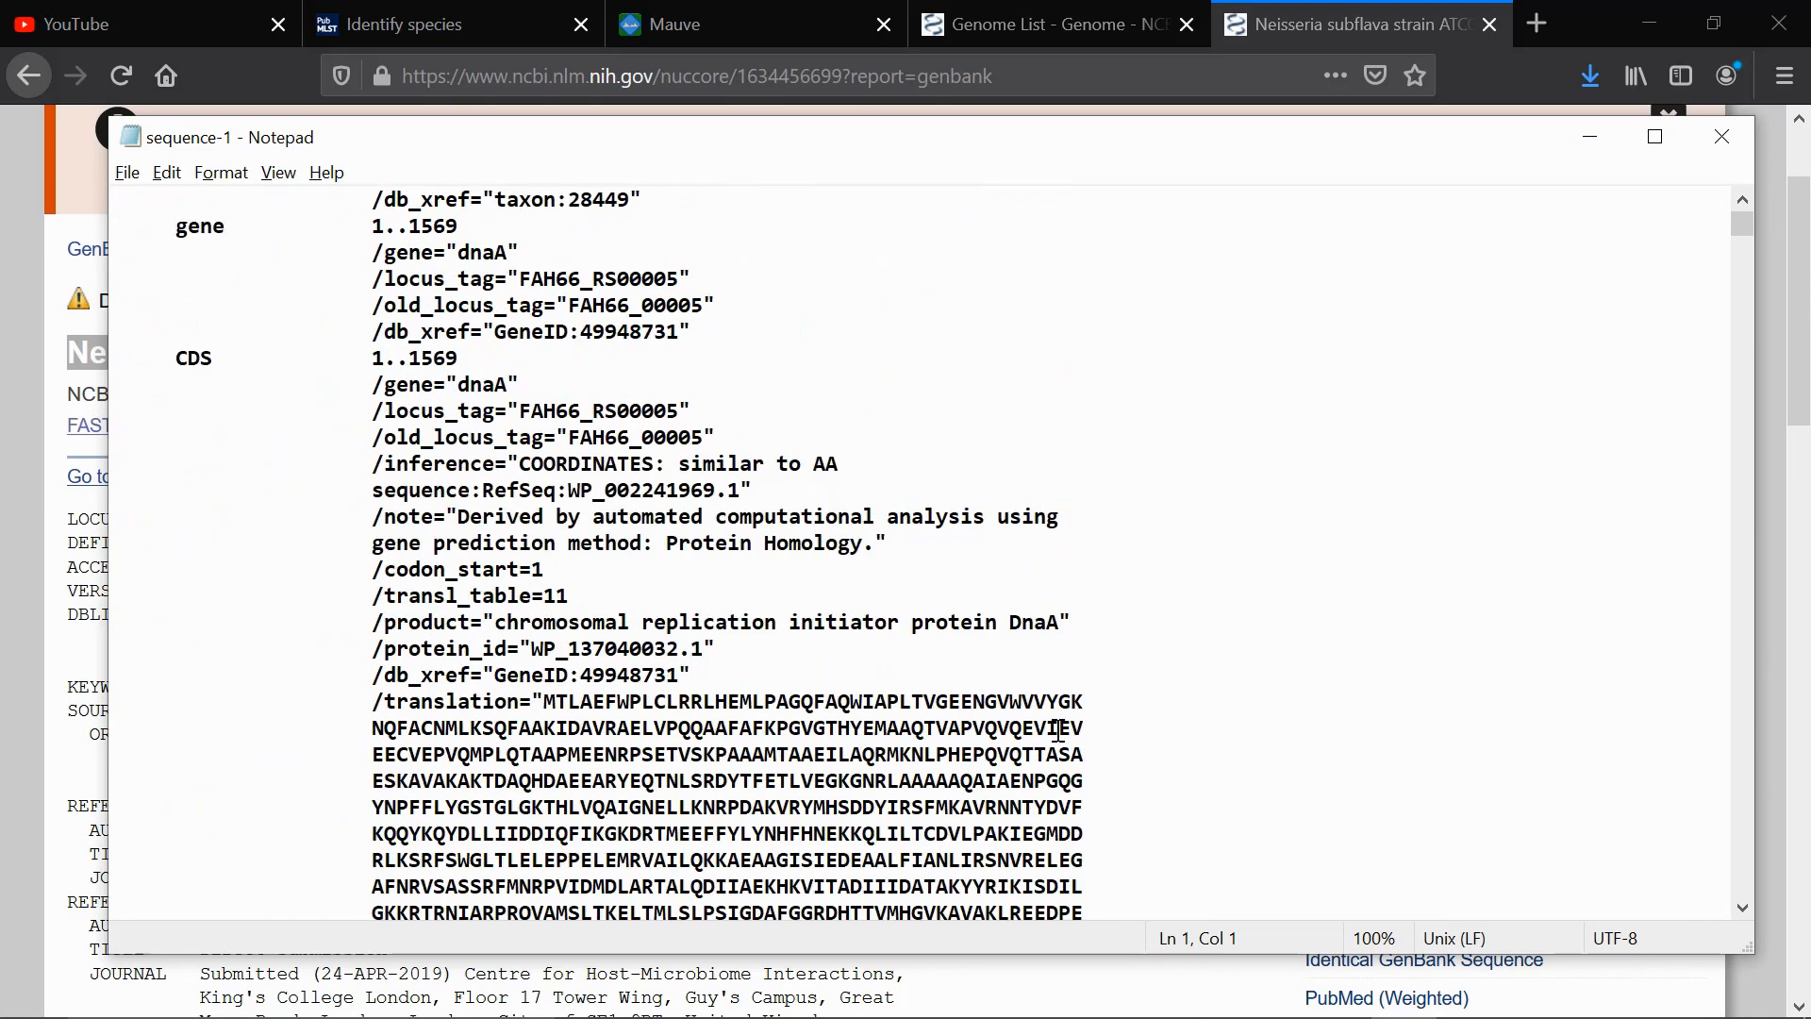
pyautogui.scroll(-2, 873, 725)
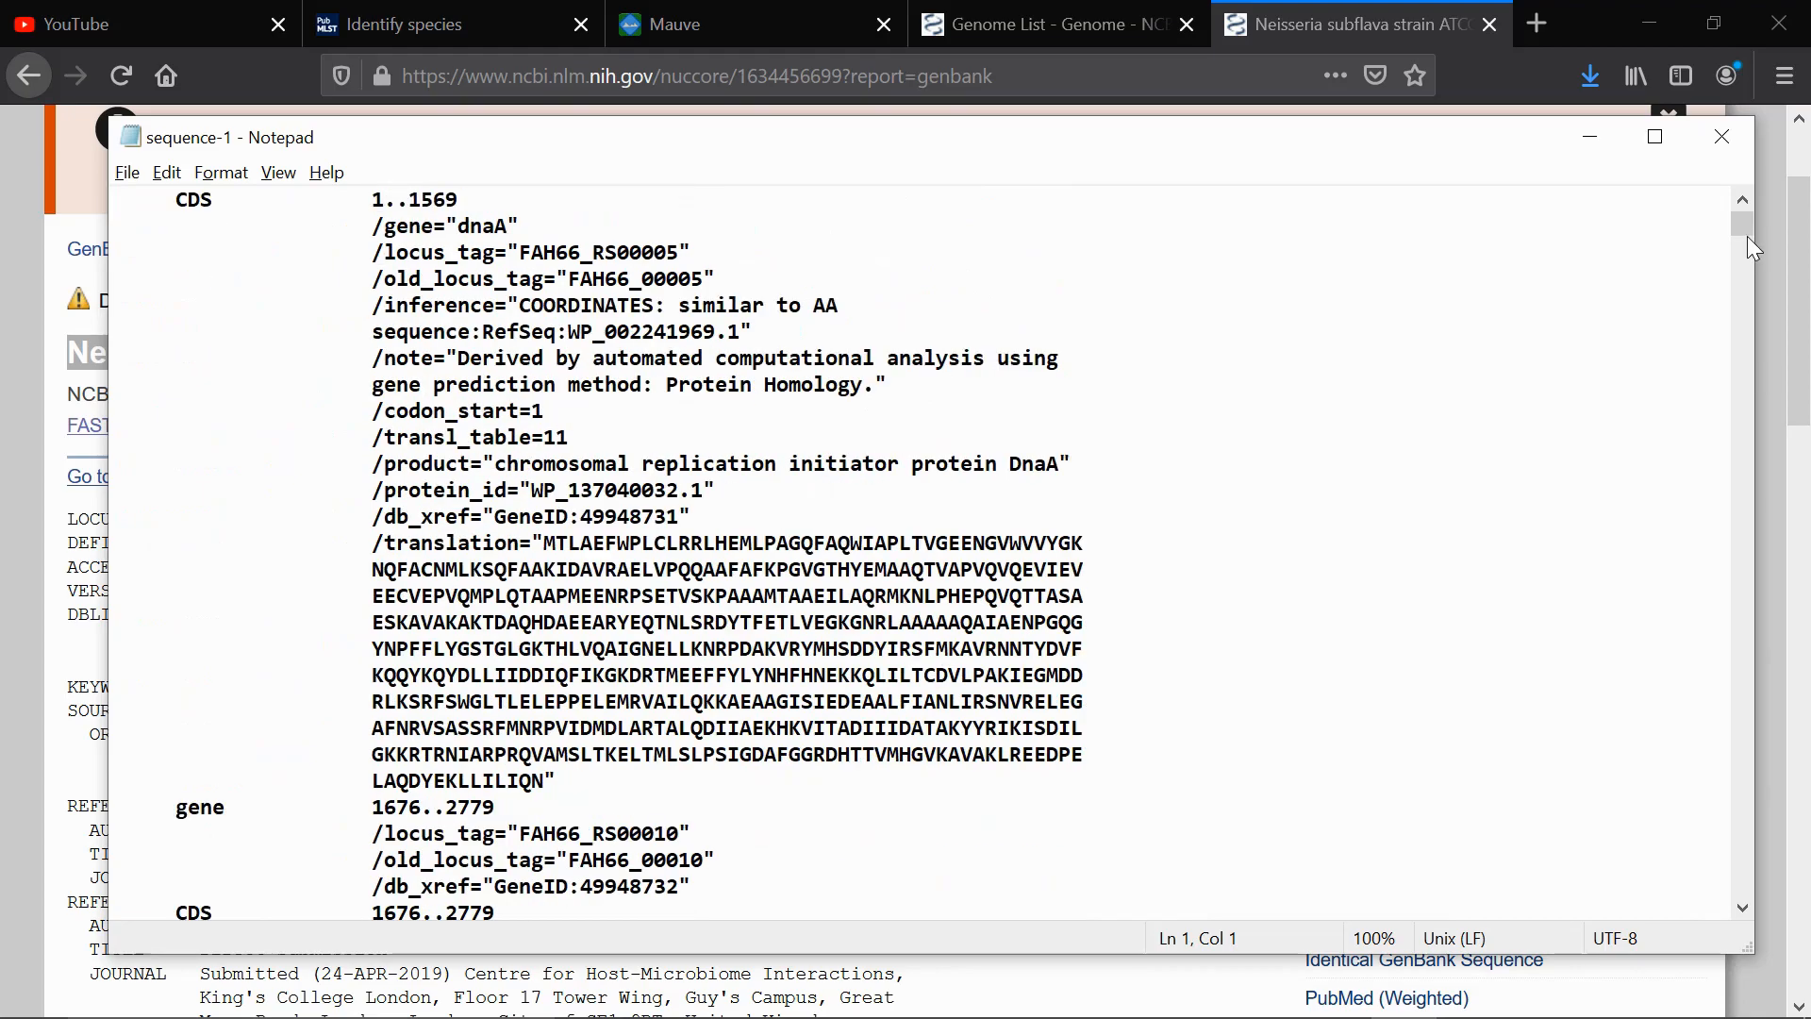
pyautogui.moveTo(1745, 232); pyautogui.dragTo(1706, 203)
# - Save the full GenBank text as "Neisseria subflava strain ATCC 49275" in the MAUVE folder on the Desktop and close the file
pyautogui.click(129, 175)
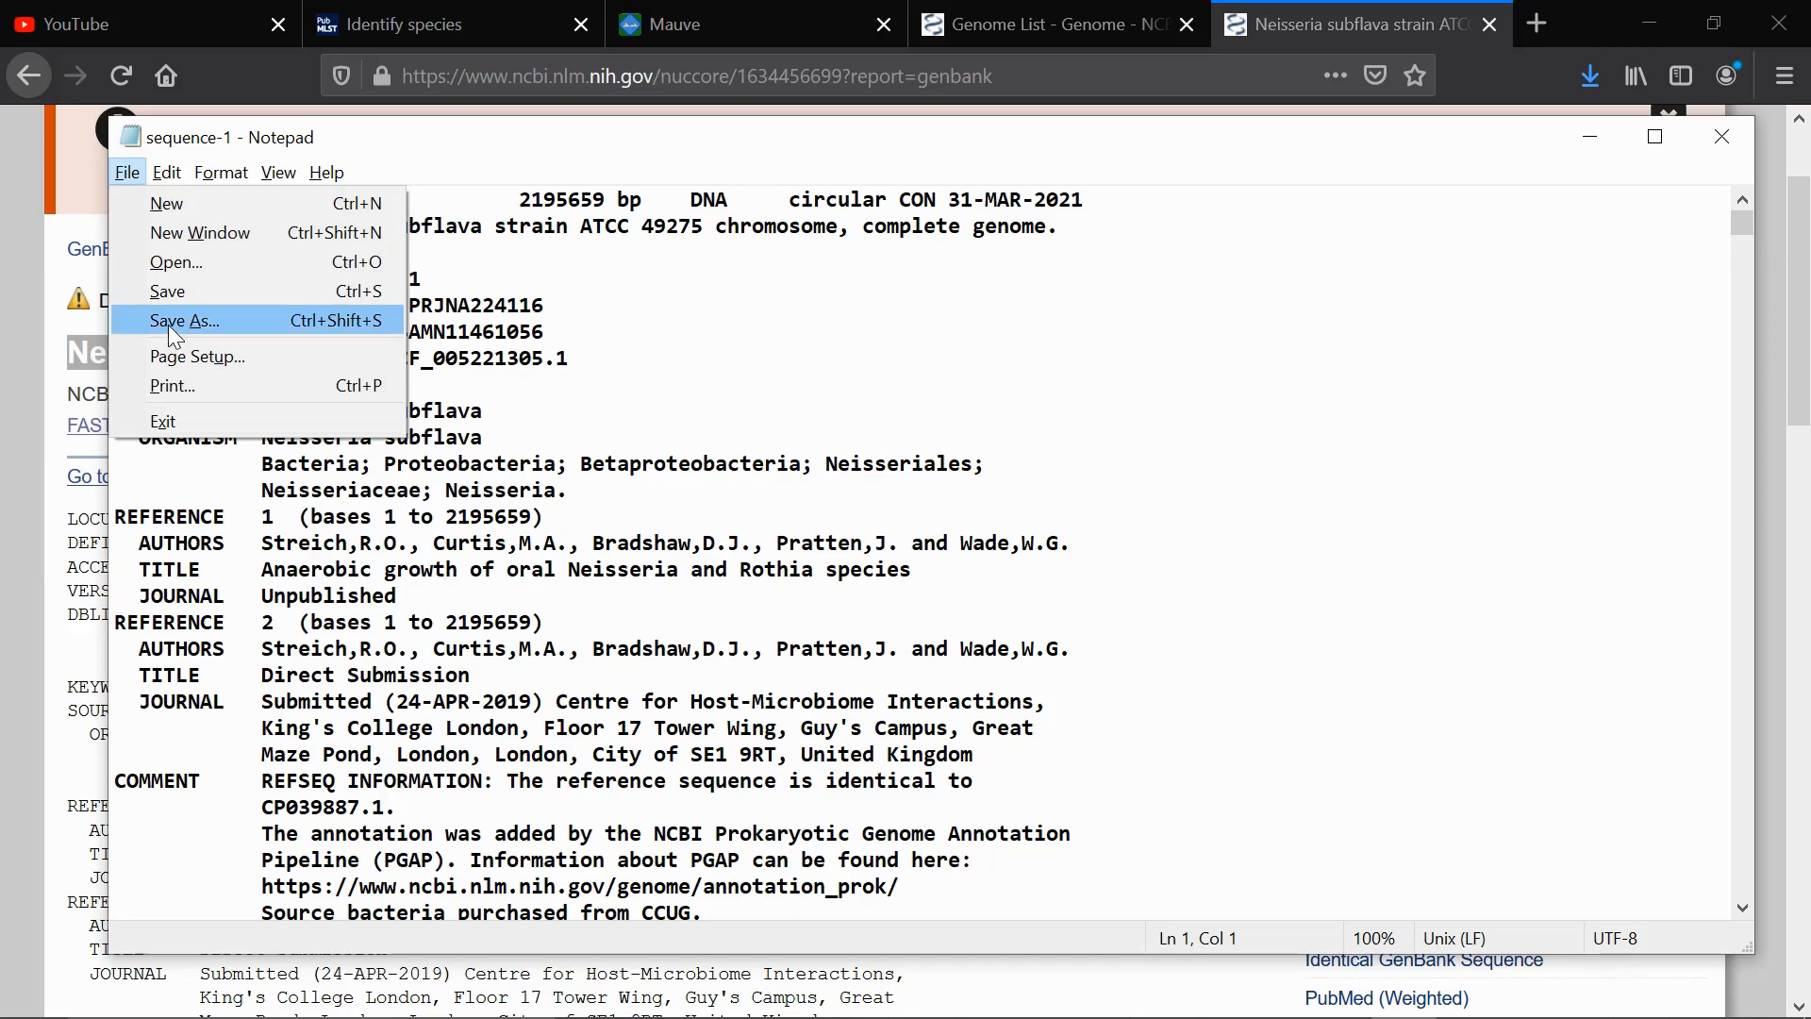
pyautogui.click(168, 325)
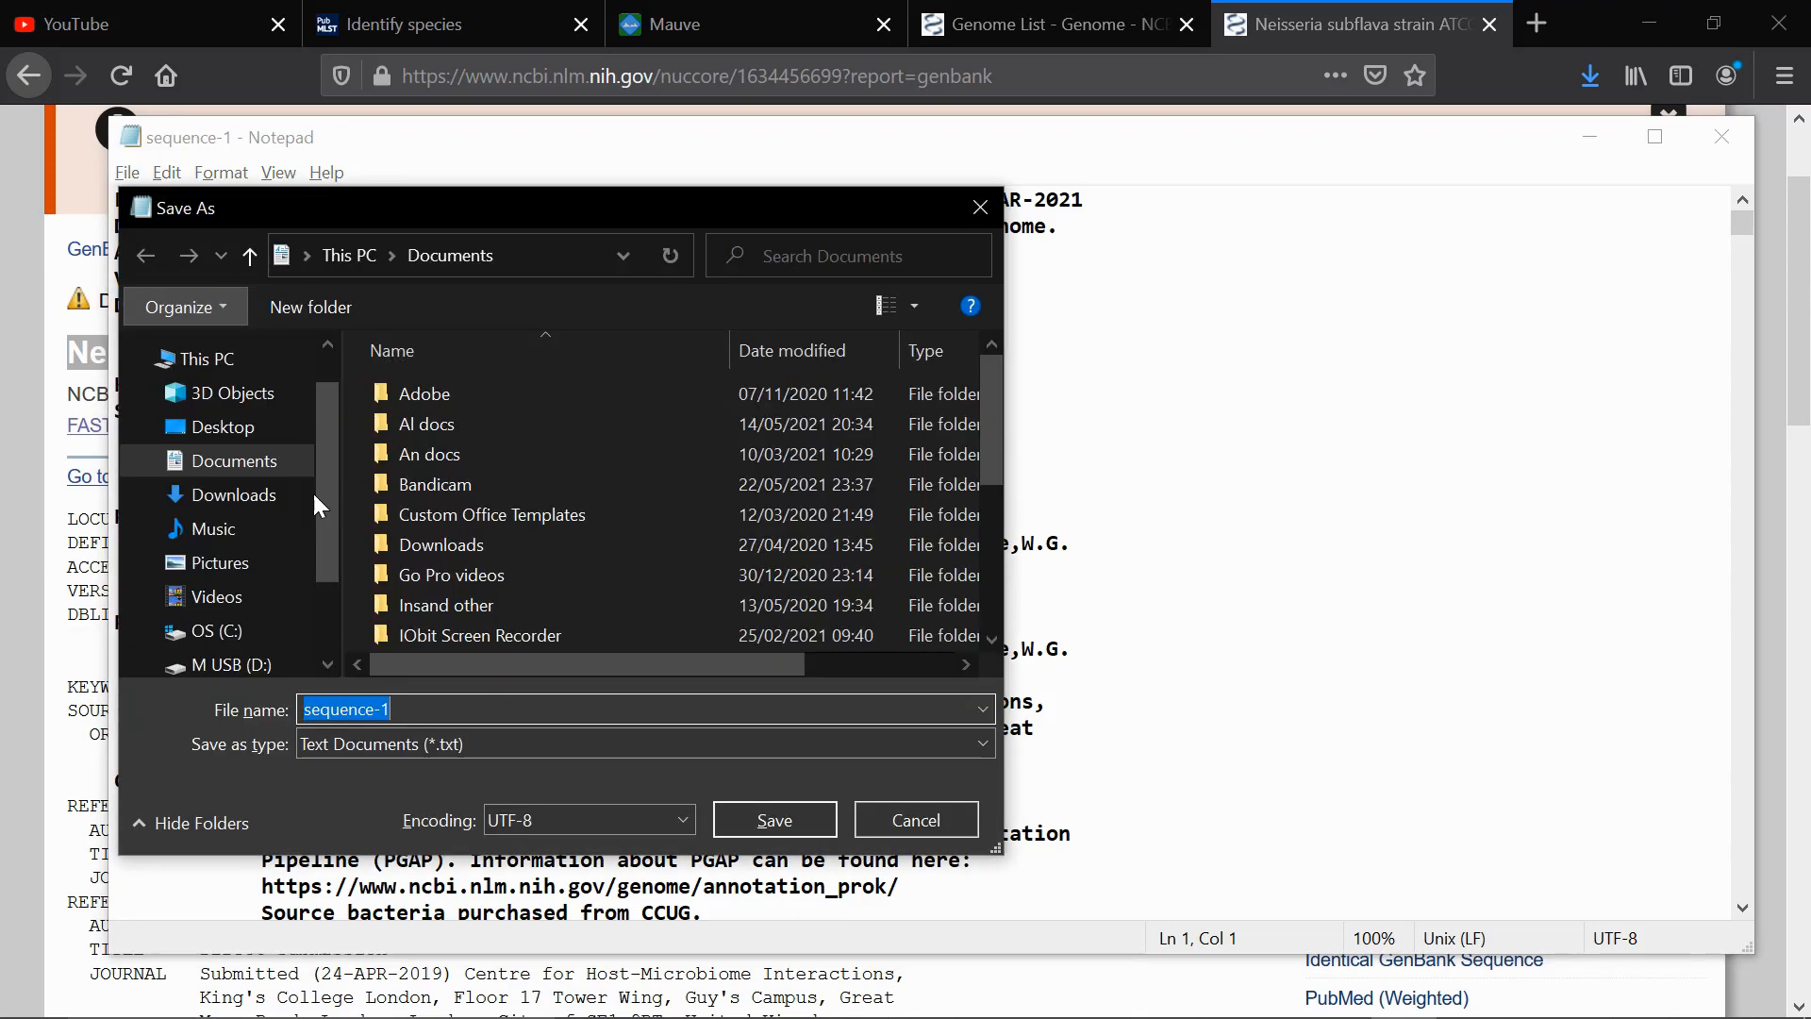
pyautogui.click(257, 430)
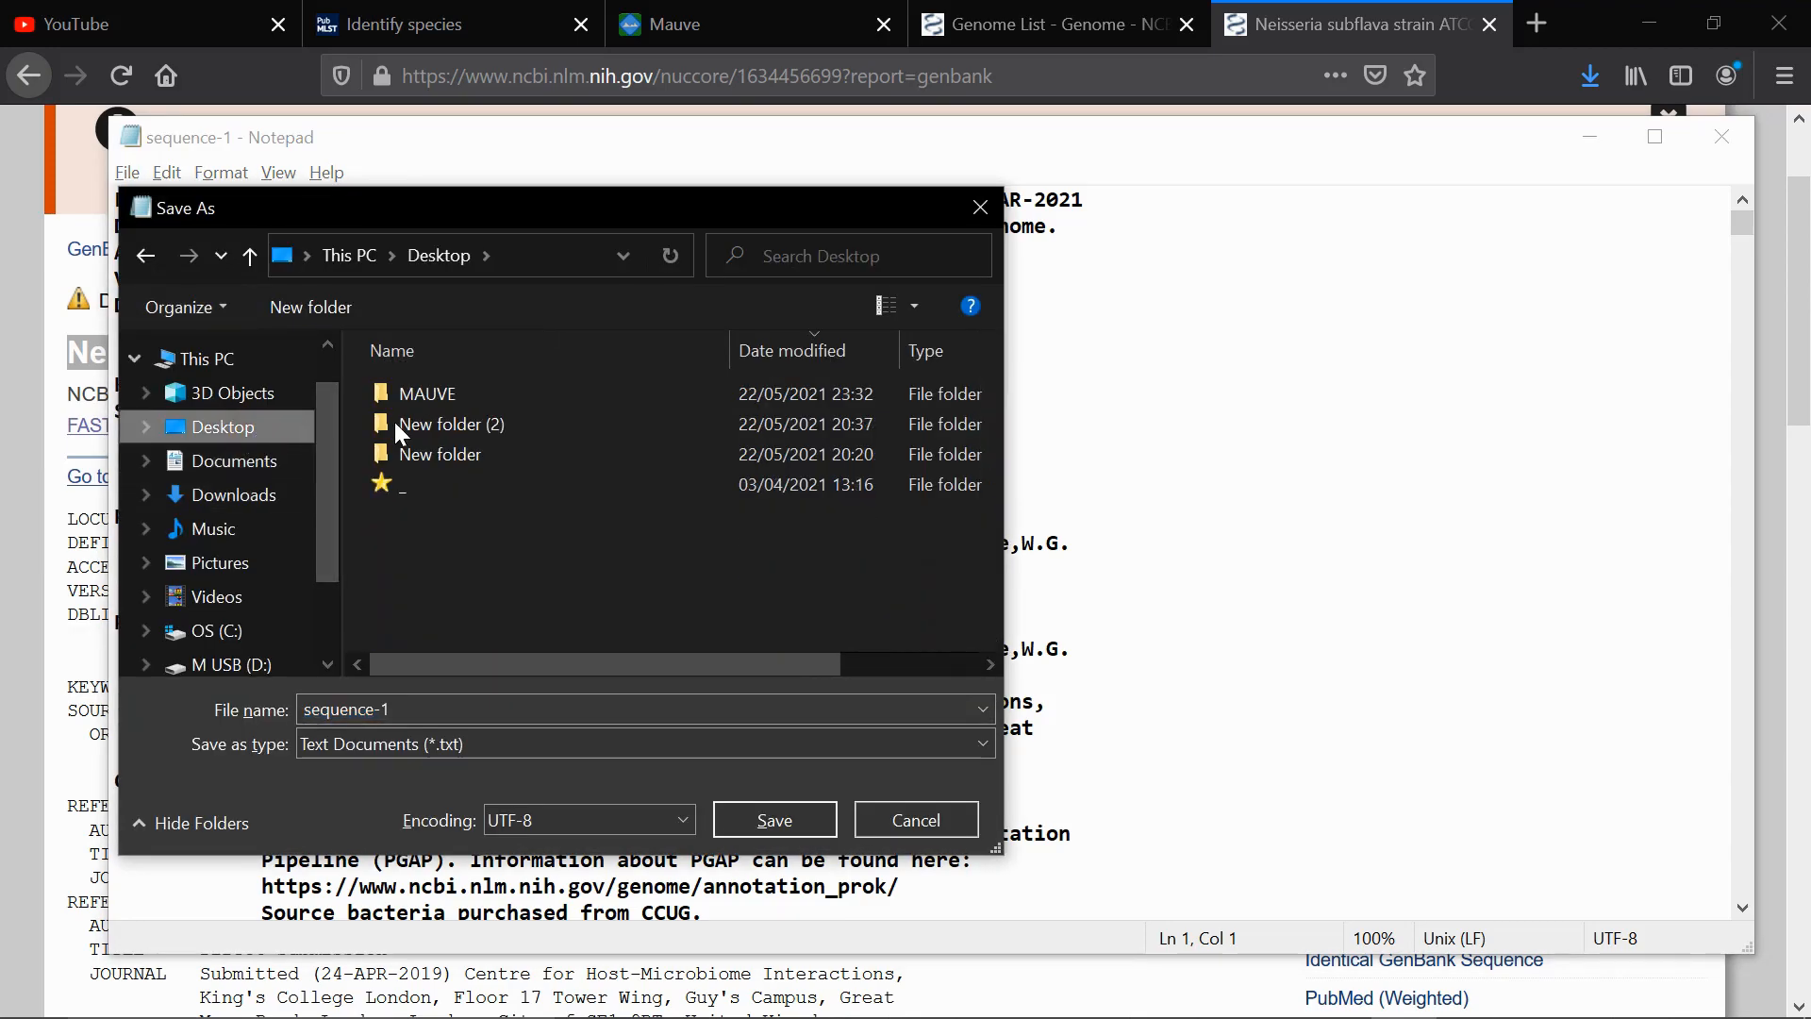
pyautogui.doubleClick(444, 394)
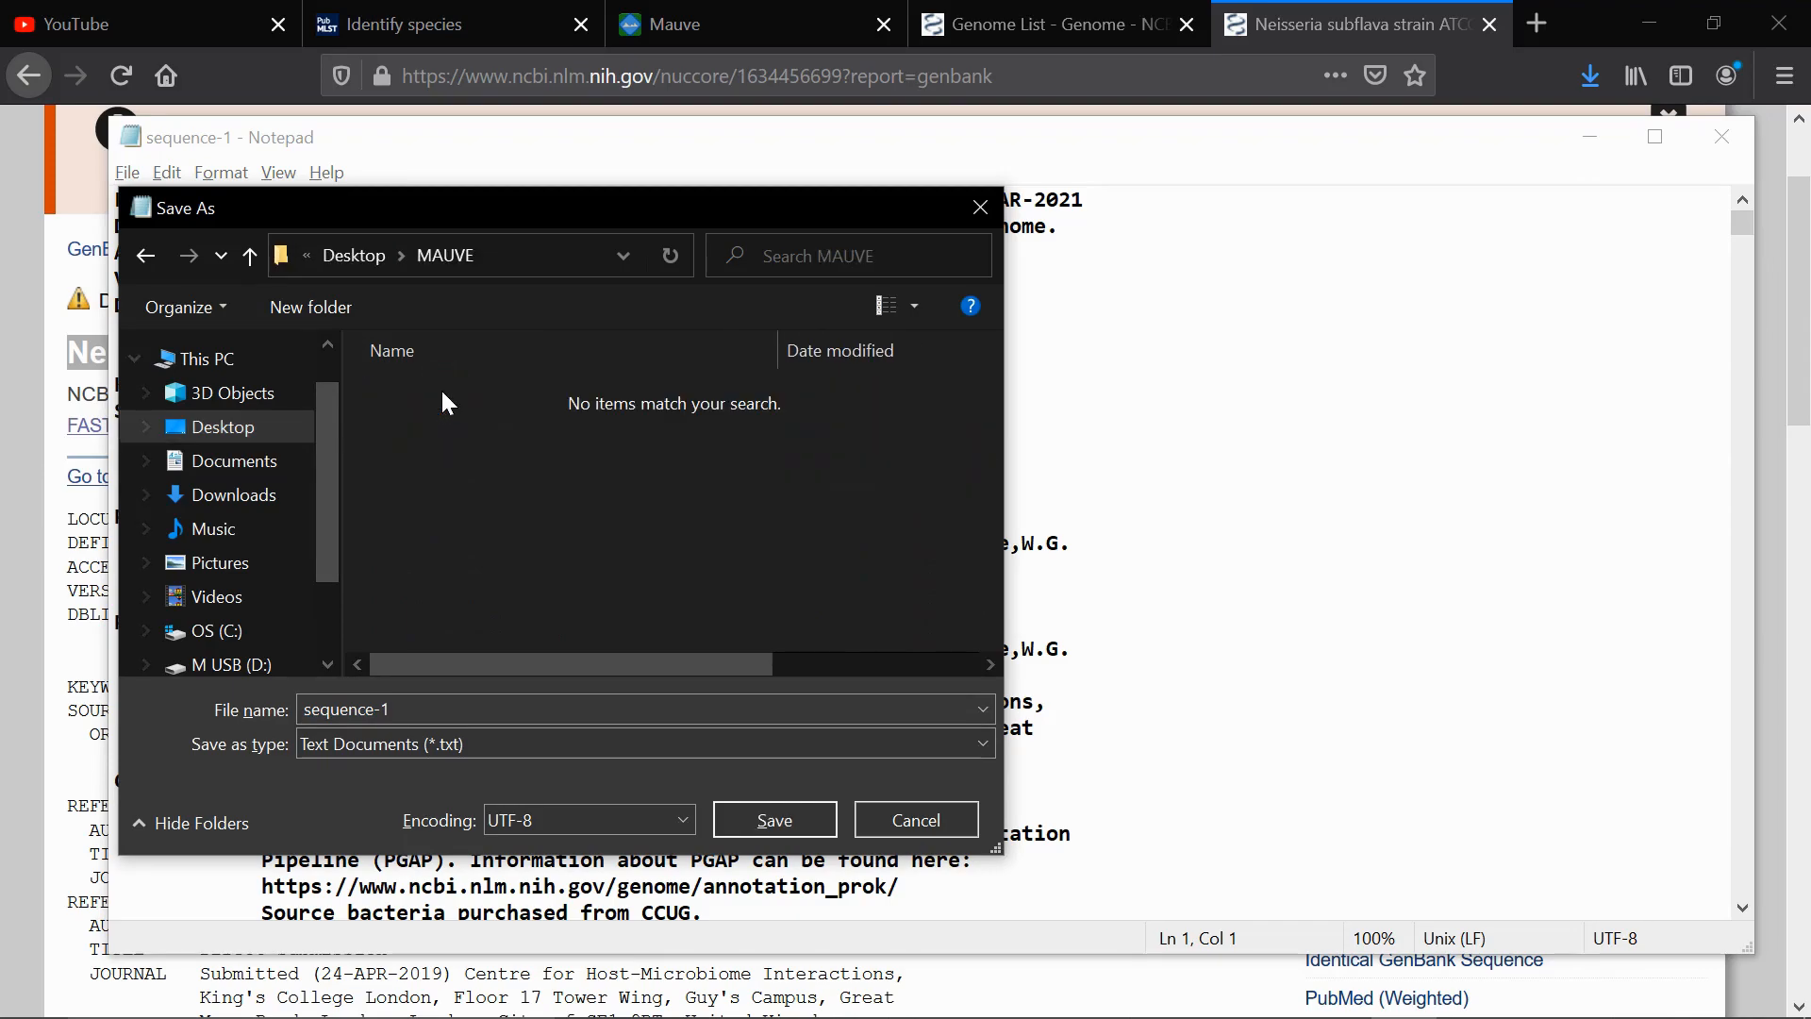
pyautogui.press('Return')
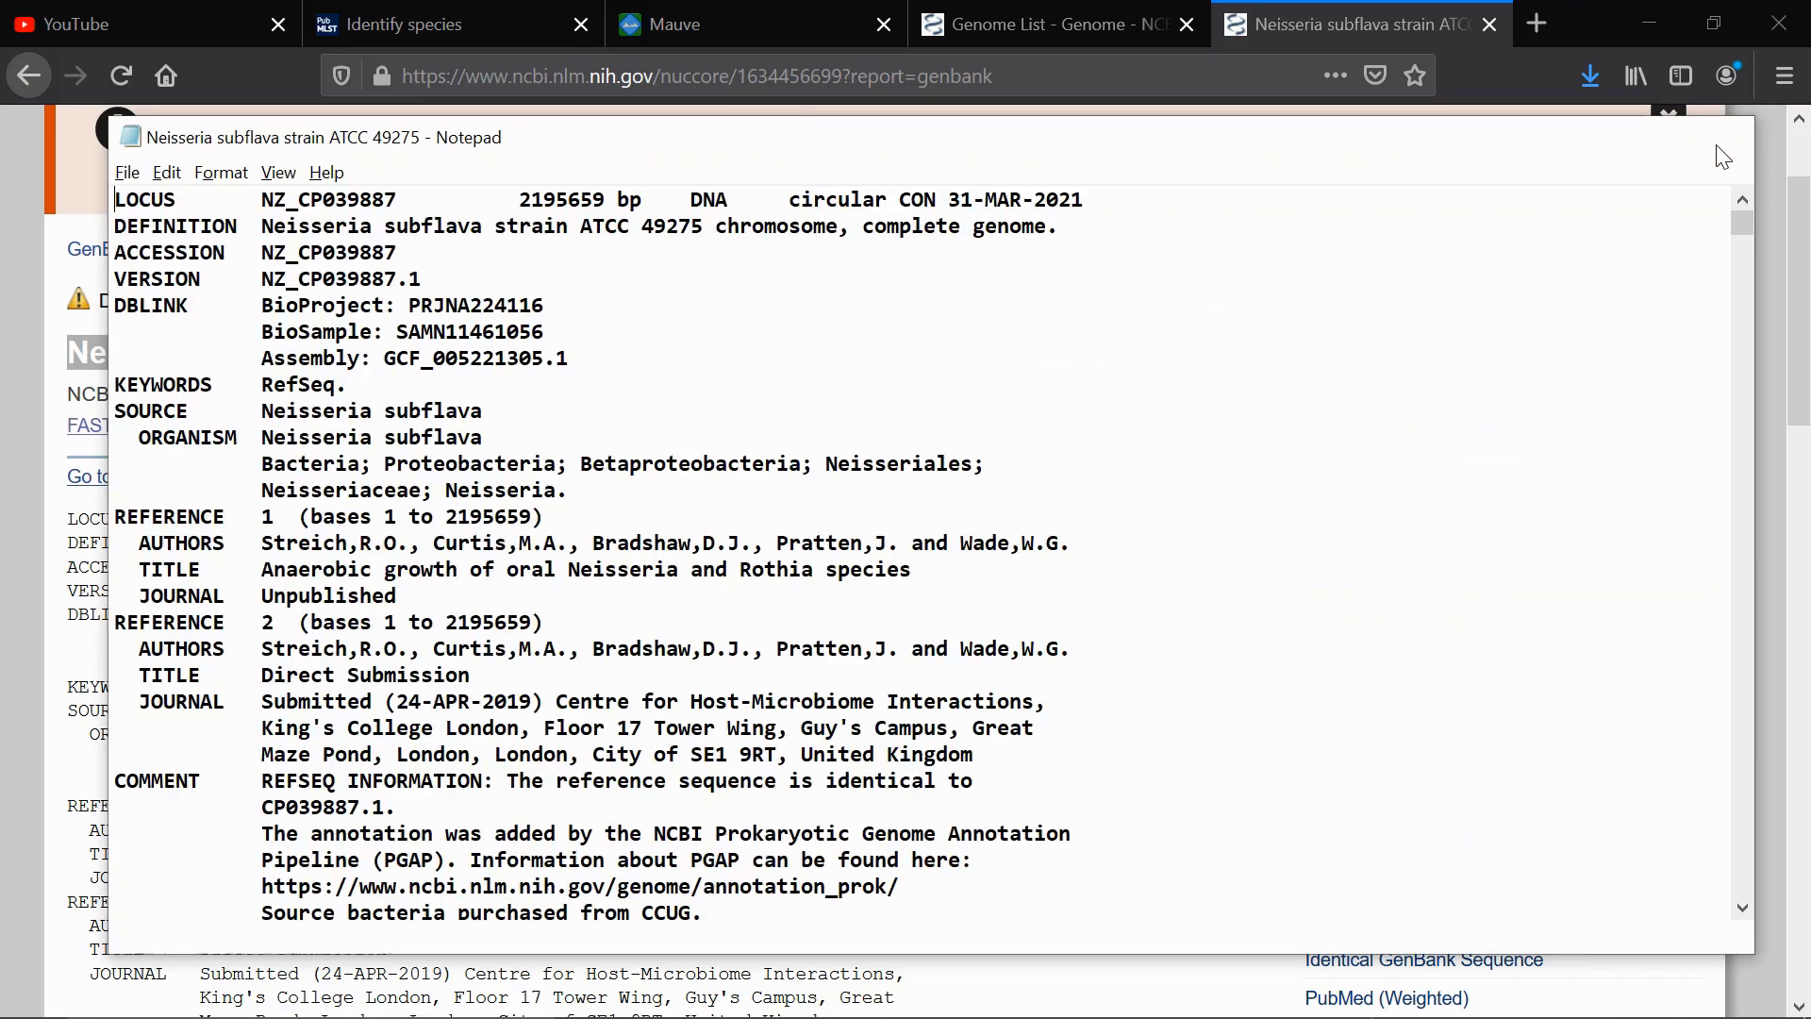
pyautogui.hotkey('alt', 'F4')
# - Switch to Mauve and start the Move Contigs tool
pyautogui.scroll(-1, 1215, 915)
pyautogui.scroll(2, 1213, 910)
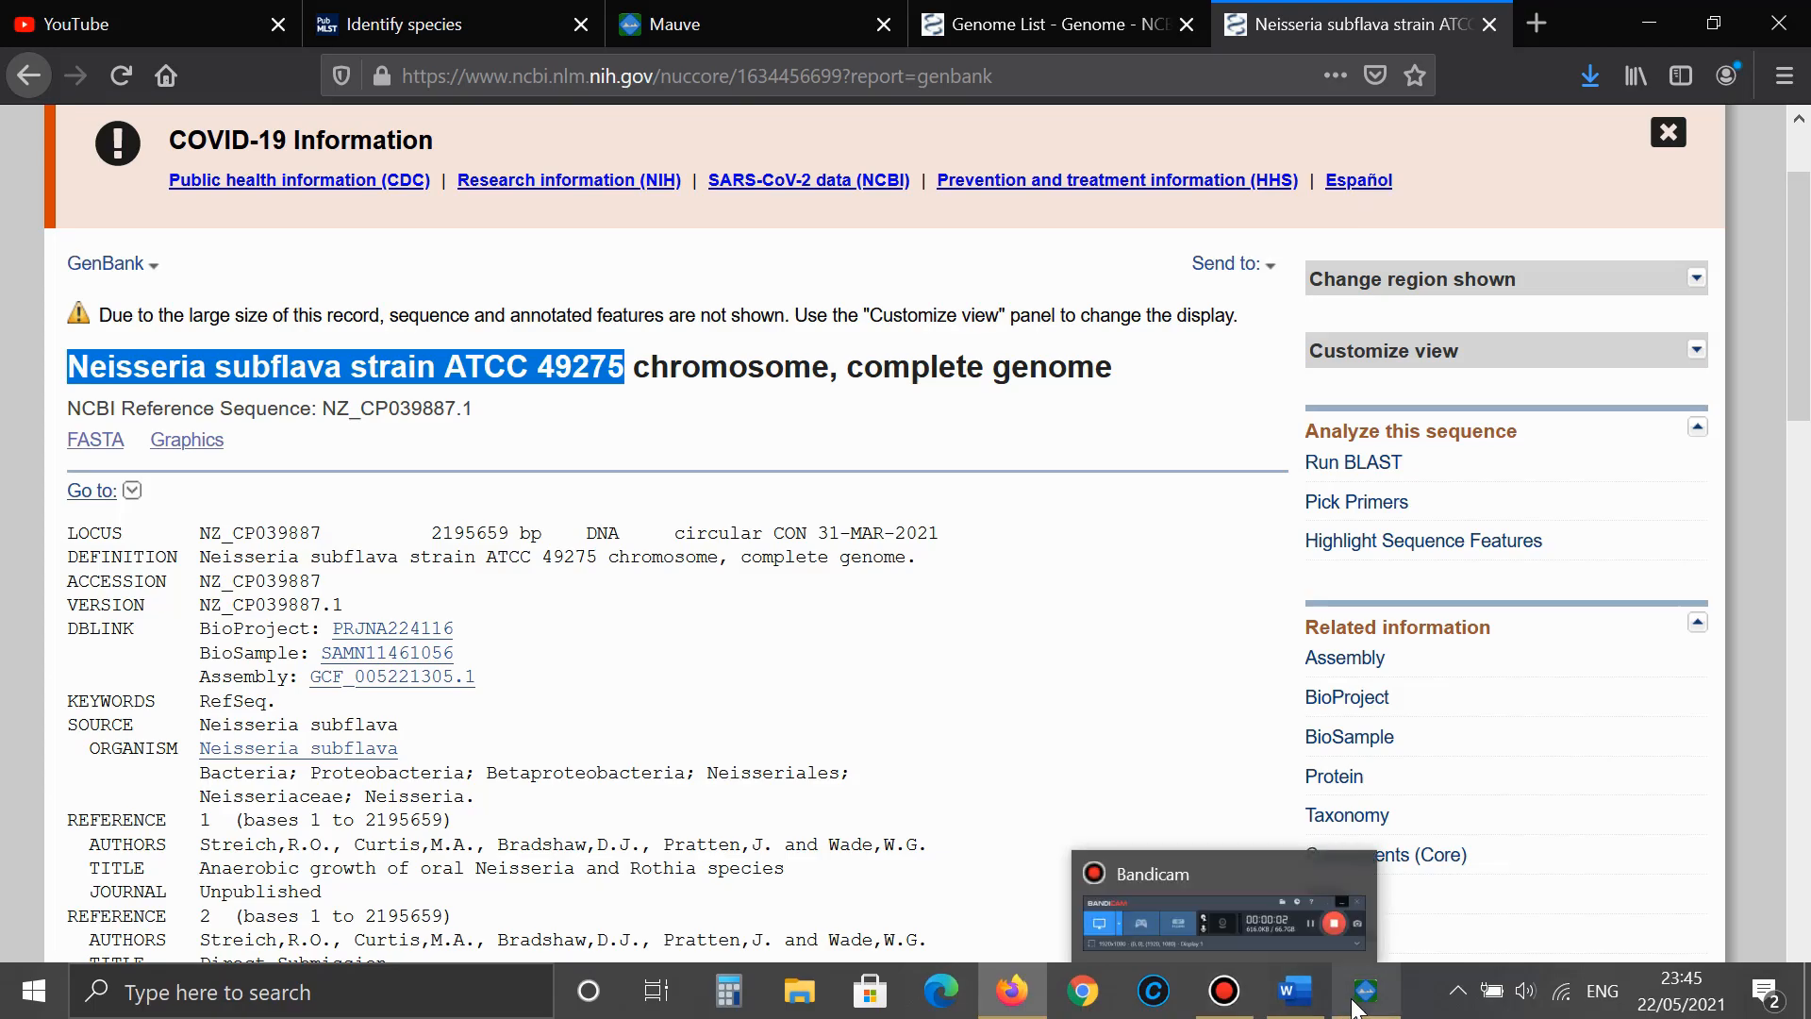
pyautogui.click(1351, 942)
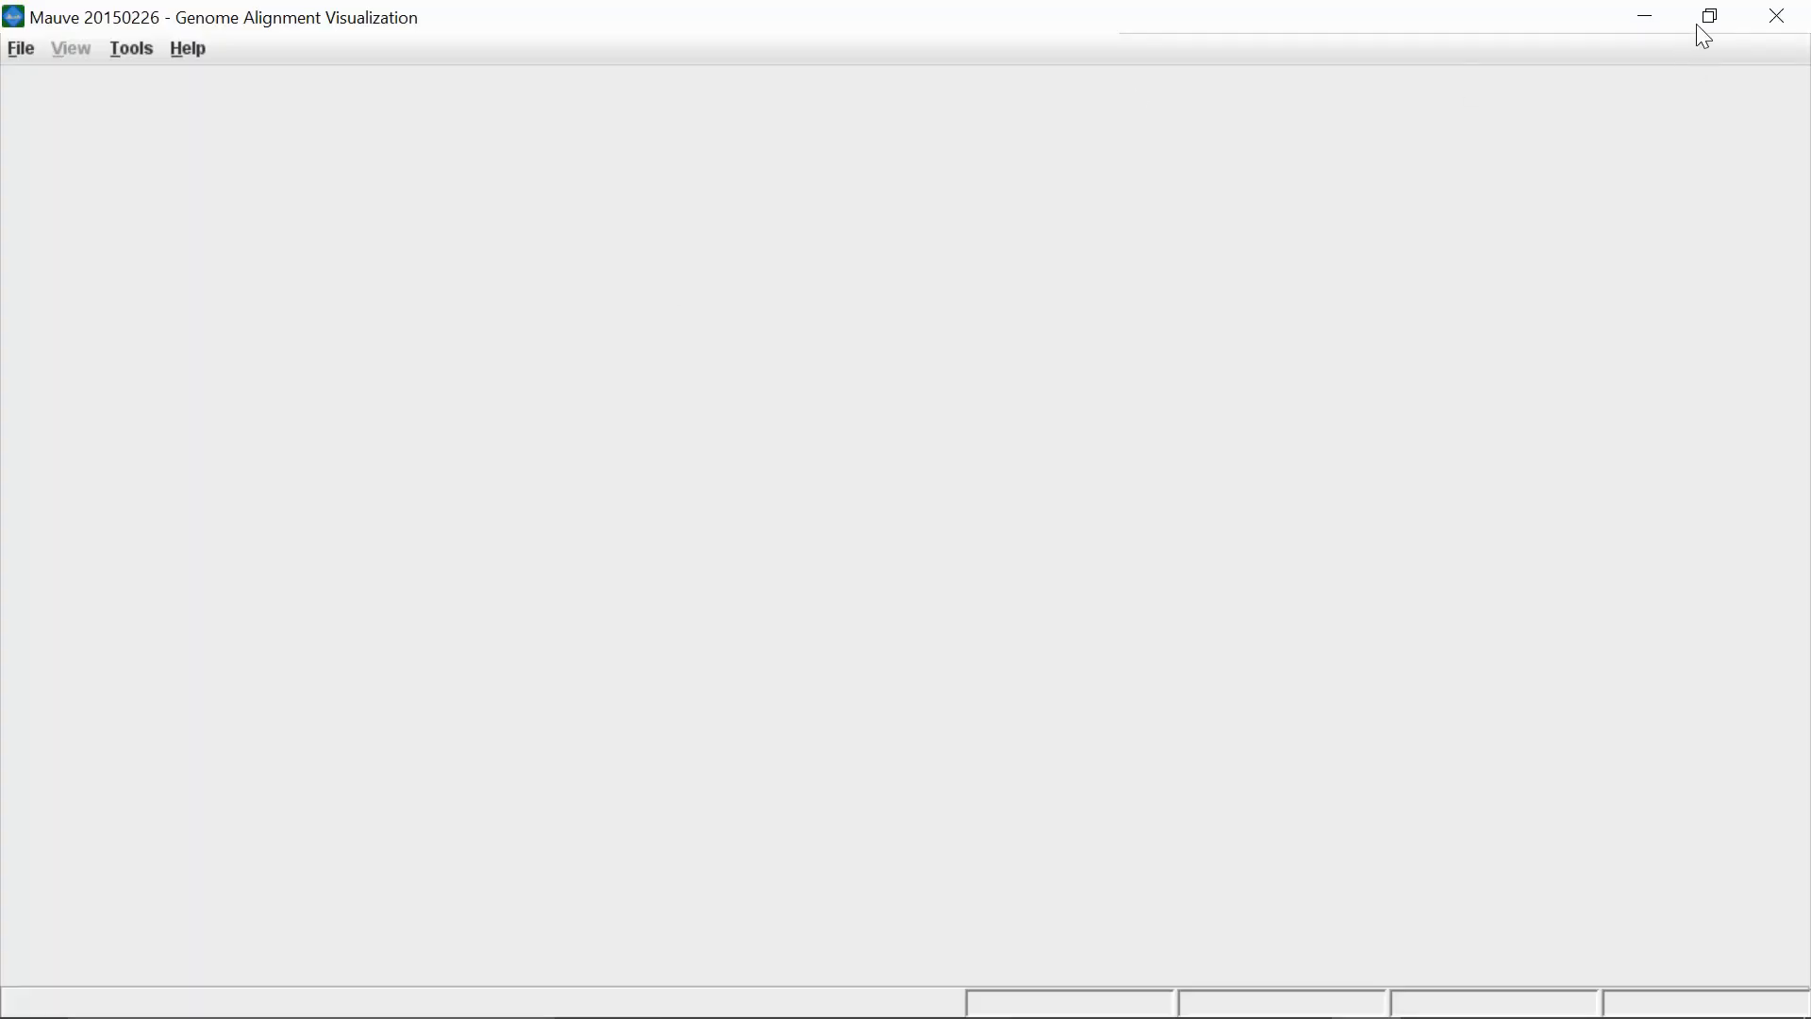
pyautogui.click(20, 49)
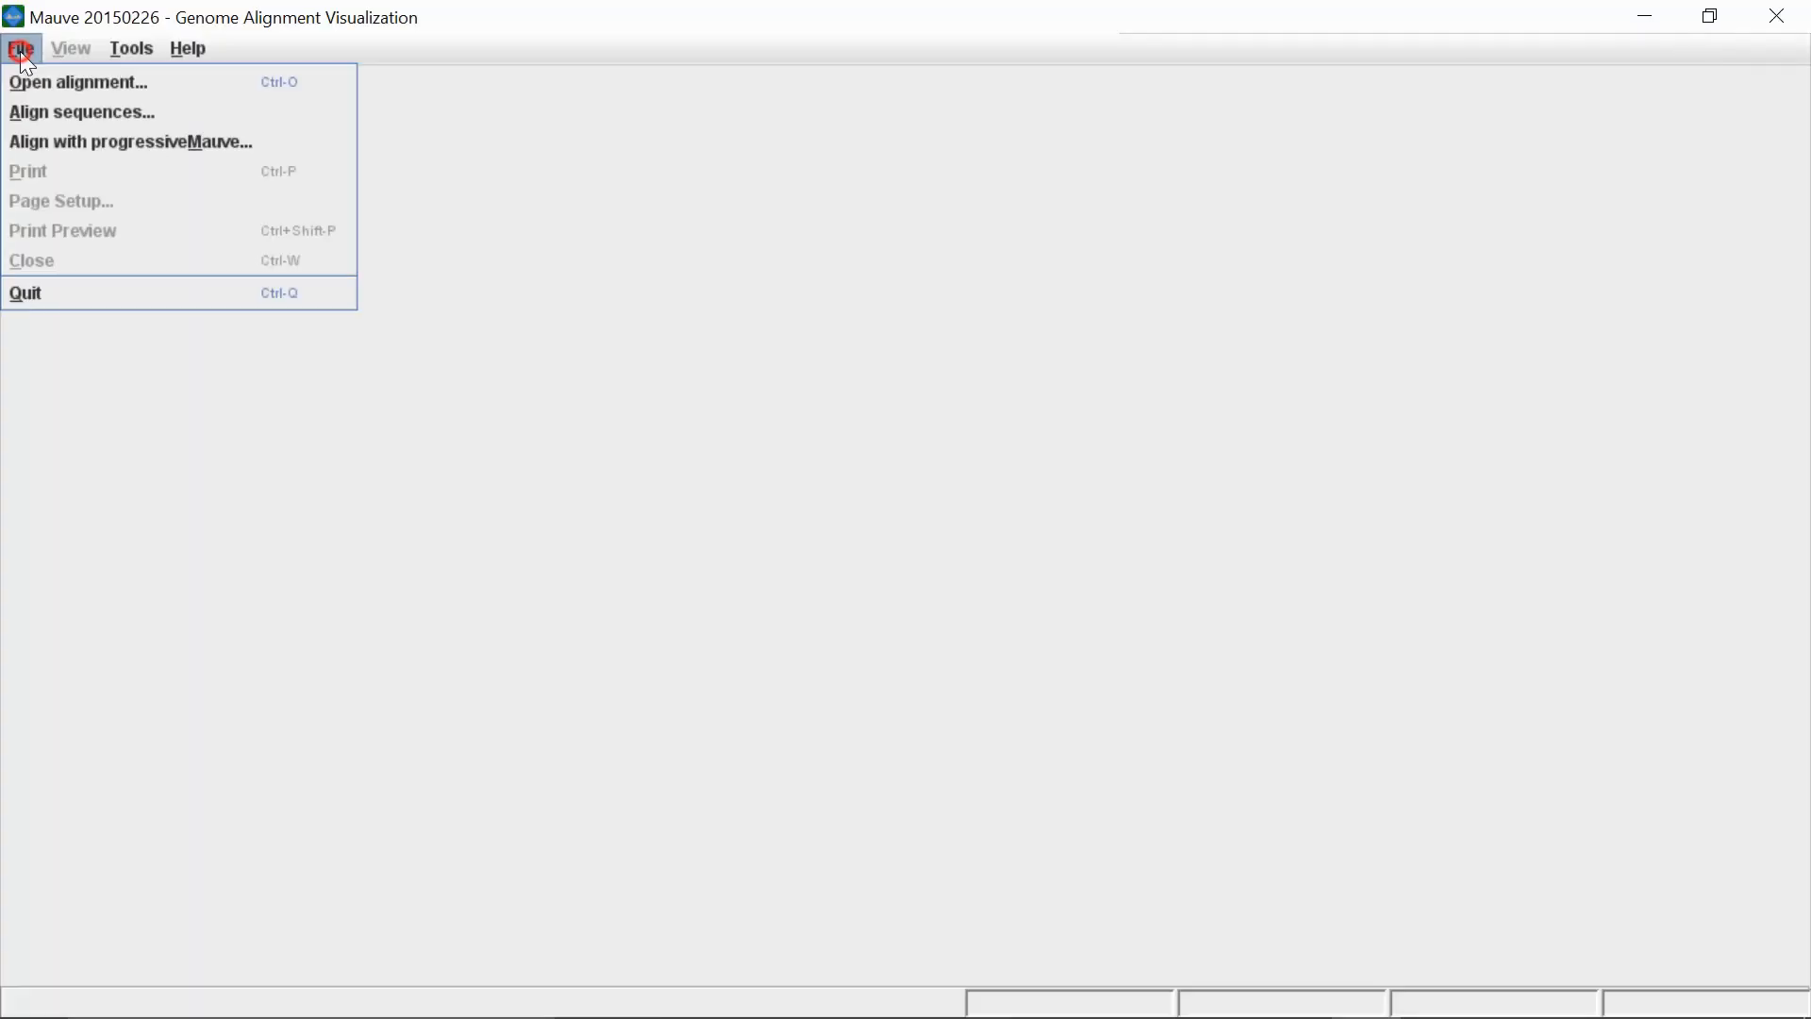
pyautogui.click(61, 144)
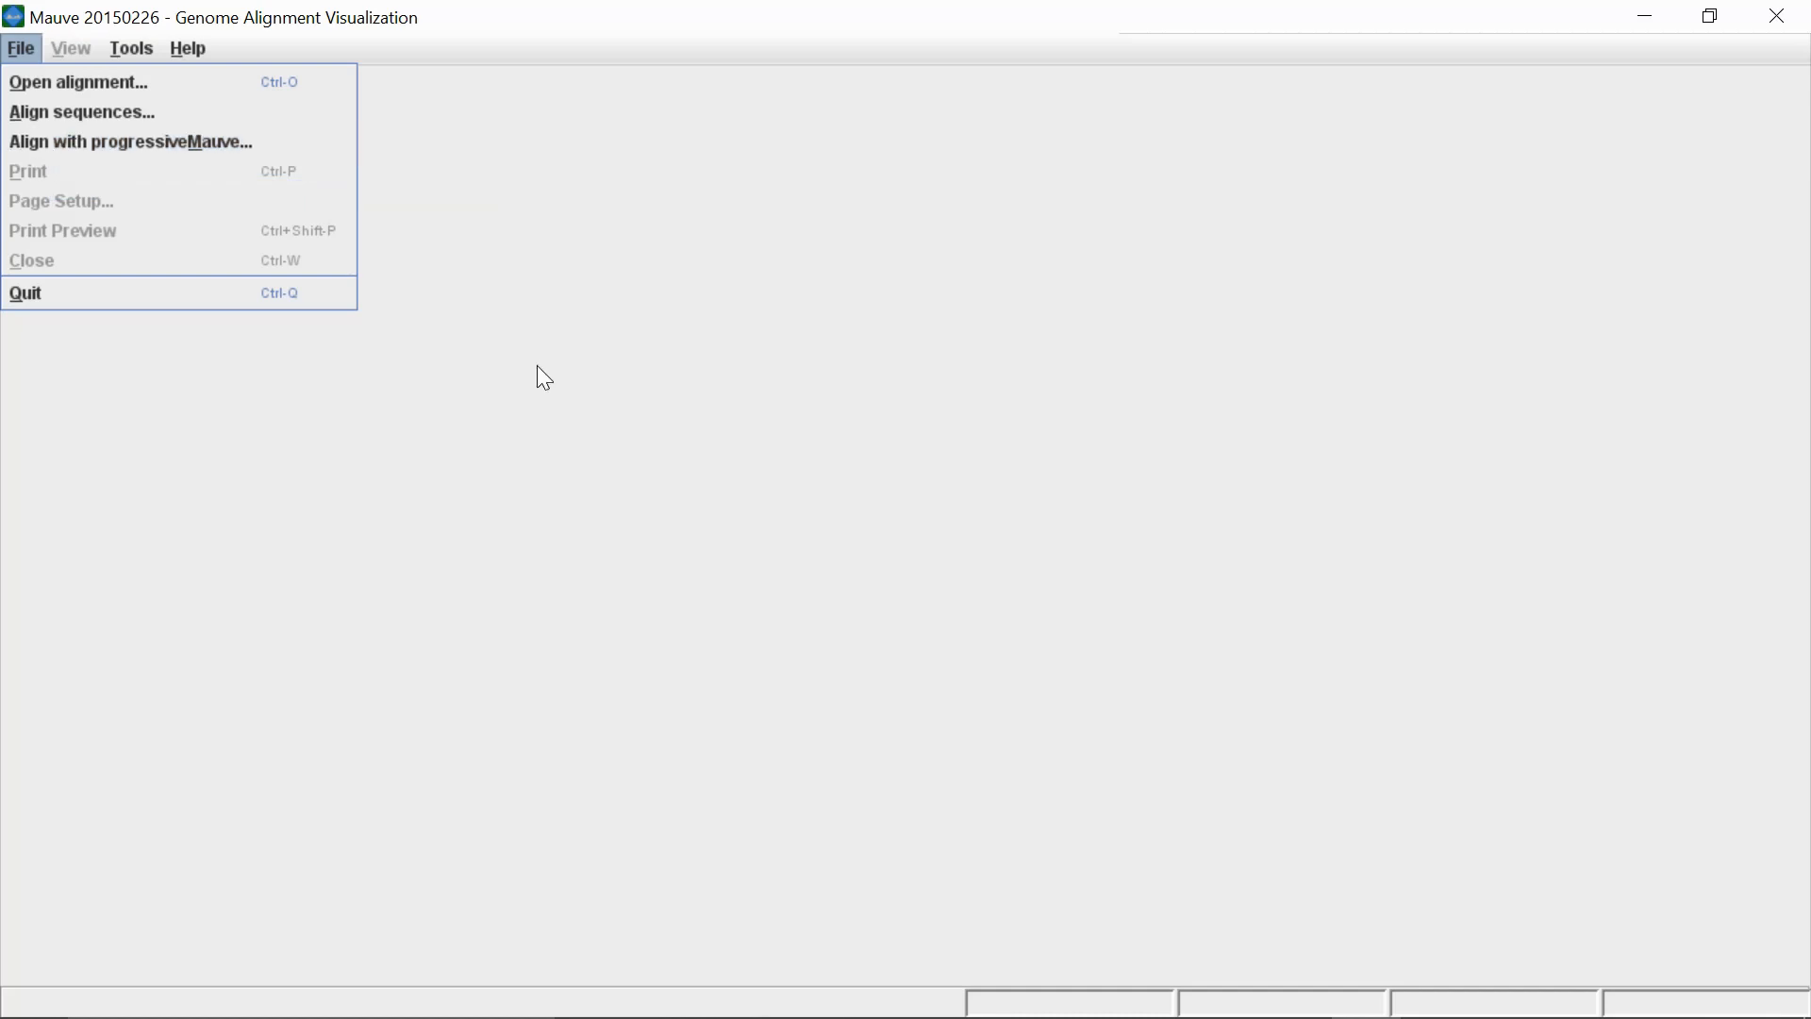
pyautogui.click(133, 51)
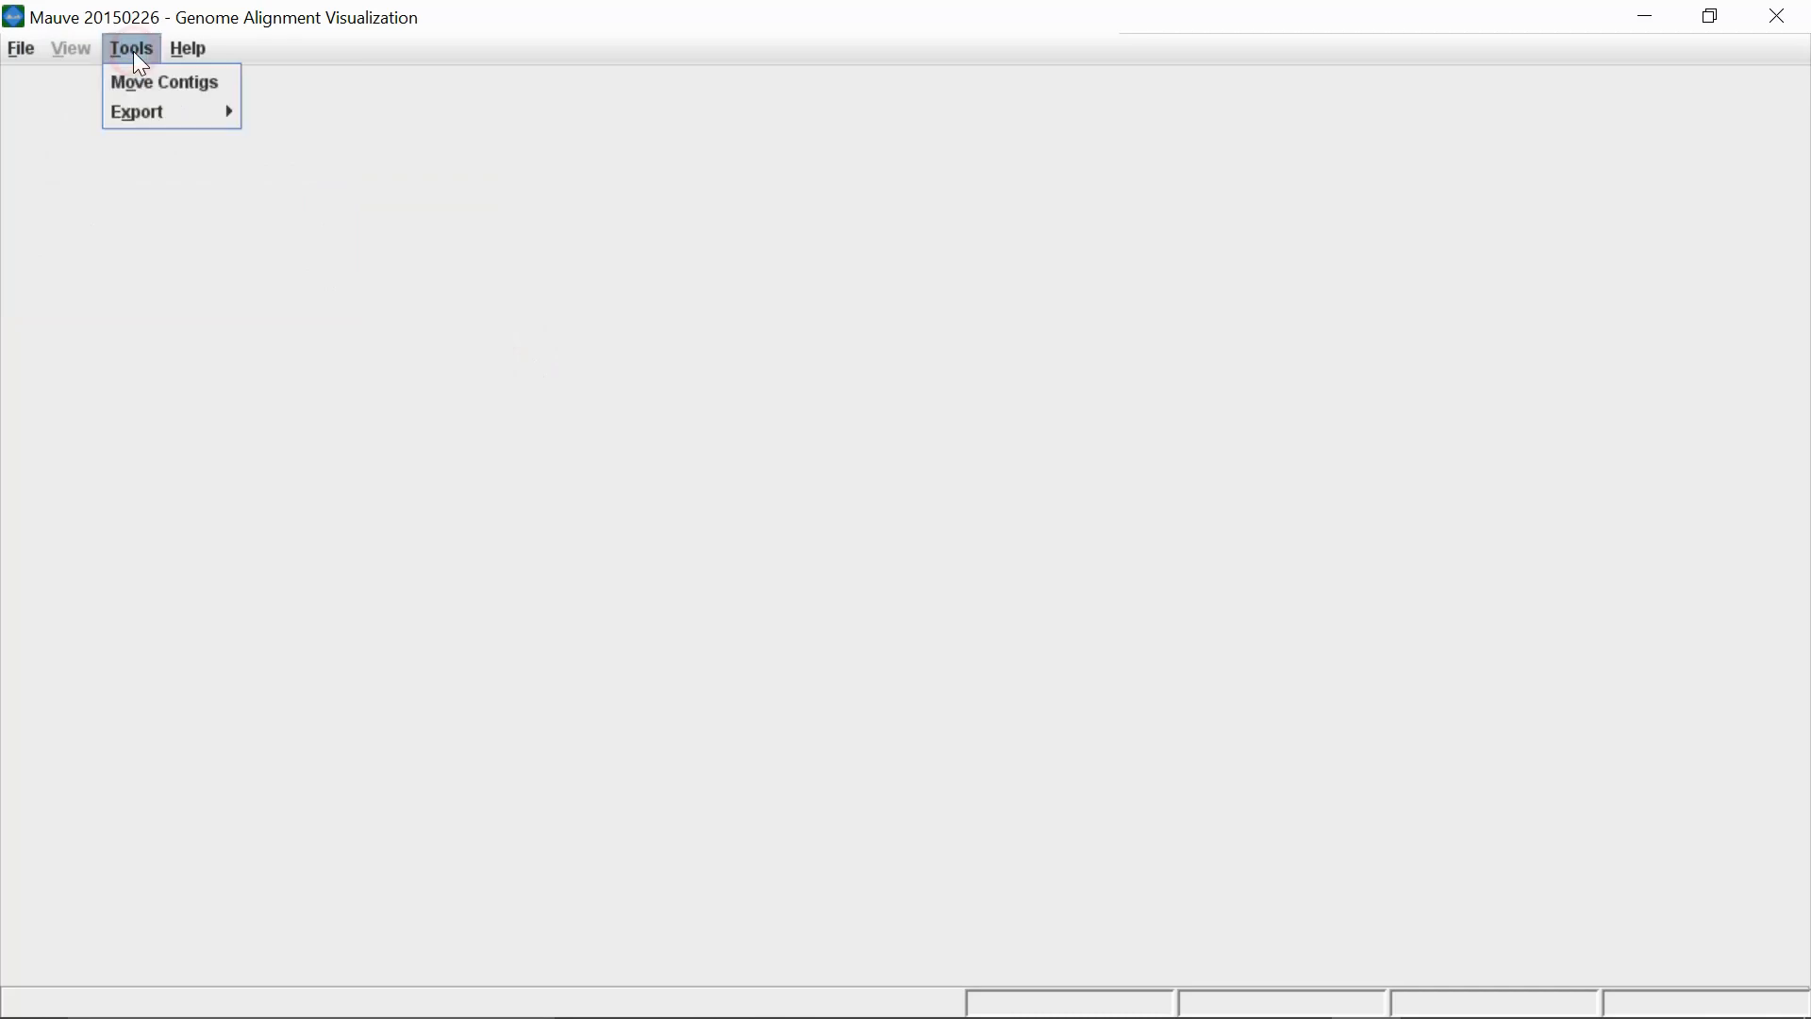
pyautogui.click(143, 83)
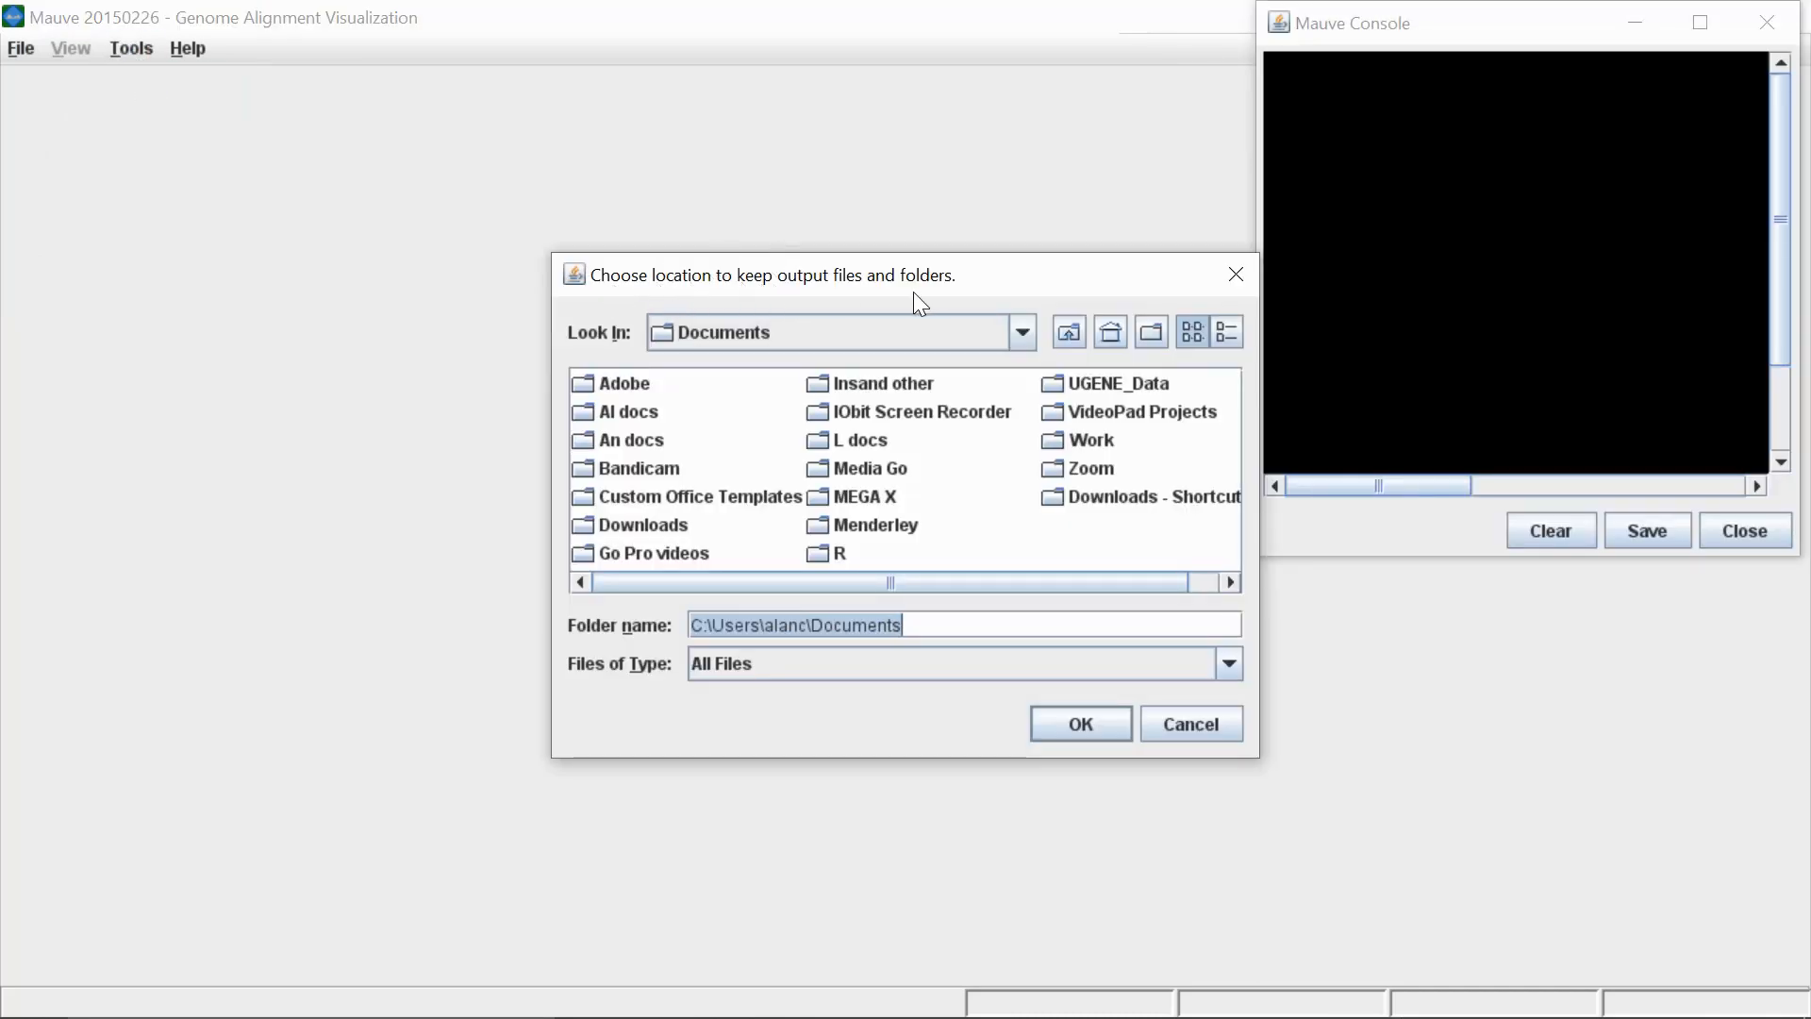
# - Choose the MAUVE folder on the Desktop as the output location and dismiss the reordering information message
pyautogui.click(818, 340)
pyautogui.scroll(5, 796, 387)
pyautogui.scroll(1, 796, 386)
pyautogui.click(727, 392)
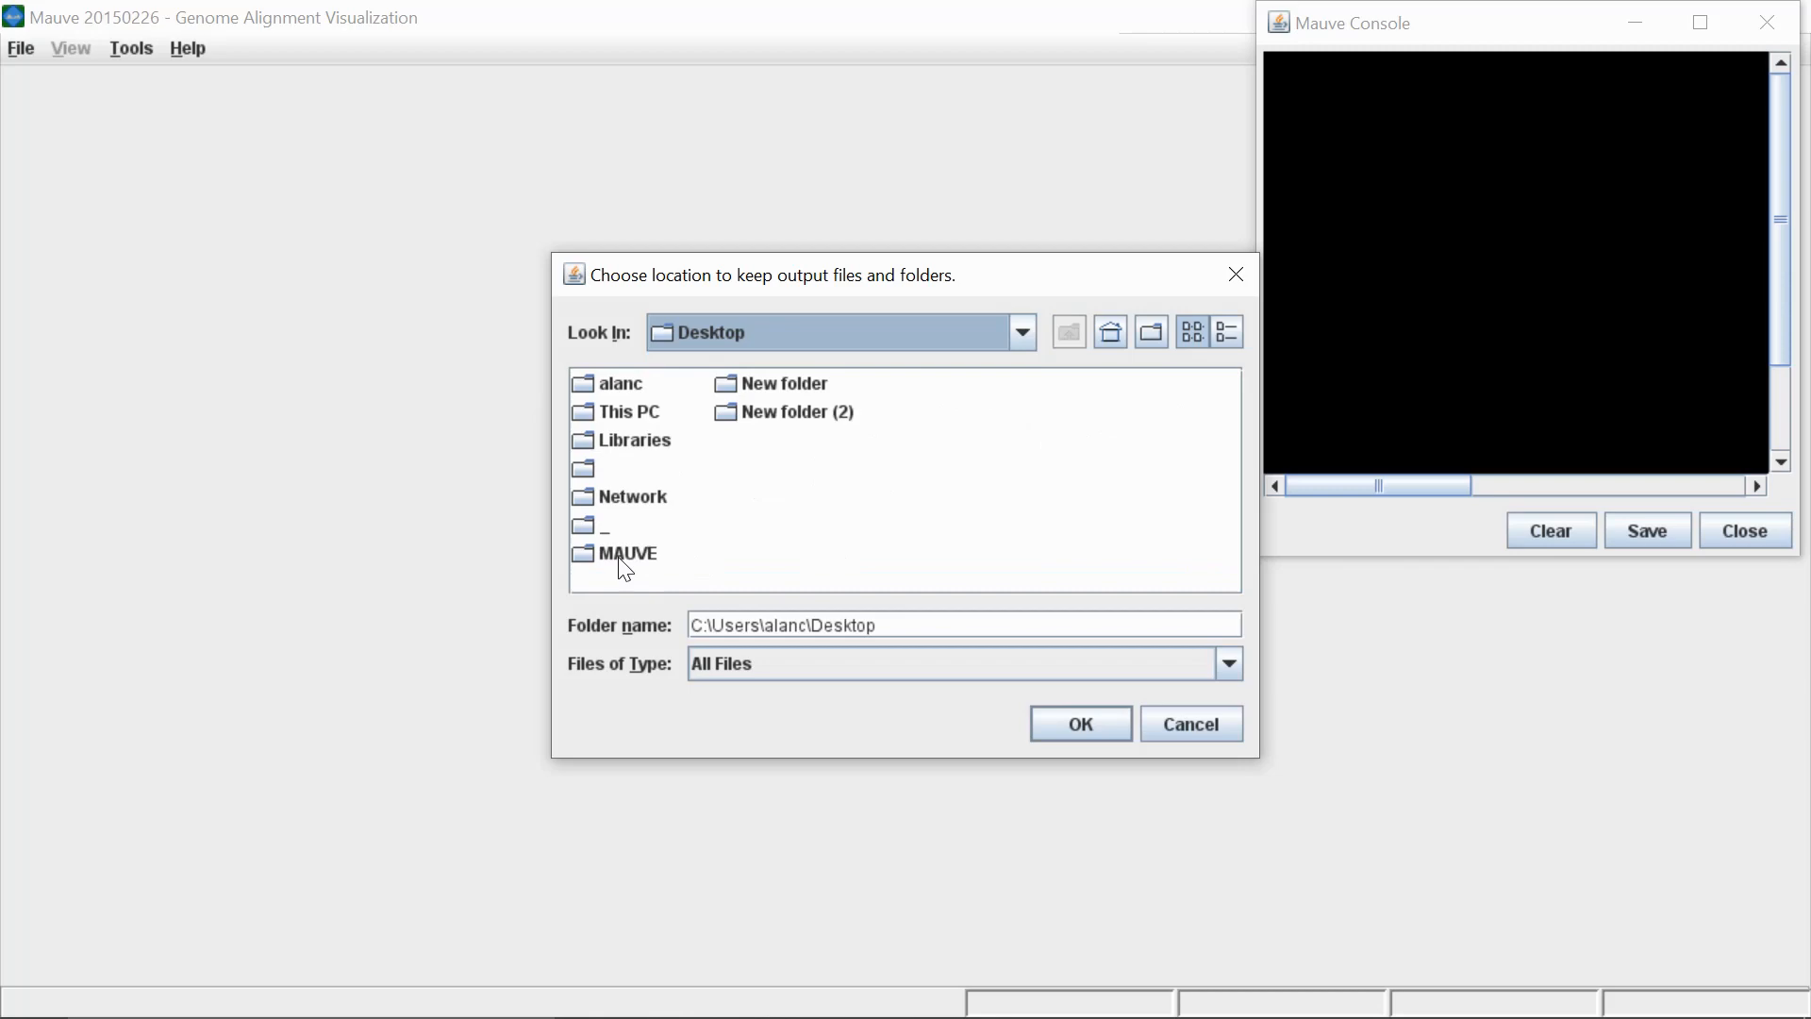
pyautogui.doubleClick(625, 556)
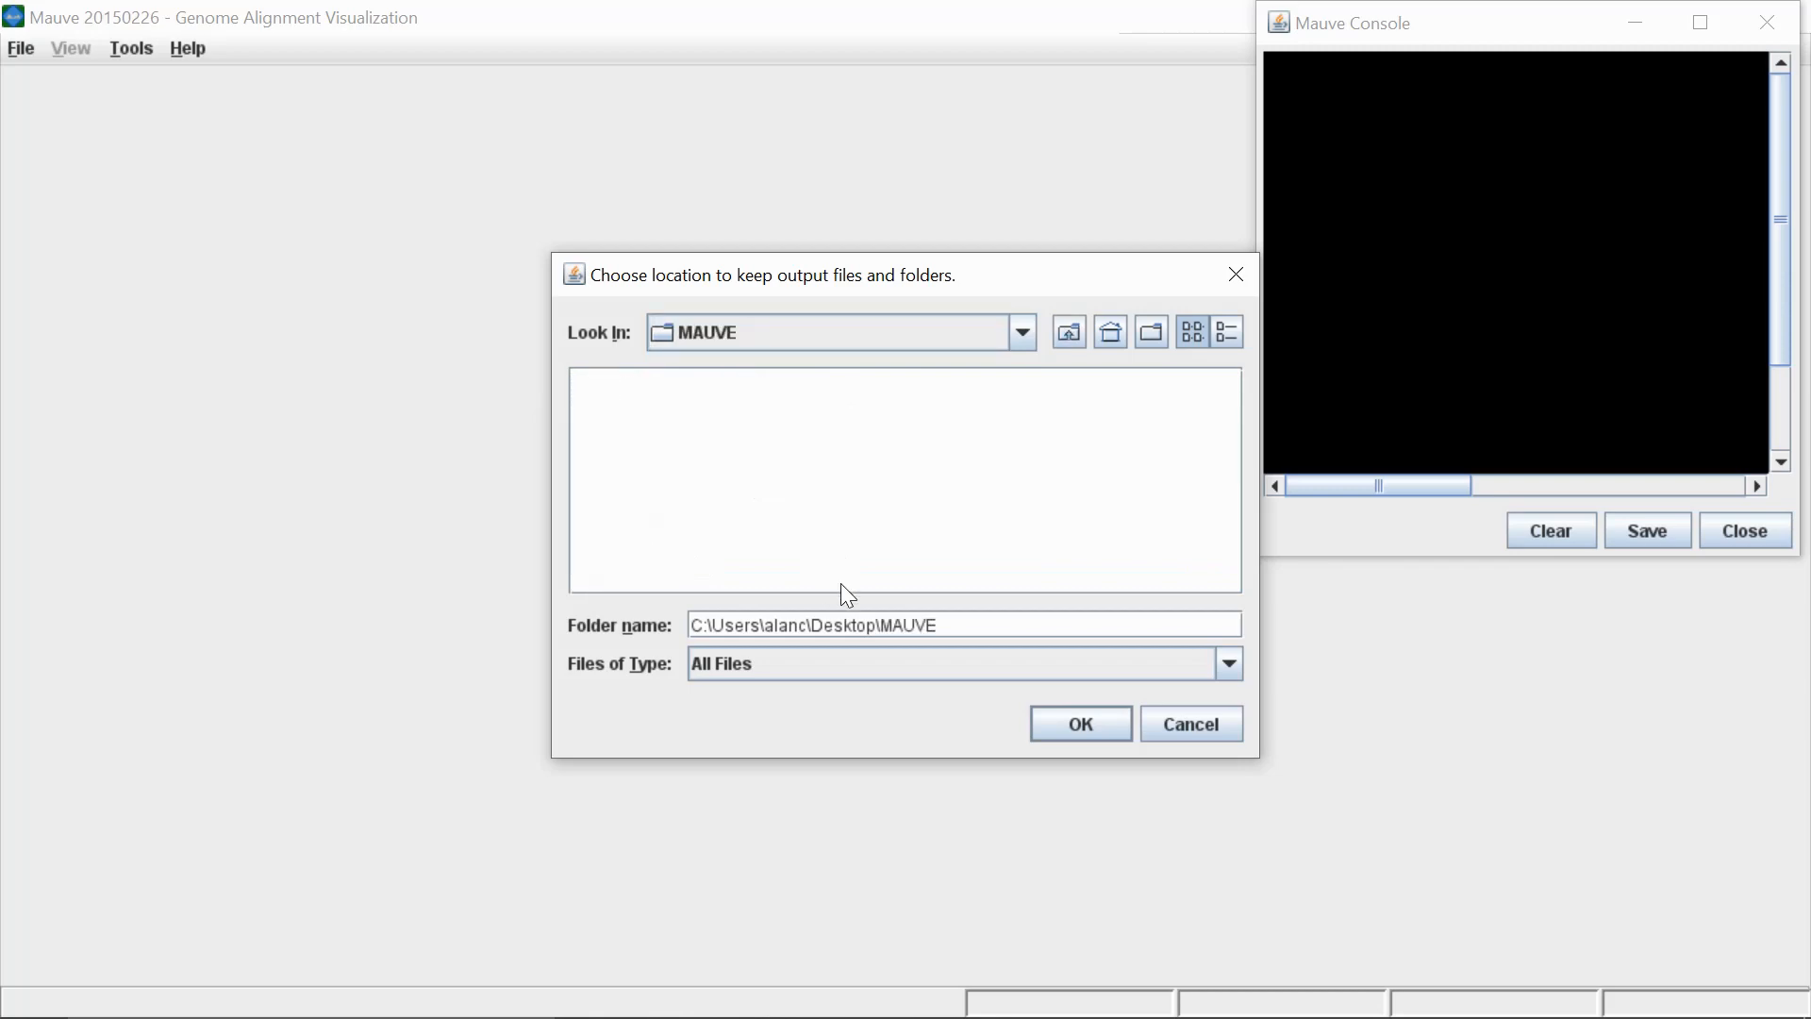
pyautogui.click(1075, 722)
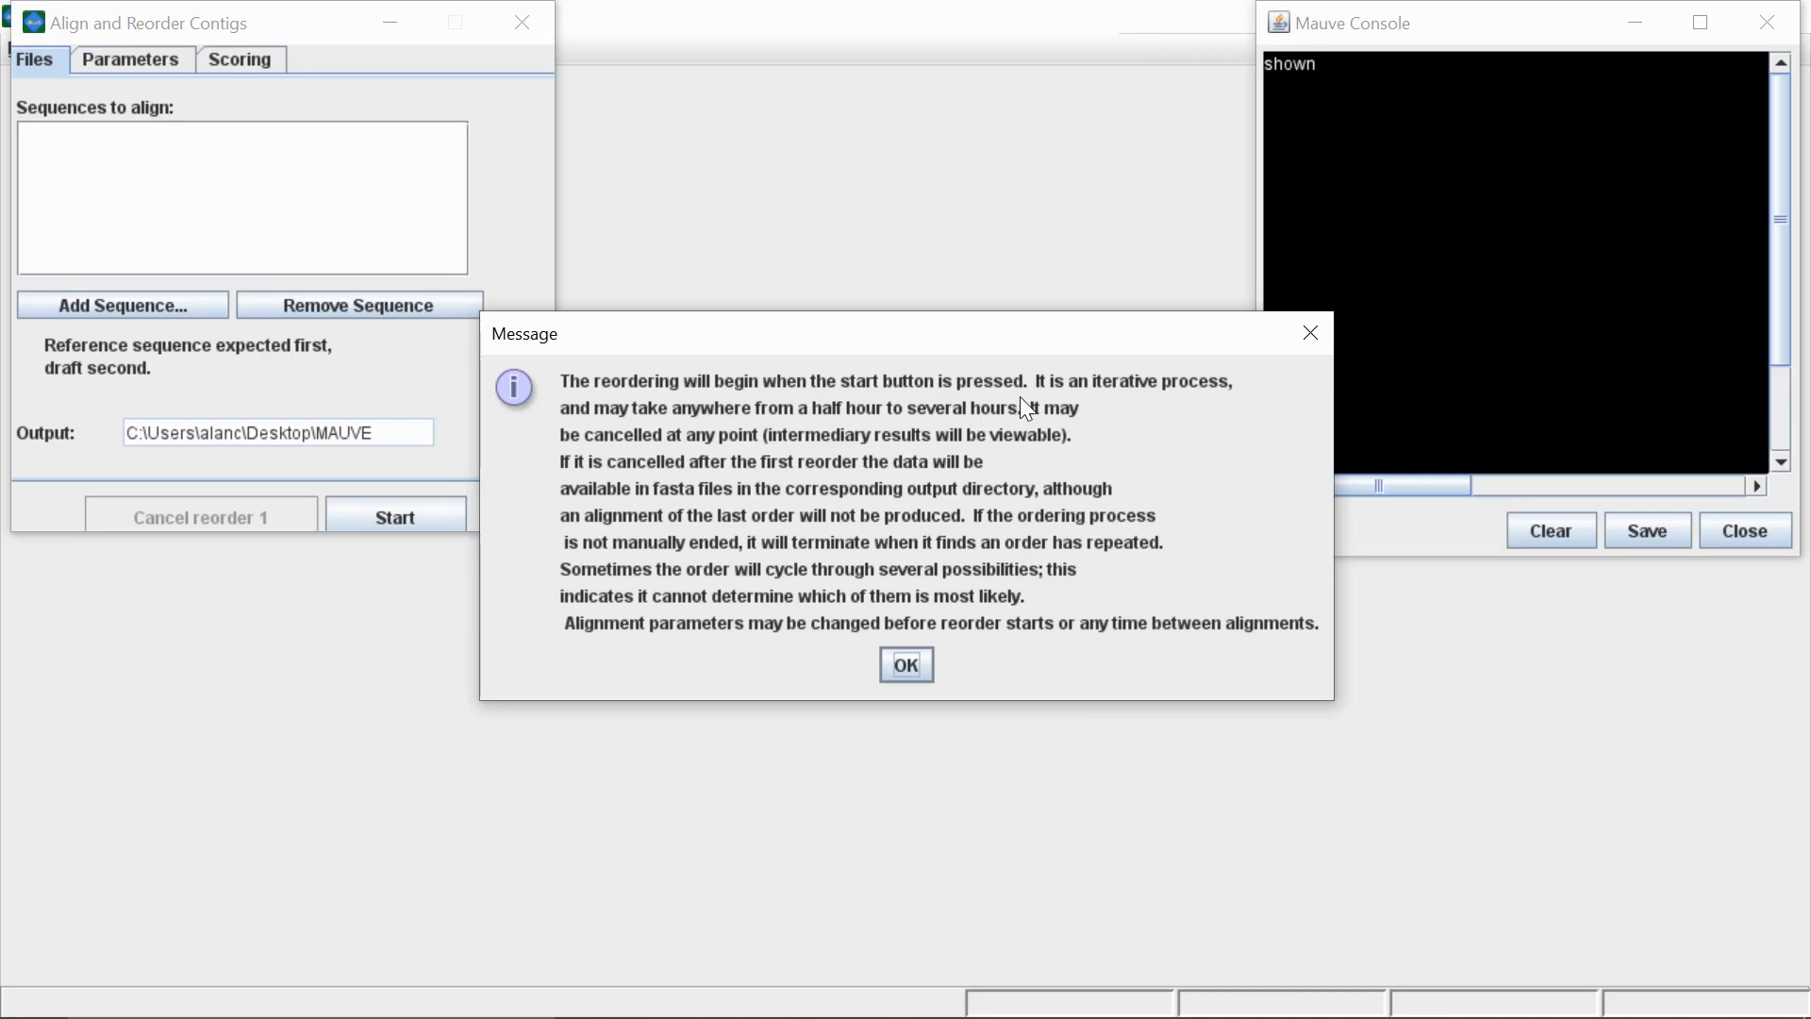
pyautogui.click(899, 668)
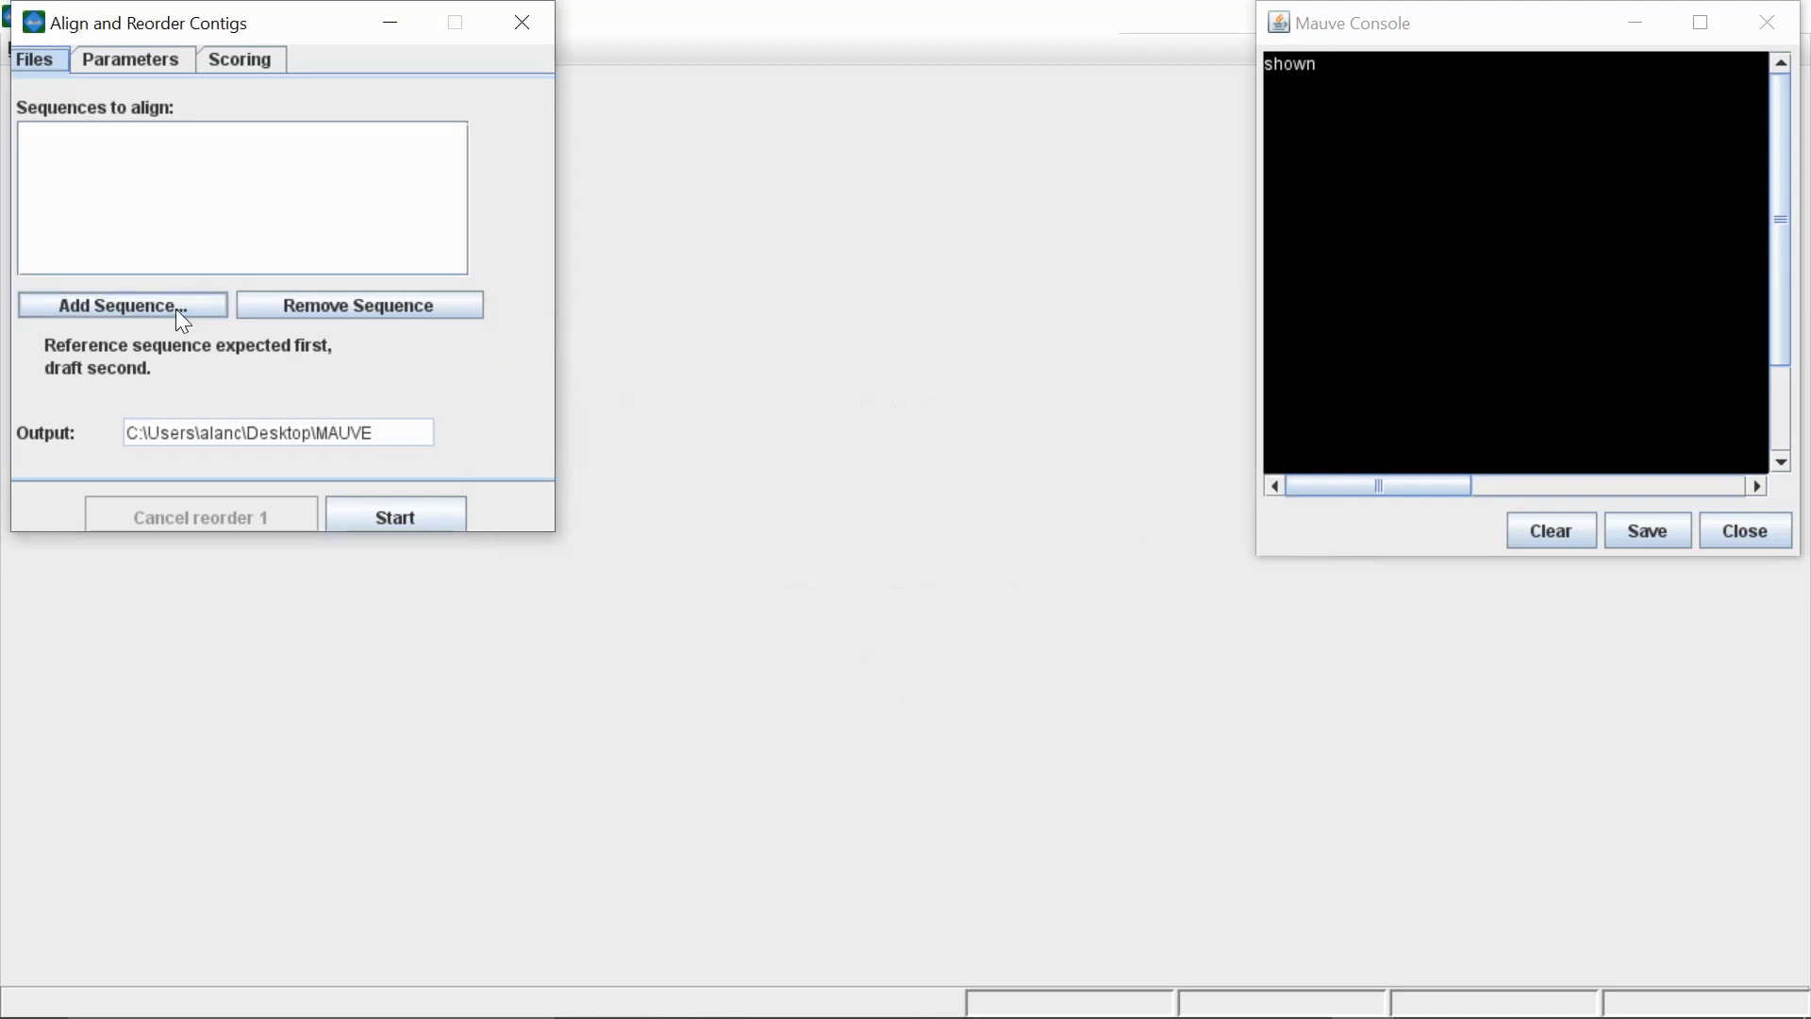
# - Add the Neisseria subflava strain ATCC 49275 reference first and the draft Unknown.fasta second as the sequences to align
pyautogui.click(177, 314)
pyautogui.click(276, 94)
pyautogui.scroll(4, 276, 184)
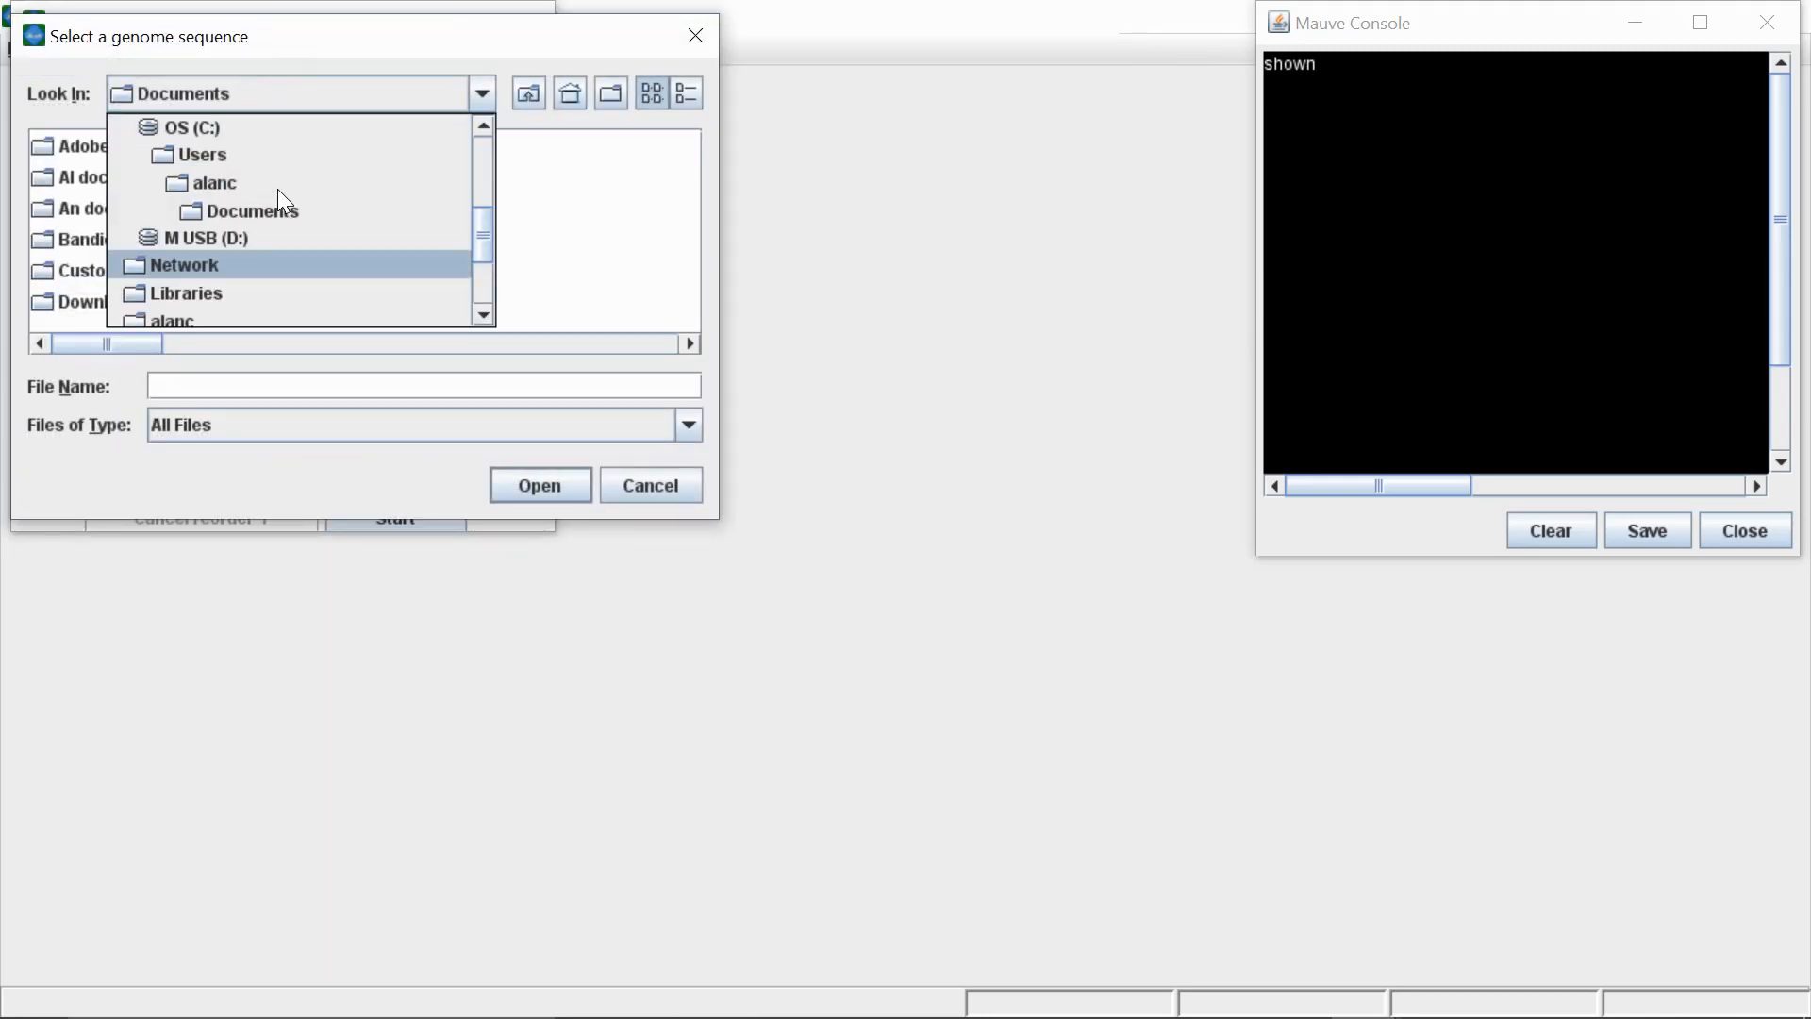
pyautogui.scroll(1, 277, 189)
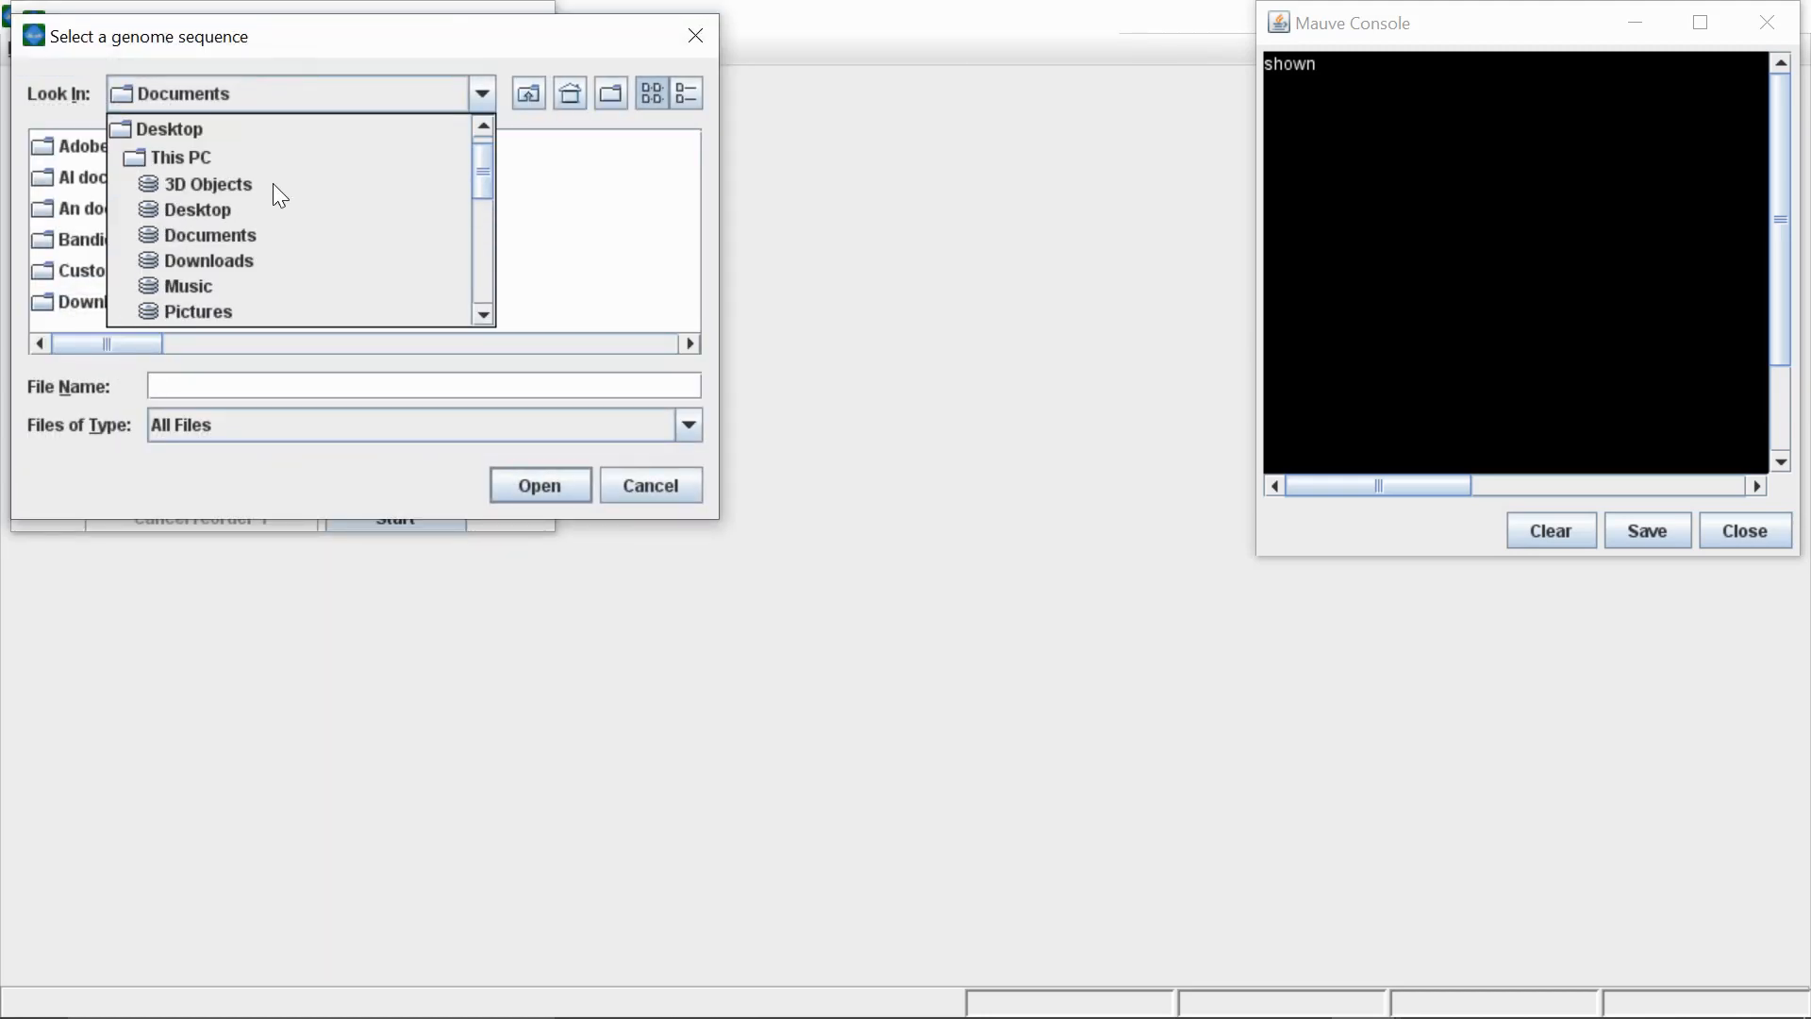
pyautogui.click(191, 122)
pyautogui.doubleClick(87, 315)
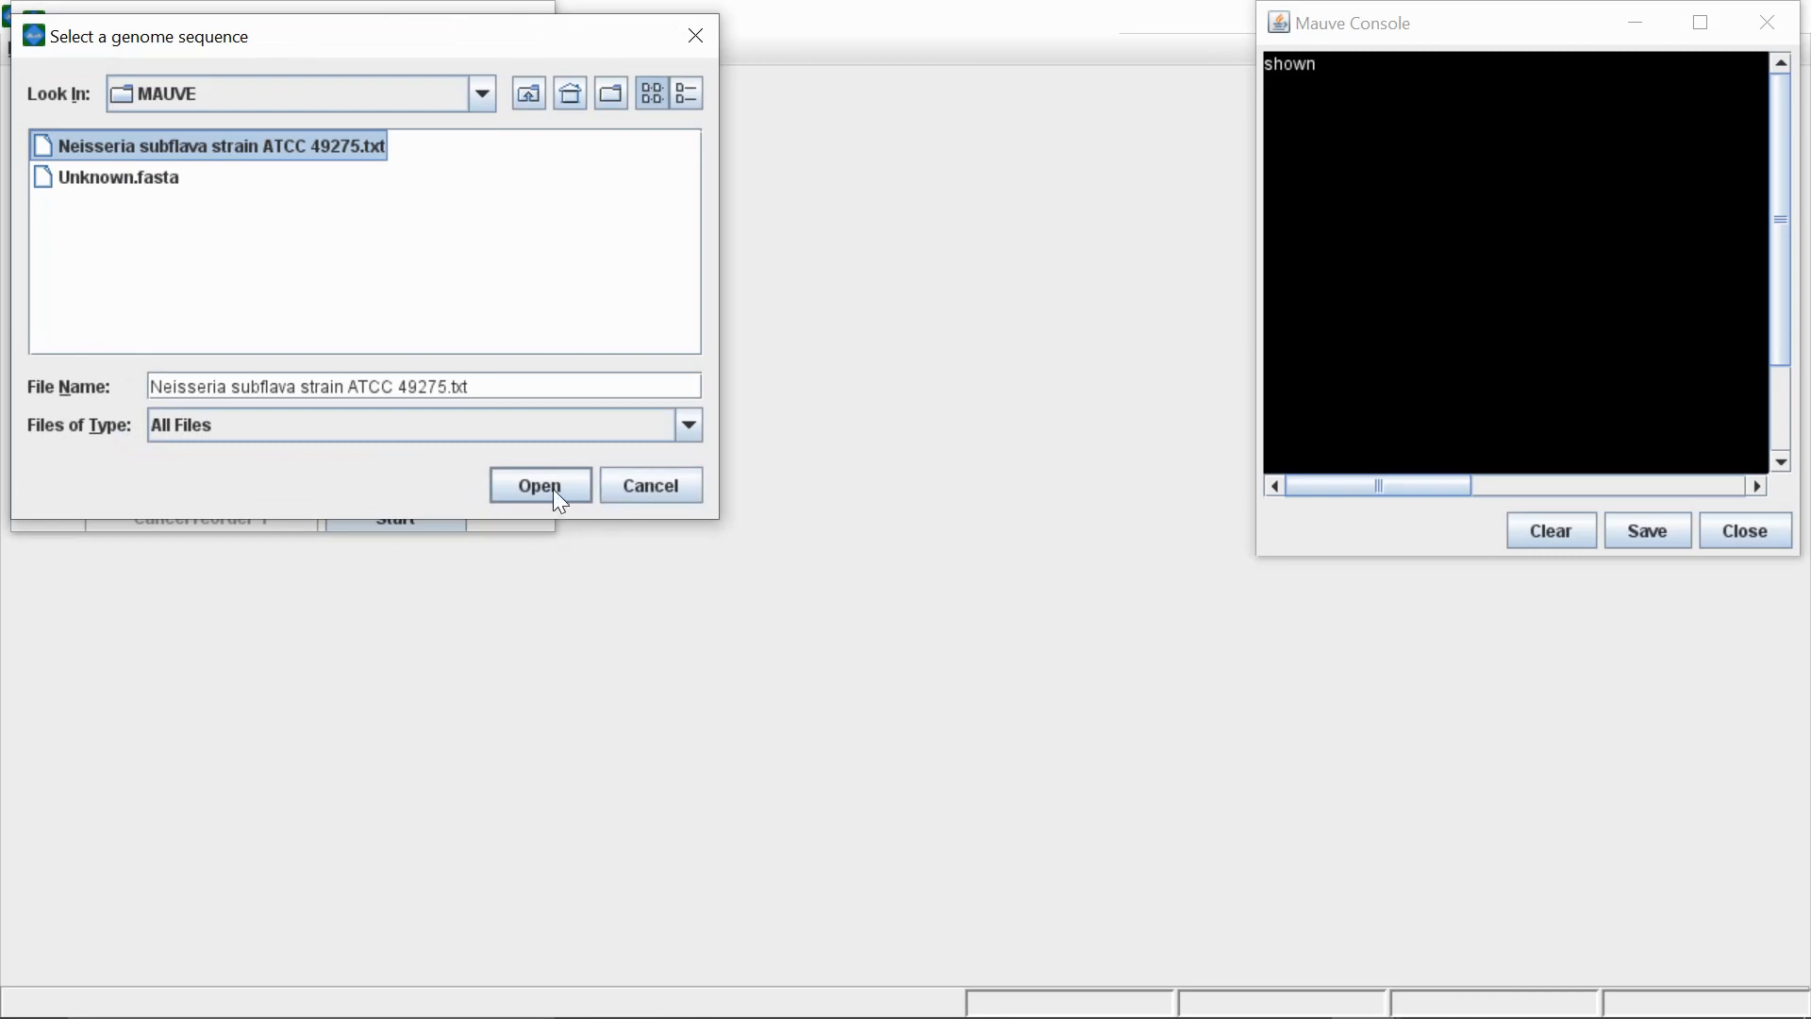
pyautogui.click(132, 179)
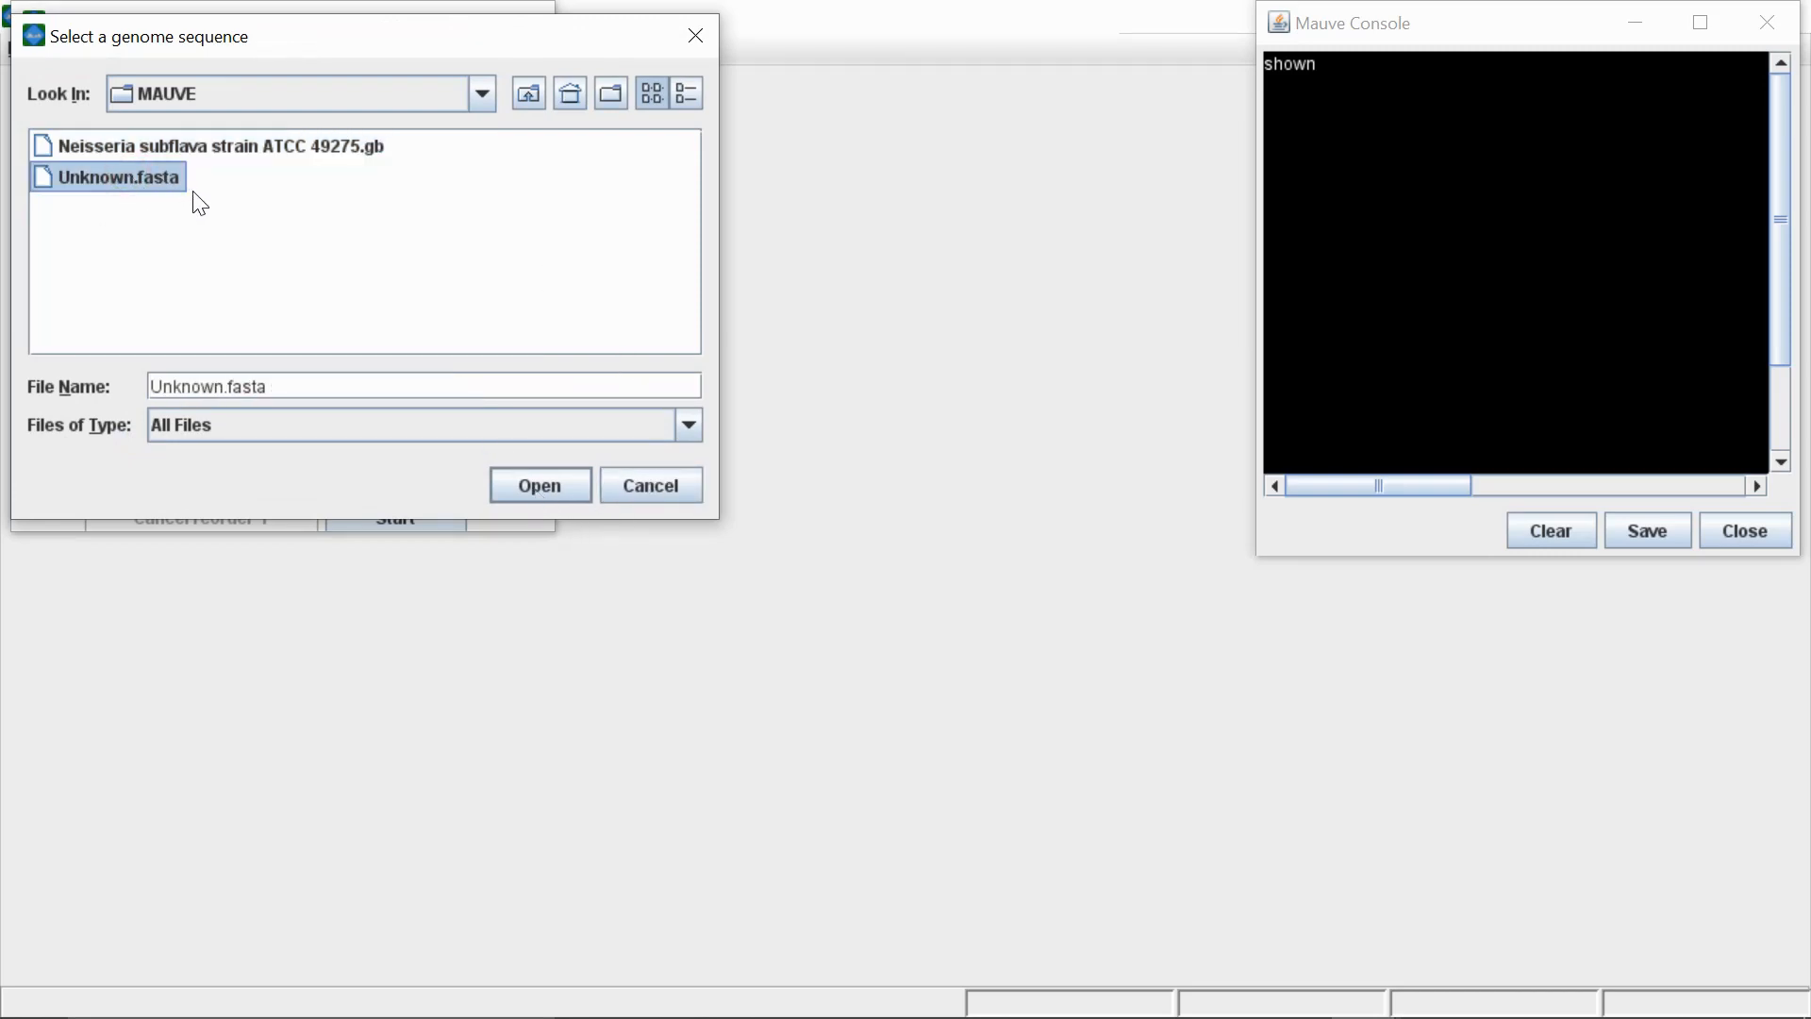
pyautogui.click(555, 485)
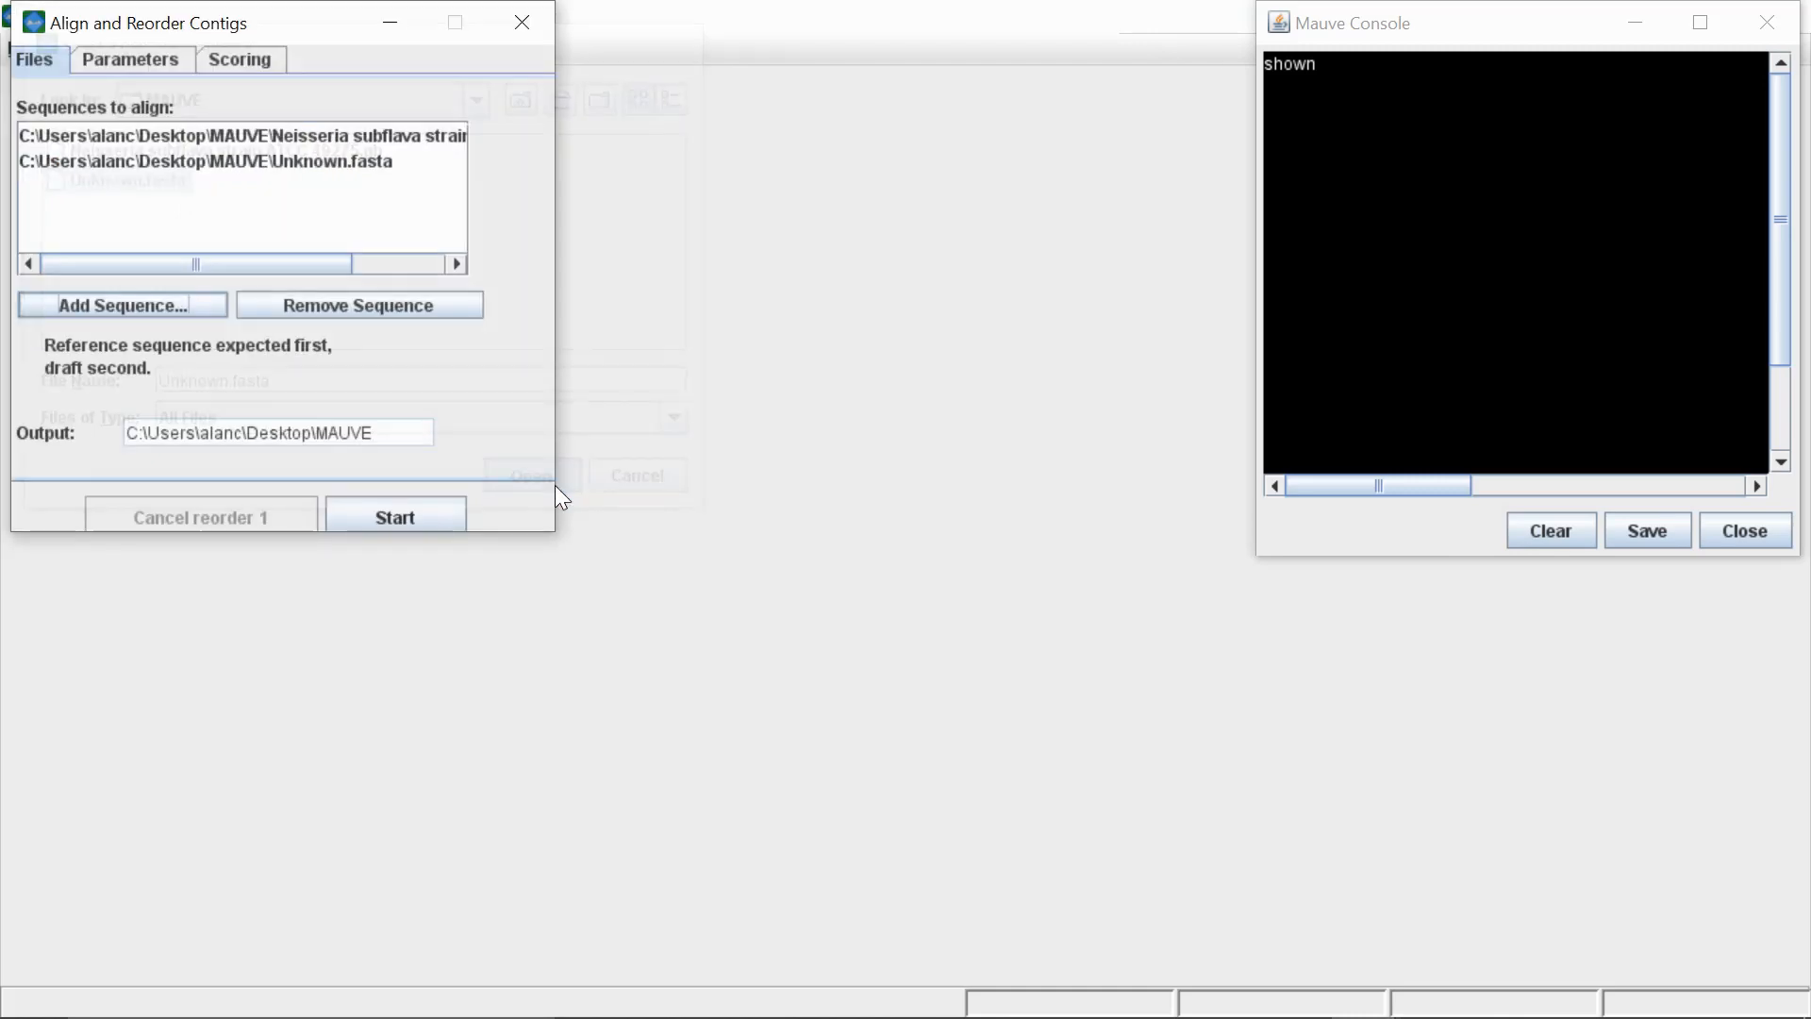
# - Run the contig reordering, dismiss the completion message and maximize the alignment2 results window
pyautogui.click(401, 515)
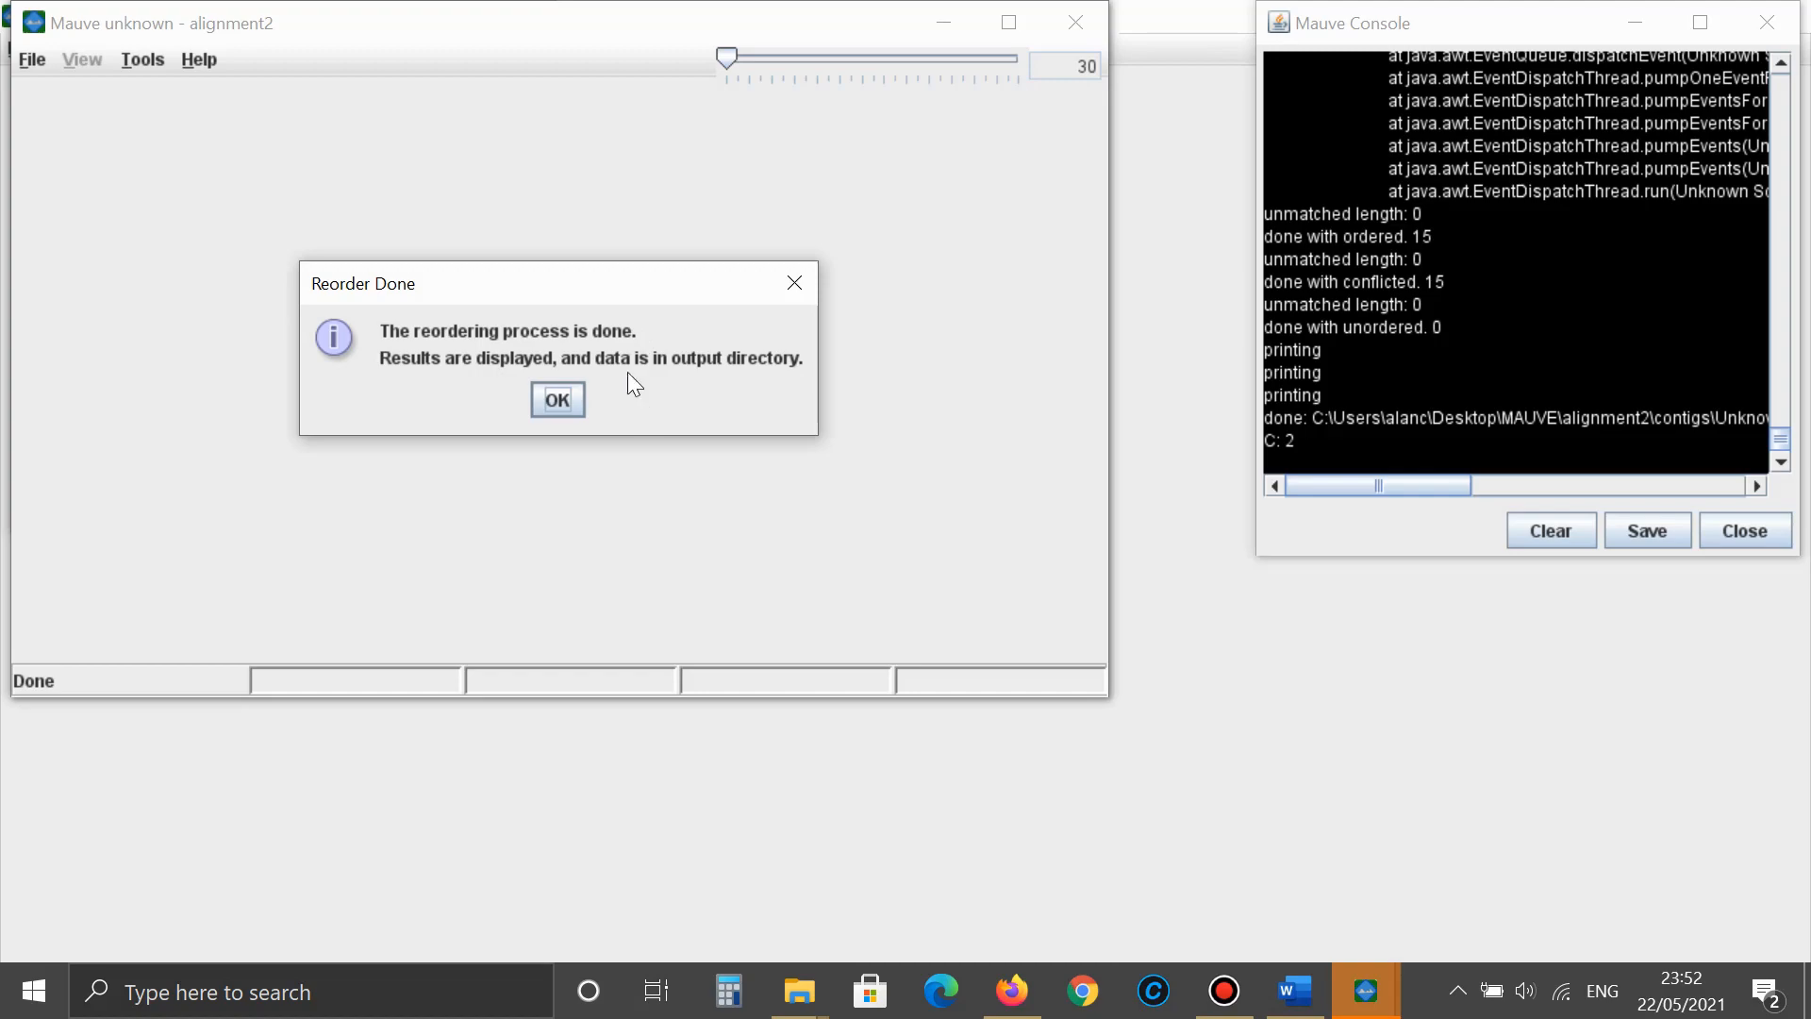
pyautogui.click(557, 399)
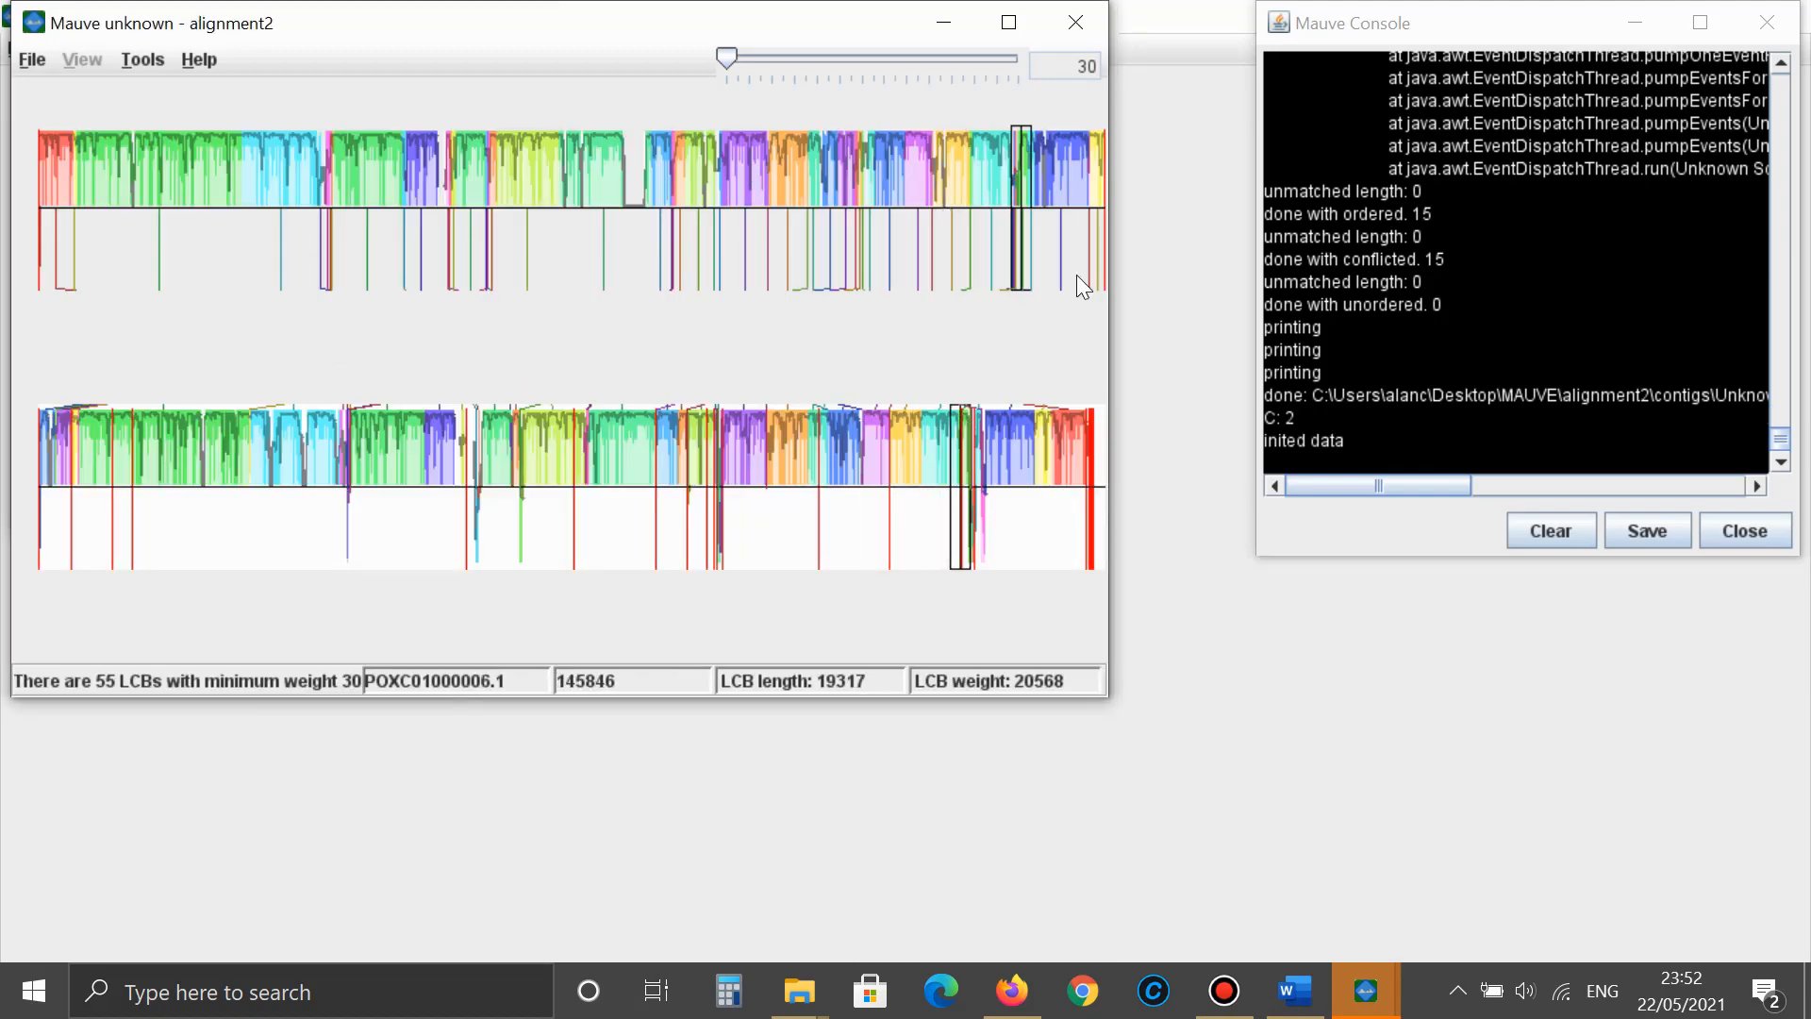
pyautogui.click(1010, 24)
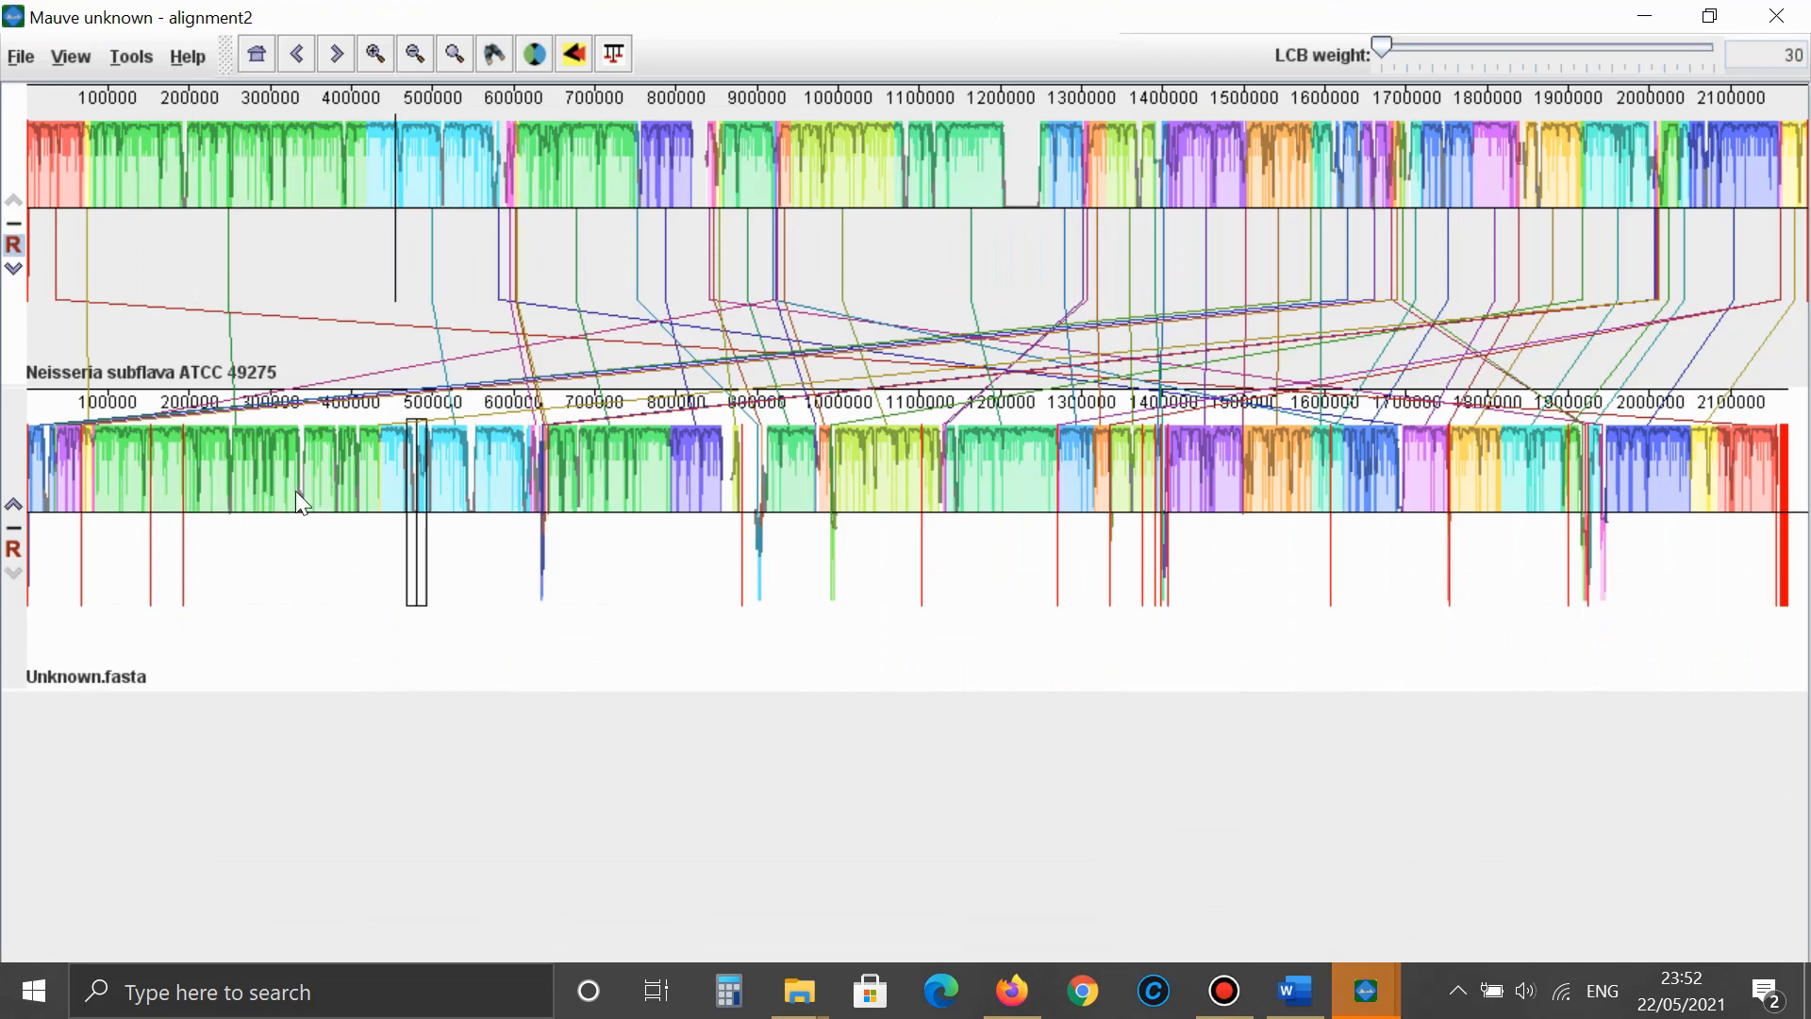
# - Examine the alignment2 genome alignment up close, following the Neisseria subflava reference past position 1160000
pyautogui.moveTo(1389, 986)
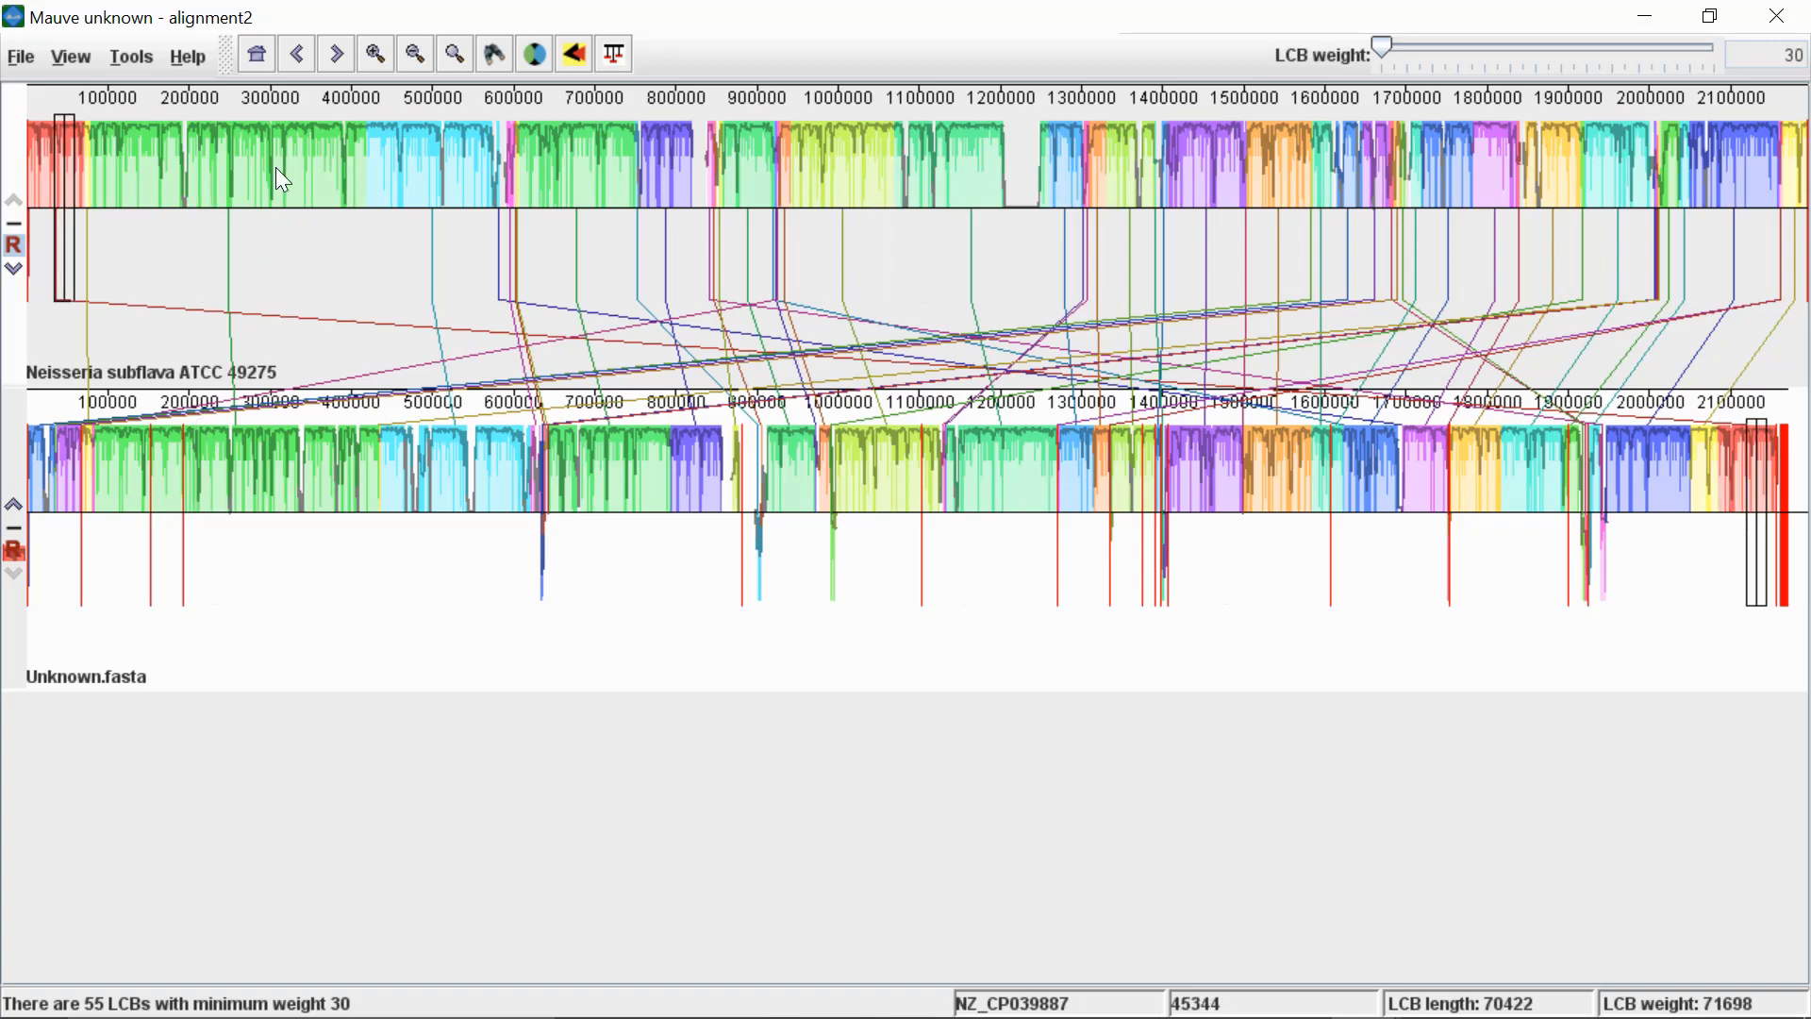
pyautogui.click(381, 64)
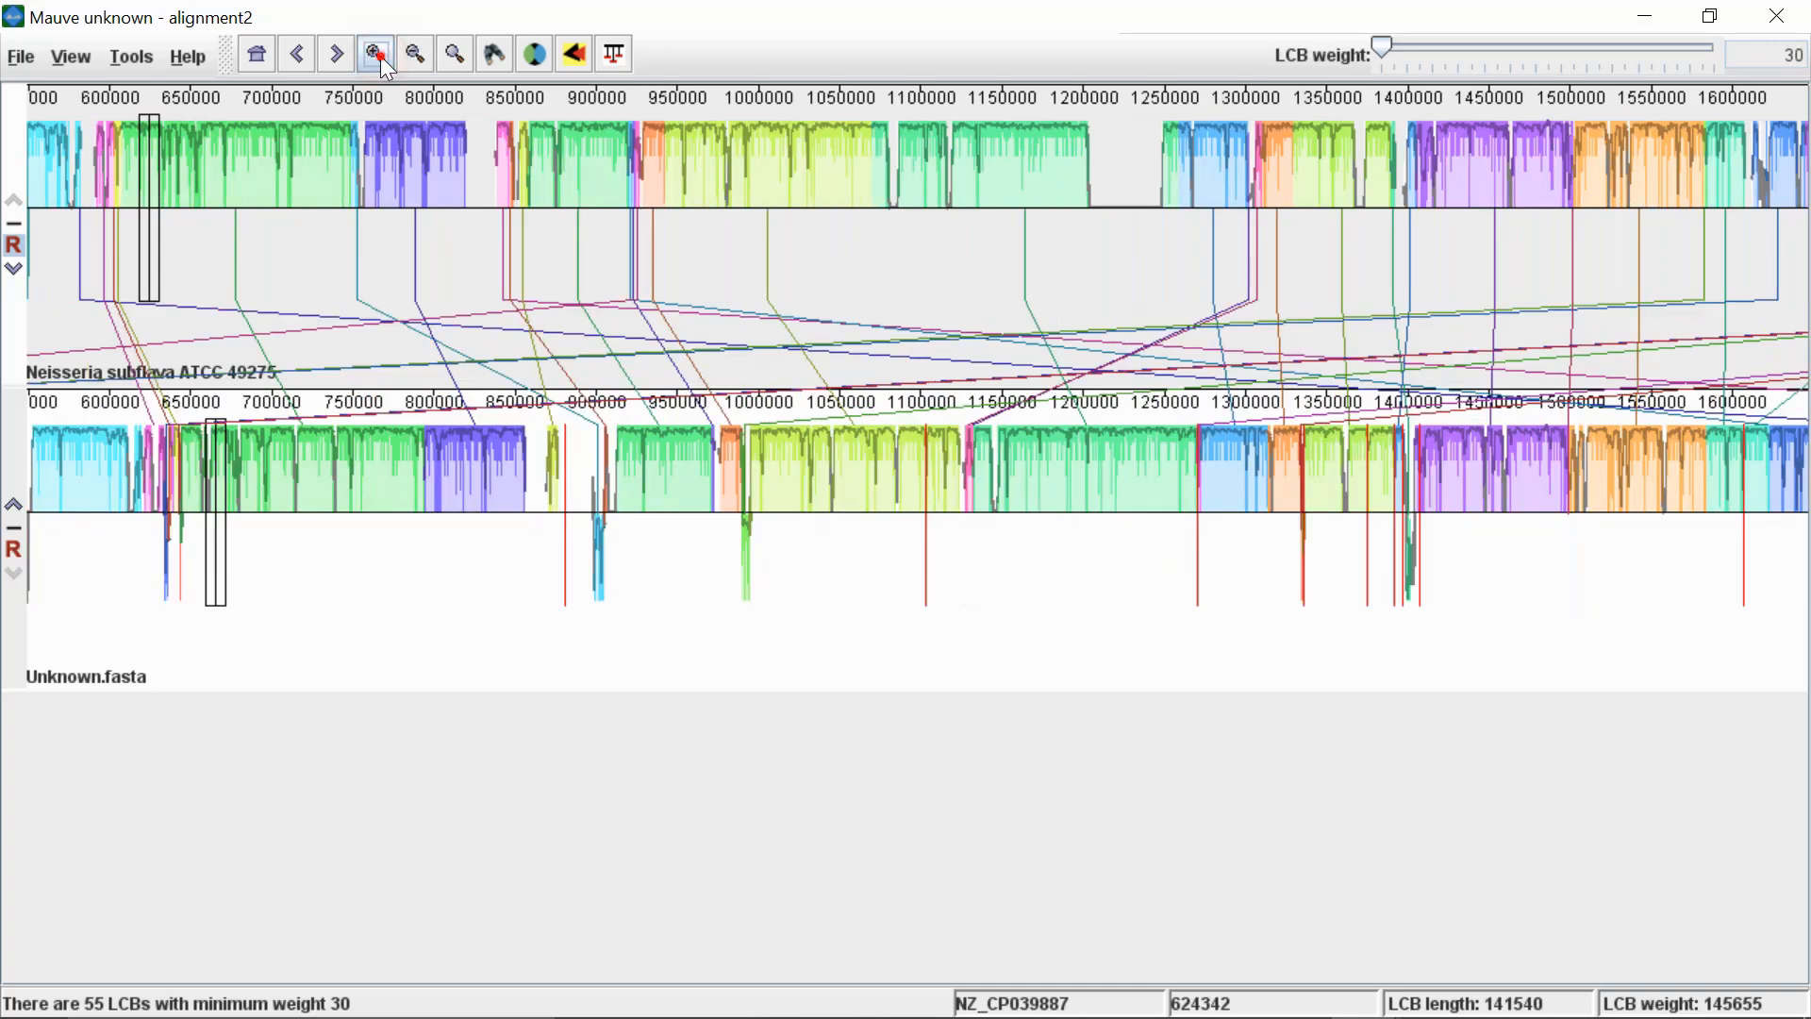
pyautogui.click(383, 66)
pyautogui.click(382, 61)
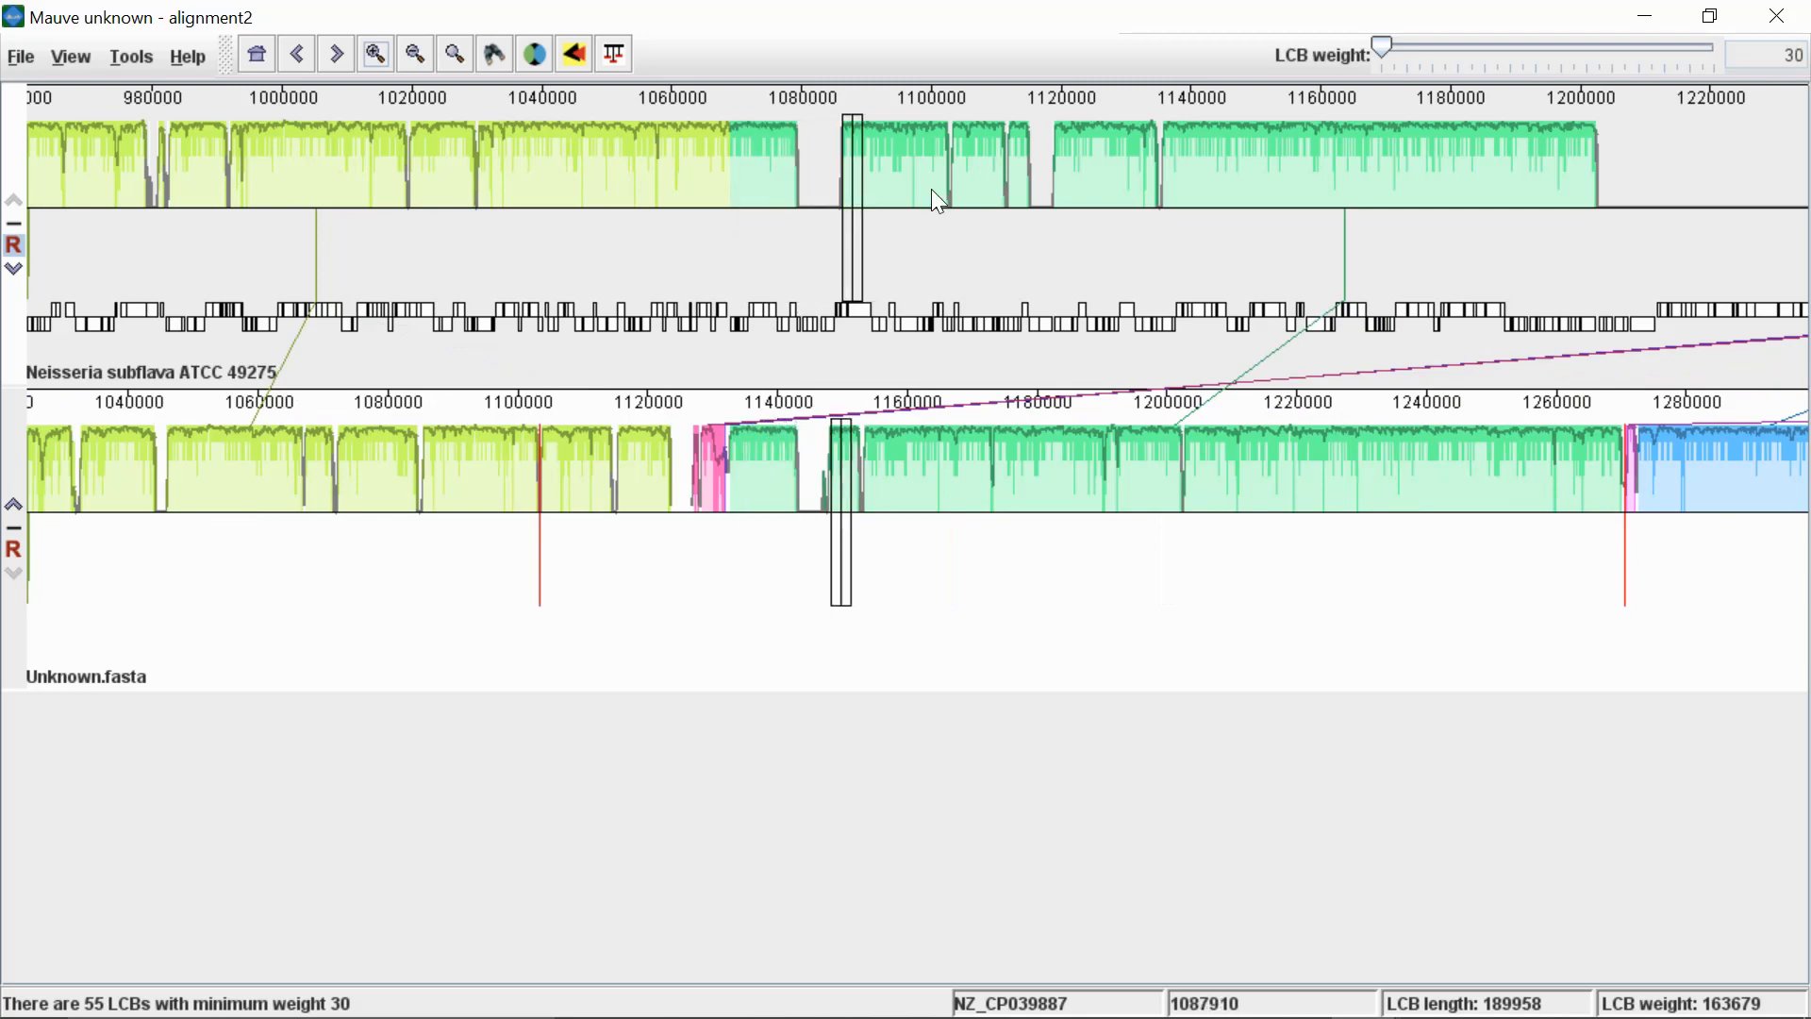
pyautogui.click(338, 55)
pyautogui.click(338, 55)
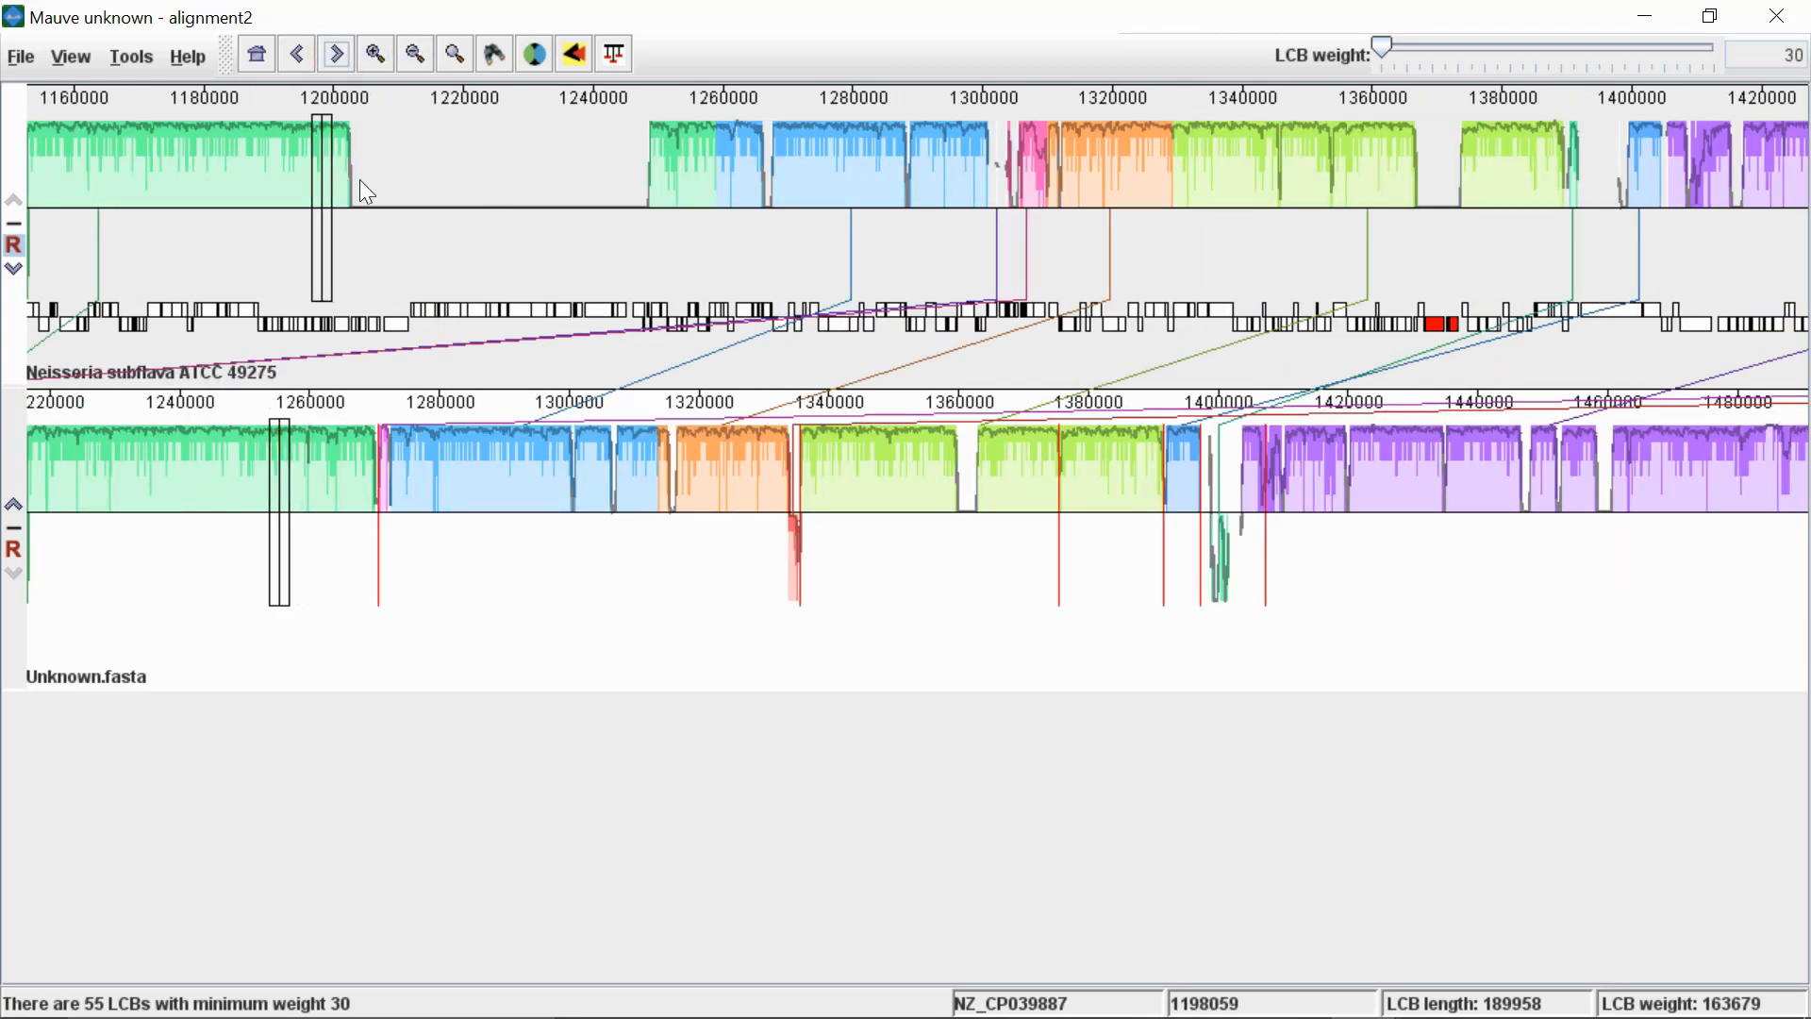
# - Line up the reference and Unknown.fasta at matching blocks and examine the contig boundaries around position 1380000
pyautogui.click(323, 179)
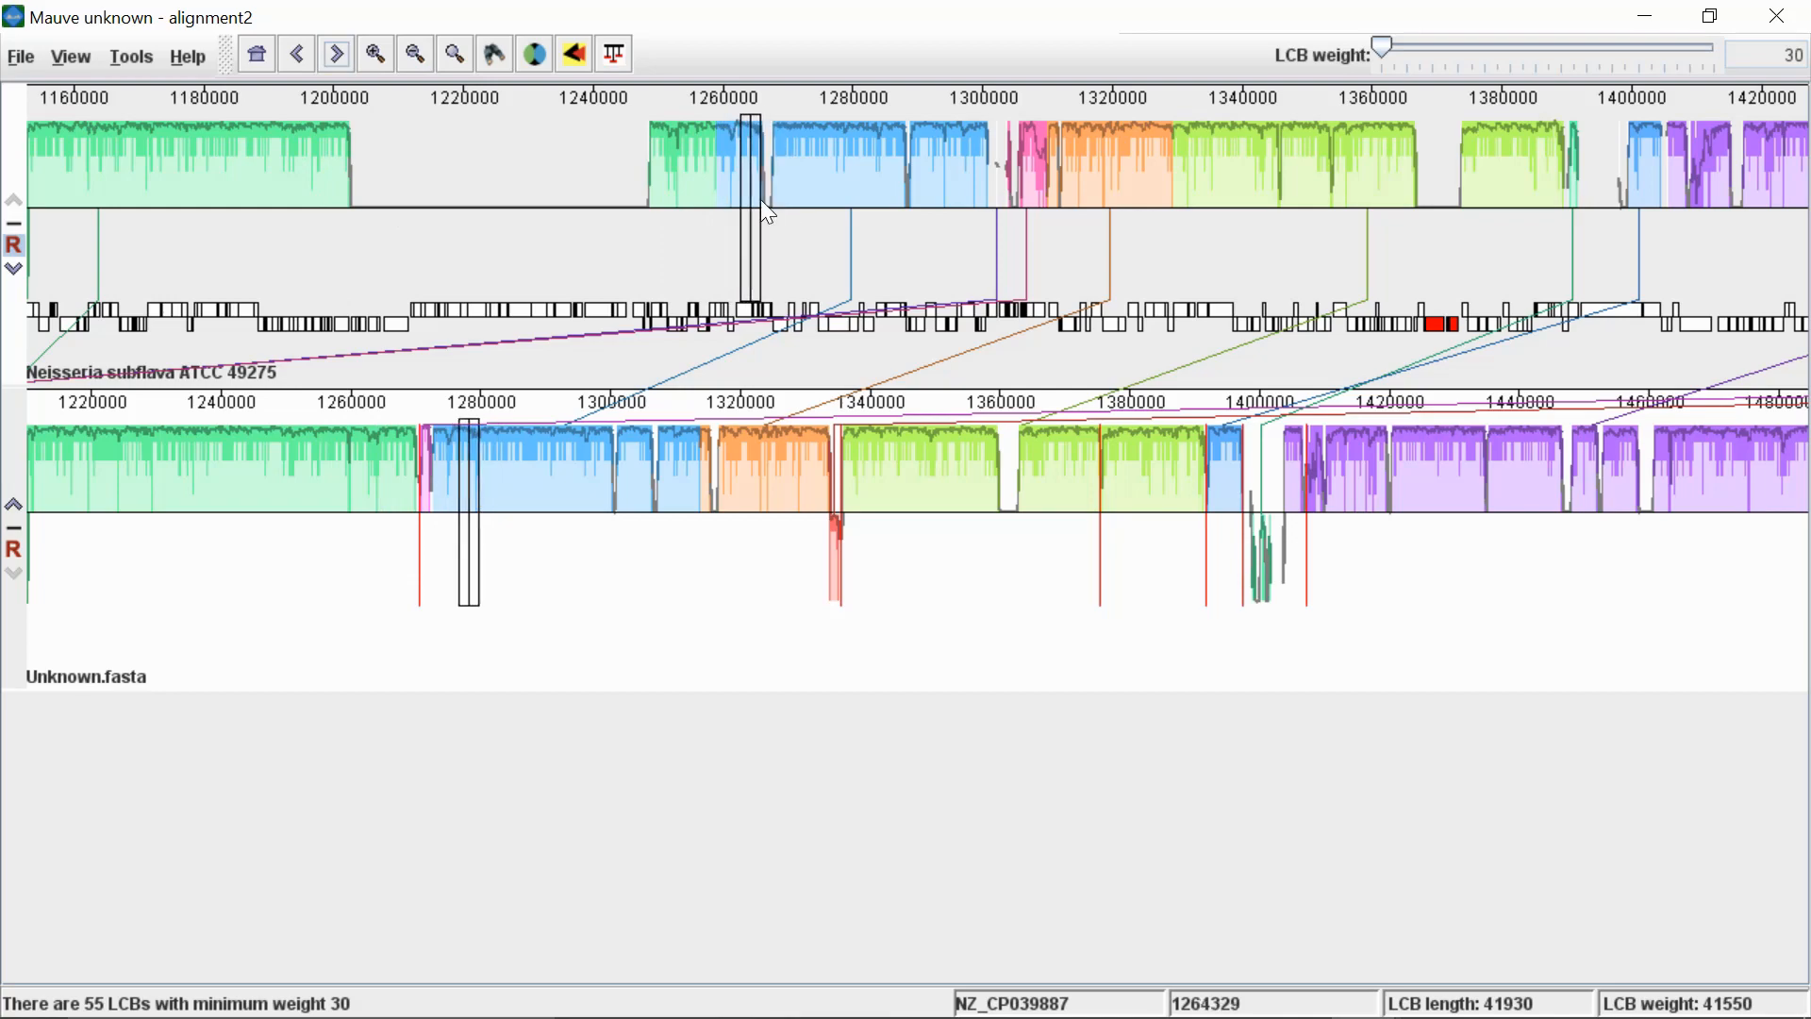
pyautogui.click(818, 482)
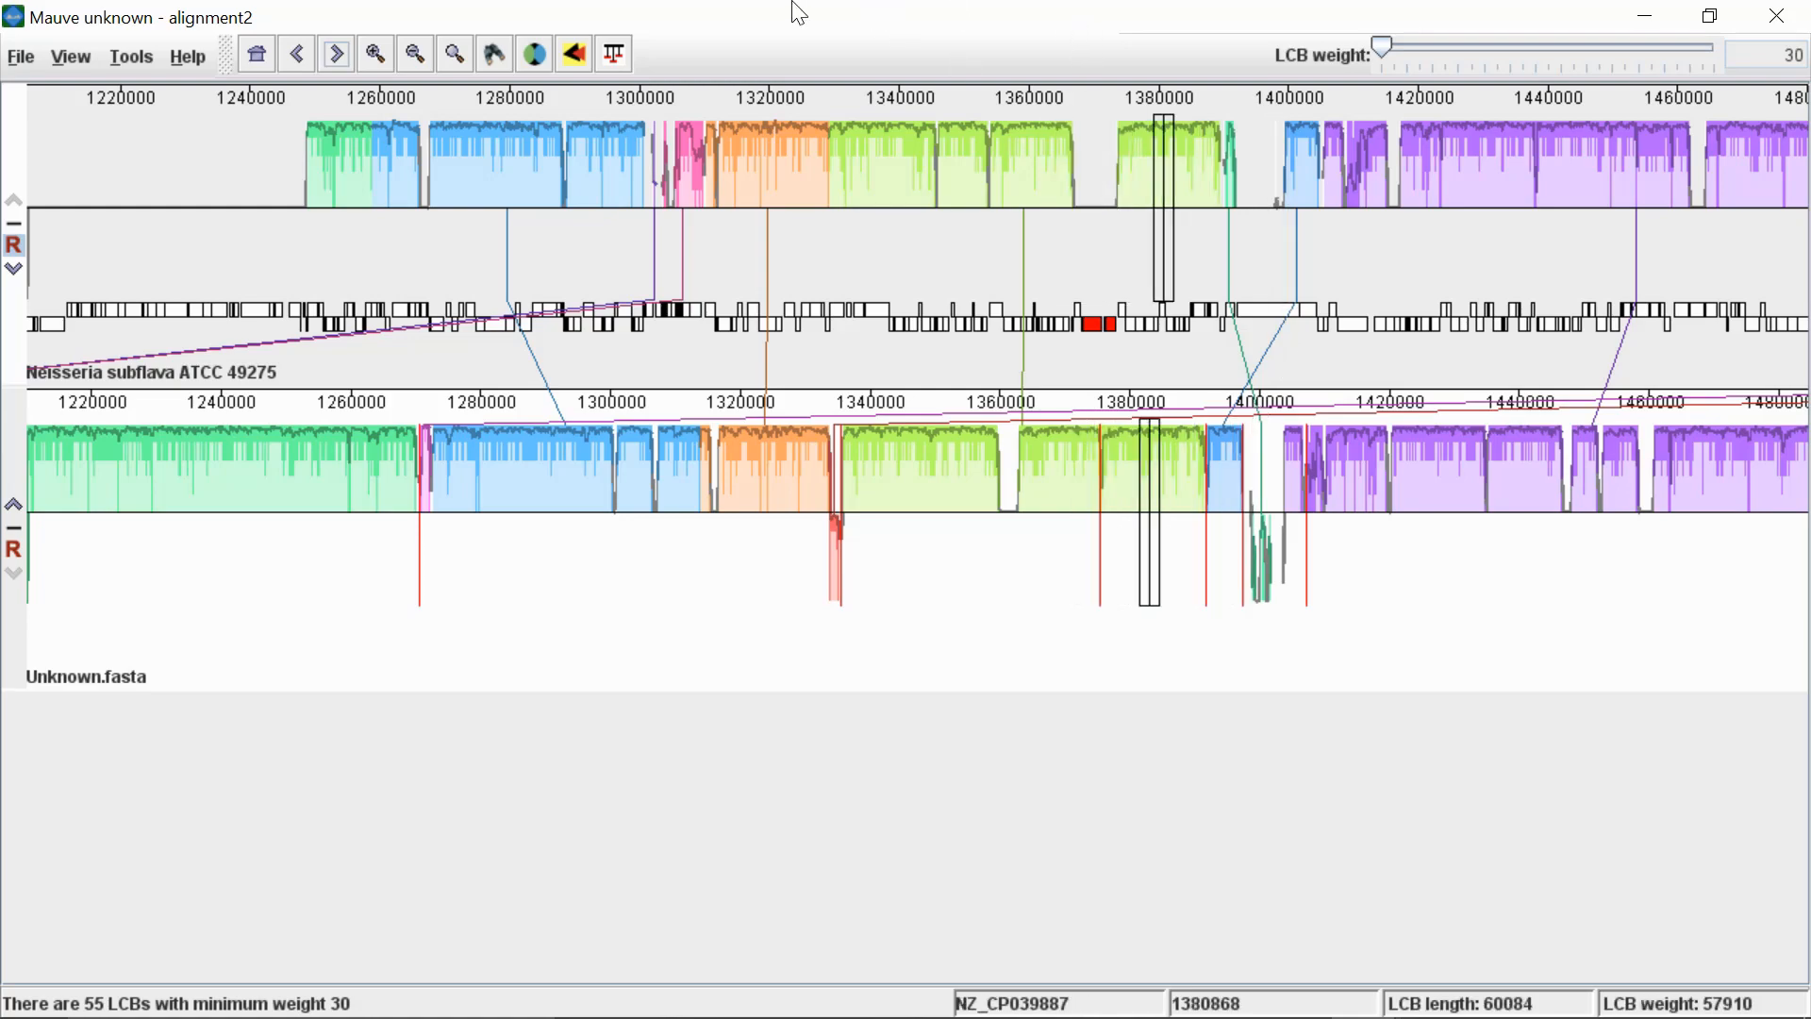
pyautogui.click(376, 57)
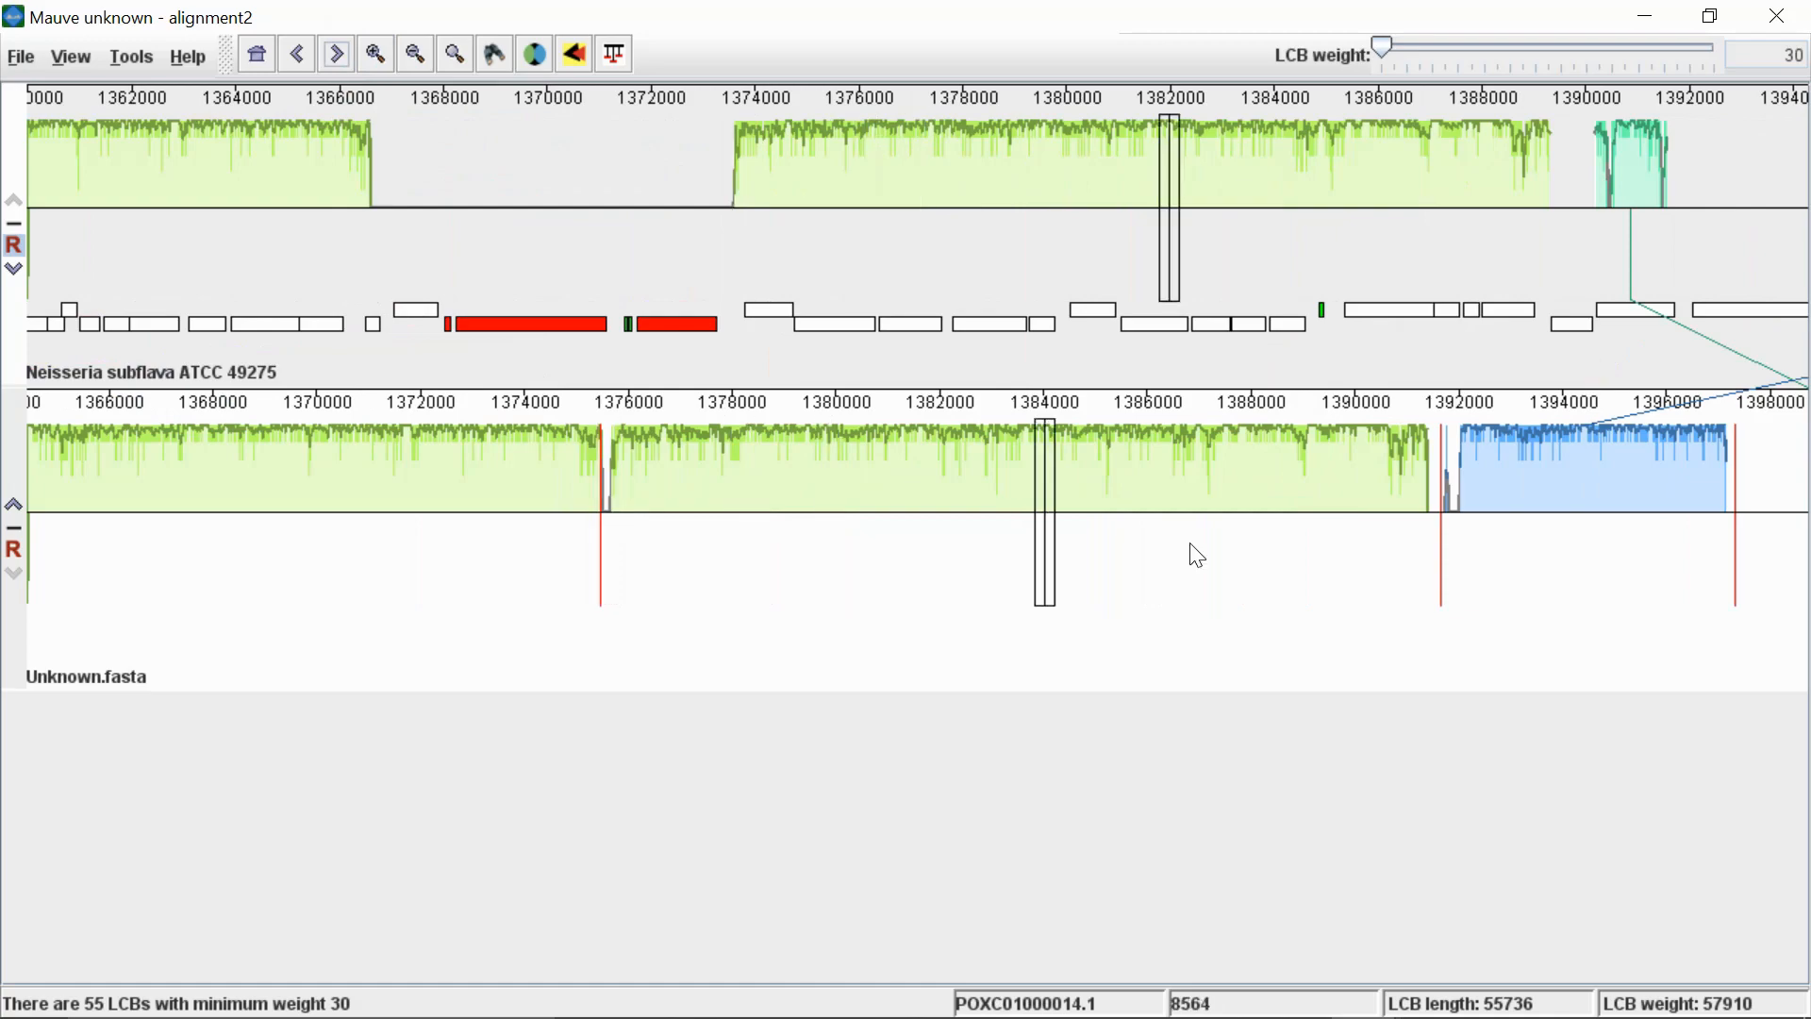
pyautogui.click(1417, 554)
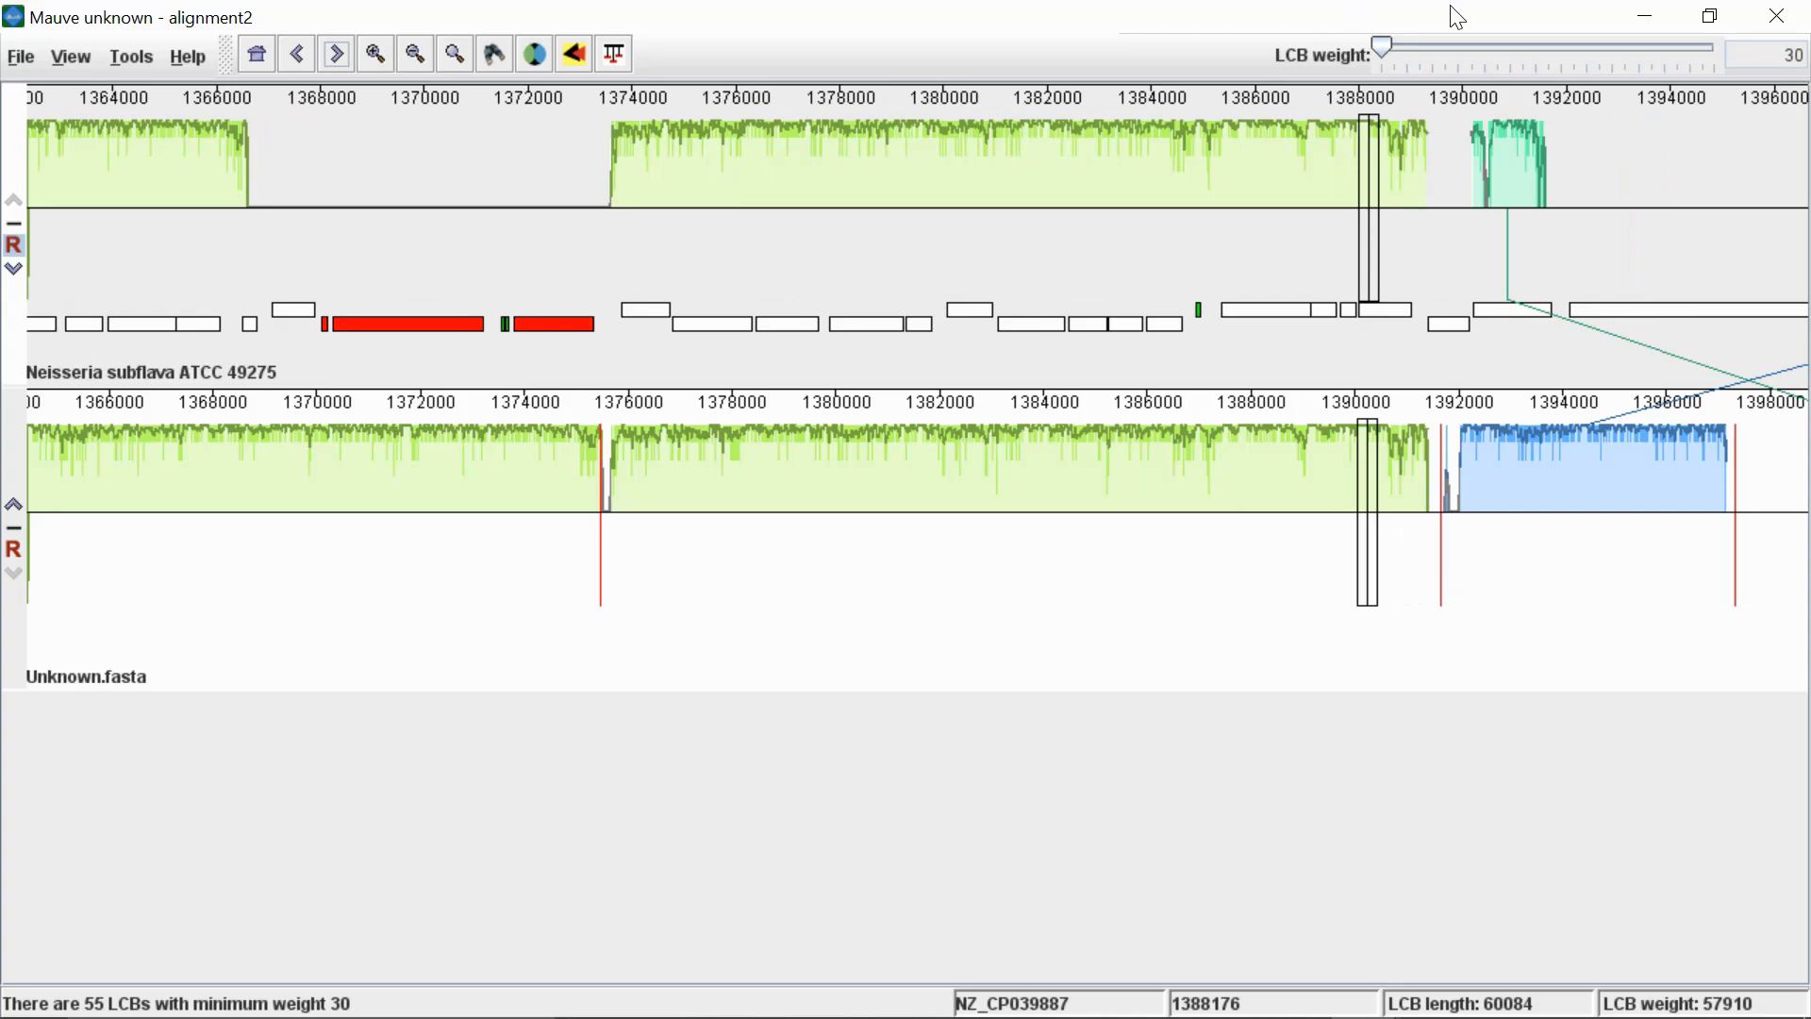
# - Minimize the alignment2 results and open the alignment2 folder inside the Desktop MAUVE folder in File Explorer
pyautogui.click(1643, 26)
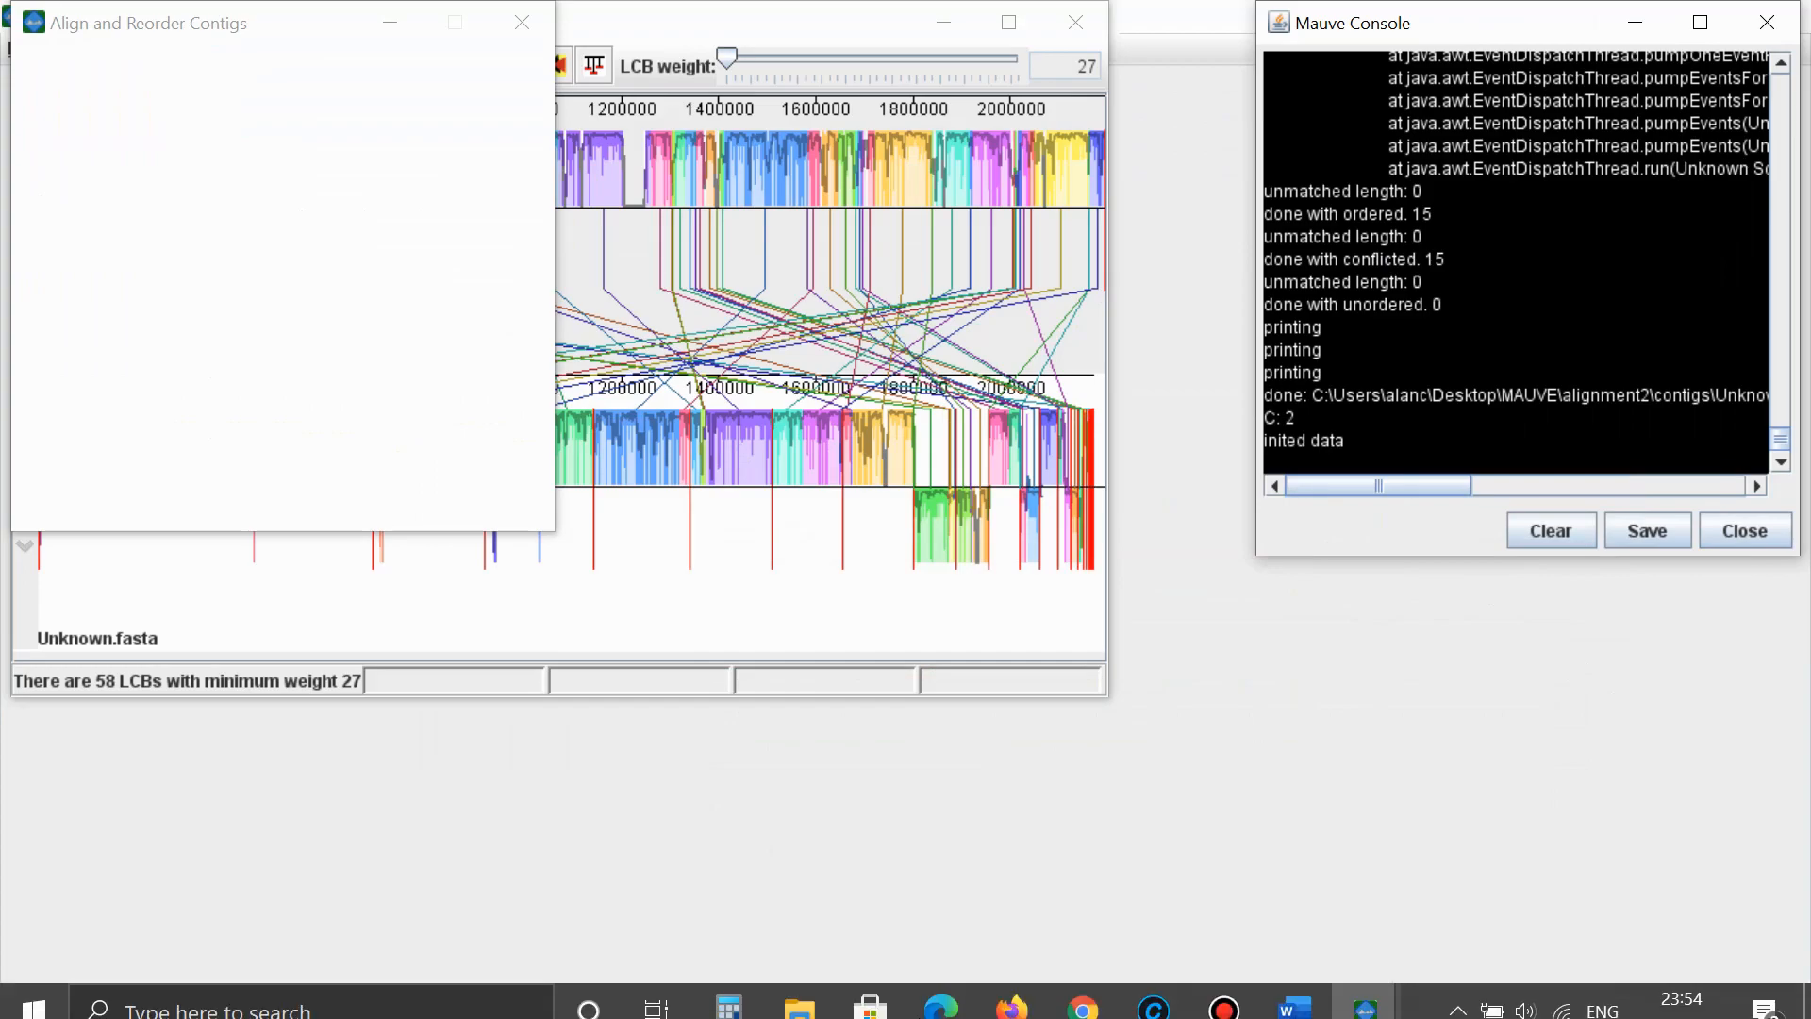
pyautogui.click(809, 998)
pyautogui.click(869, 802)
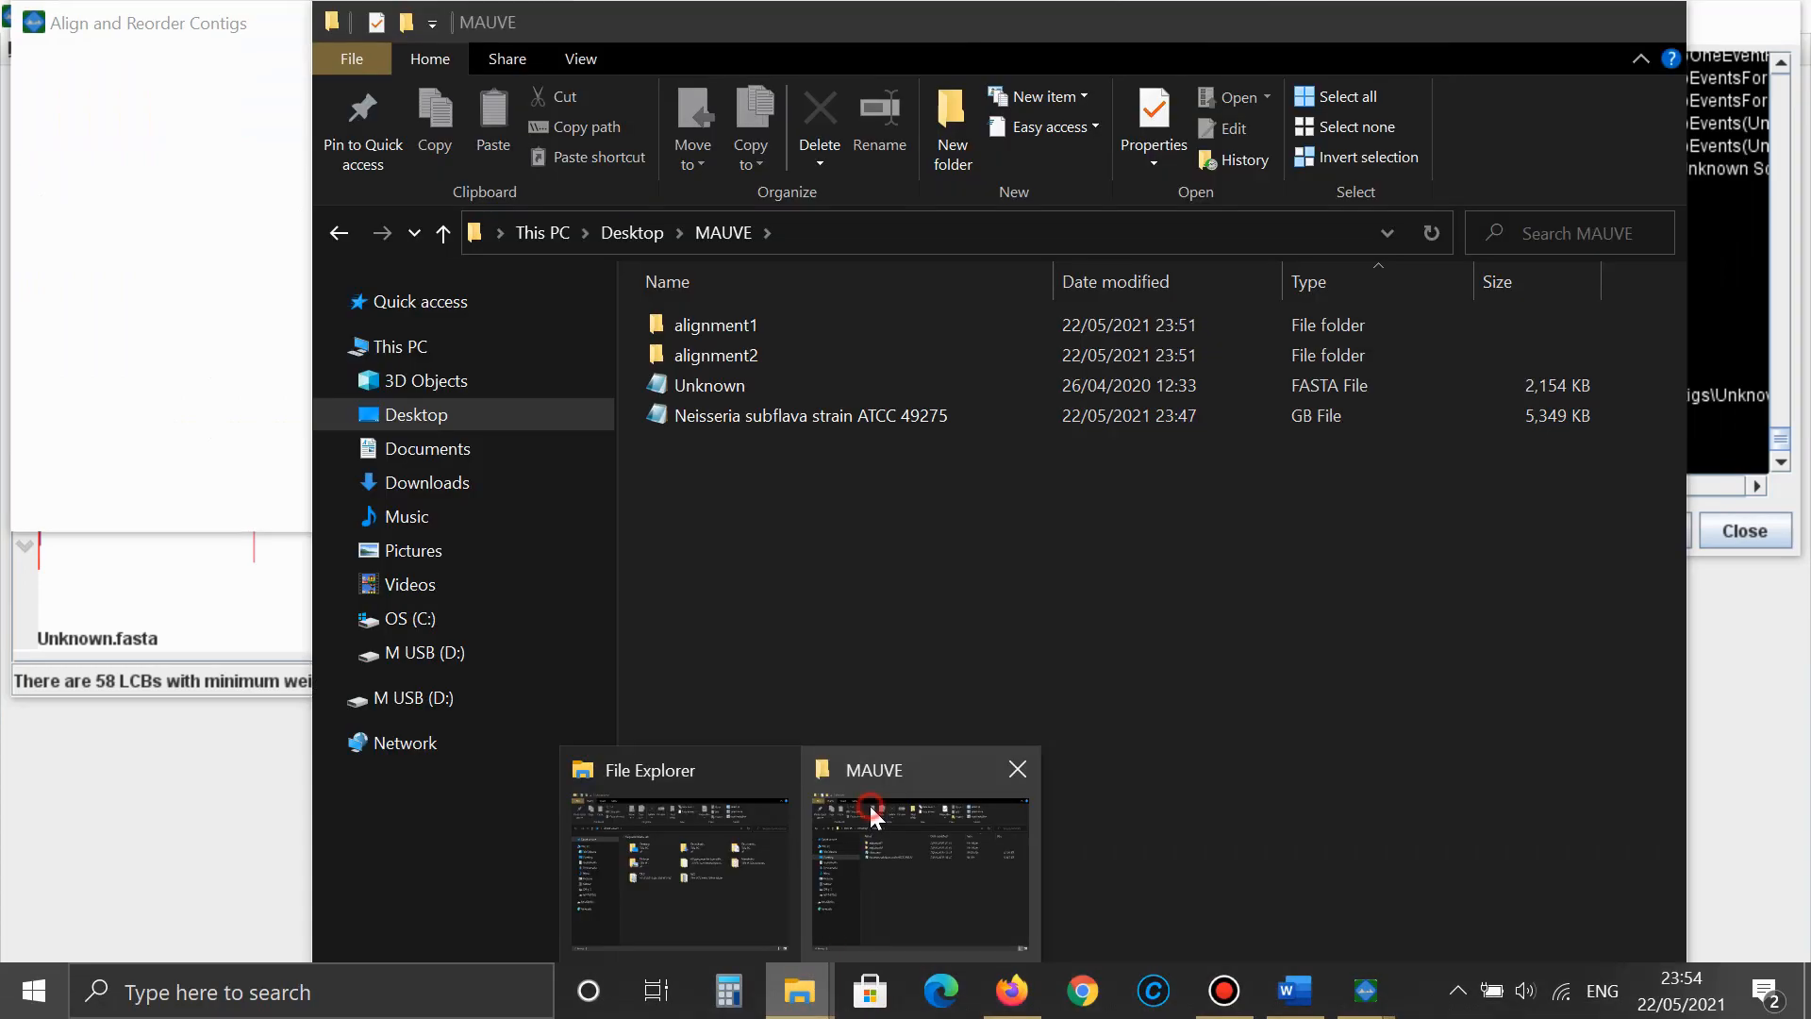
pyautogui.click(443, 234)
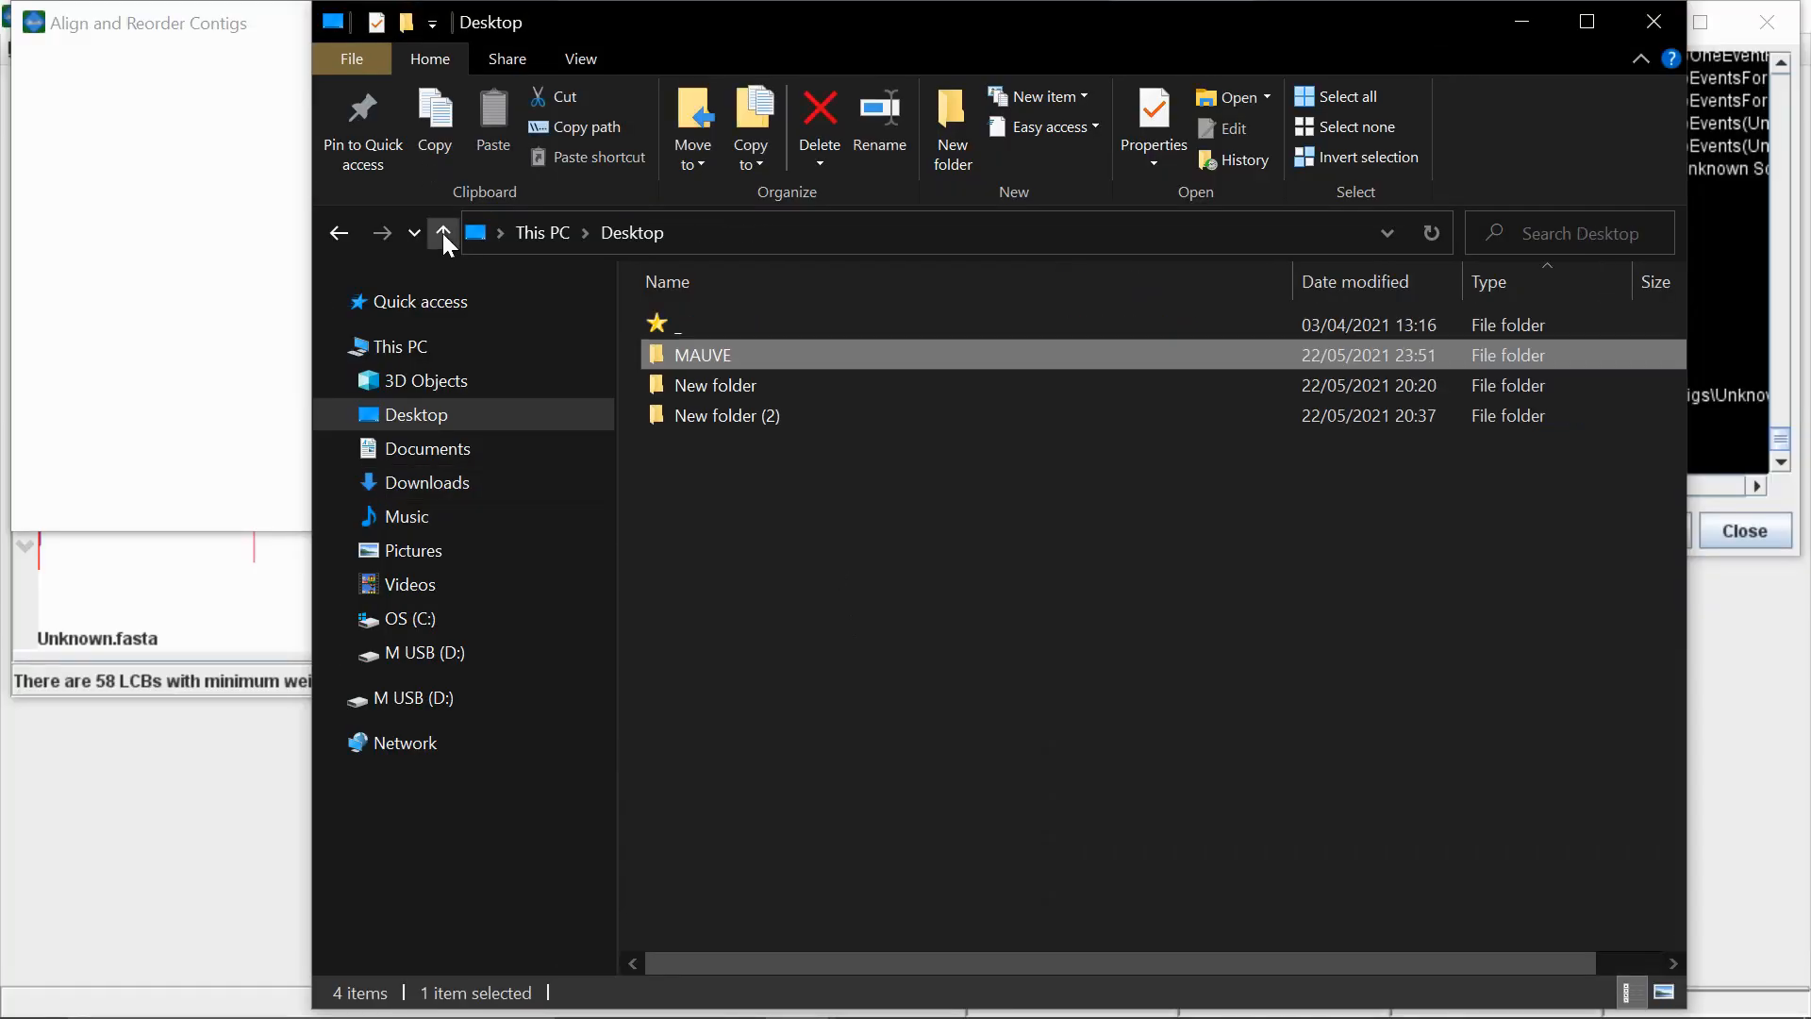
pyautogui.doubleClick(706, 354)
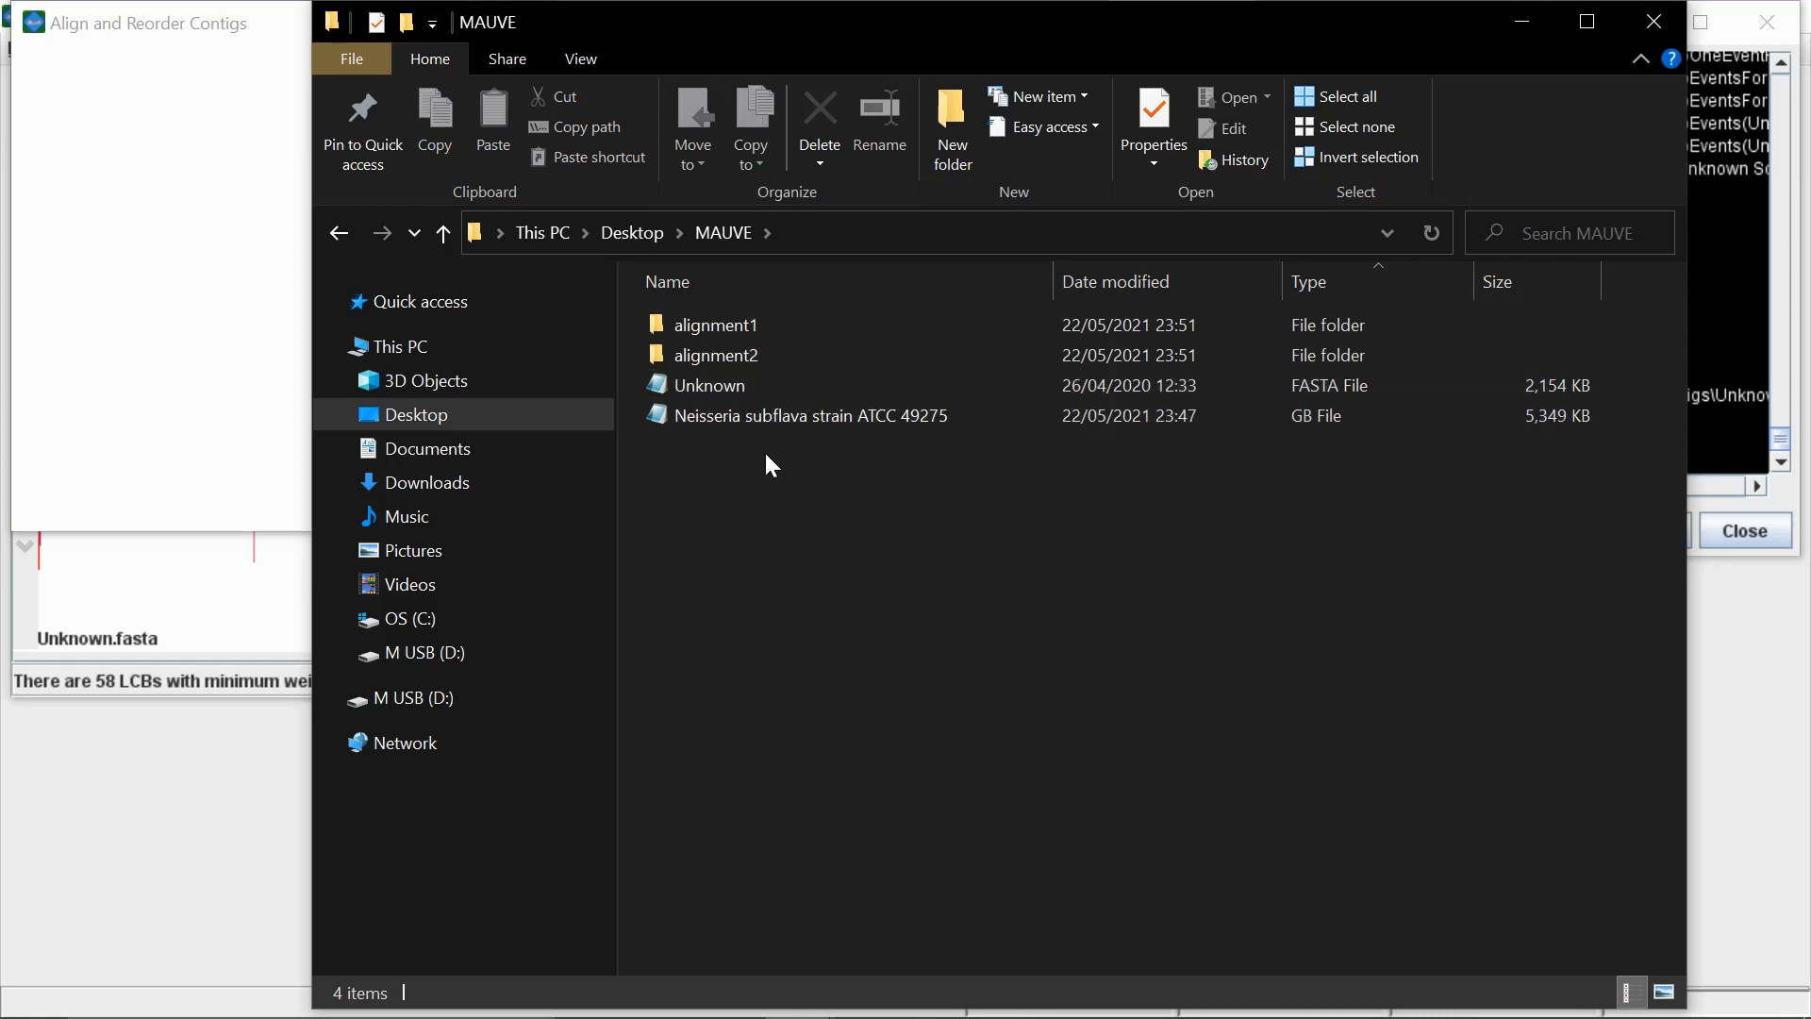
pyautogui.doubleClick(739, 359)
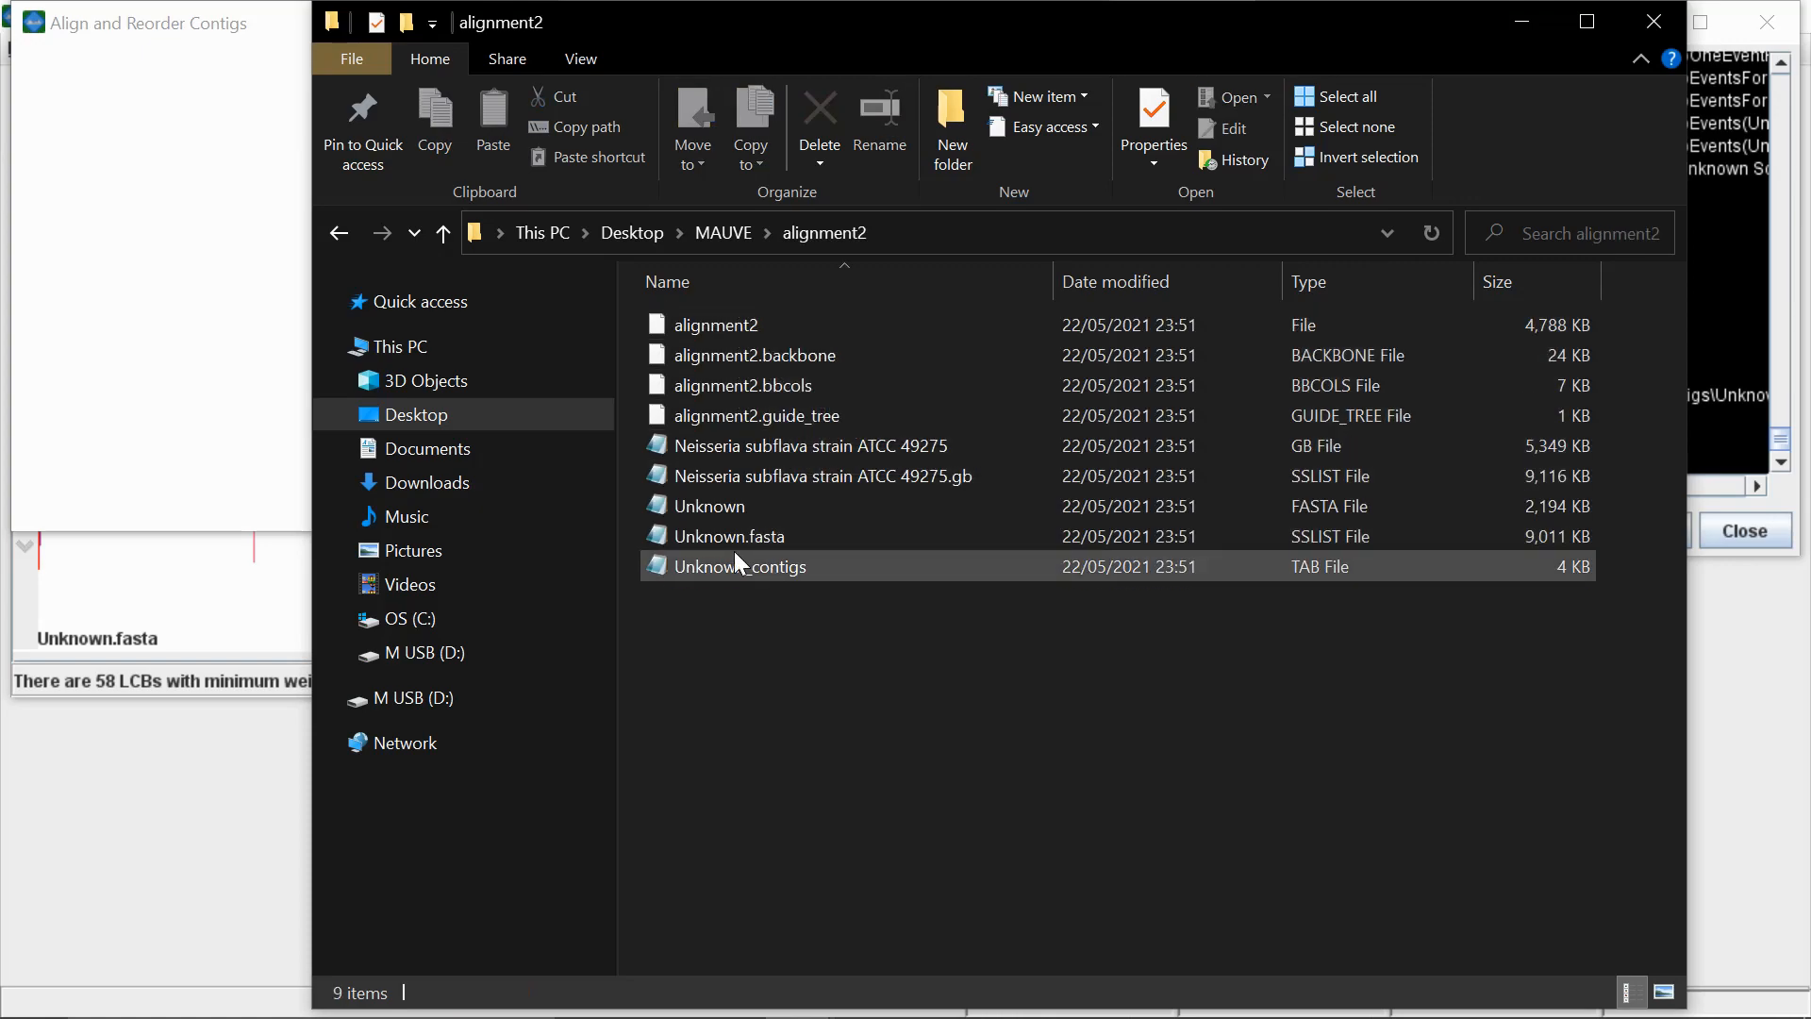
# - Close the Align and Reorder Contigs and alignment1 windows and bring the main Mauve window forward
pyautogui.click(252, 20)
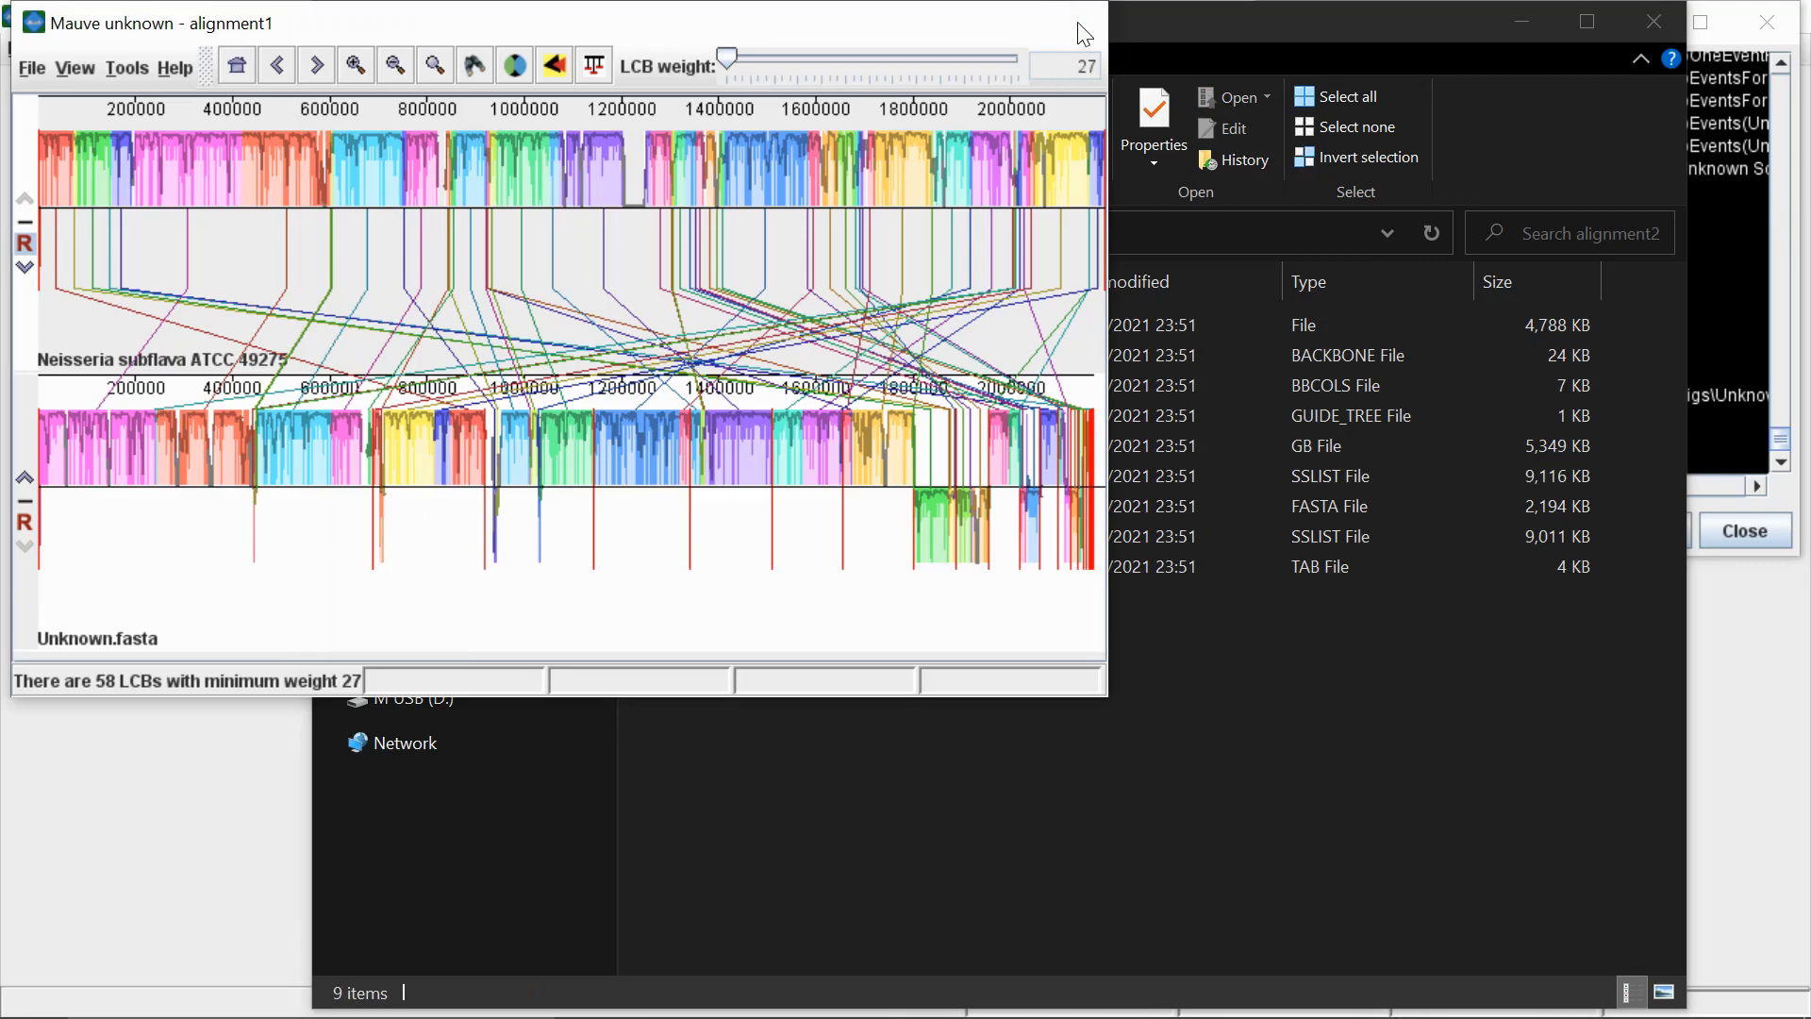
pyautogui.click(1078, 22)
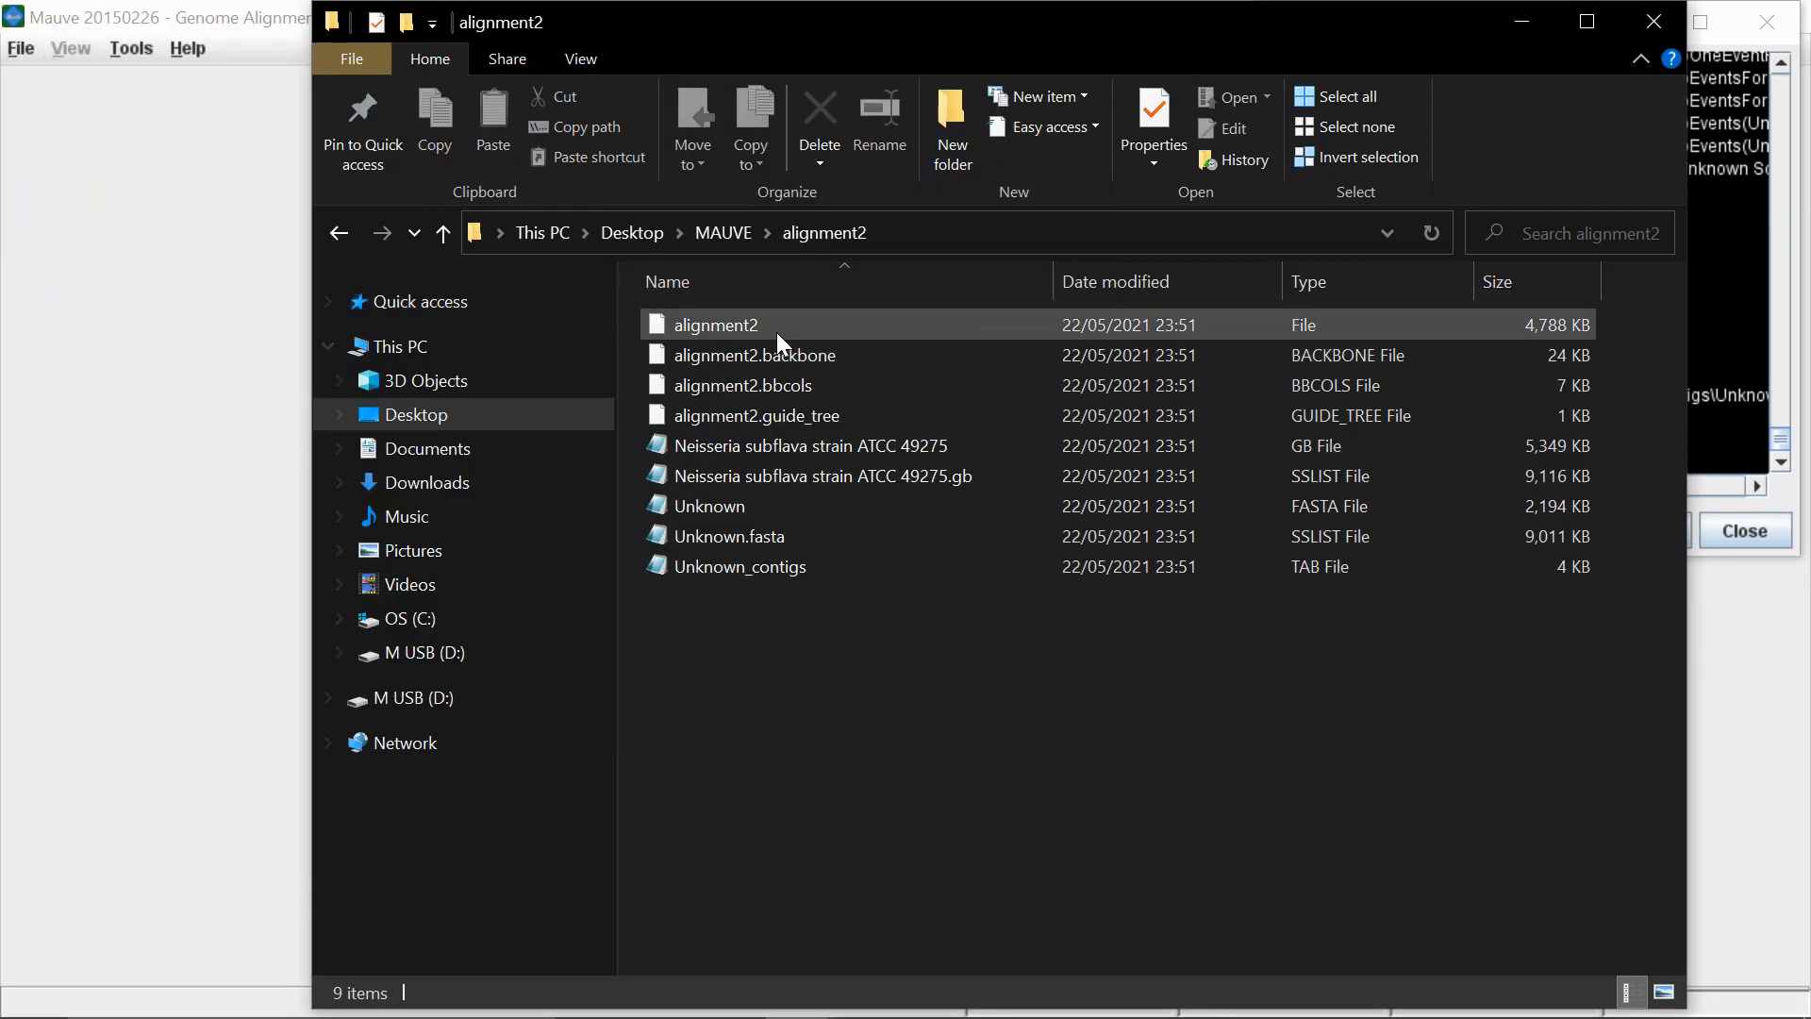
pyautogui.click(236, 241)
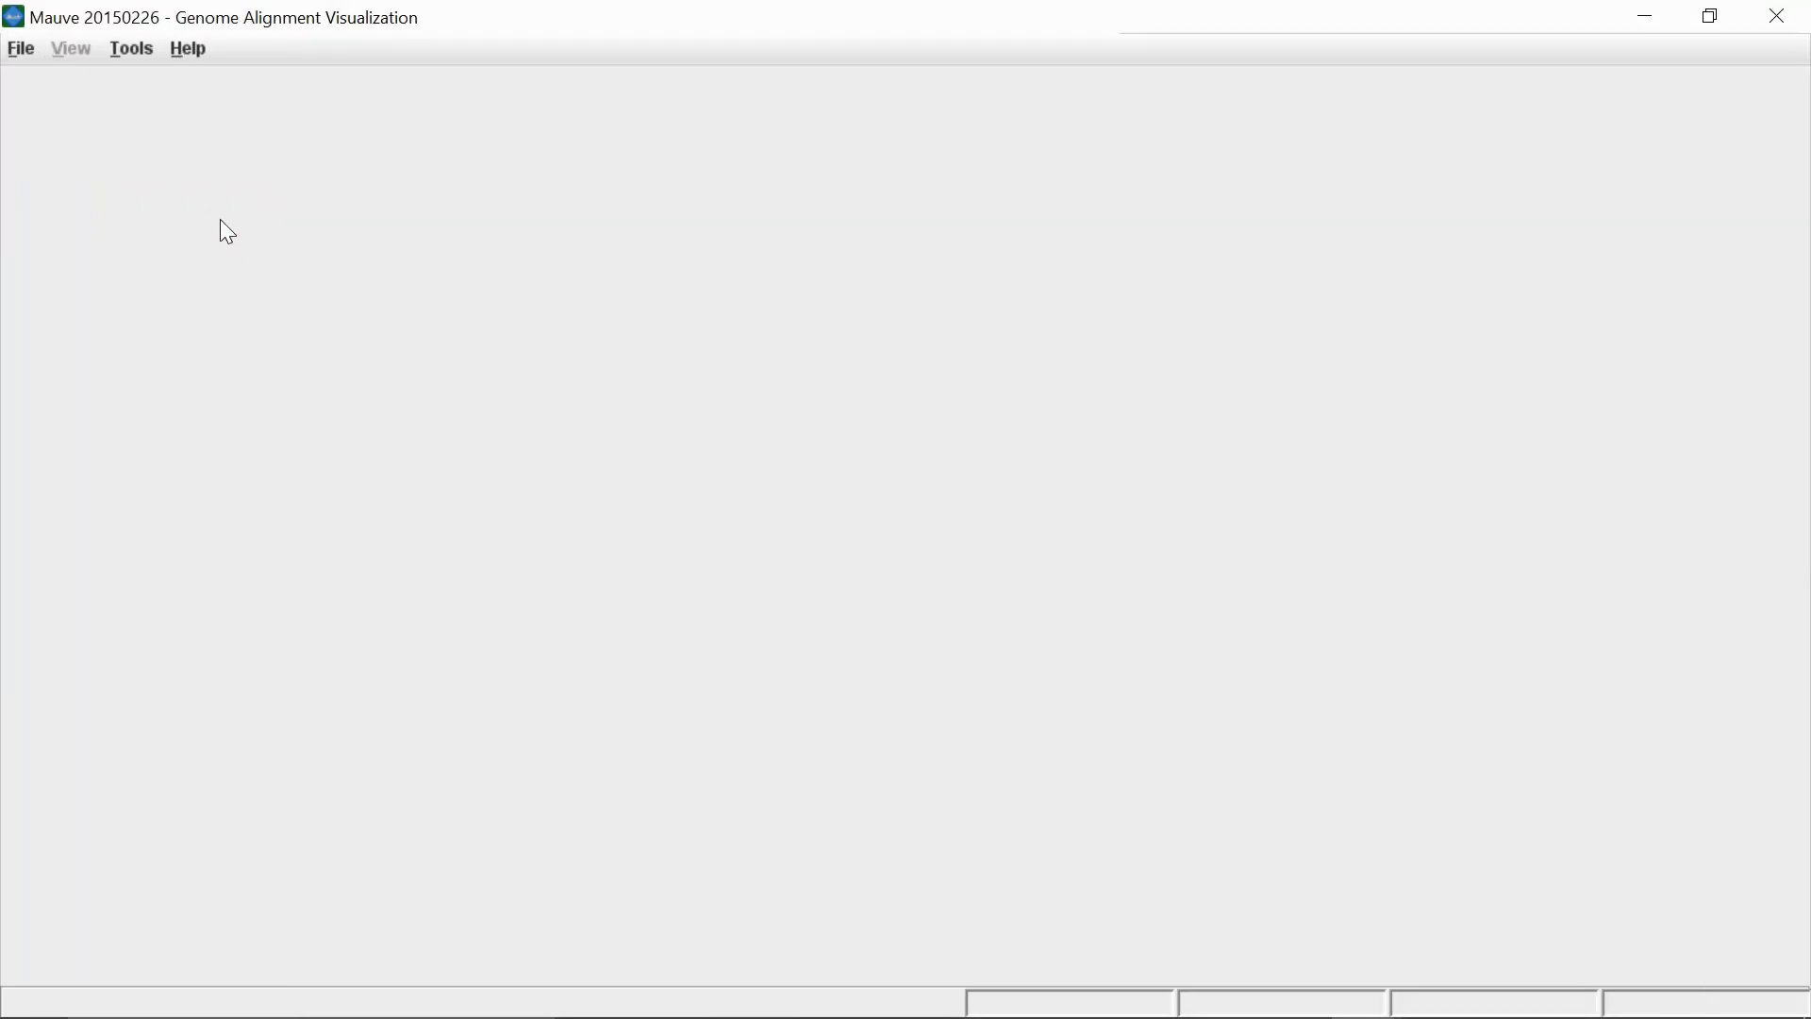
# - Open the saved alignment2 file from the alignment2 folder within the Desktop MAUVE folder
pyautogui.click(23, 55)
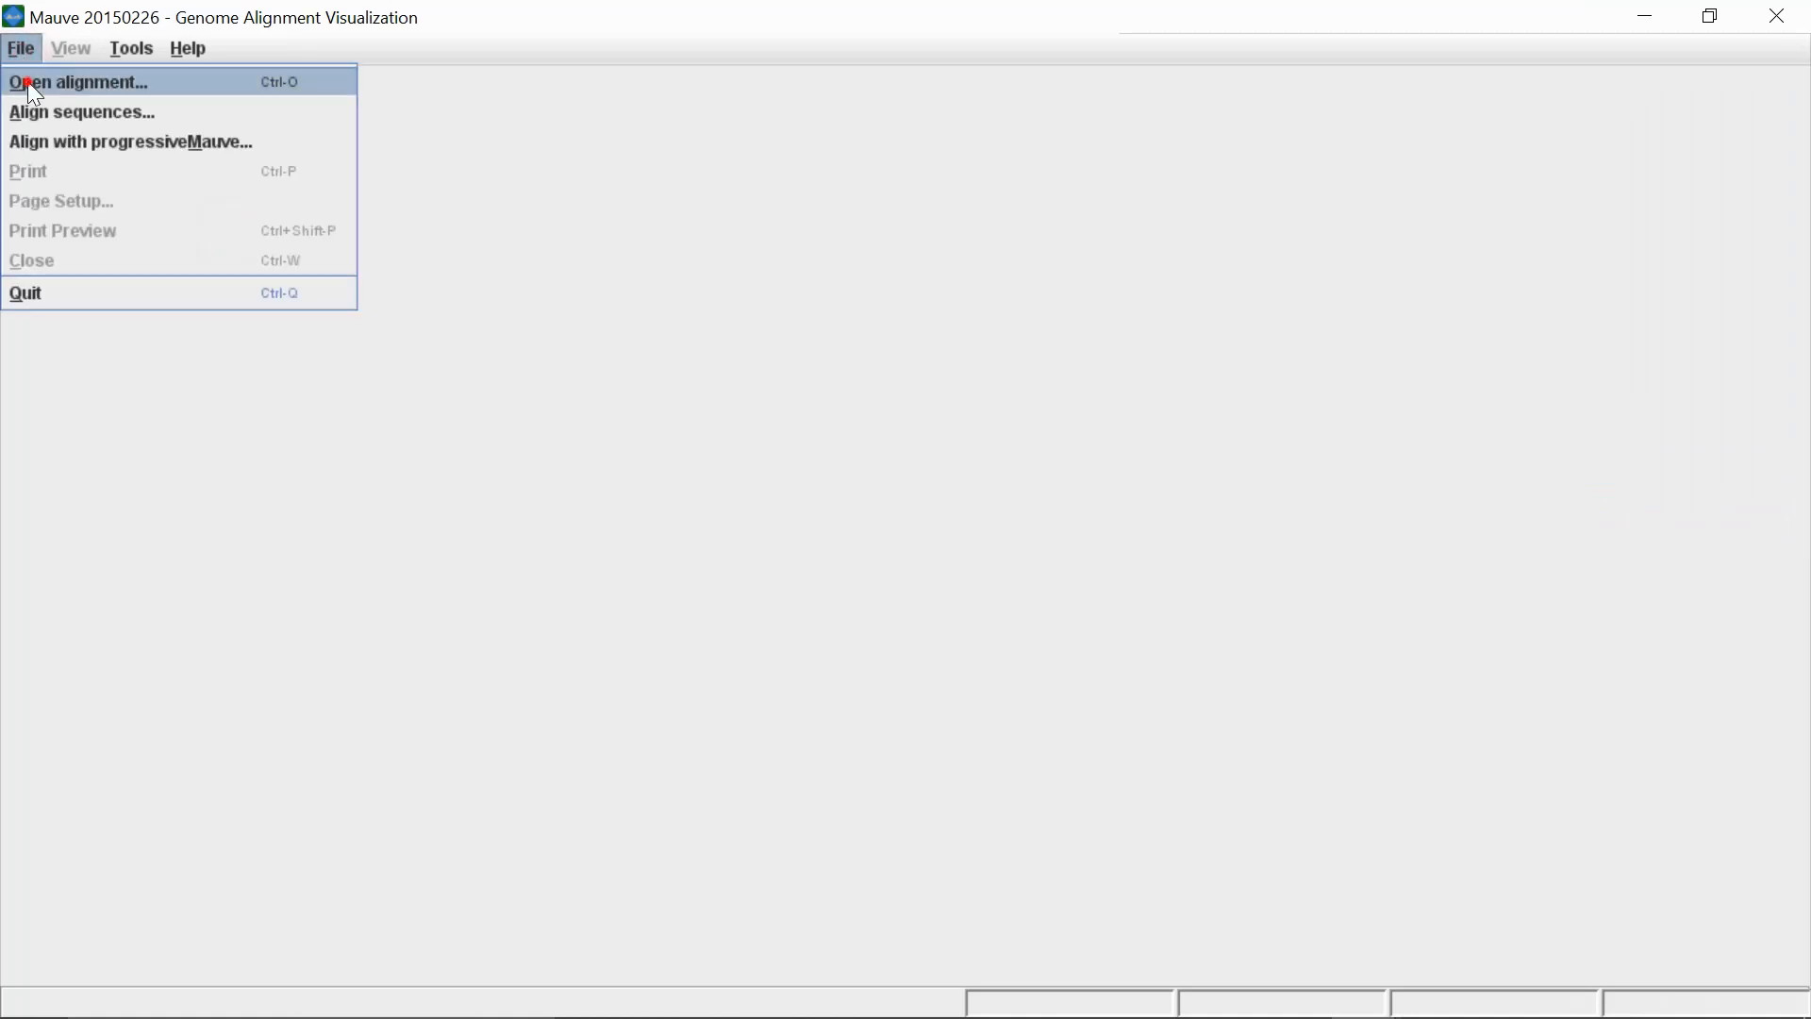
pyautogui.click(26, 81)
pyautogui.click(802, 331)
pyautogui.scroll(3, 787, 453)
pyautogui.click(745, 398)
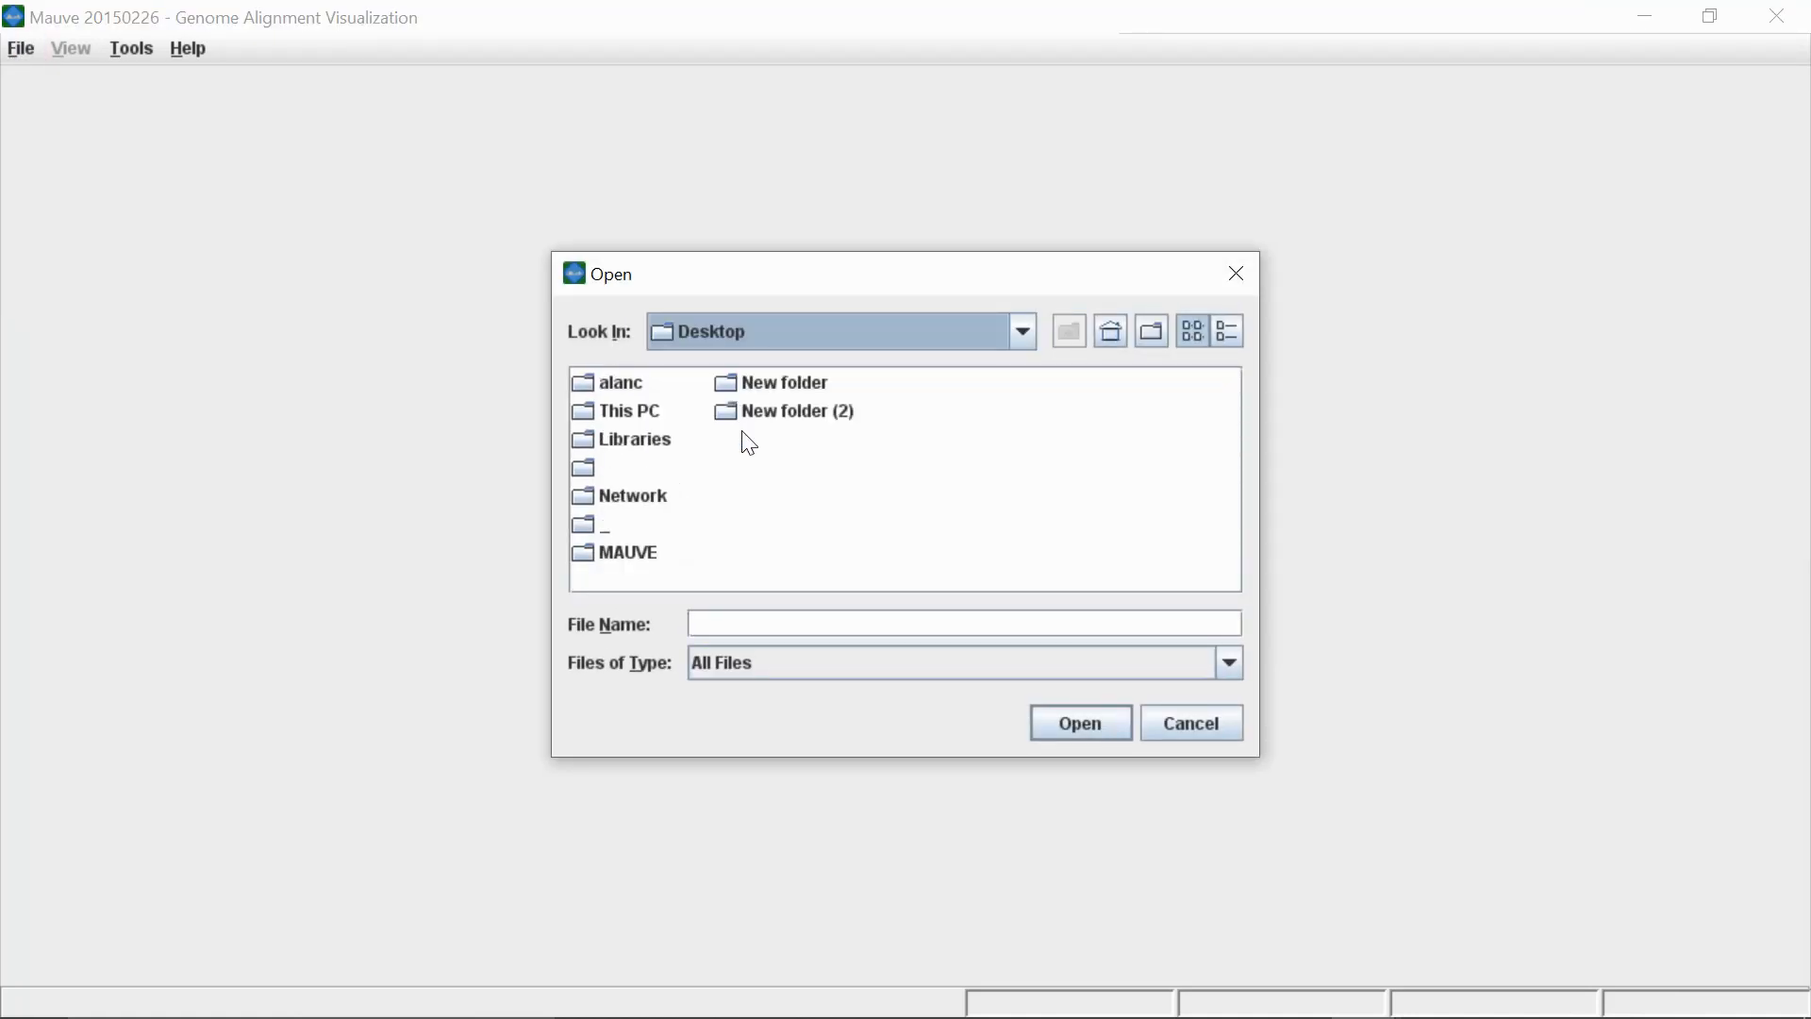
pyautogui.doubleClick(626, 552)
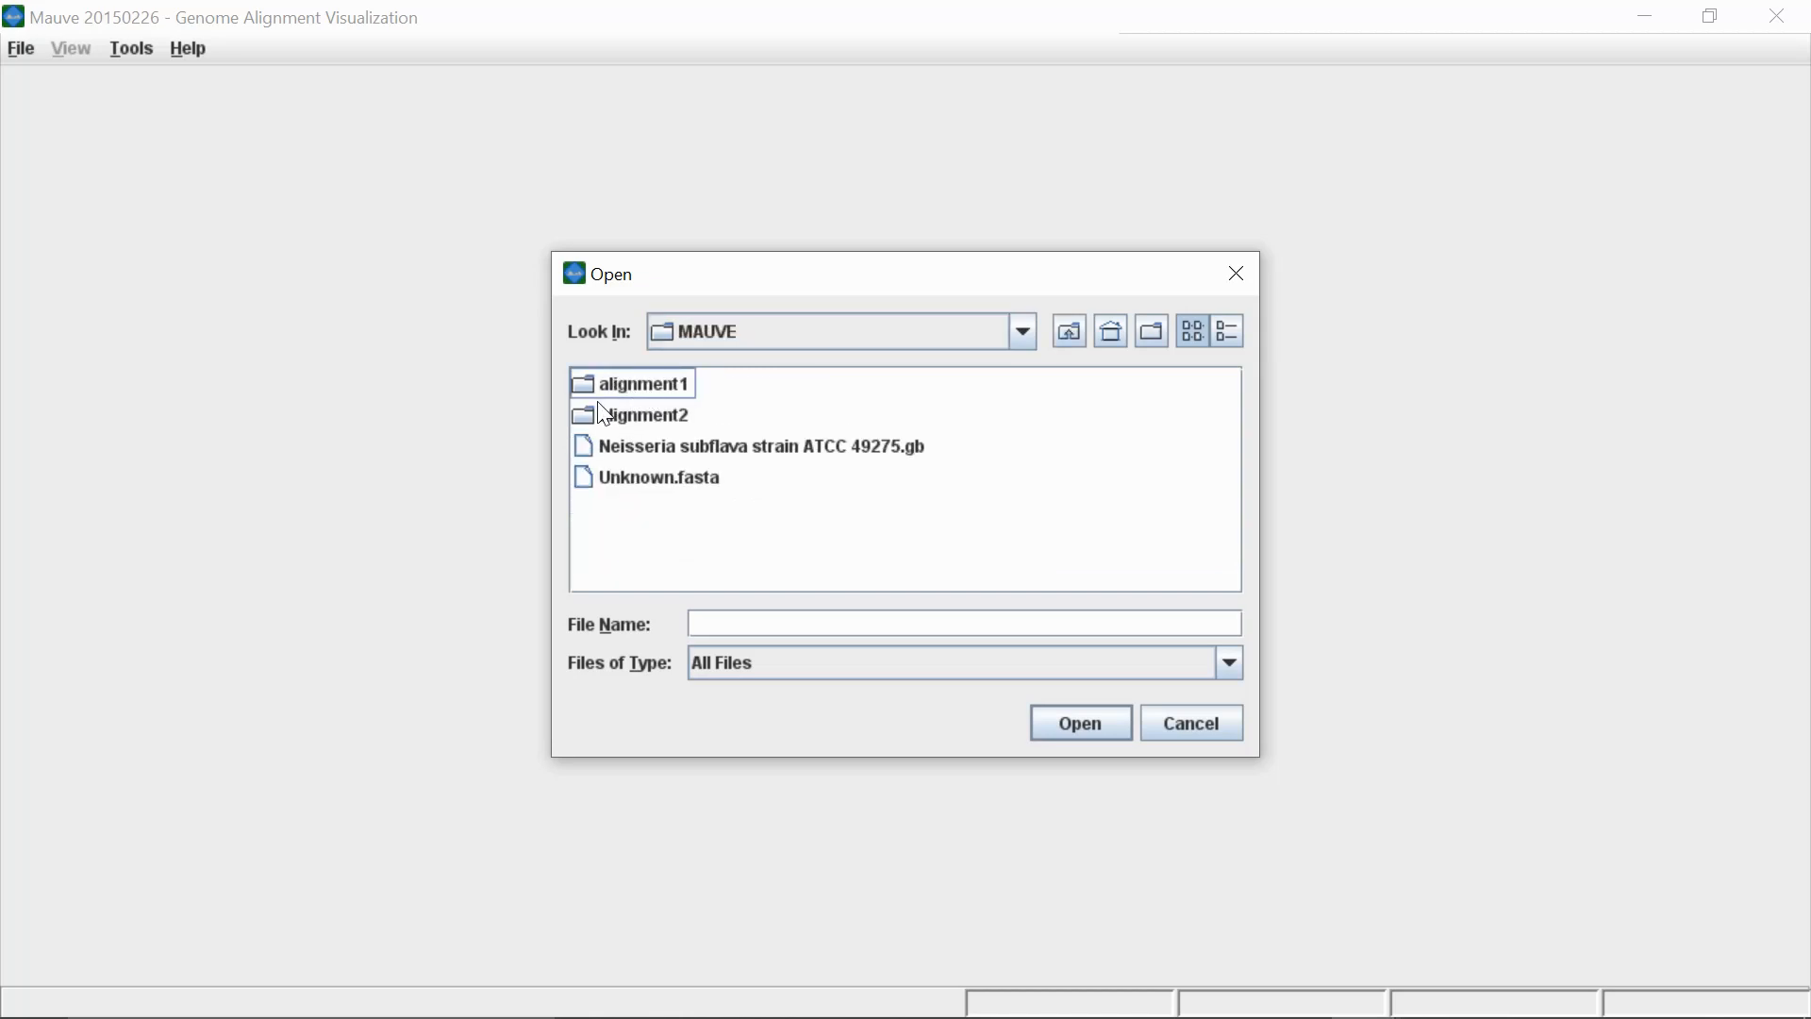
pyautogui.doubleClick(603, 415)
pyautogui.doubleClick(604, 386)
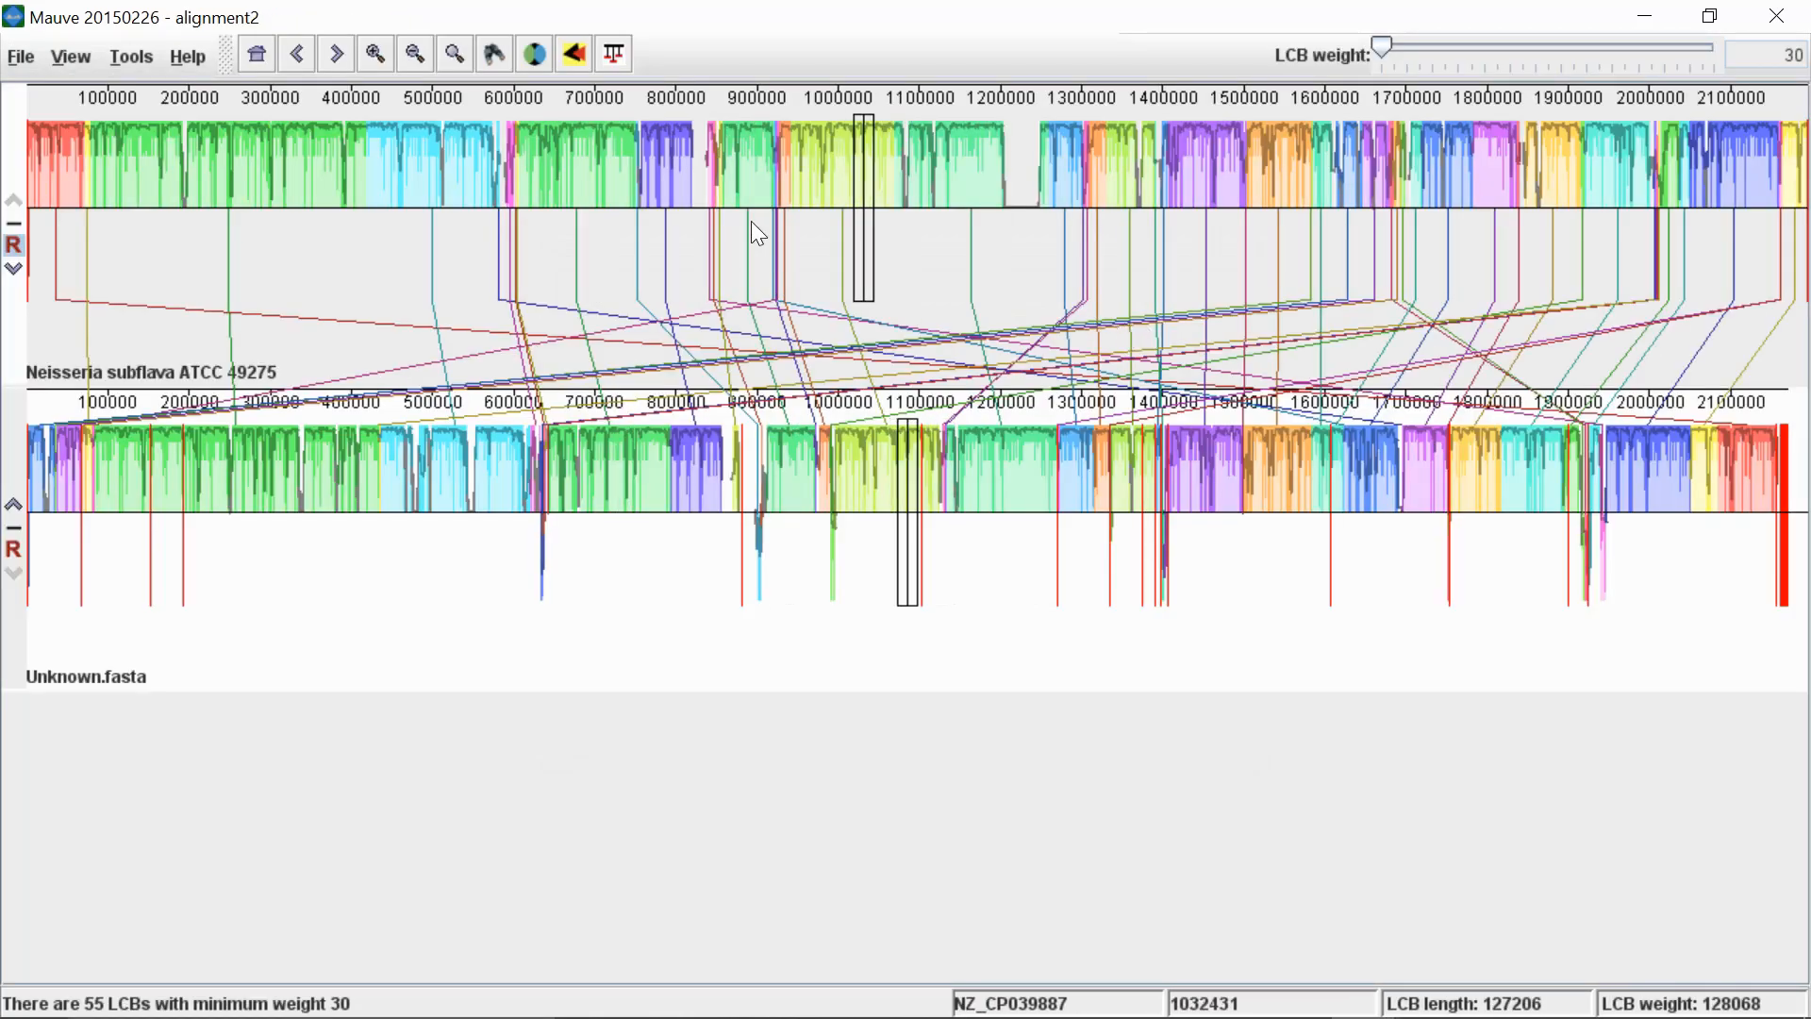
# - Switch to the Word document to review the listed goals, and return to the alignment2 folder in File Explorer
pyautogui.moveTo(799, 990)
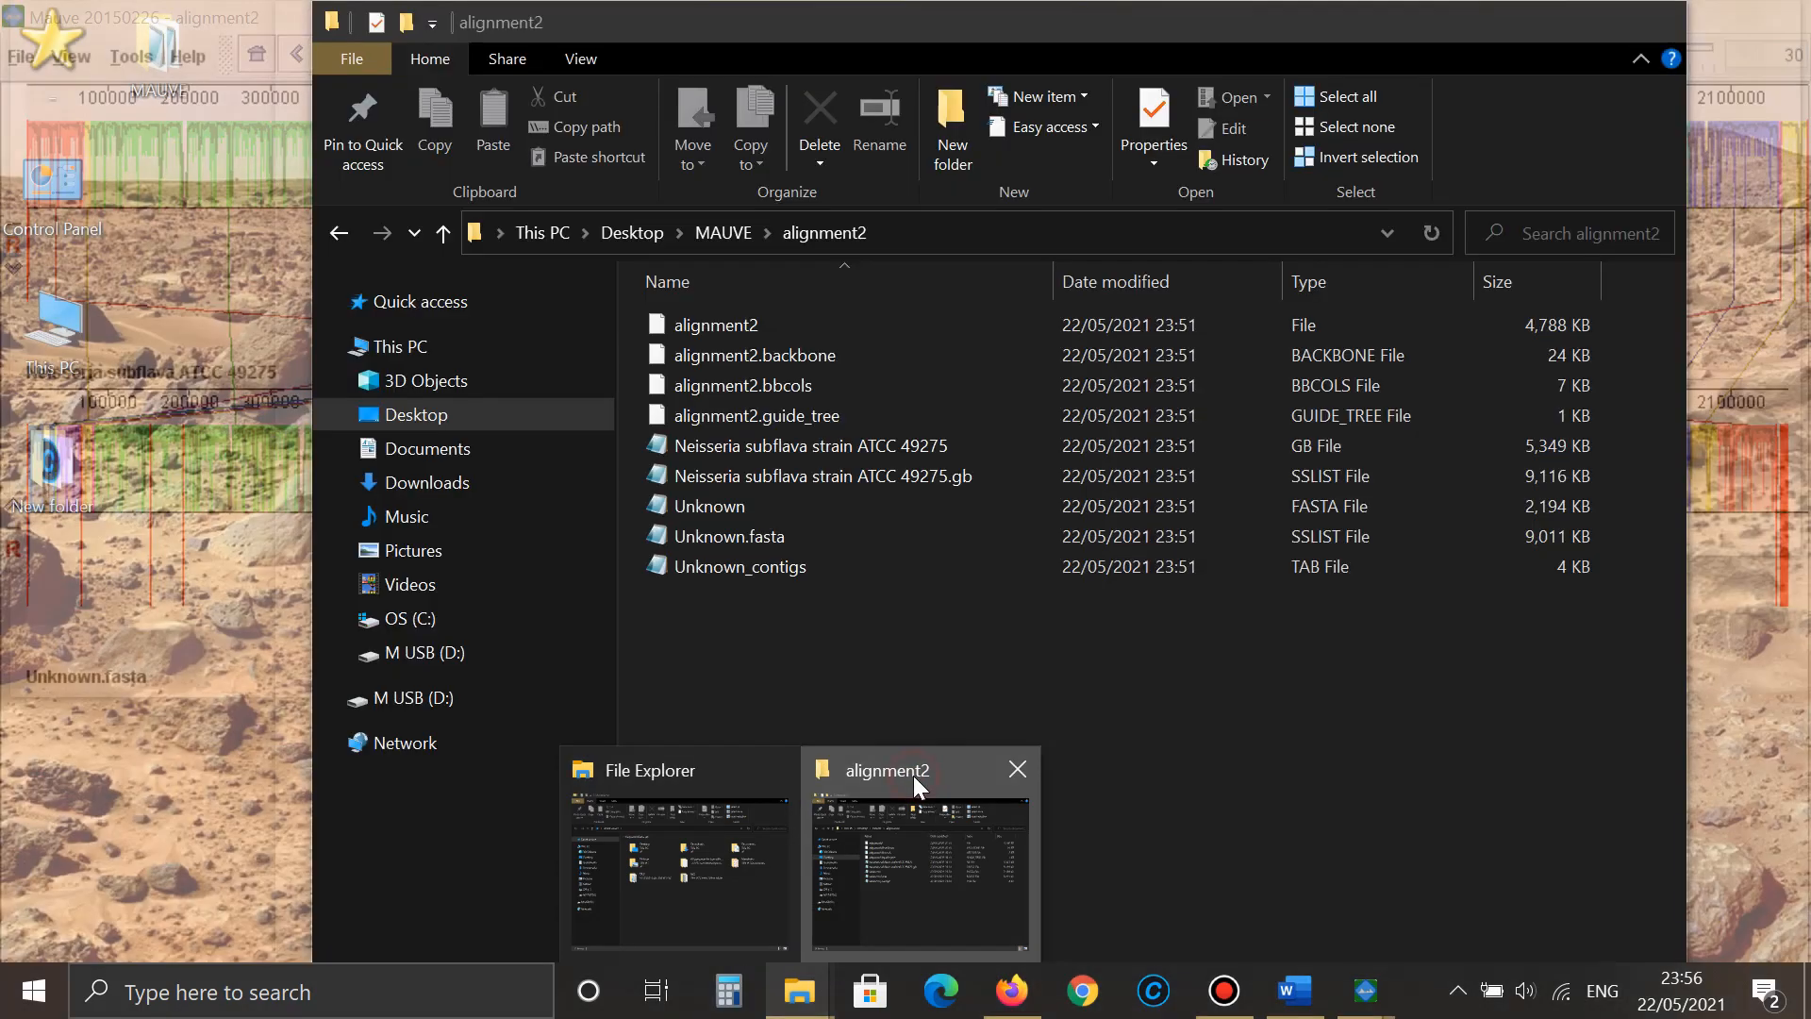
pyautogui.click(913, 775)
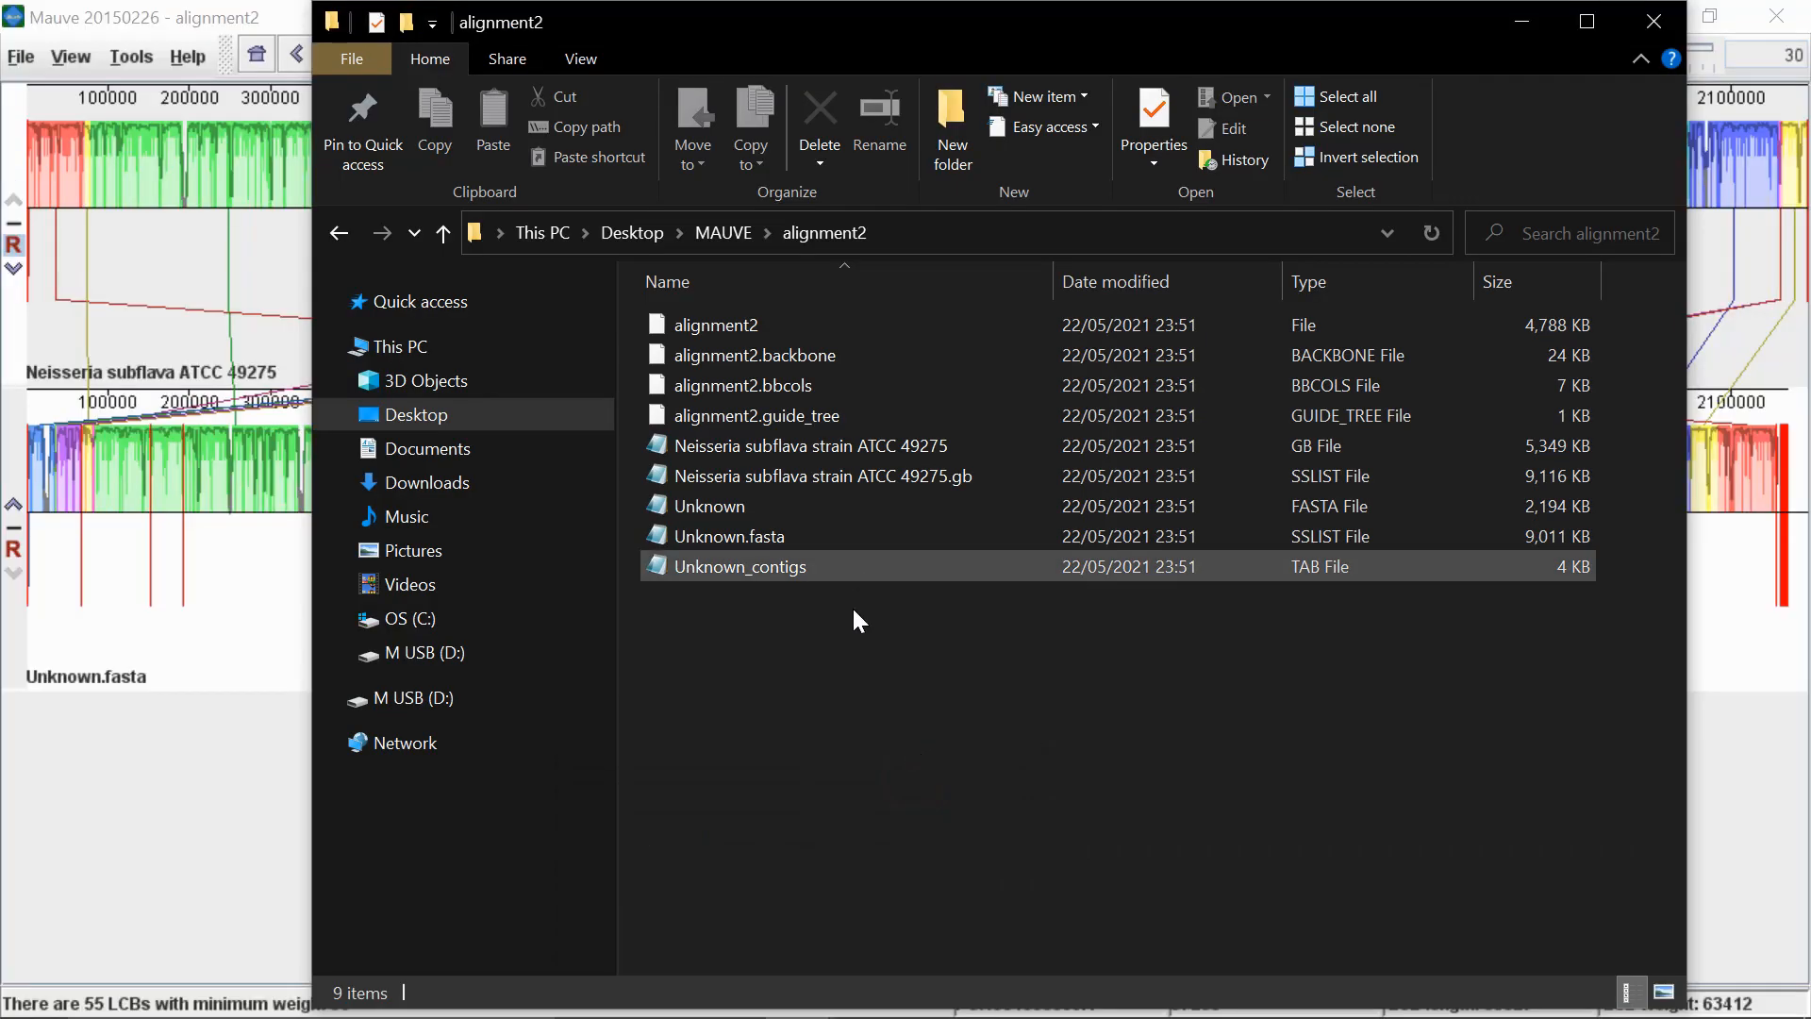
pyautogui.click(1295, 1005)
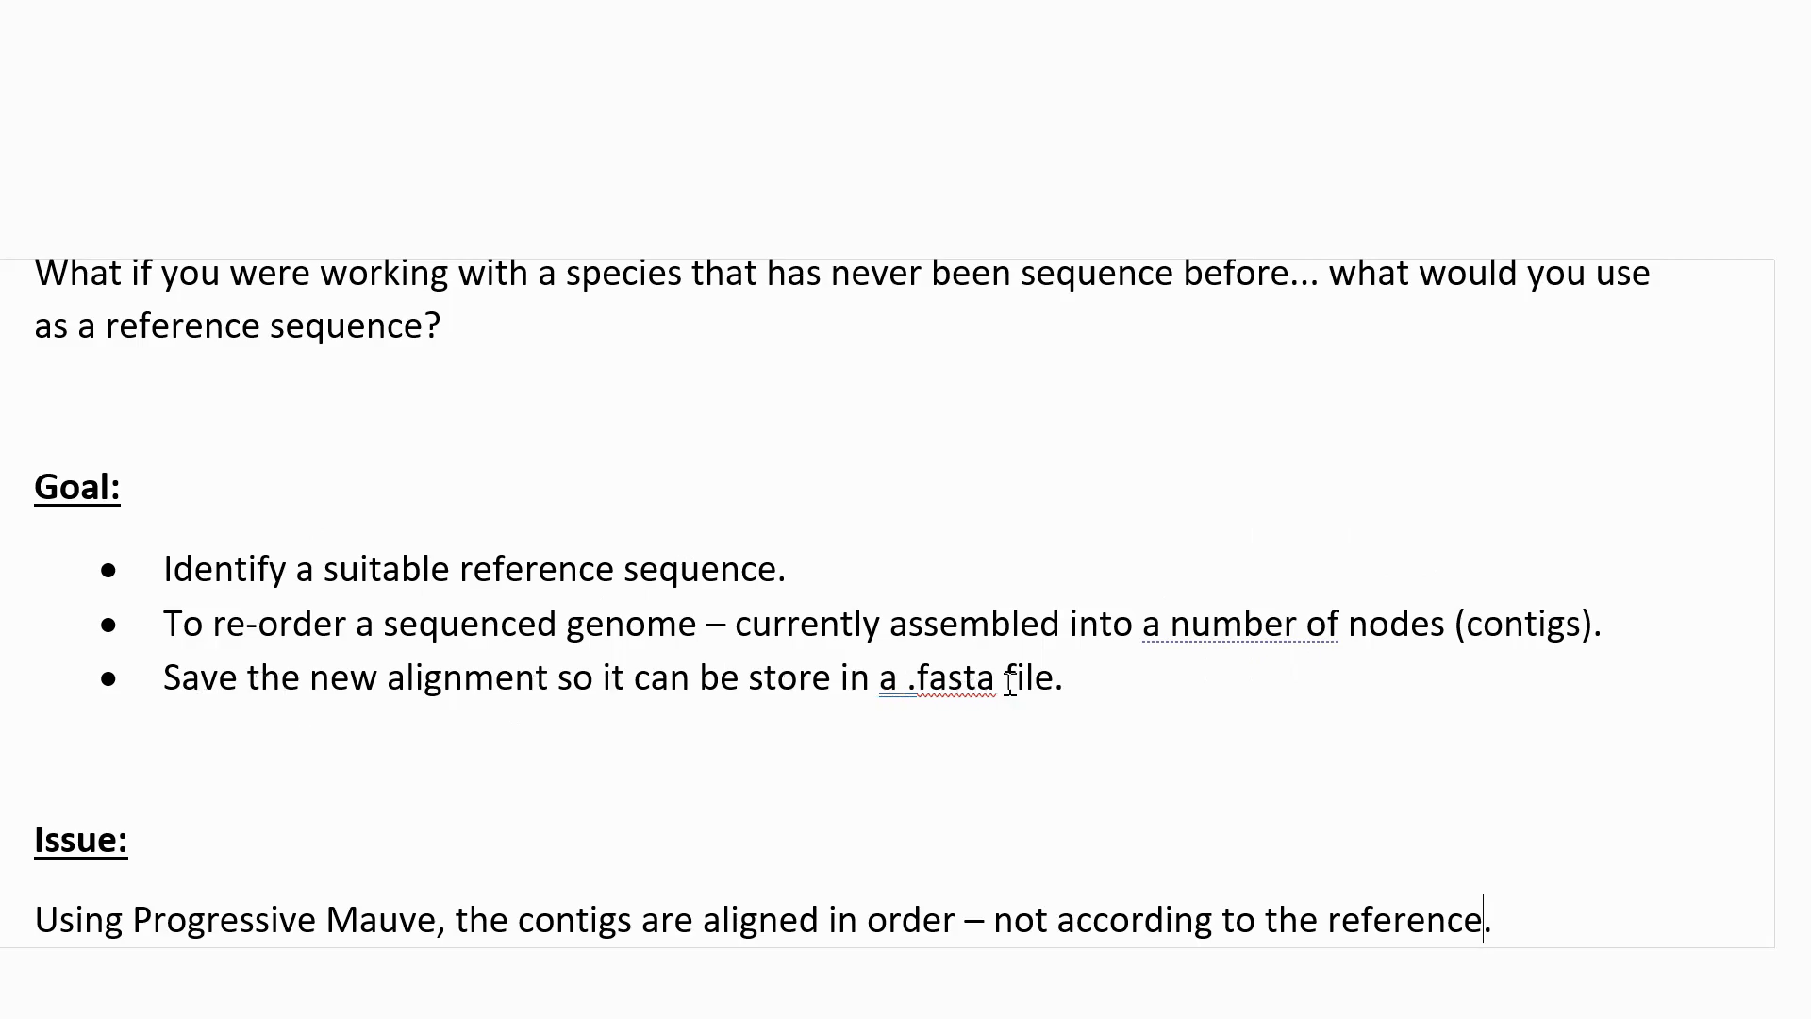
pyautogui.click(900, 802)
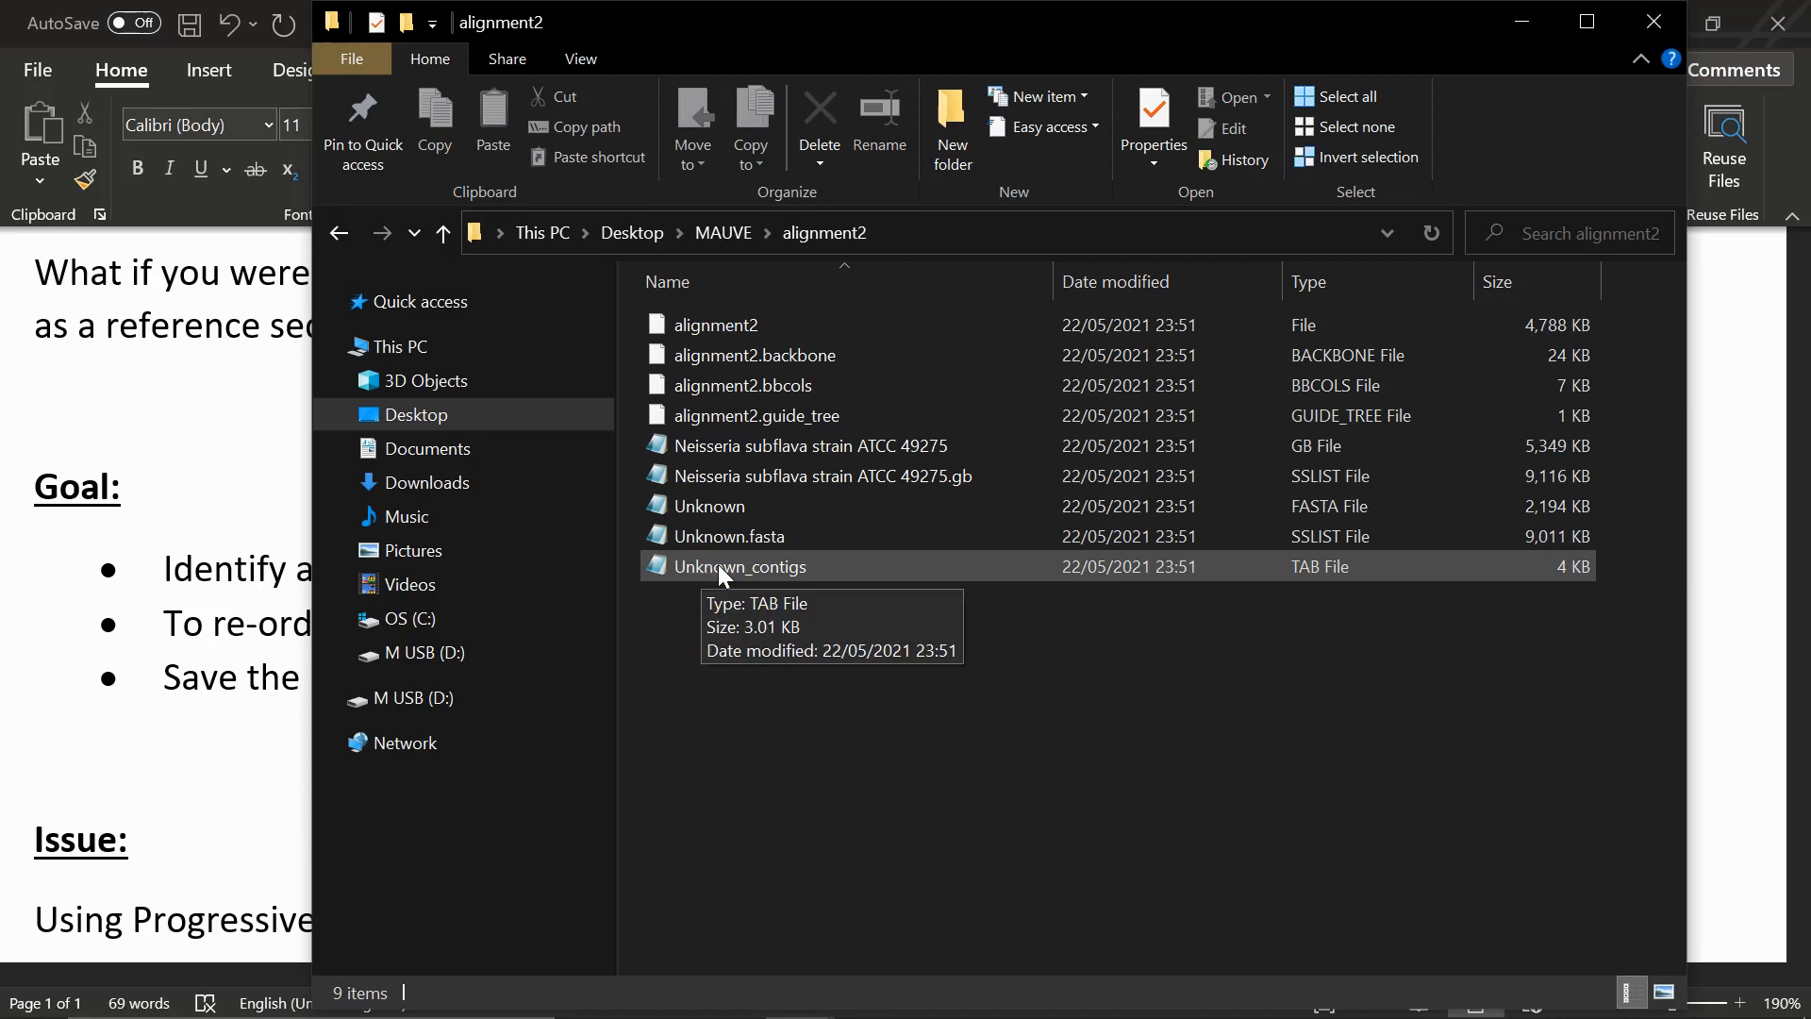
# - Open the Unknown_contigs TAB file from the alignment2 folder in Notepad
pyautogui.click(773, 564)
pyautogui.rightClick(773, 564)
pyautogui.click(861, 635)
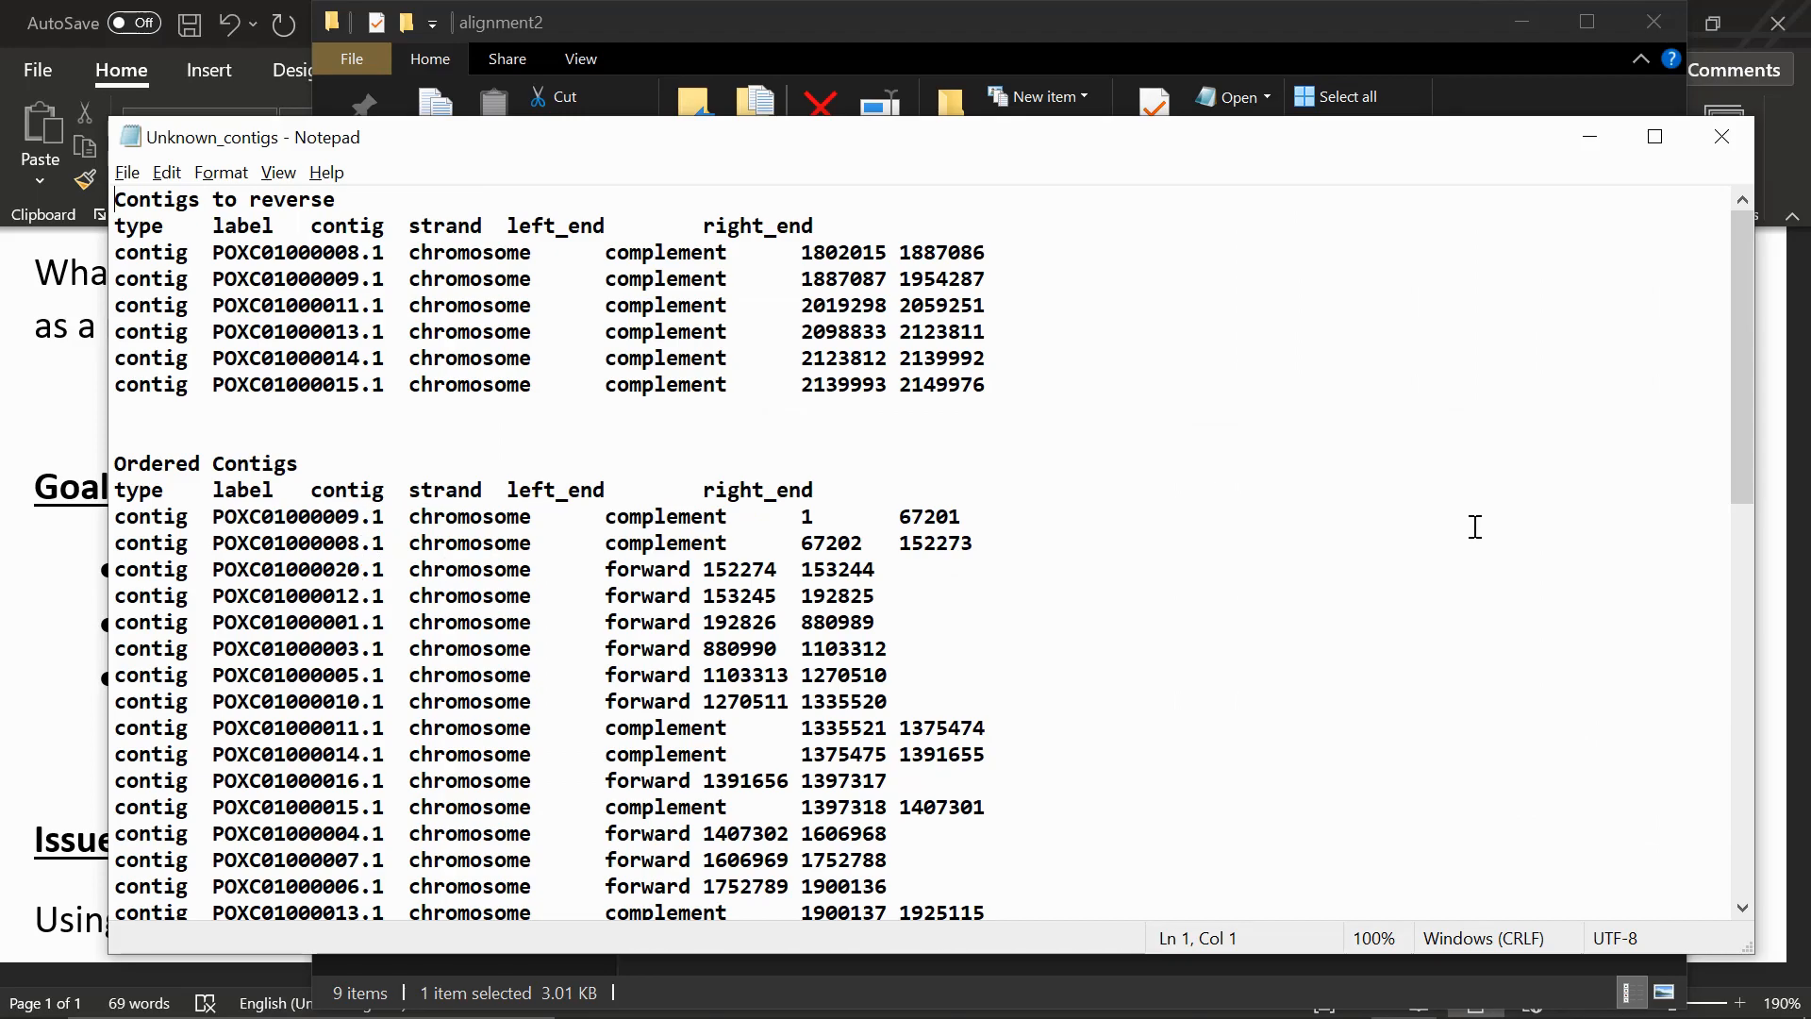
# - Examine the section of contigs with conflicting ordering information, highlighting its heading and the 13.1 ending of the first contig label
pyautogui.moveTo(1734, 410); pyautogui.dragTo(1737, 772)
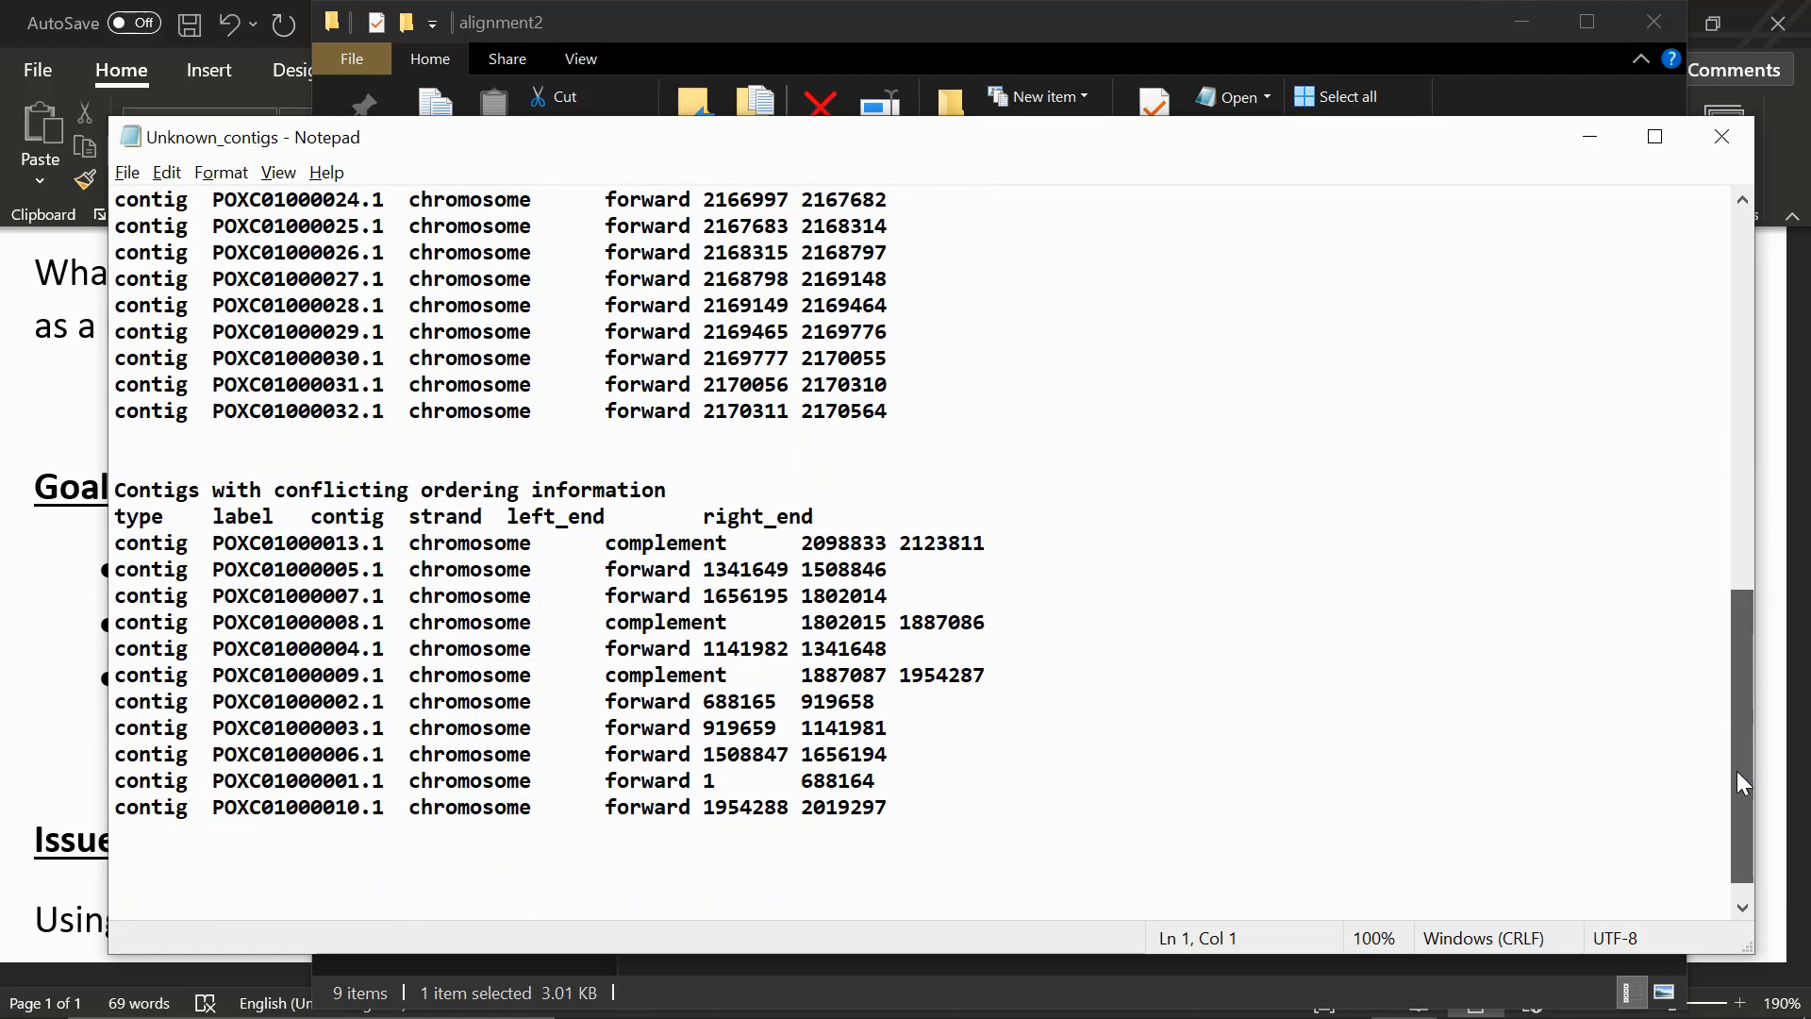
pyautogui.moveTo(1737, 772); pyautogui.dragTo(1737, 771)
pyautogui.click(114, 490)
pyautogui.keyDown('shift'); pyautogui.click(663, 484); pyautogui.keyUp('shift')
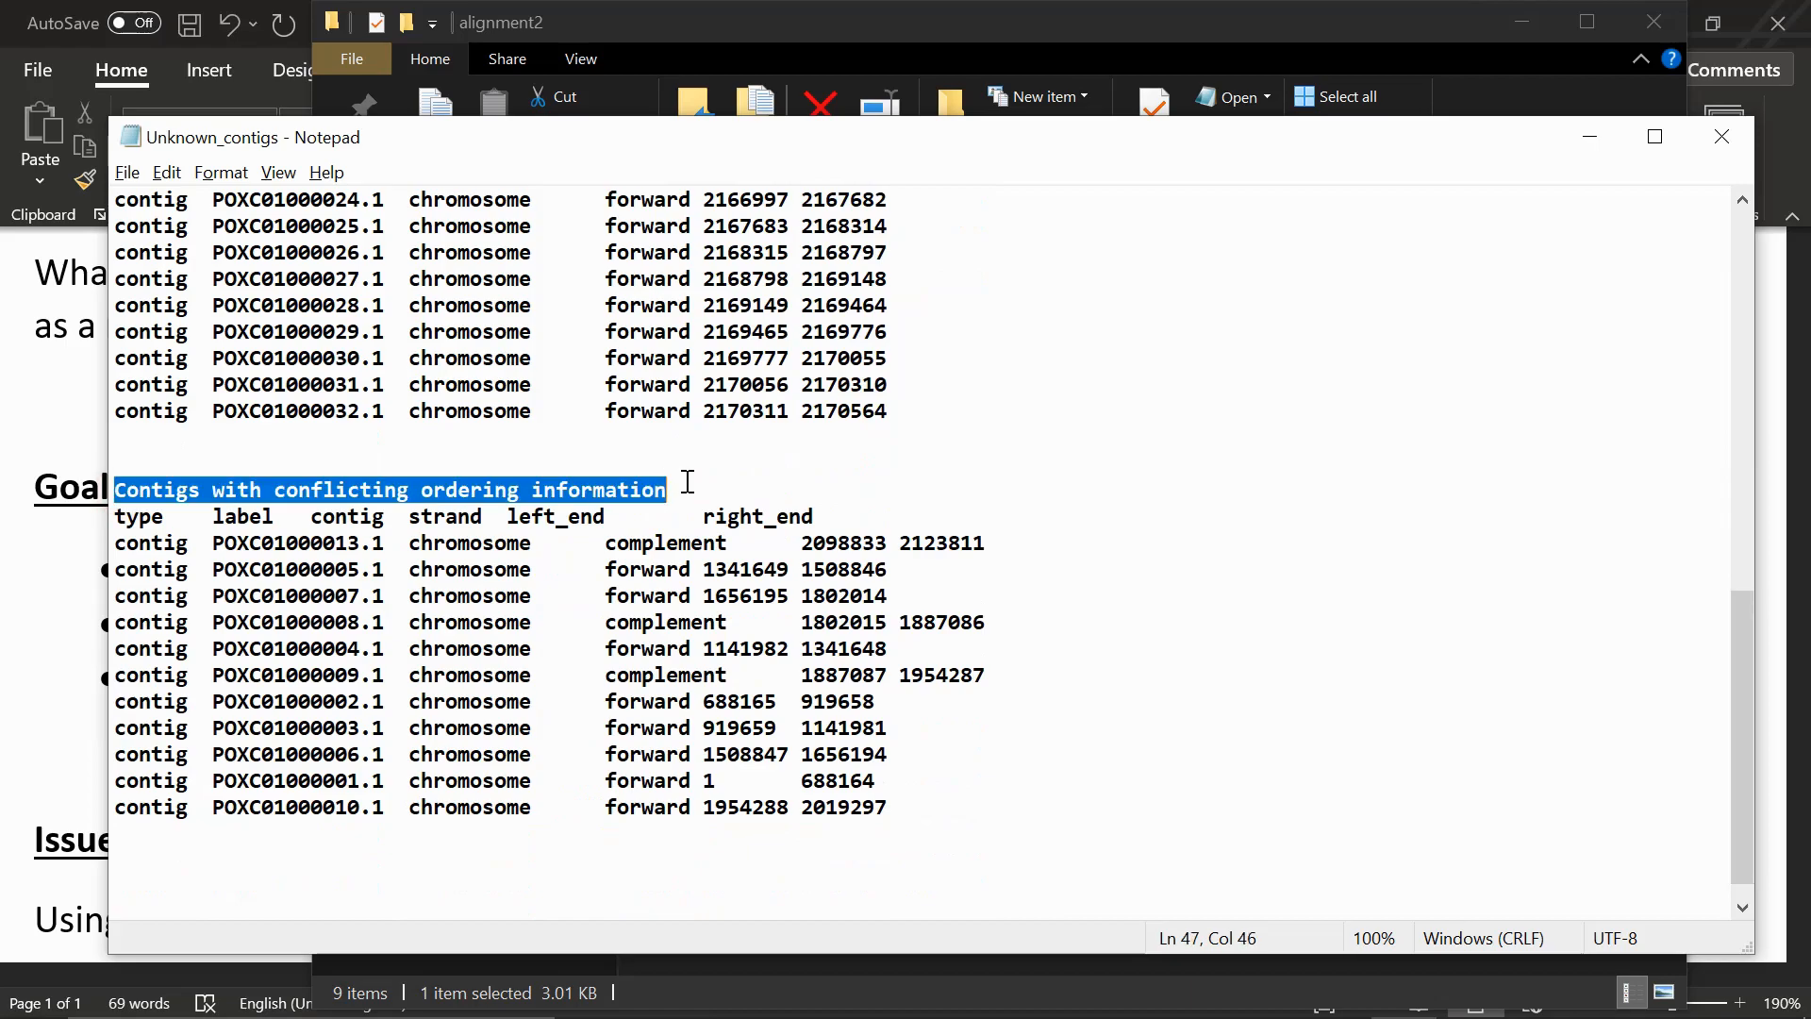
pyautogui.moveTo(1335, 991)
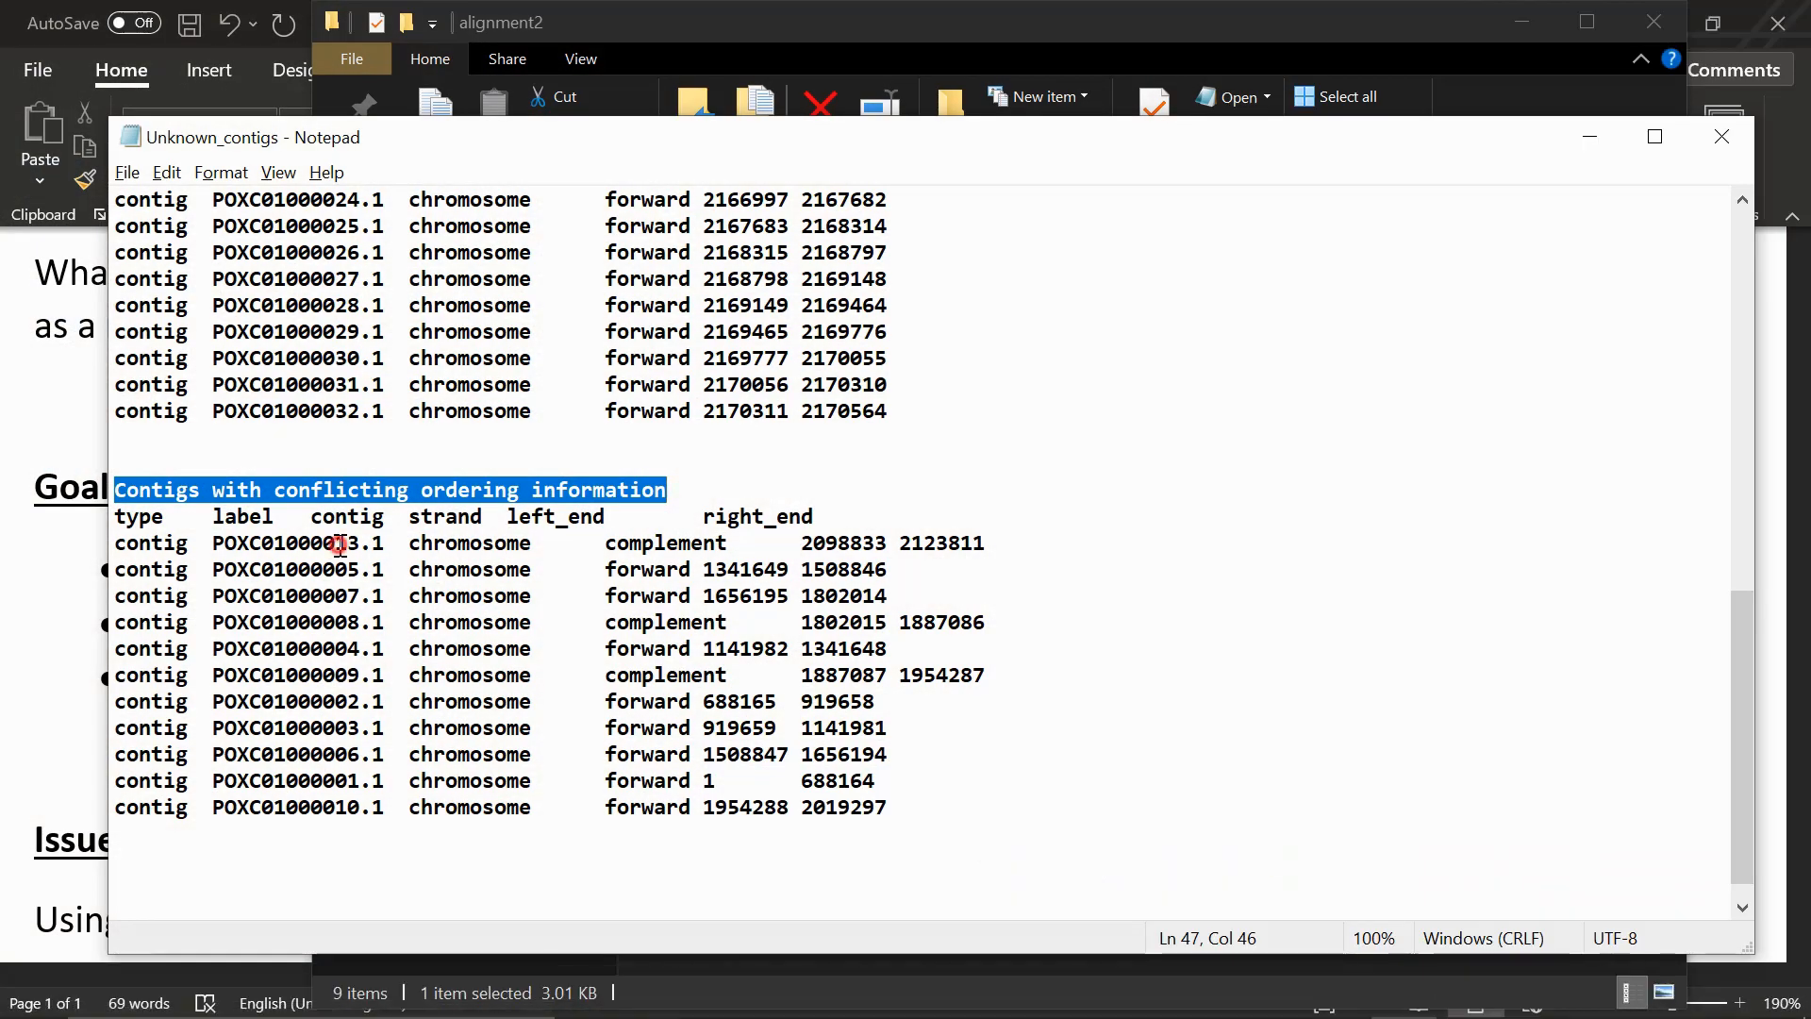
pyautogui.moveTo(335, 543); pyautogui.dragTo(385, 542)
# - Switch to the reordered alignment2 window in Mauve and inspect the contigs across the full genome
pyautogui.moveTo(1335, 991)
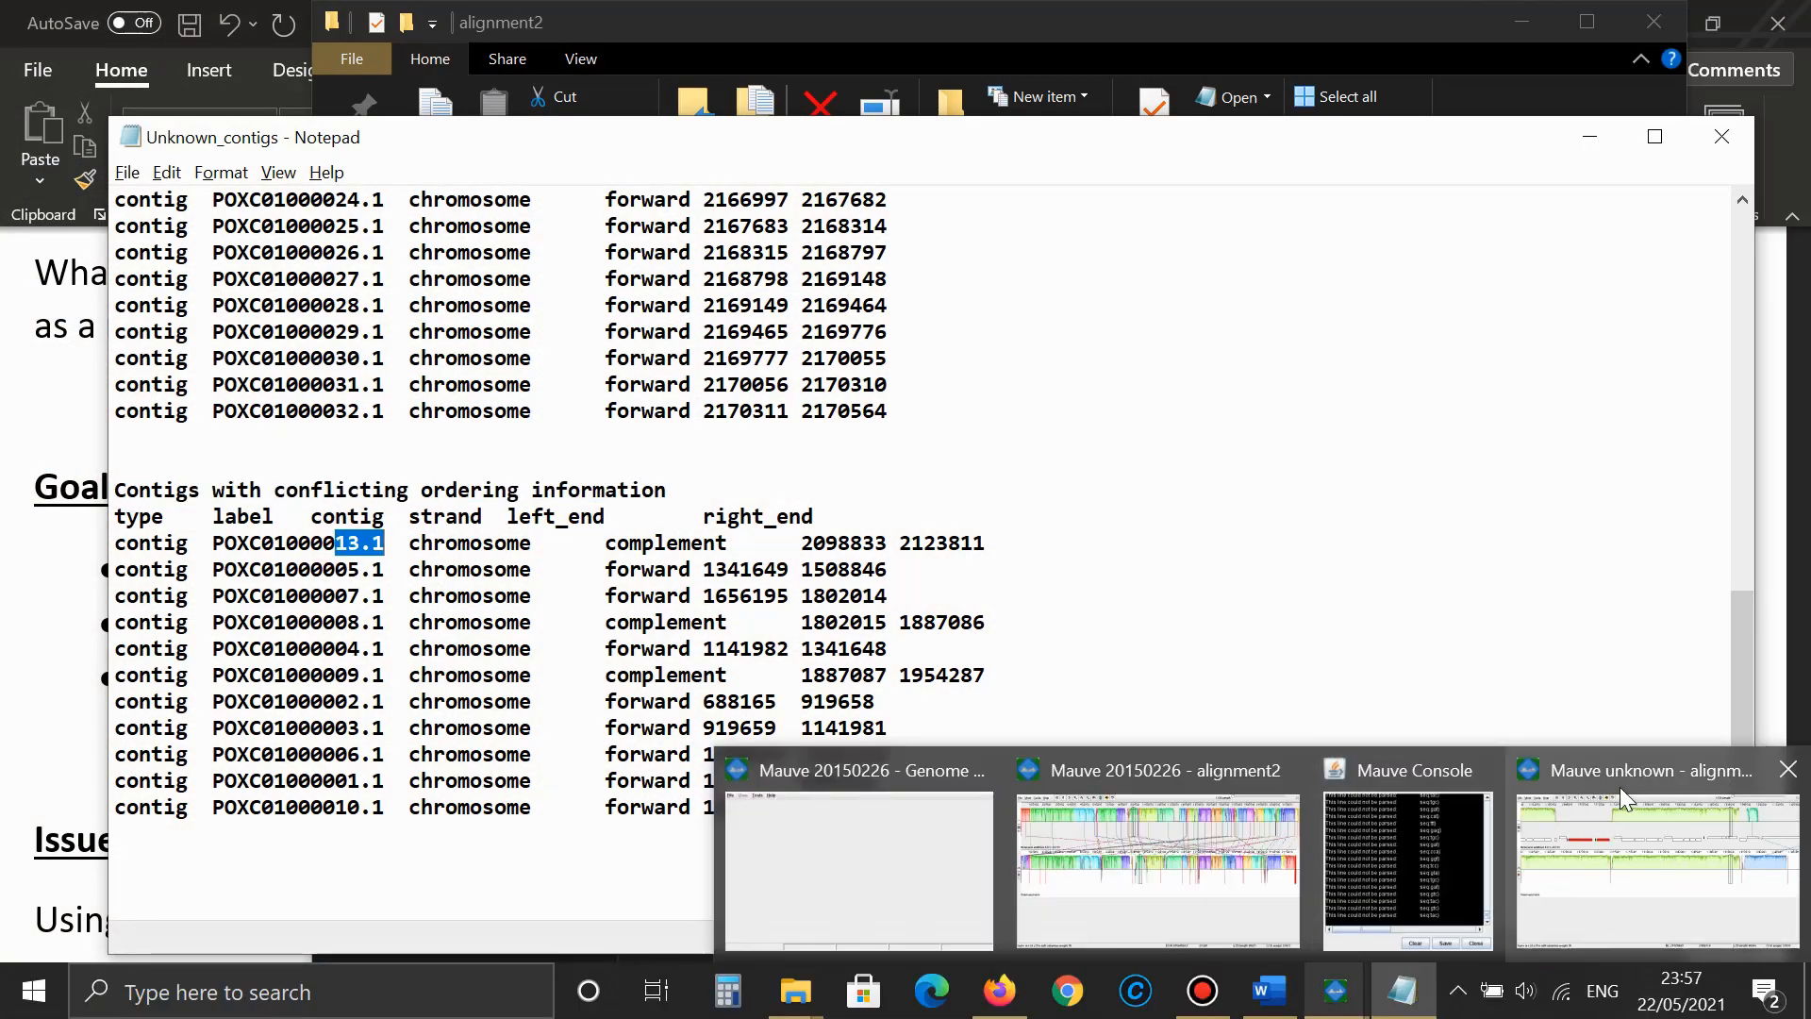
pyautogui.click(1656, 910)
pyautogui.click(337, 54)
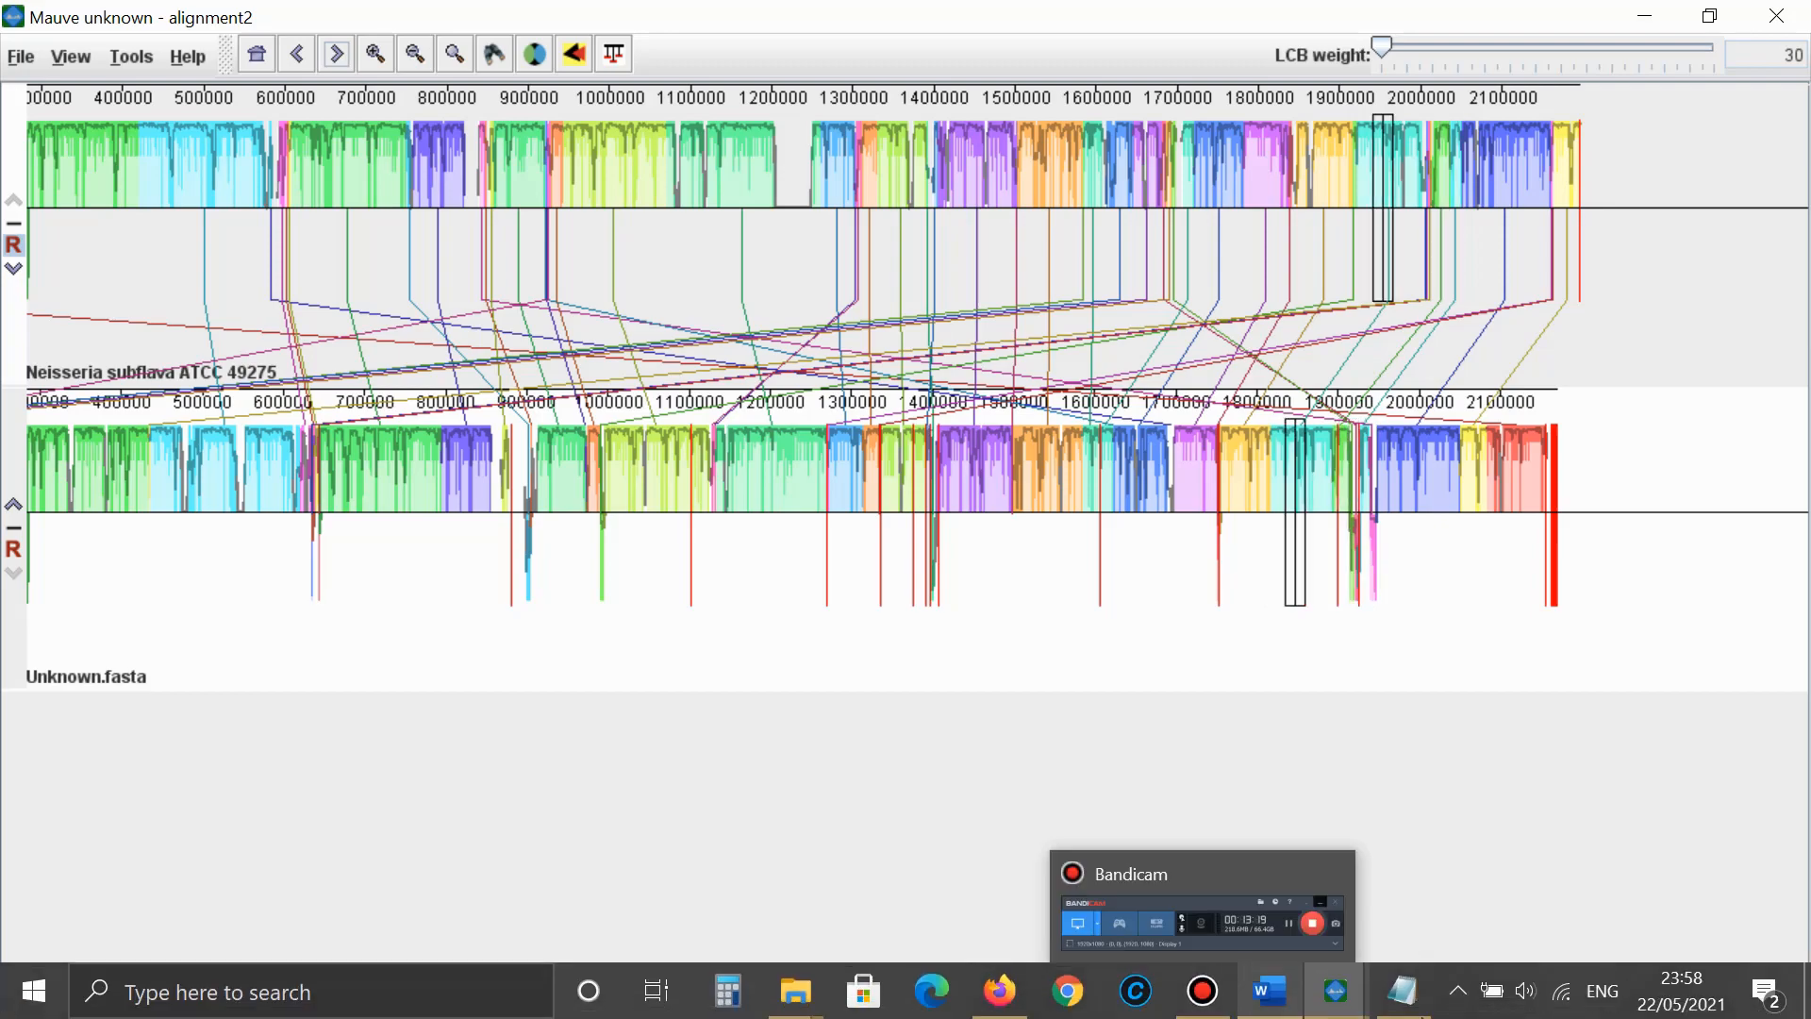
# - Return to the Unknown_contigs file in Notepad and highlight the "Contigs to reverse" heading
pyautogui.moveTo(1403, 990)
pyautogui.click(1396, 843)
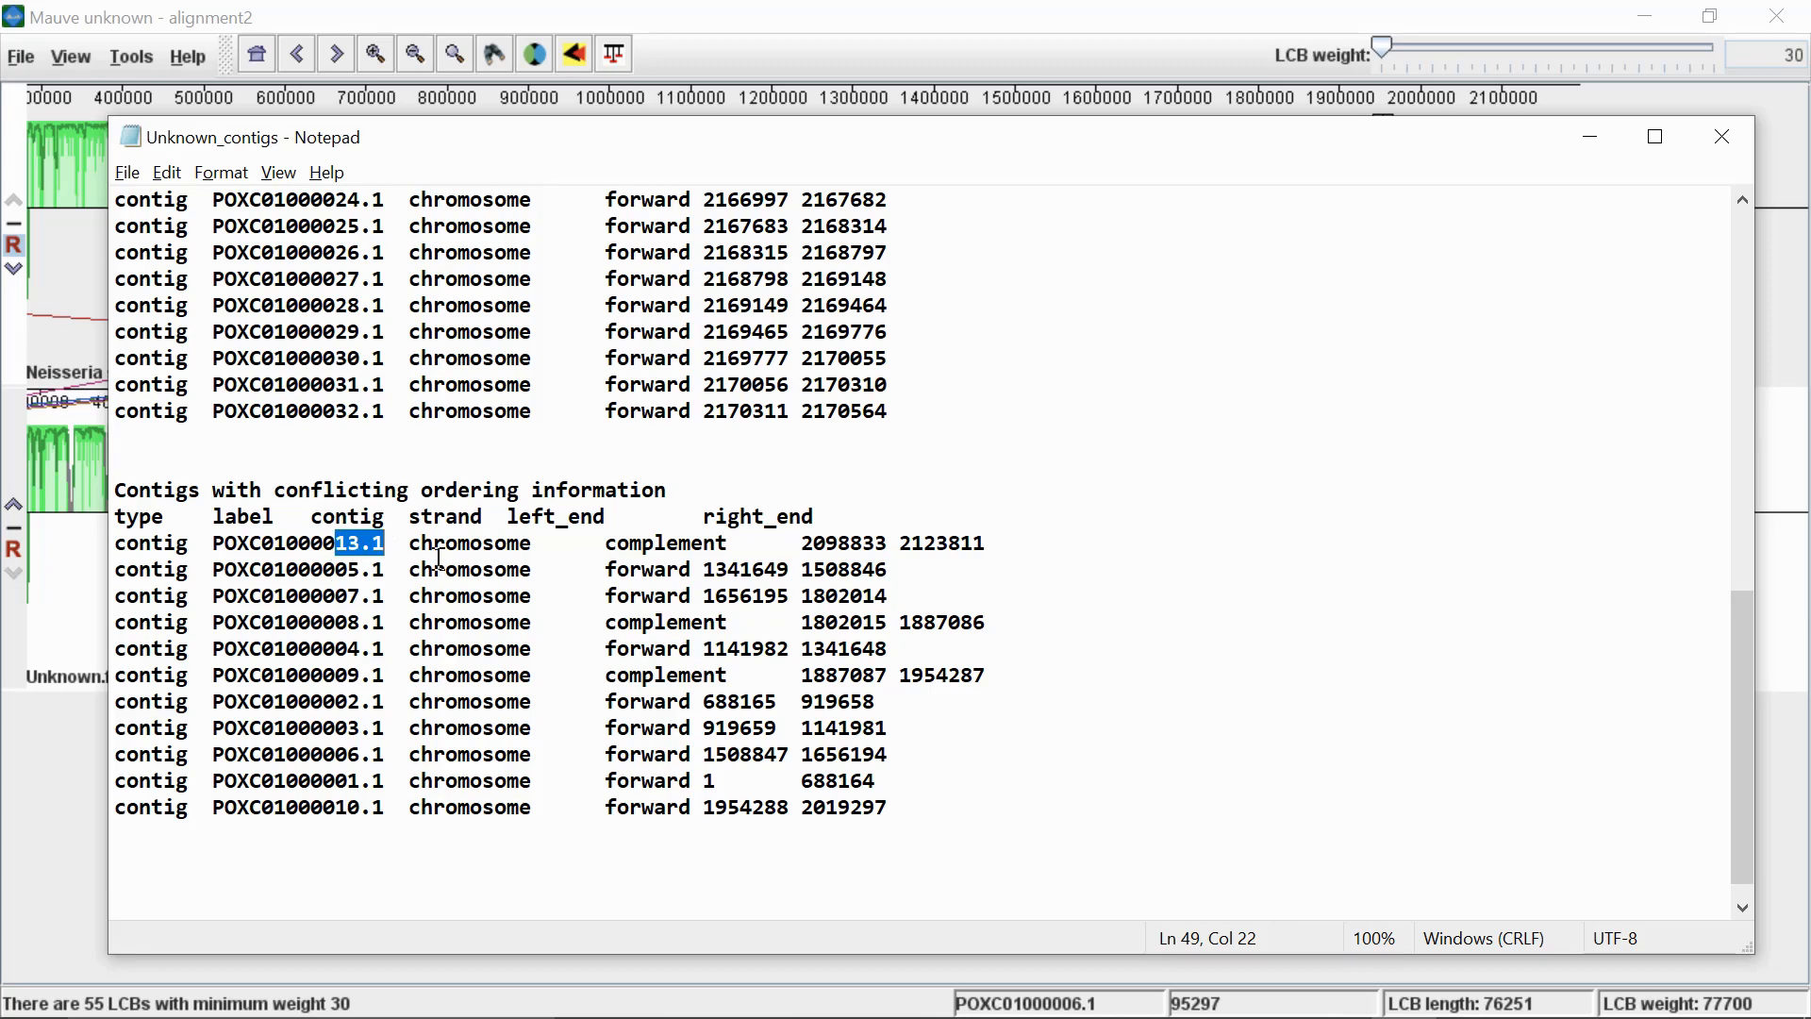
pyautogui.moveTo(1744, 689); pyautogui.dragTo(1733, 287)
pyautogui.moveTo(115, 200); pyautogui.dragTo(337, 202)
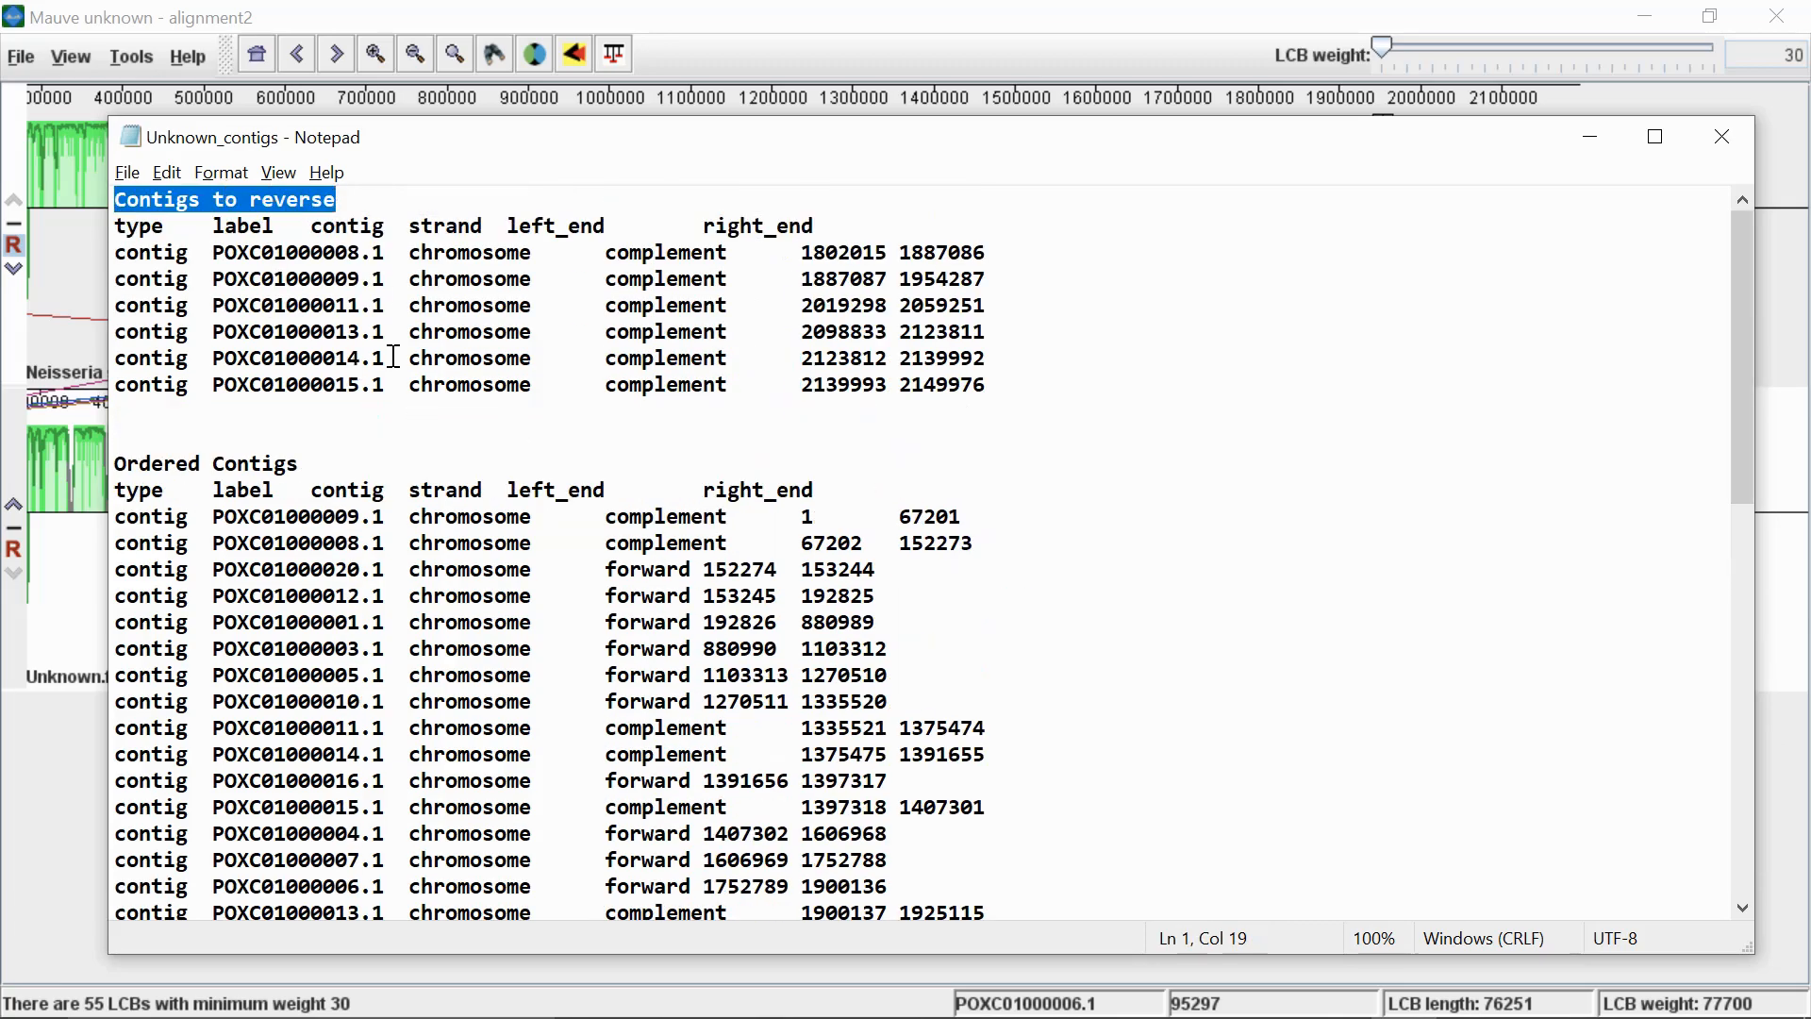
# - Compare the contig file with the alignment behind it and highlight the whole Ordered Contigs list through POXC01000032.1
pyautogui.moveTo(598, 148); pyautogui.dragTo(561, 441)
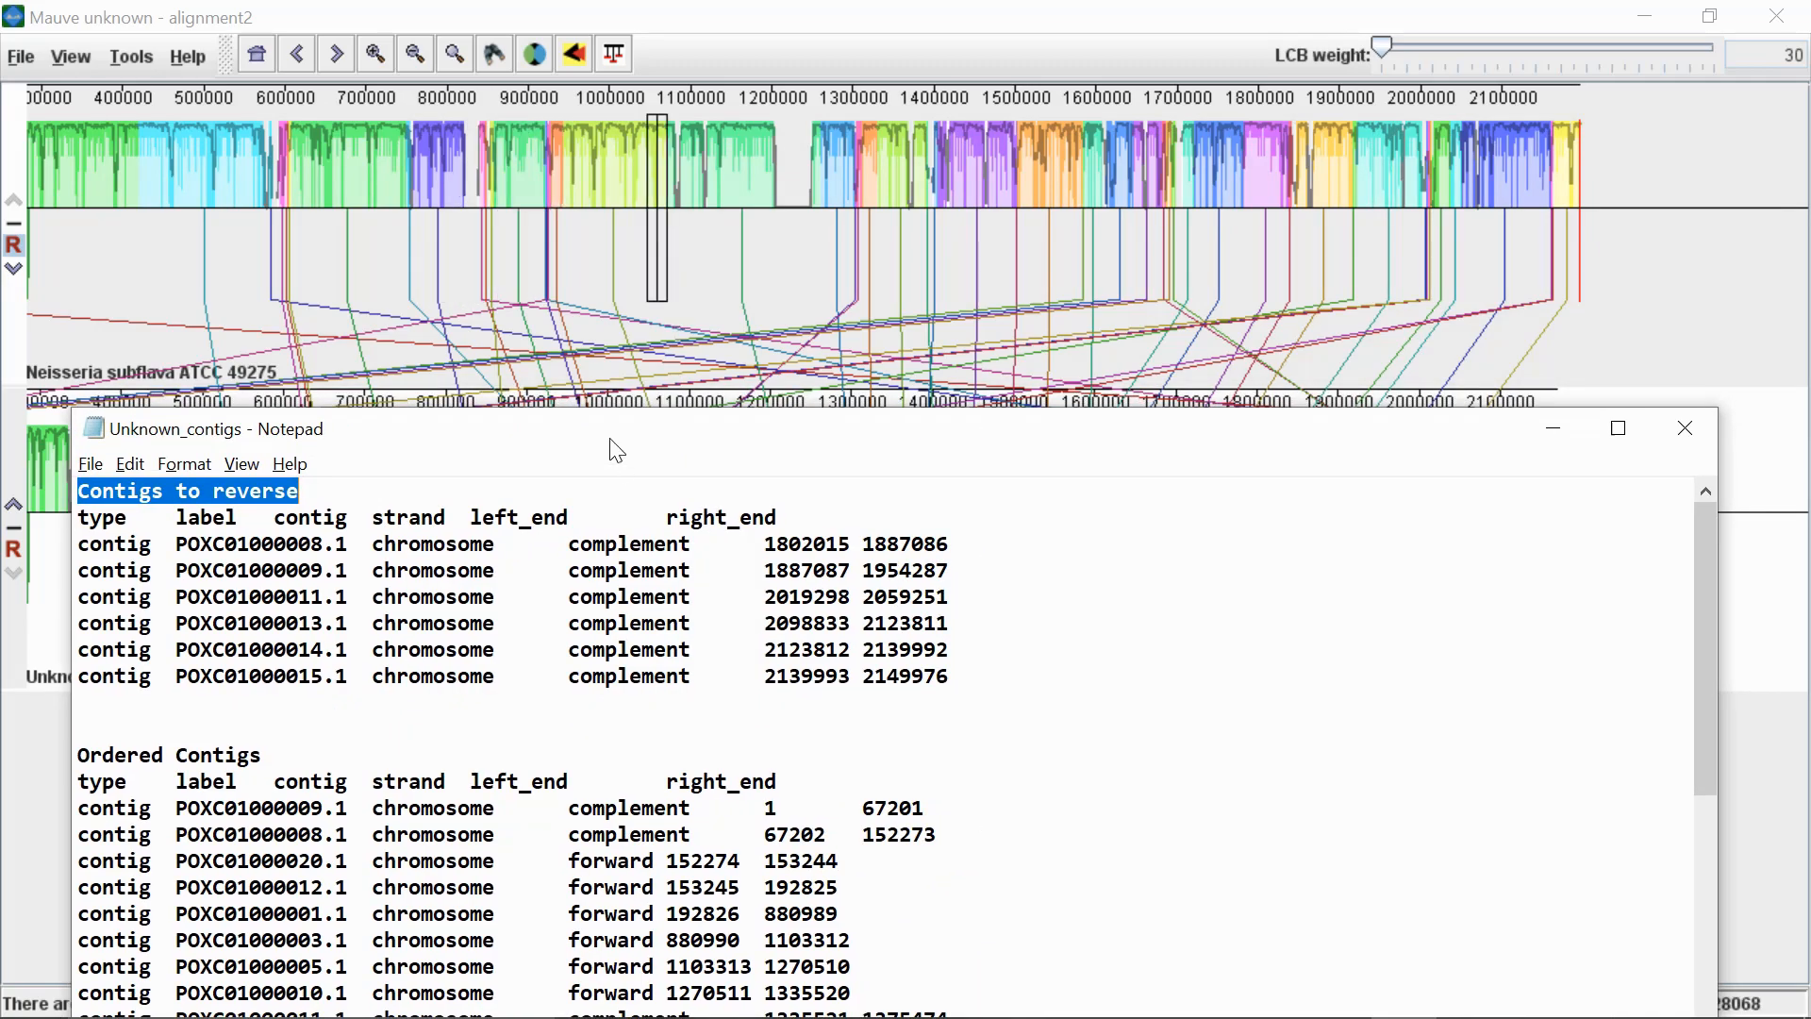
pyautogui.moveTo(613, 436); pyautogui.dragTo(617, 138)
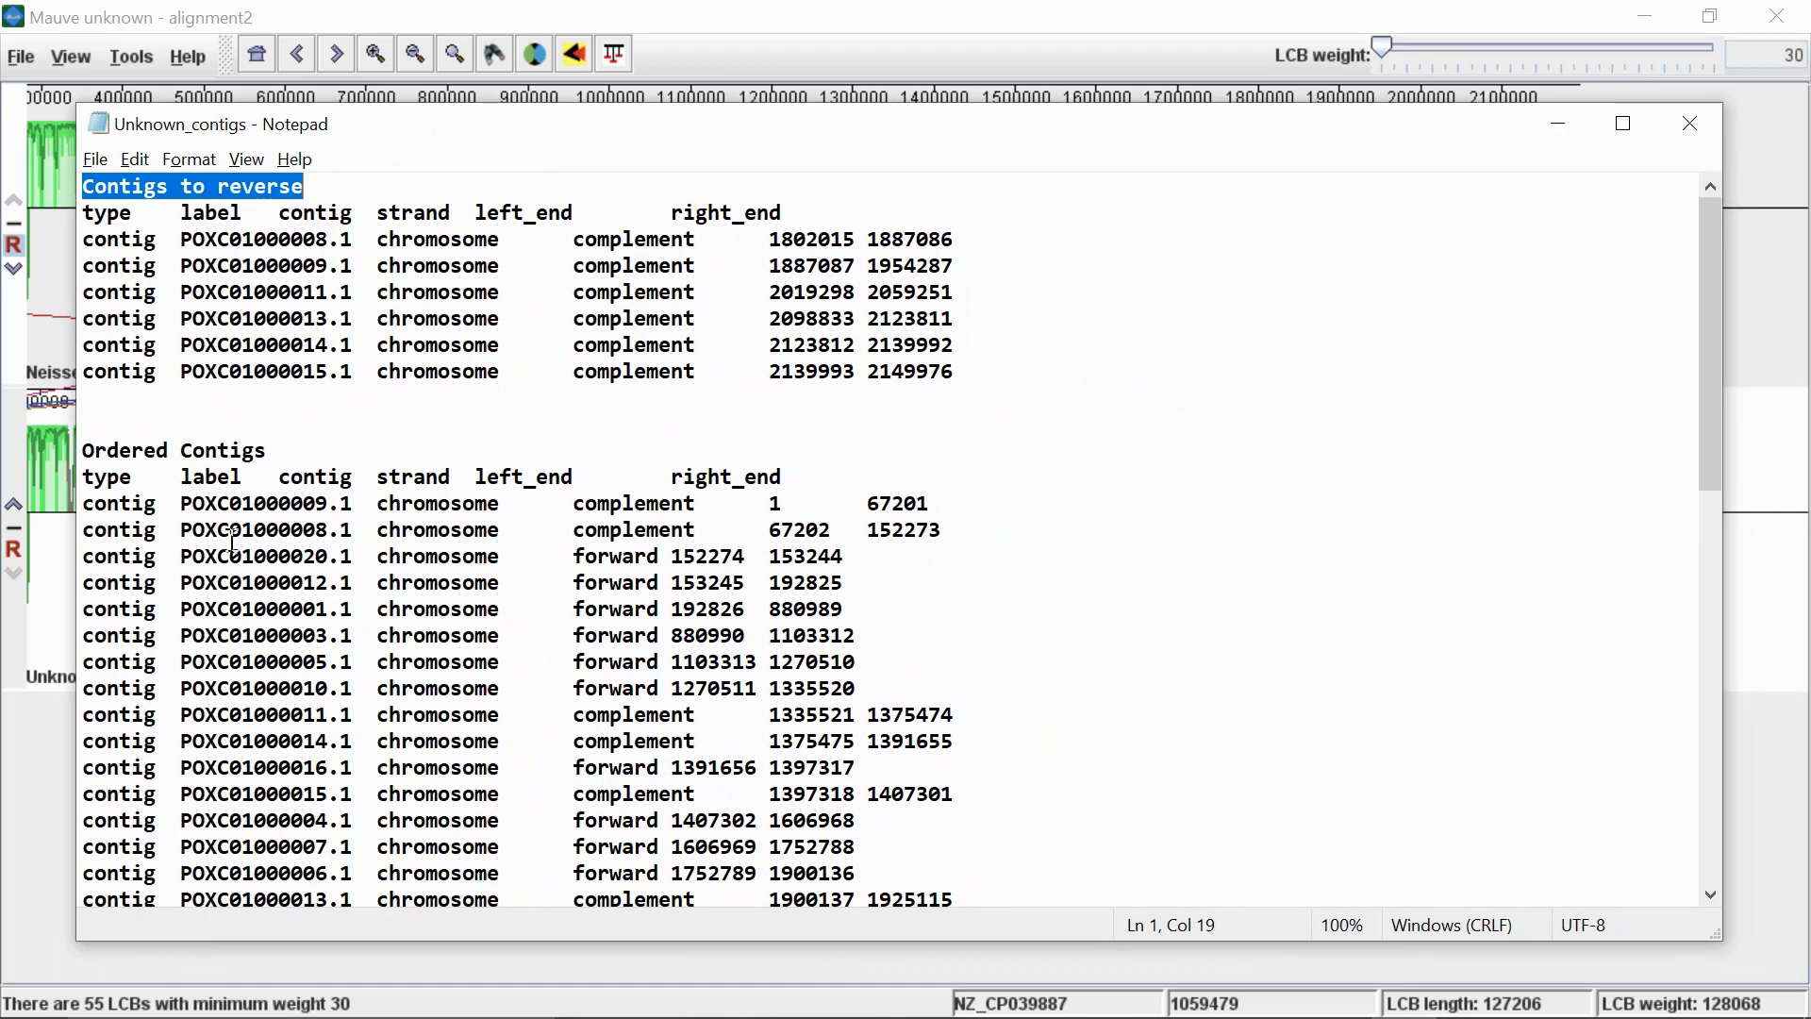
pyautogui.moveTo(87, 454); pyautogui.dragTo(941, 666)
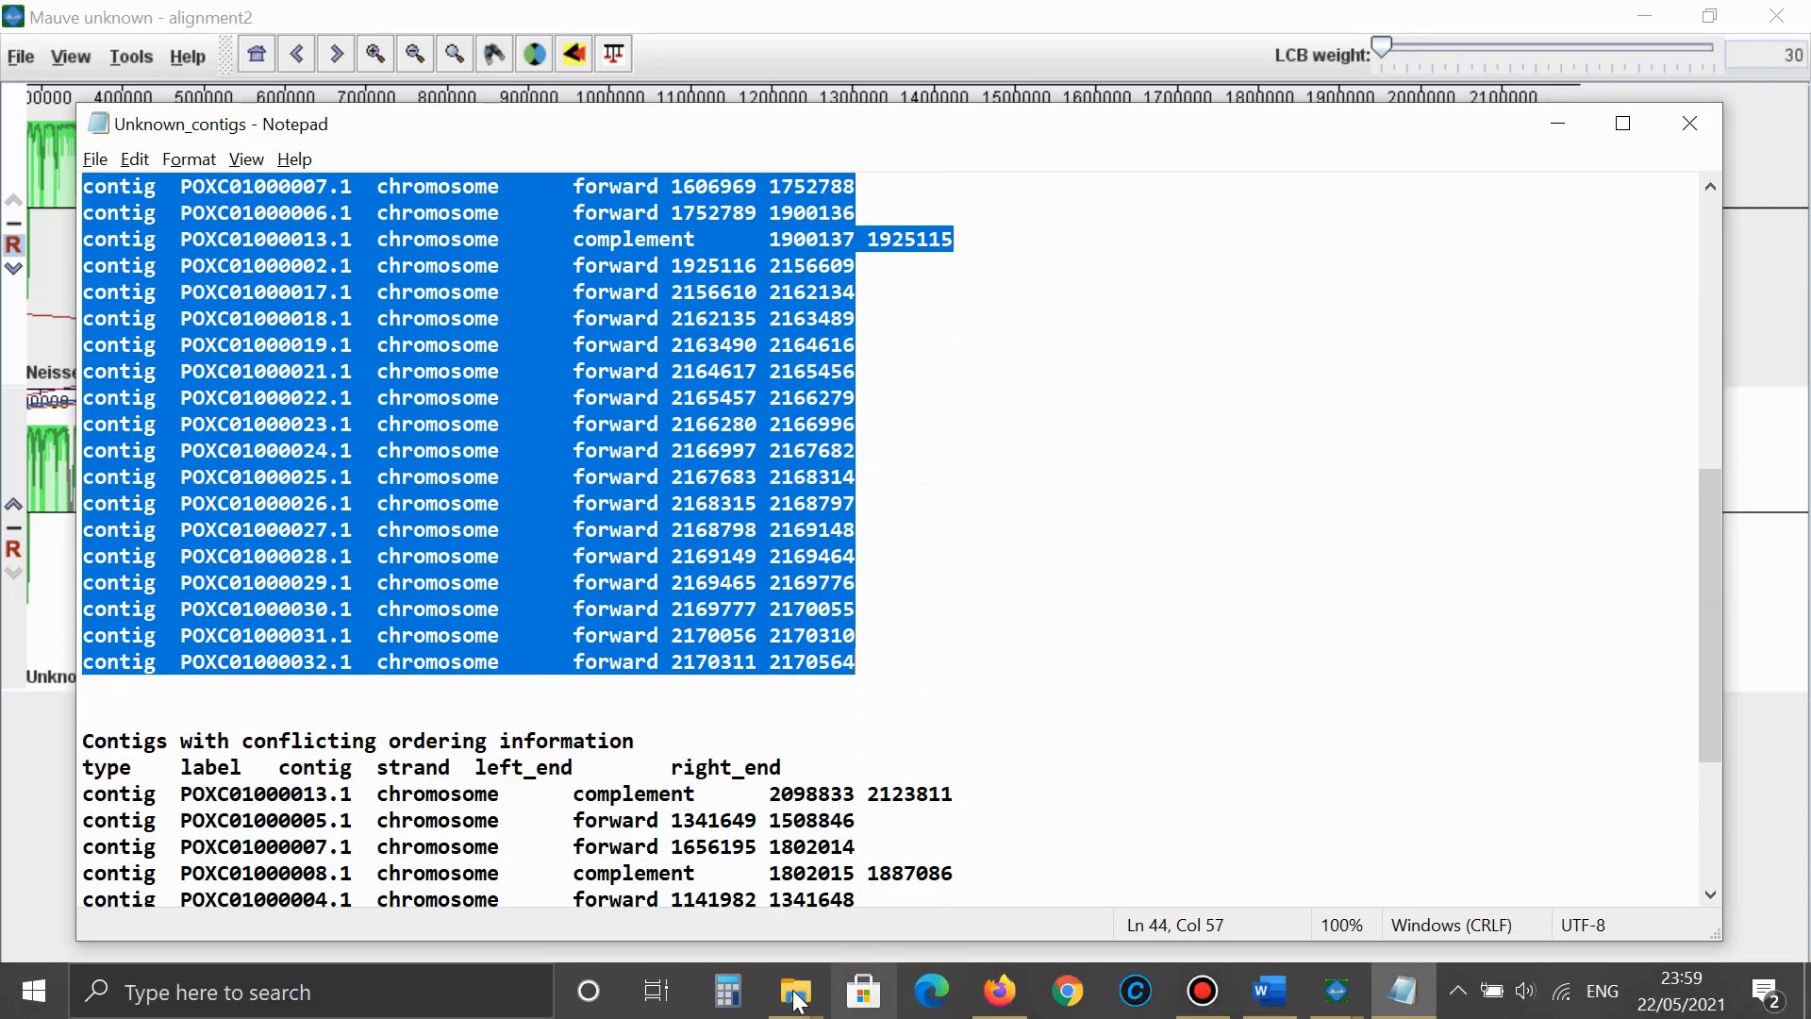
# - Open the Unknown FASTA file from the alignment2 folder and highlight the 9 in the first contig's label
pyautogui.click(795, 990)
pyautogui.click(893, 776)
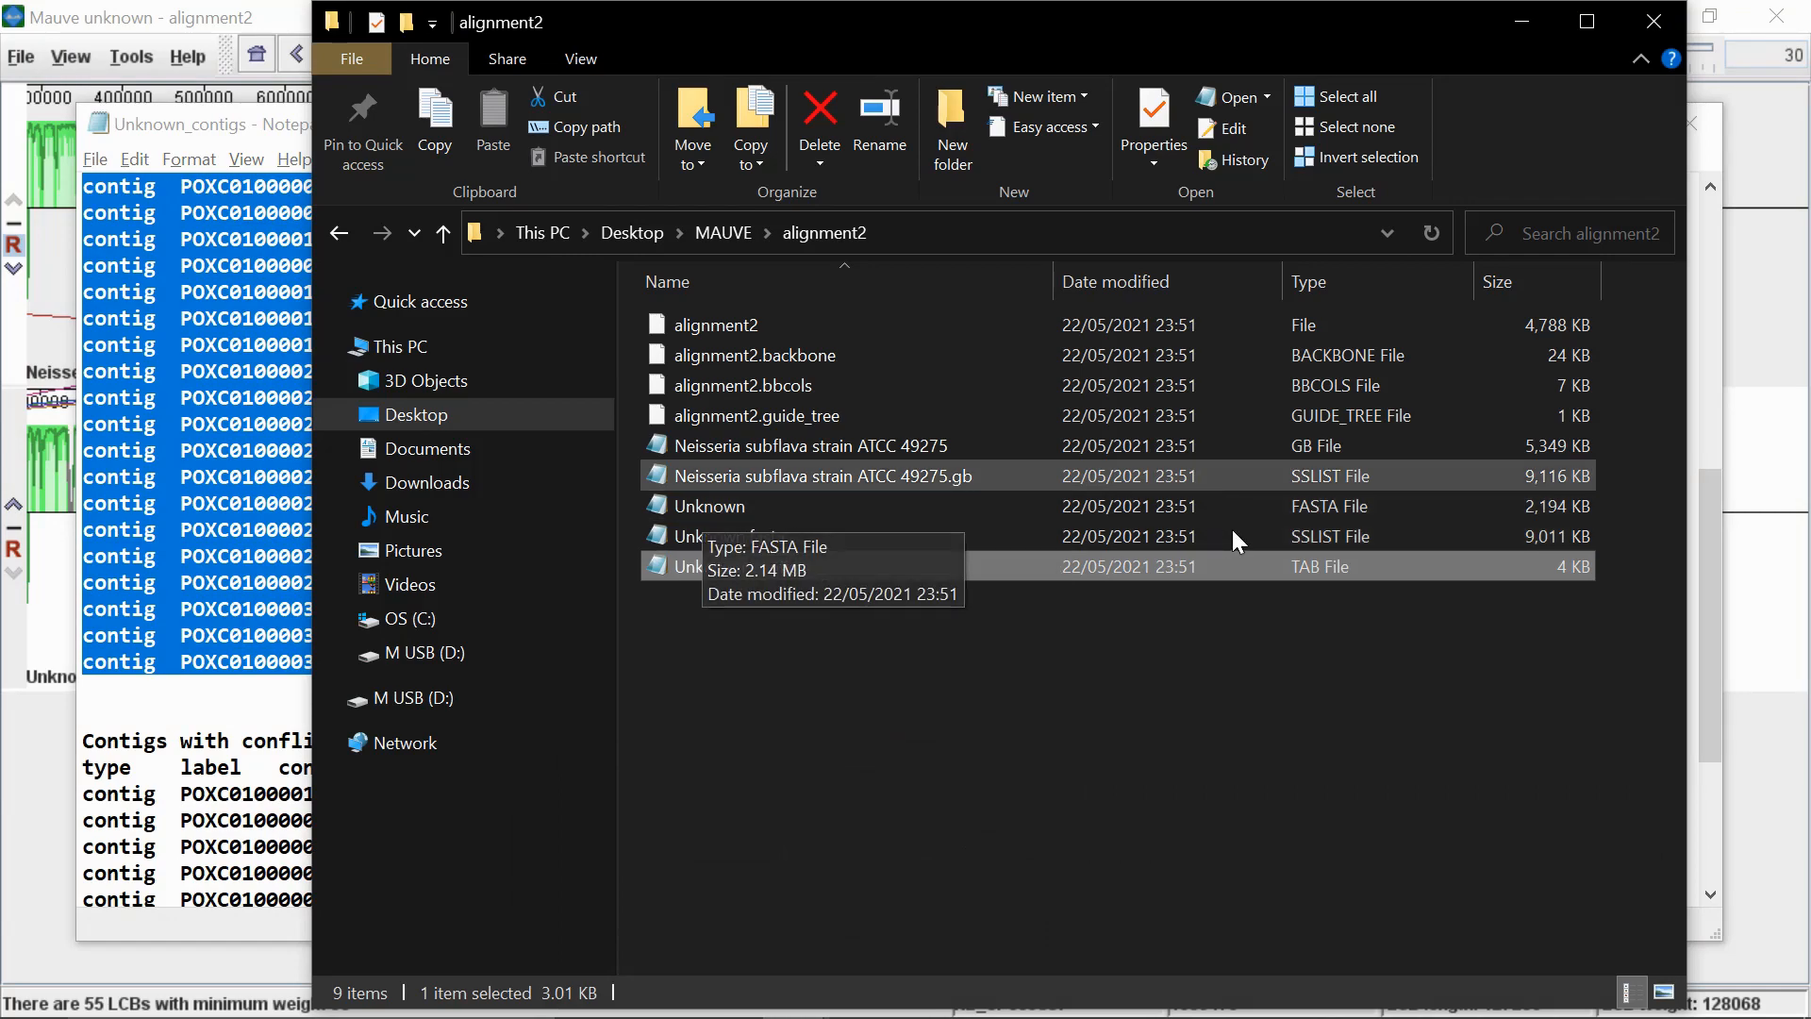
pyautogui.click(698, 505)
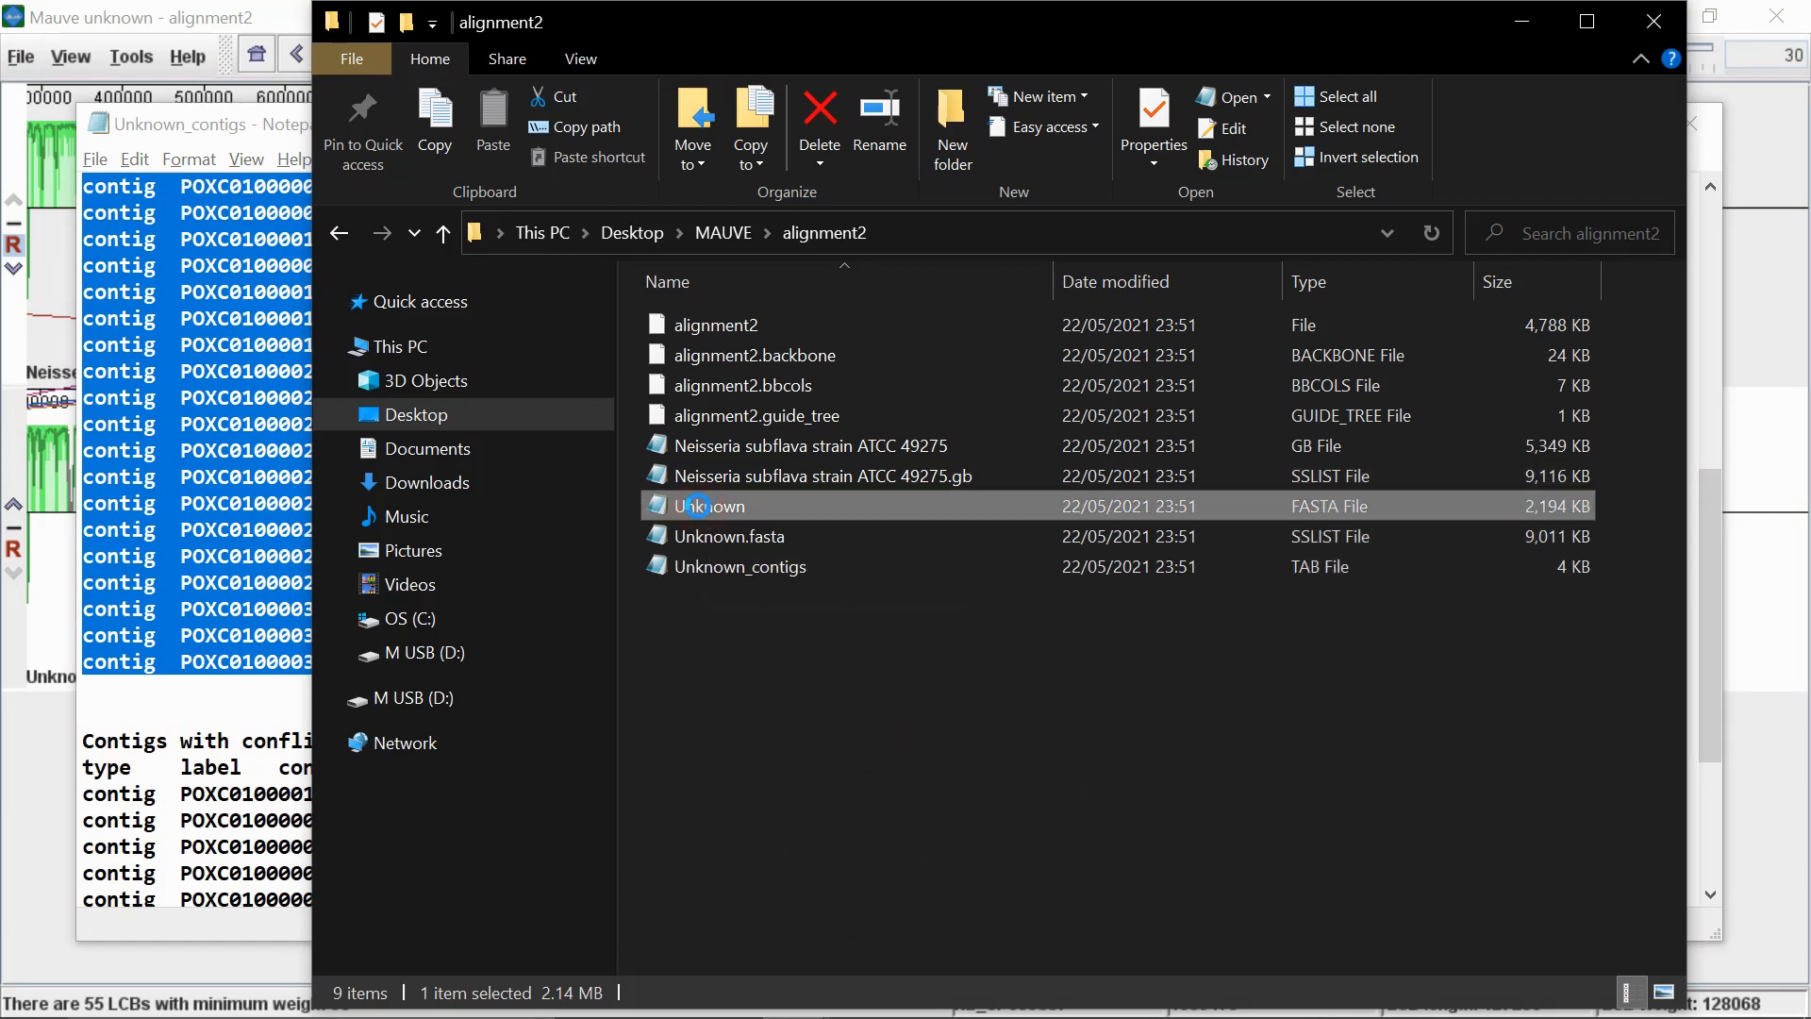
pyautogui.doubleClick(698, 506)
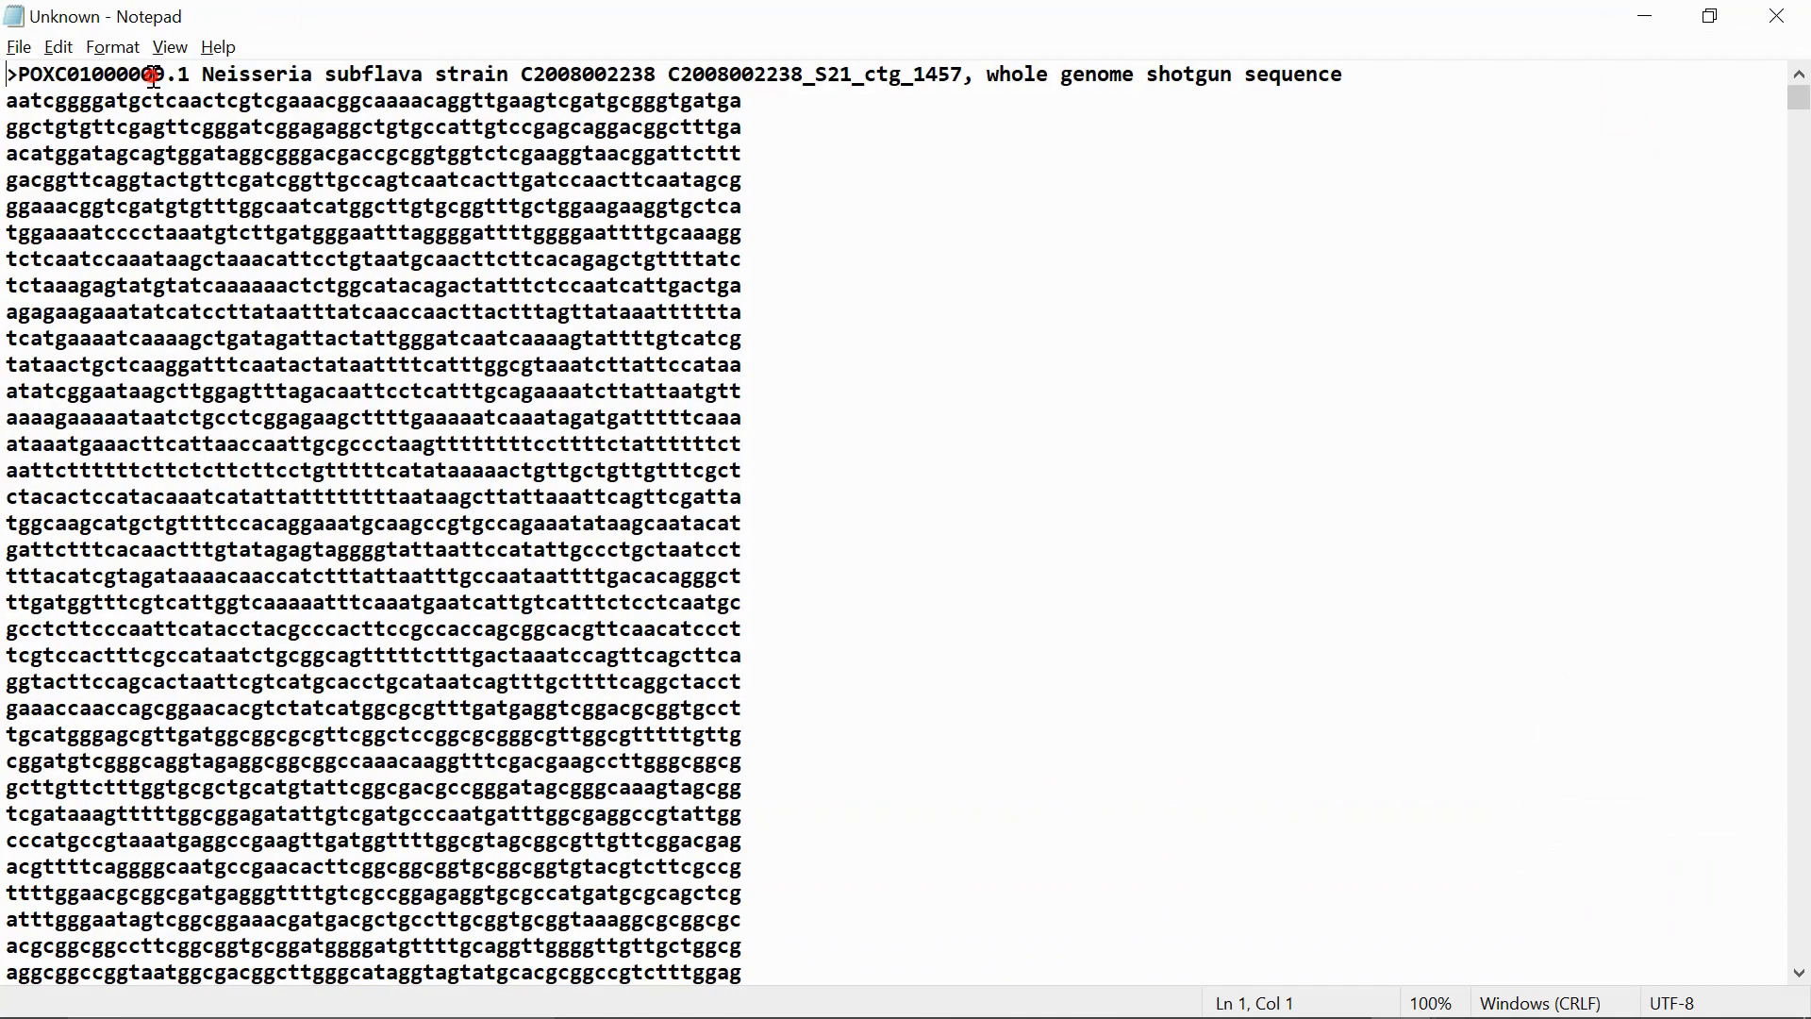
pyautogui.moveTo(154, 75); pyautogui.dragTo(167, 76)
# - Search the Unknown file for the ">" character, going through the successive contig headers to POXC01000012.1
pyautogui.moveTo(5, 75); pyautogui.dragTo(18, 75)
pyautogui.hotkey('ctrl', 'f')
pyautogui.click(524, 304)
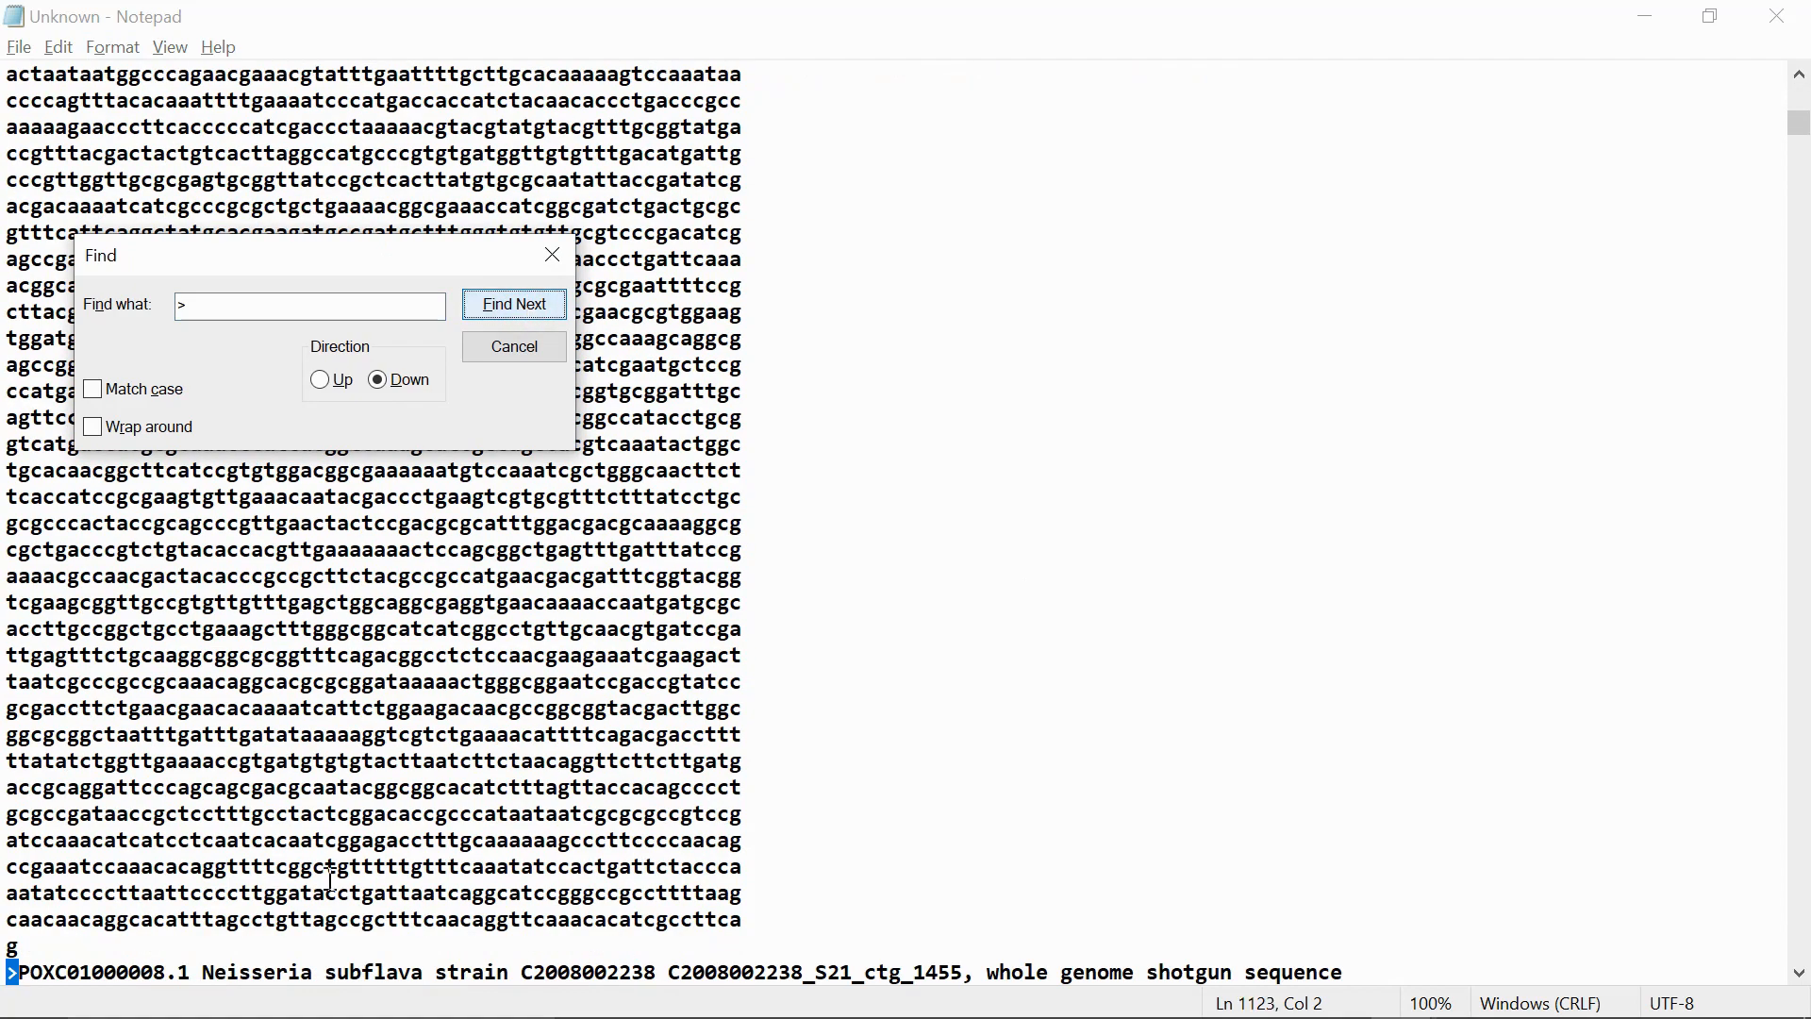
pyautogui.scroll(-2, 330, 877)
pyautogui.press('Return')
pyautogui.press('Return')
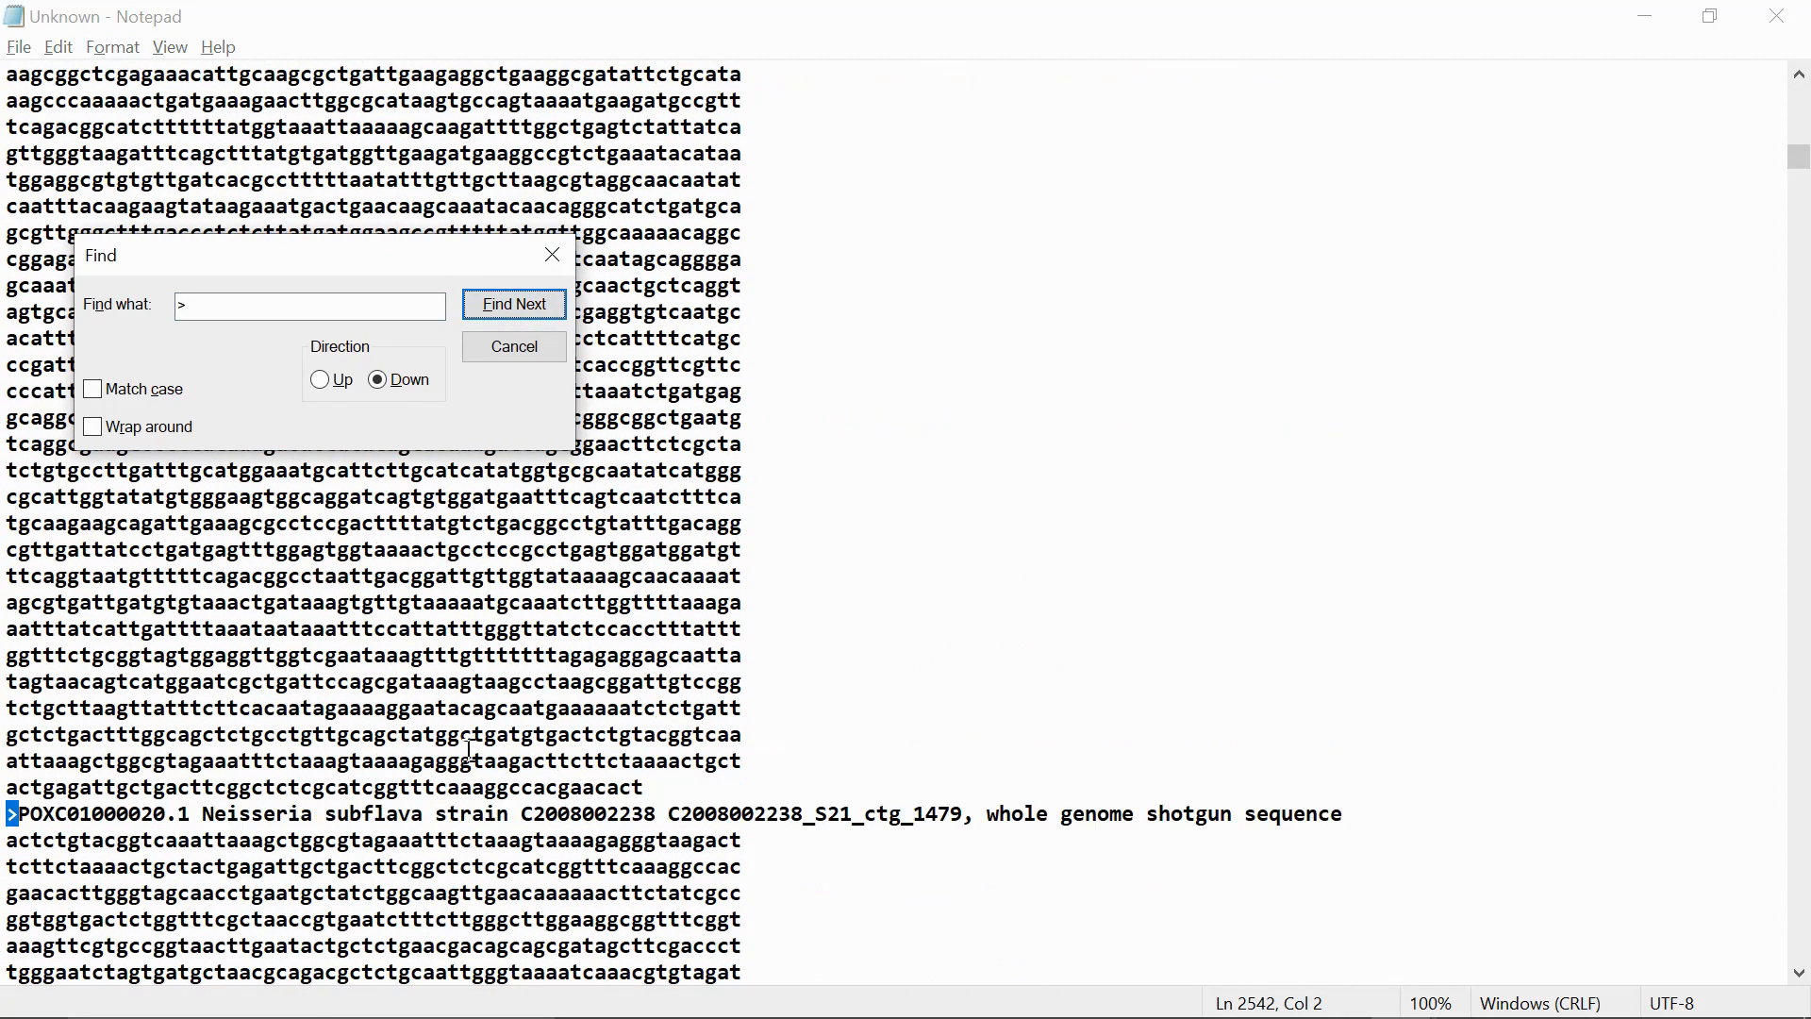
pyautogui.click(505, 308)
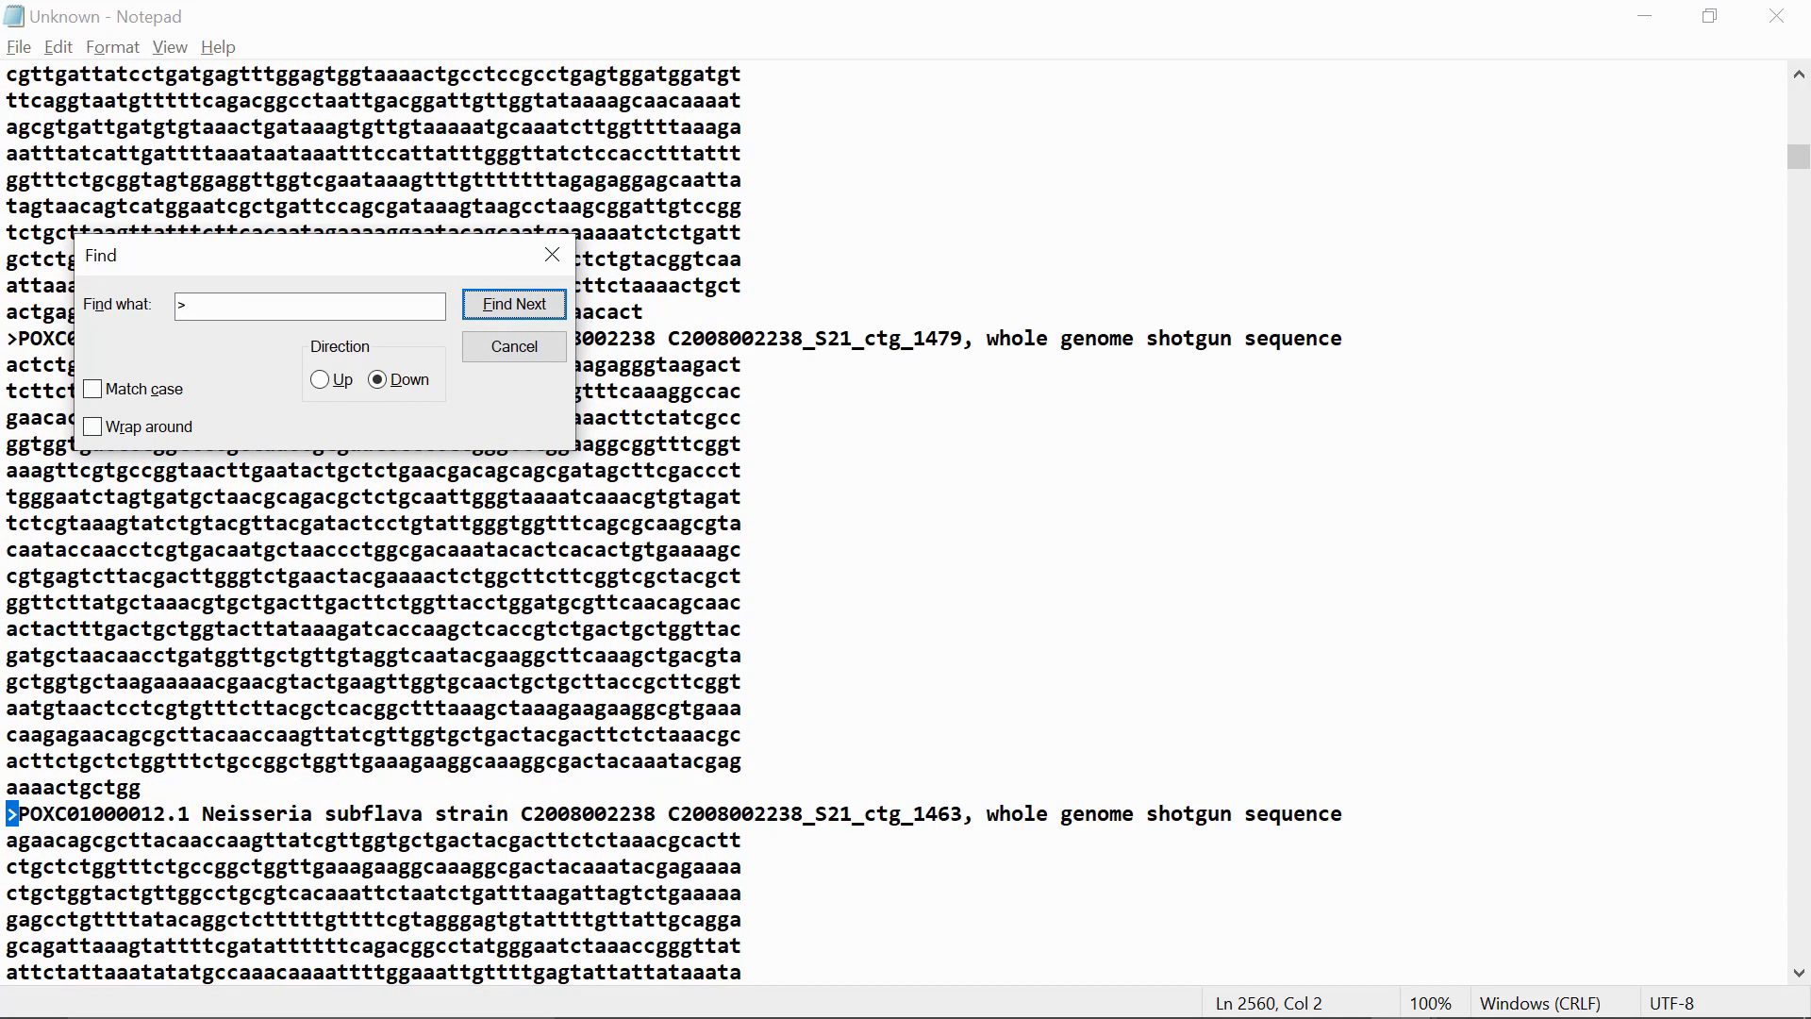
# - Switch to the Mauve unknown - alignment2 window and inspect the first contigs at the start of the genome
pyautogui.moveTo(1335, 991)
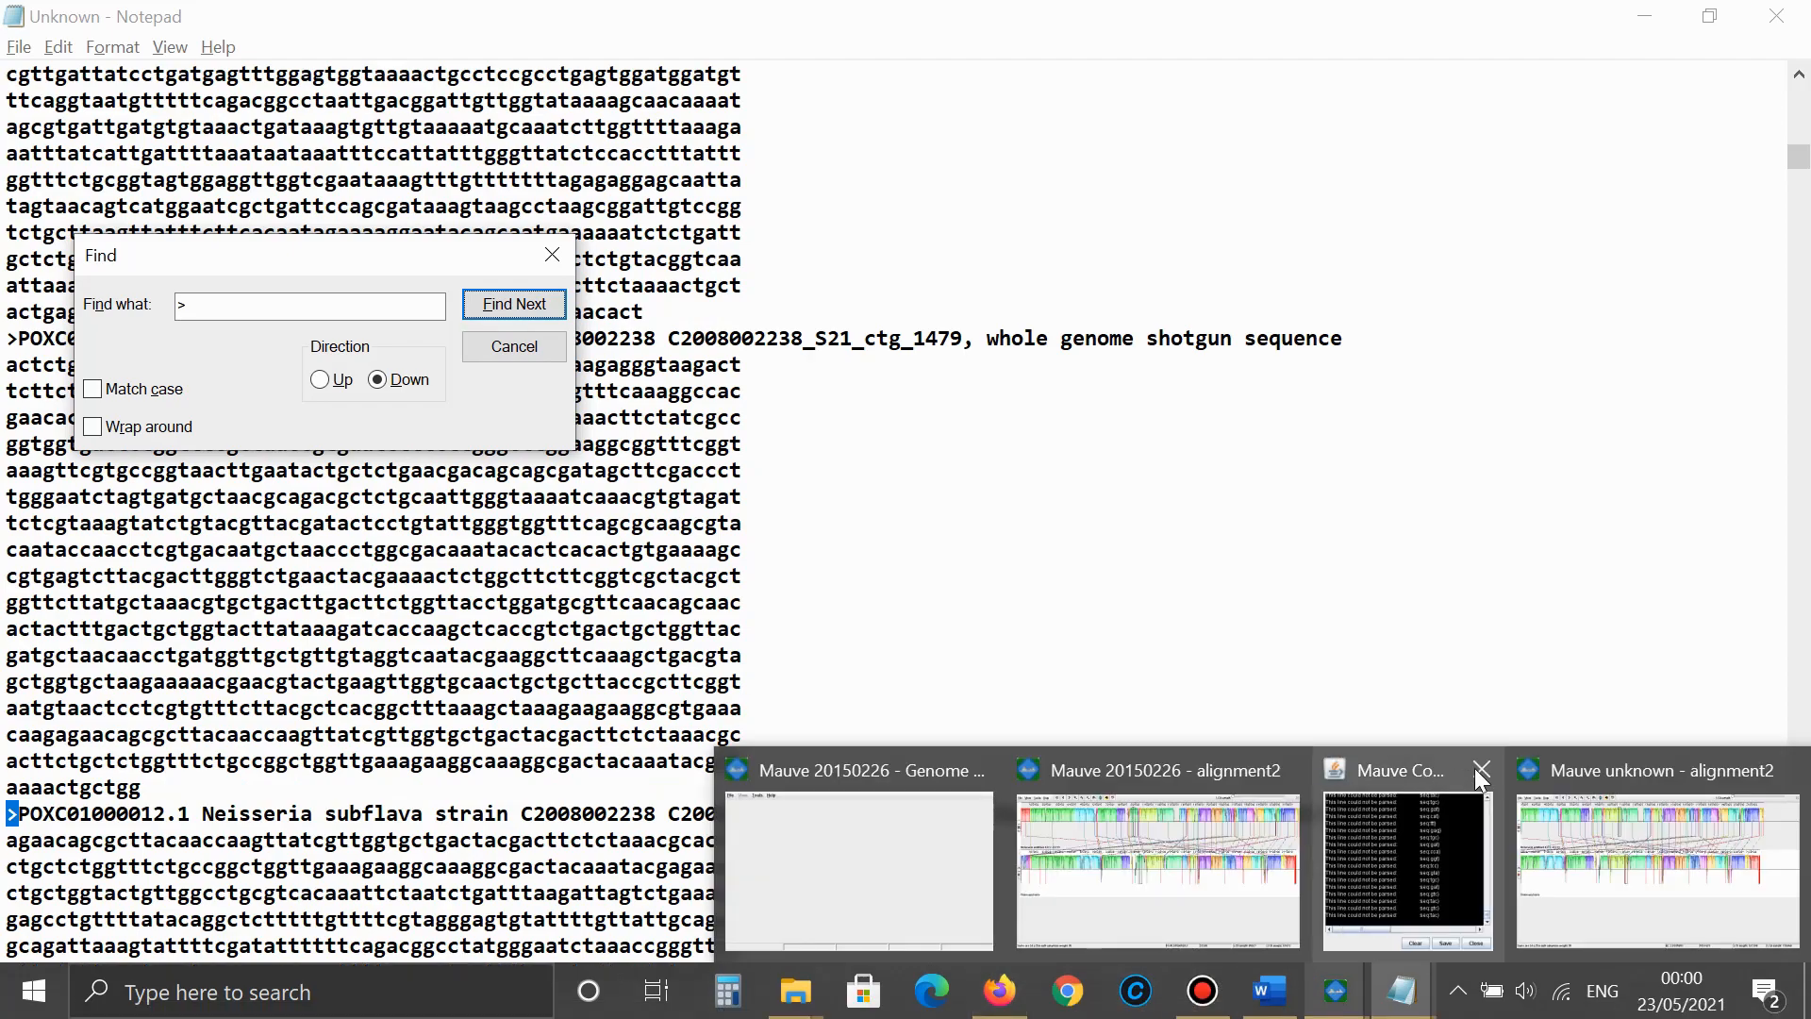
pyautogui.click(1558, 776)
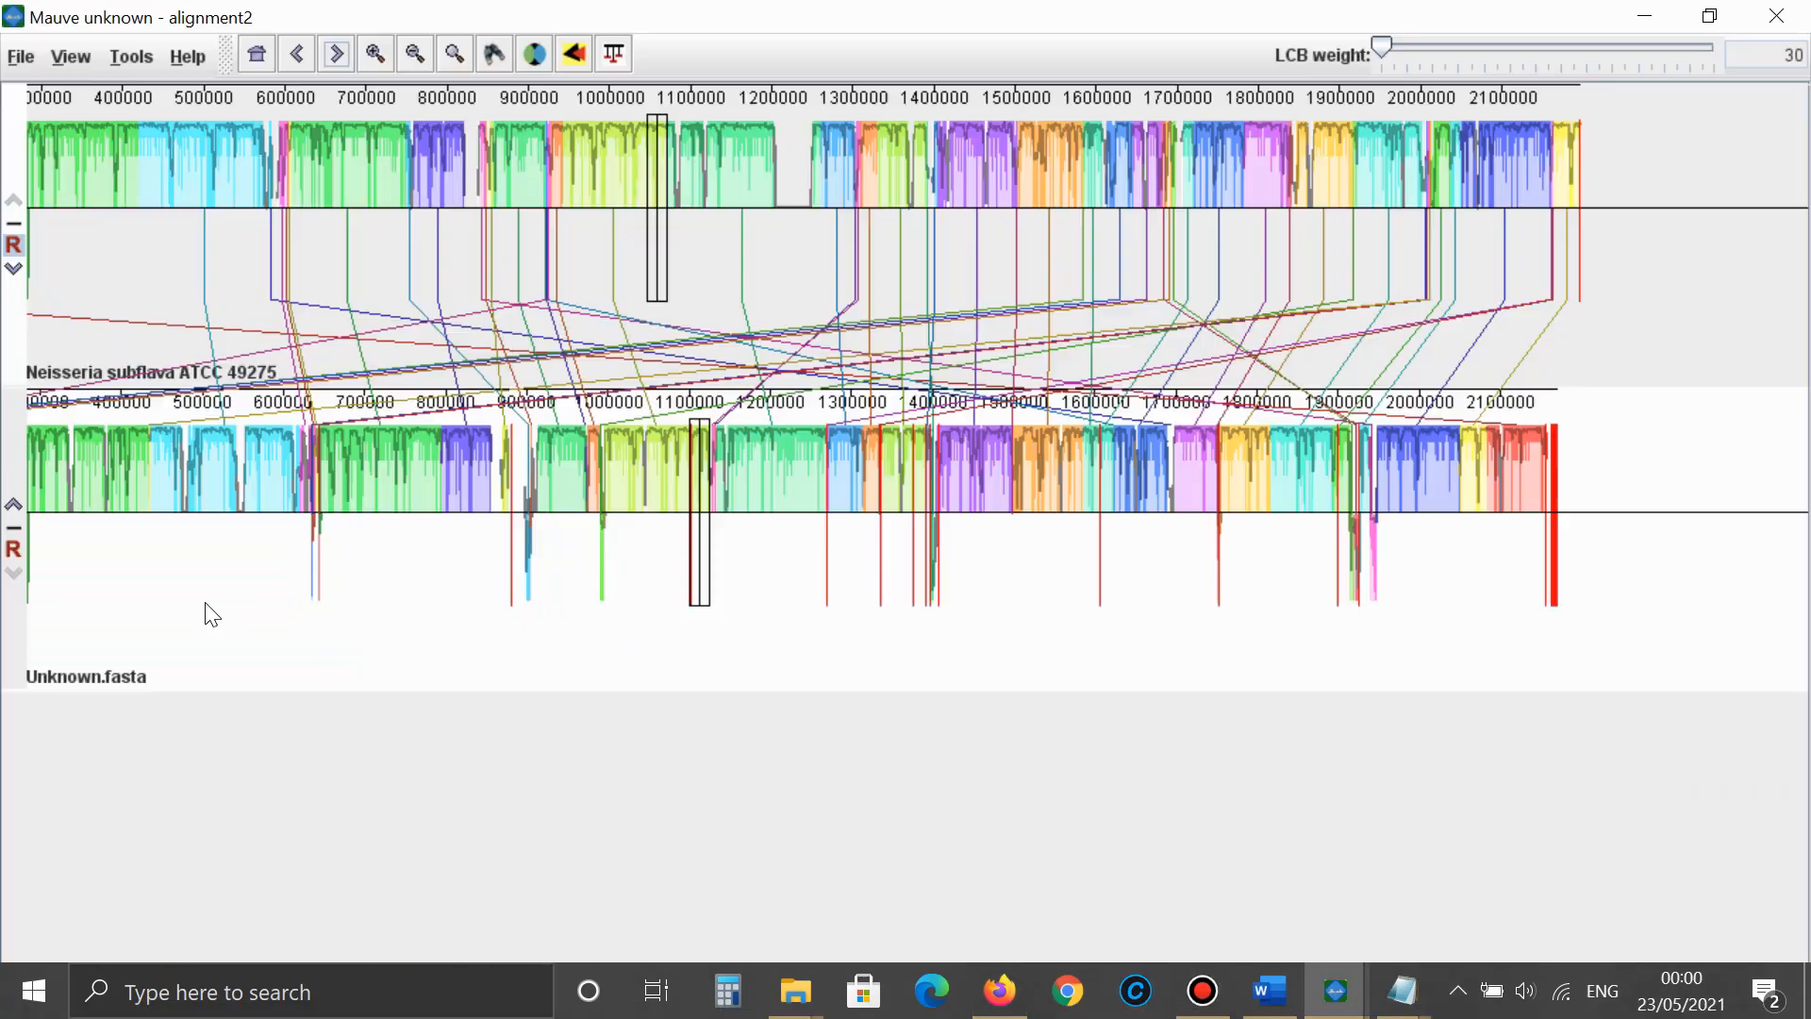
pyautogui.click(297, 55)
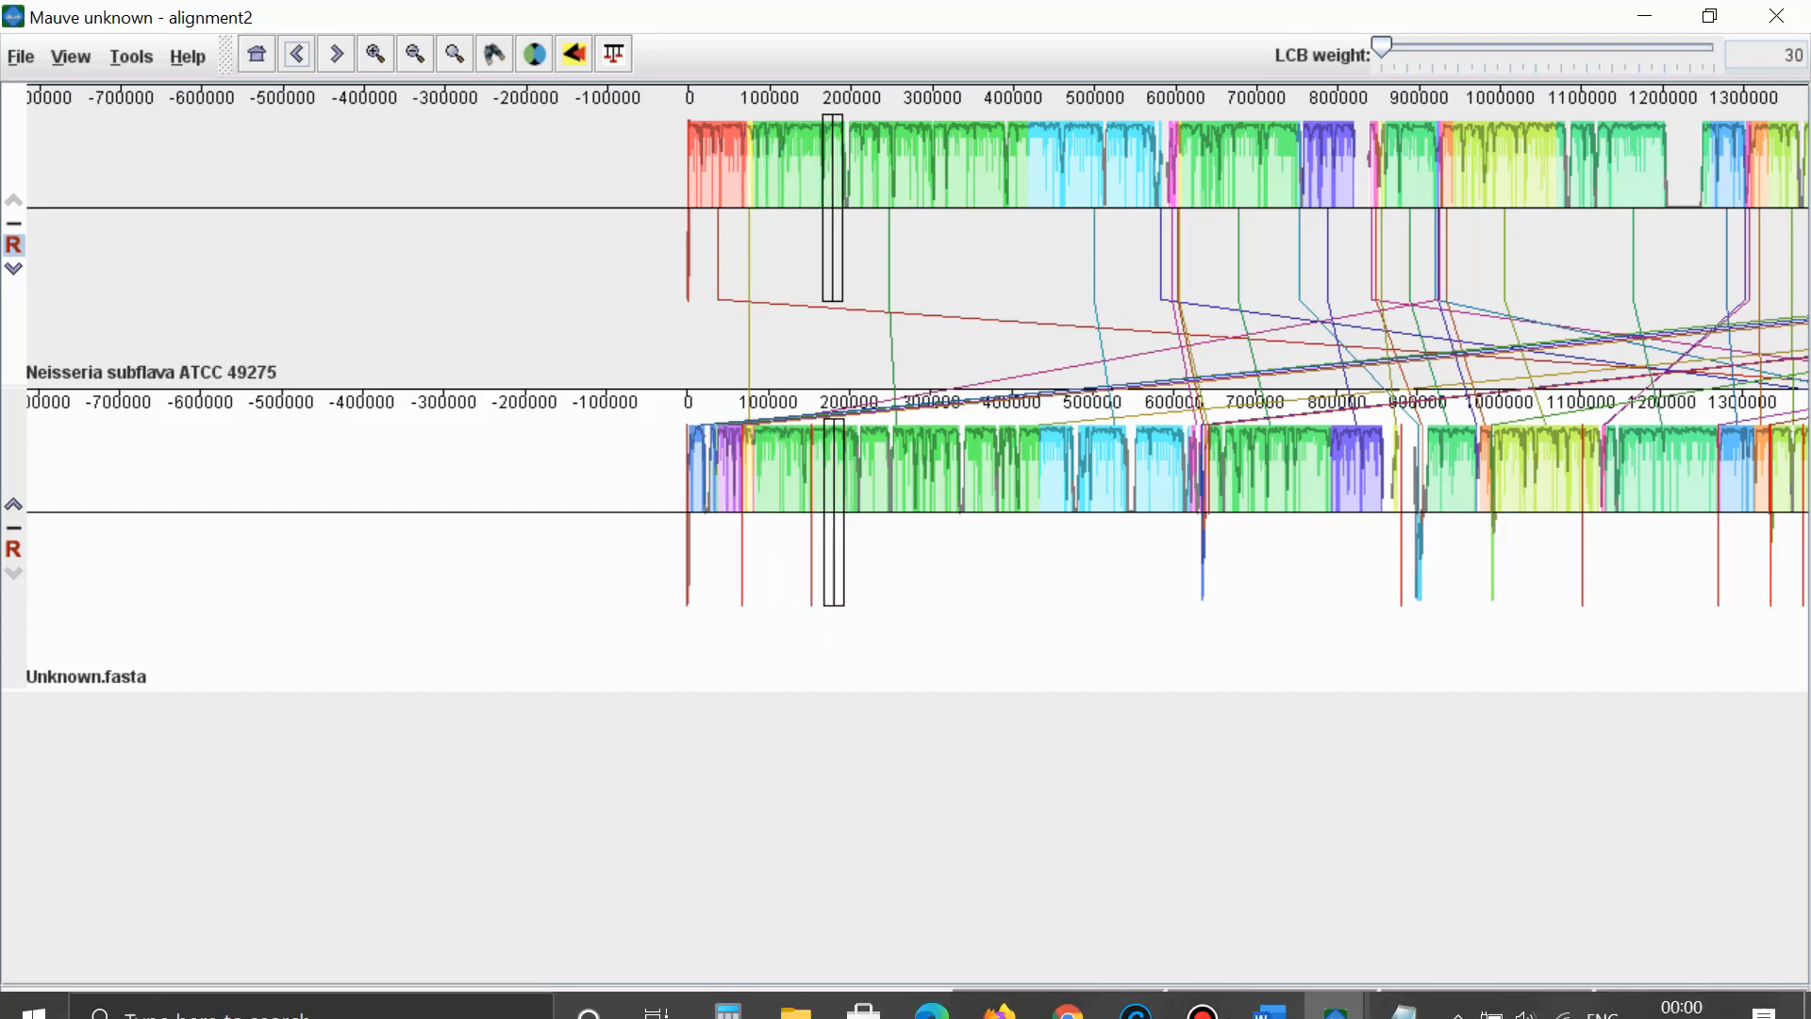
# - Return to the Unknown file in Notepad, highlight the start of the first contig, POXC01000009.1, and find the next ">" header
pyautogui.moveTo(1402, 991)
pyautogui.click(1479, 795)
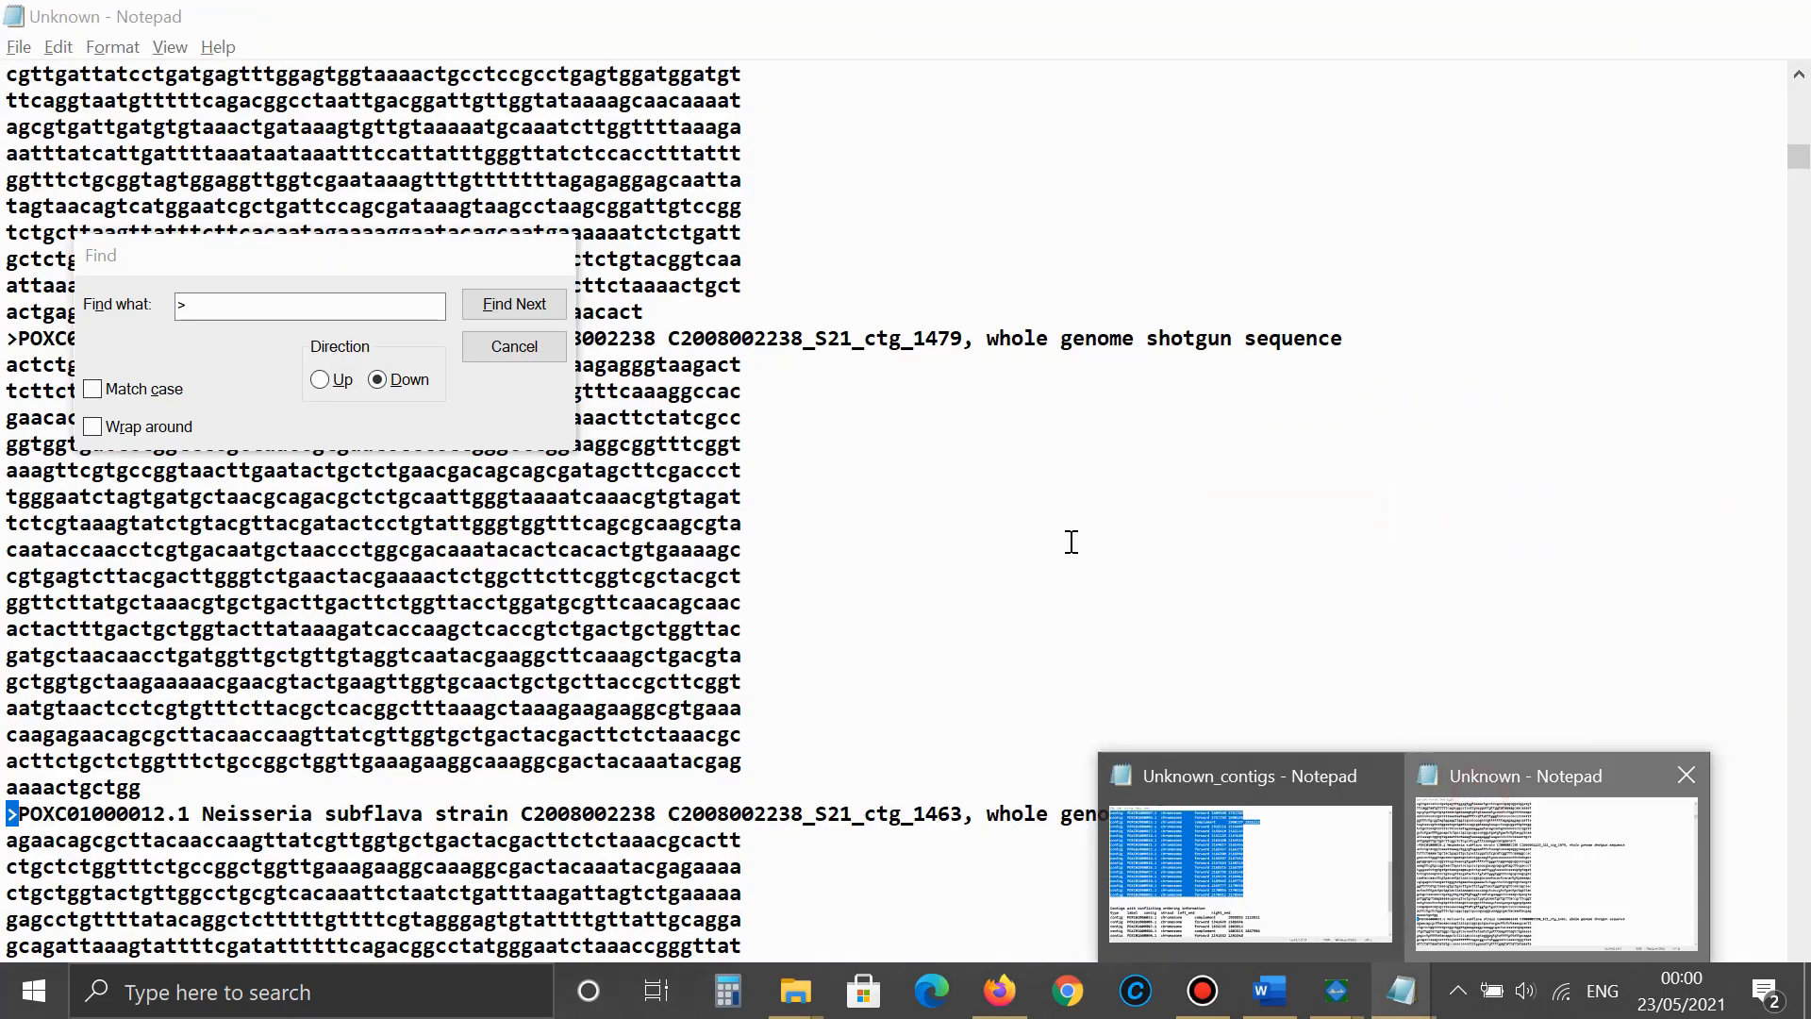
pyautogui.scroll(7, 1641, 602)
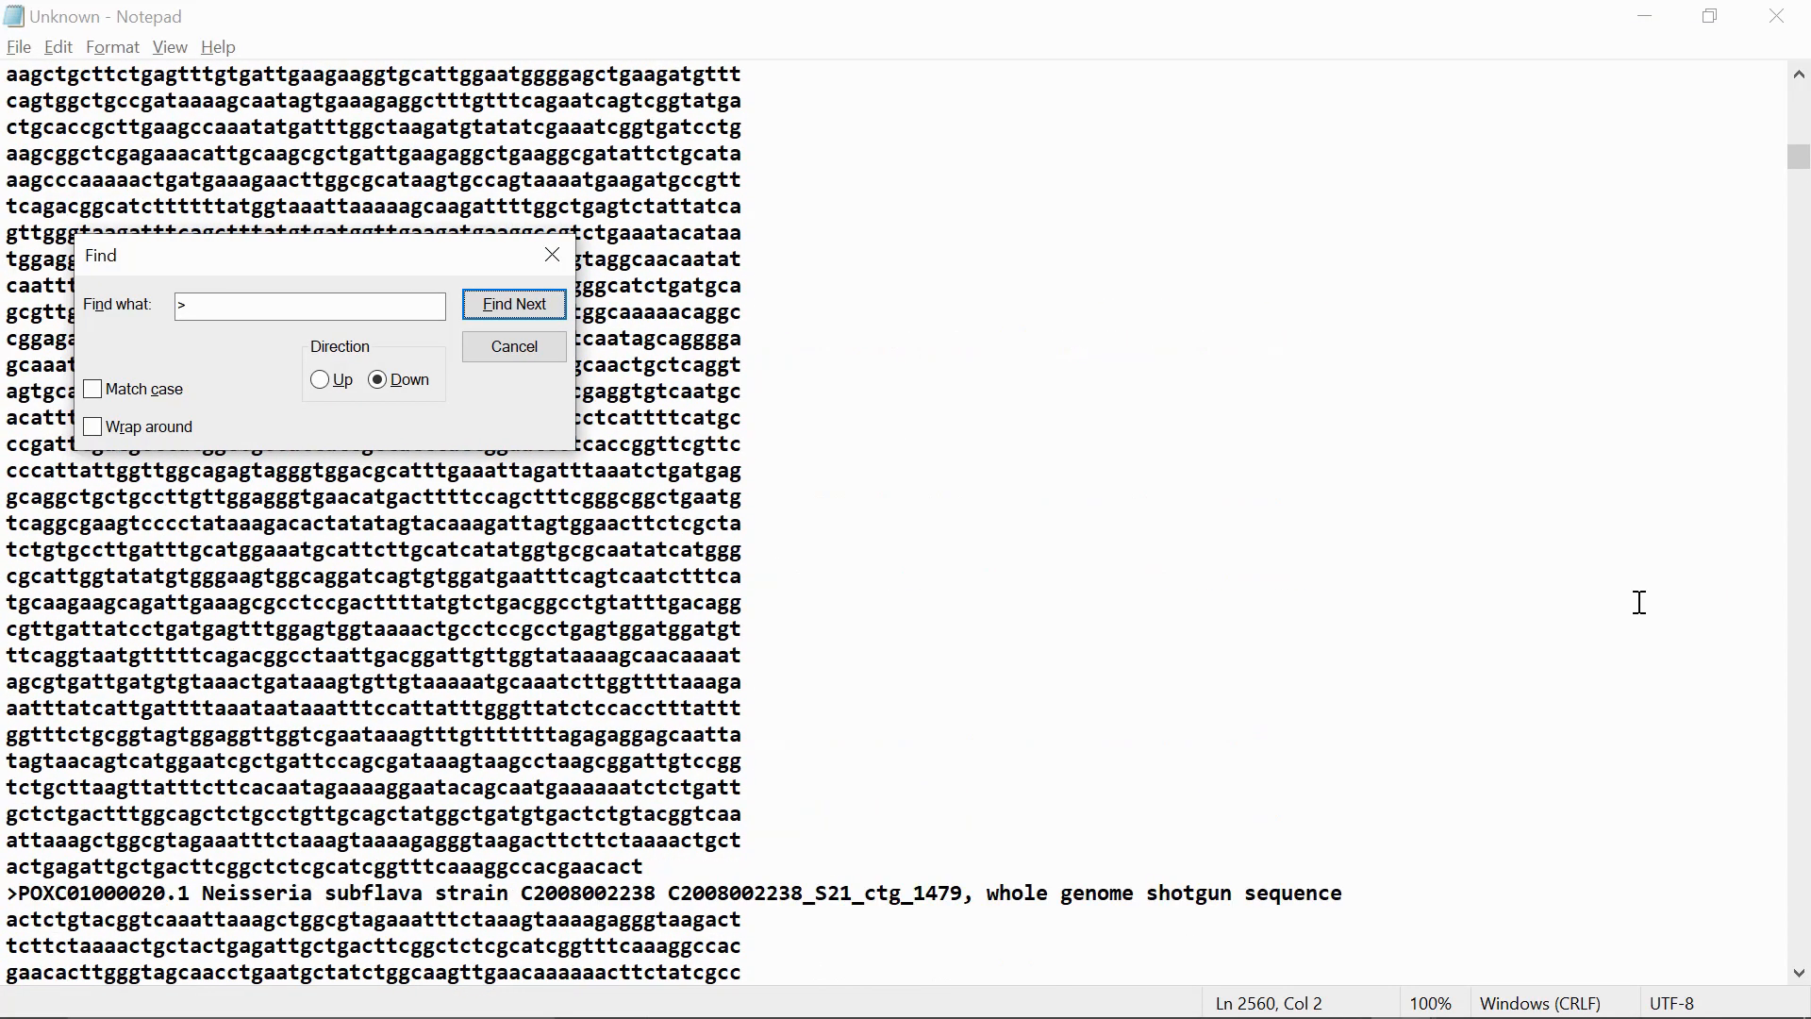
pyautogui.moveTo(1802, 159); pyautogui.dragTo(1802, 79)
pyautogui.moveTo(7, 74); pyautogui.dragTo(923, 869)
pyautogui.click(509, 303)
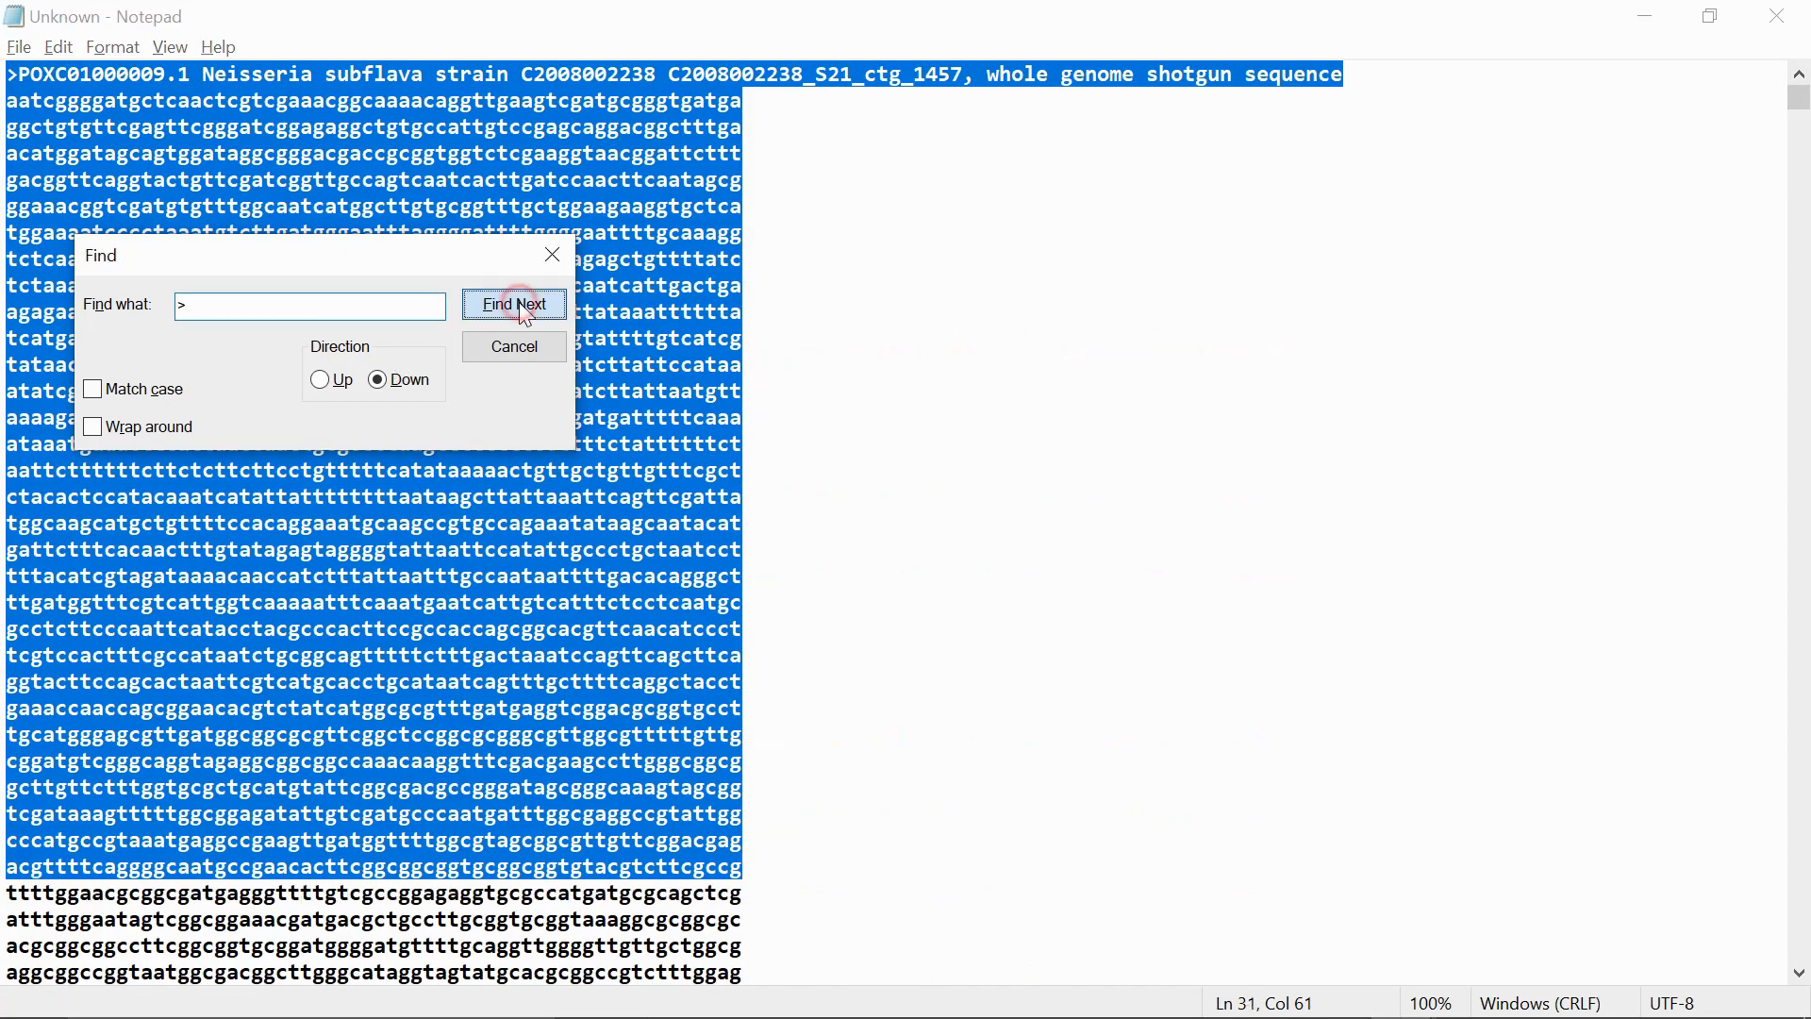
pyautogui.moveTo(9, 656); pyautogui.dragTo(1386, 647)
# - Switch back to the Mauve unknown - alignment2 window and inspect the reordered contigs along the rest of the genome
pyautogui.click(1337, 1007)
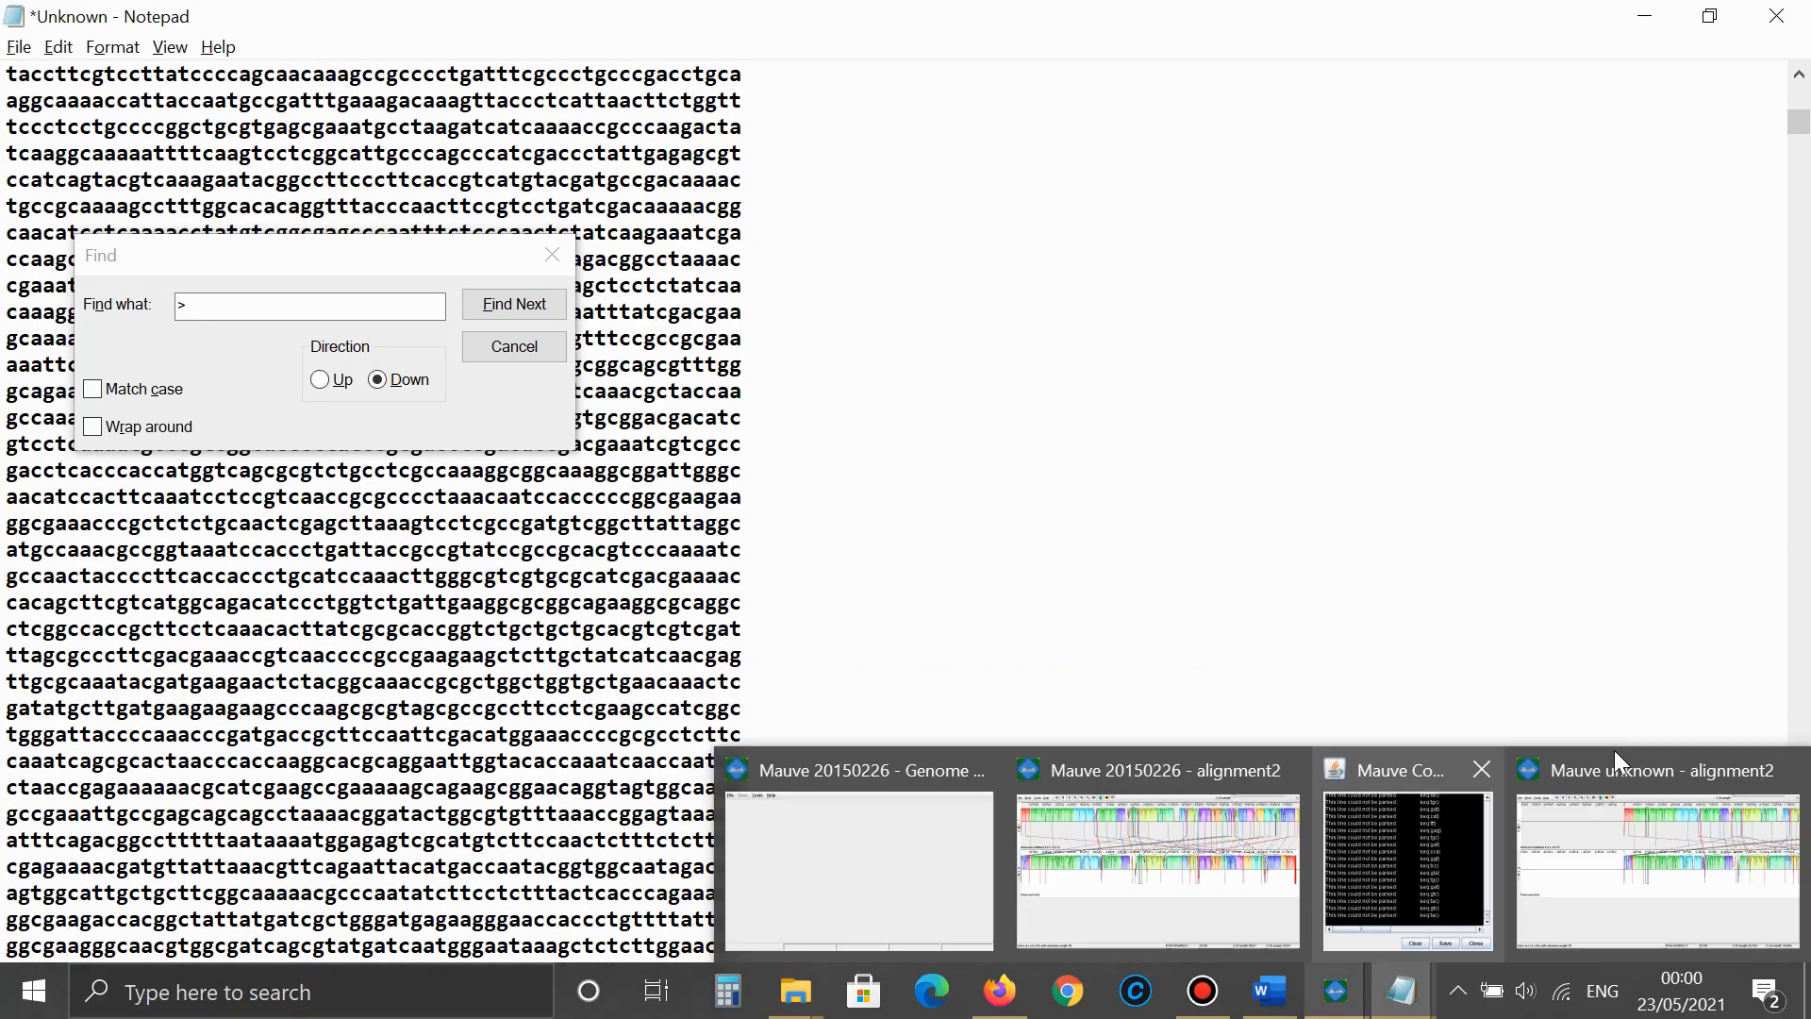
pyautogui.click(1608, 774)
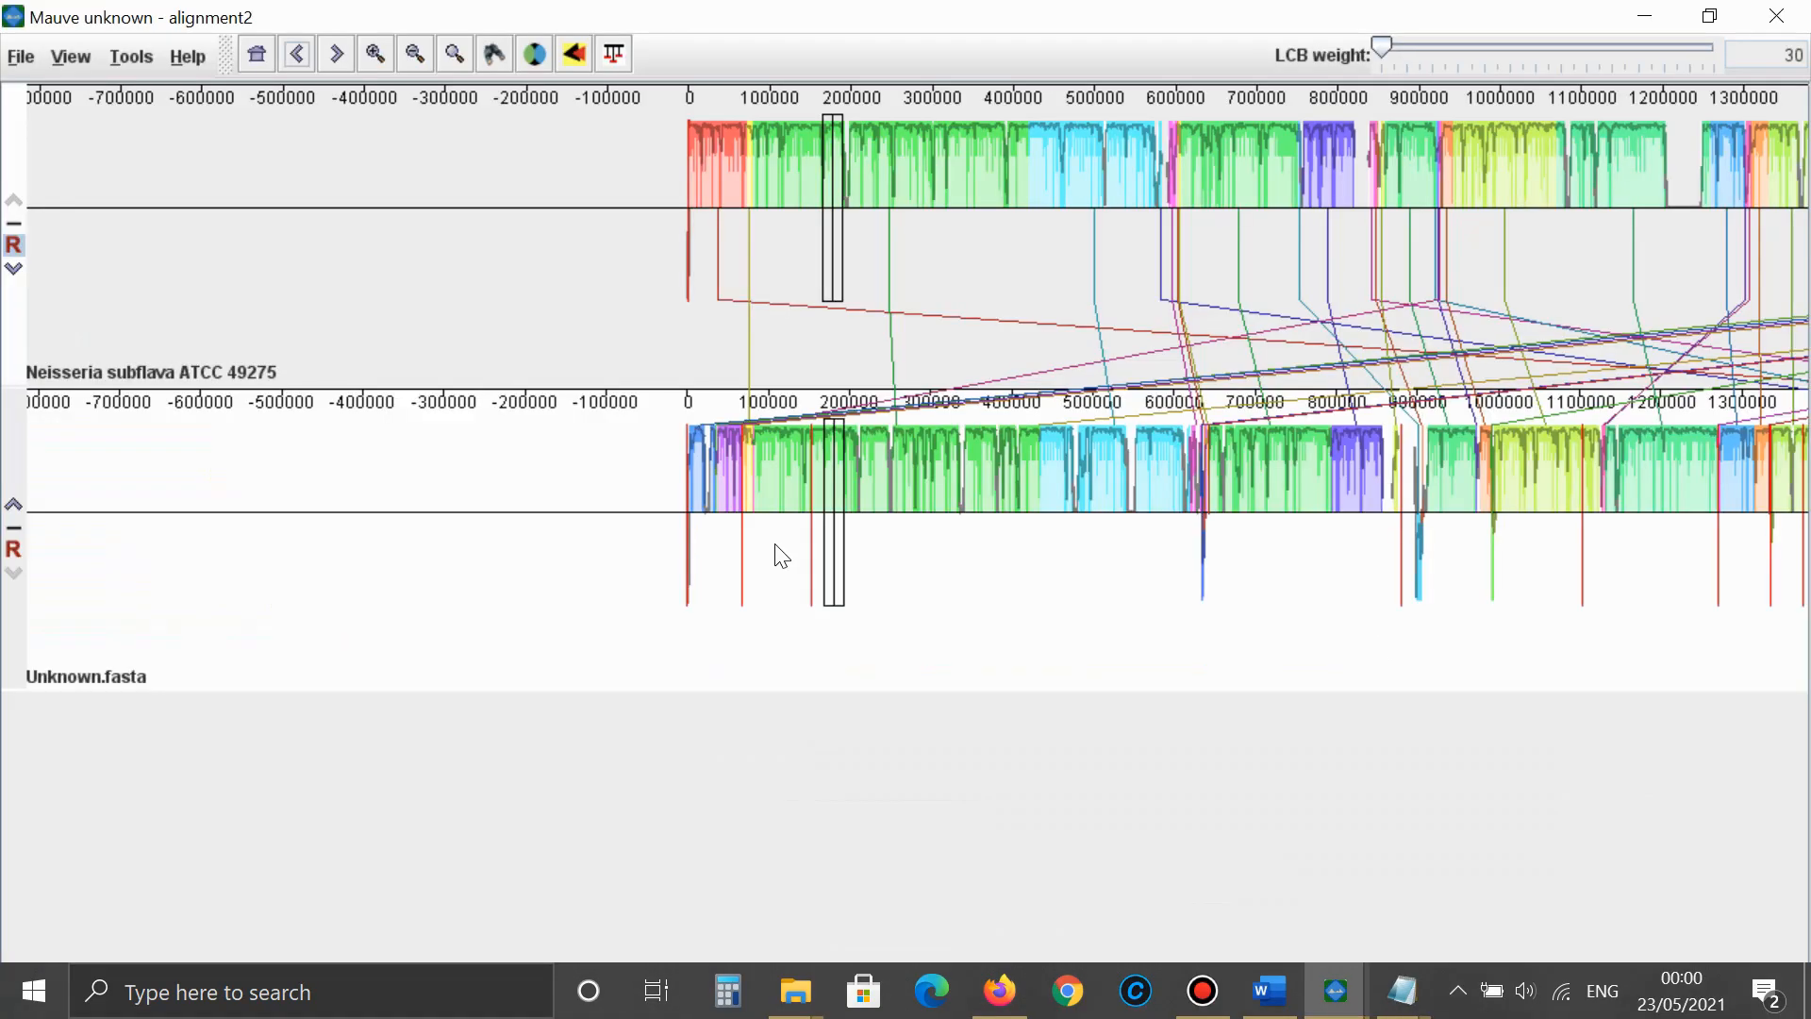
pyautogui.click(338, 54)
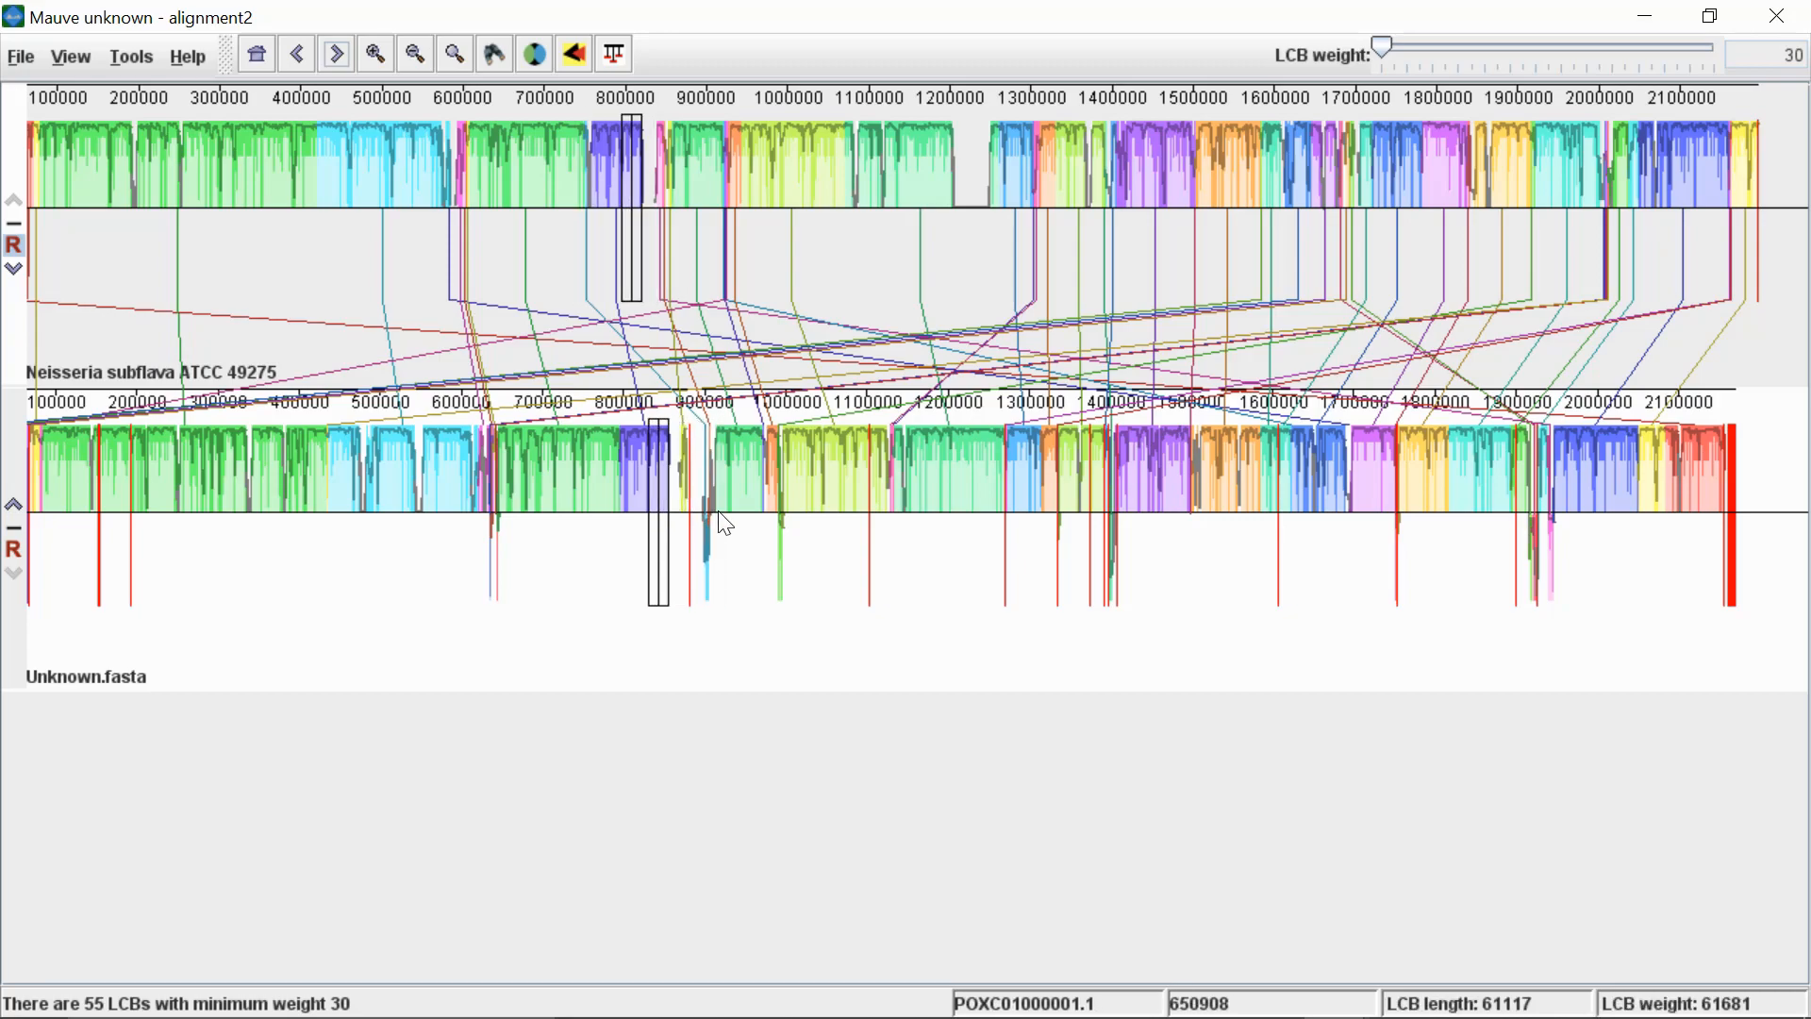
# - Switch to the Word document and highlight the goal "Identify a suitable reference sequence."
pyautogui.moveTo(1135, 1016)
pyautogui.click(1270, 991)
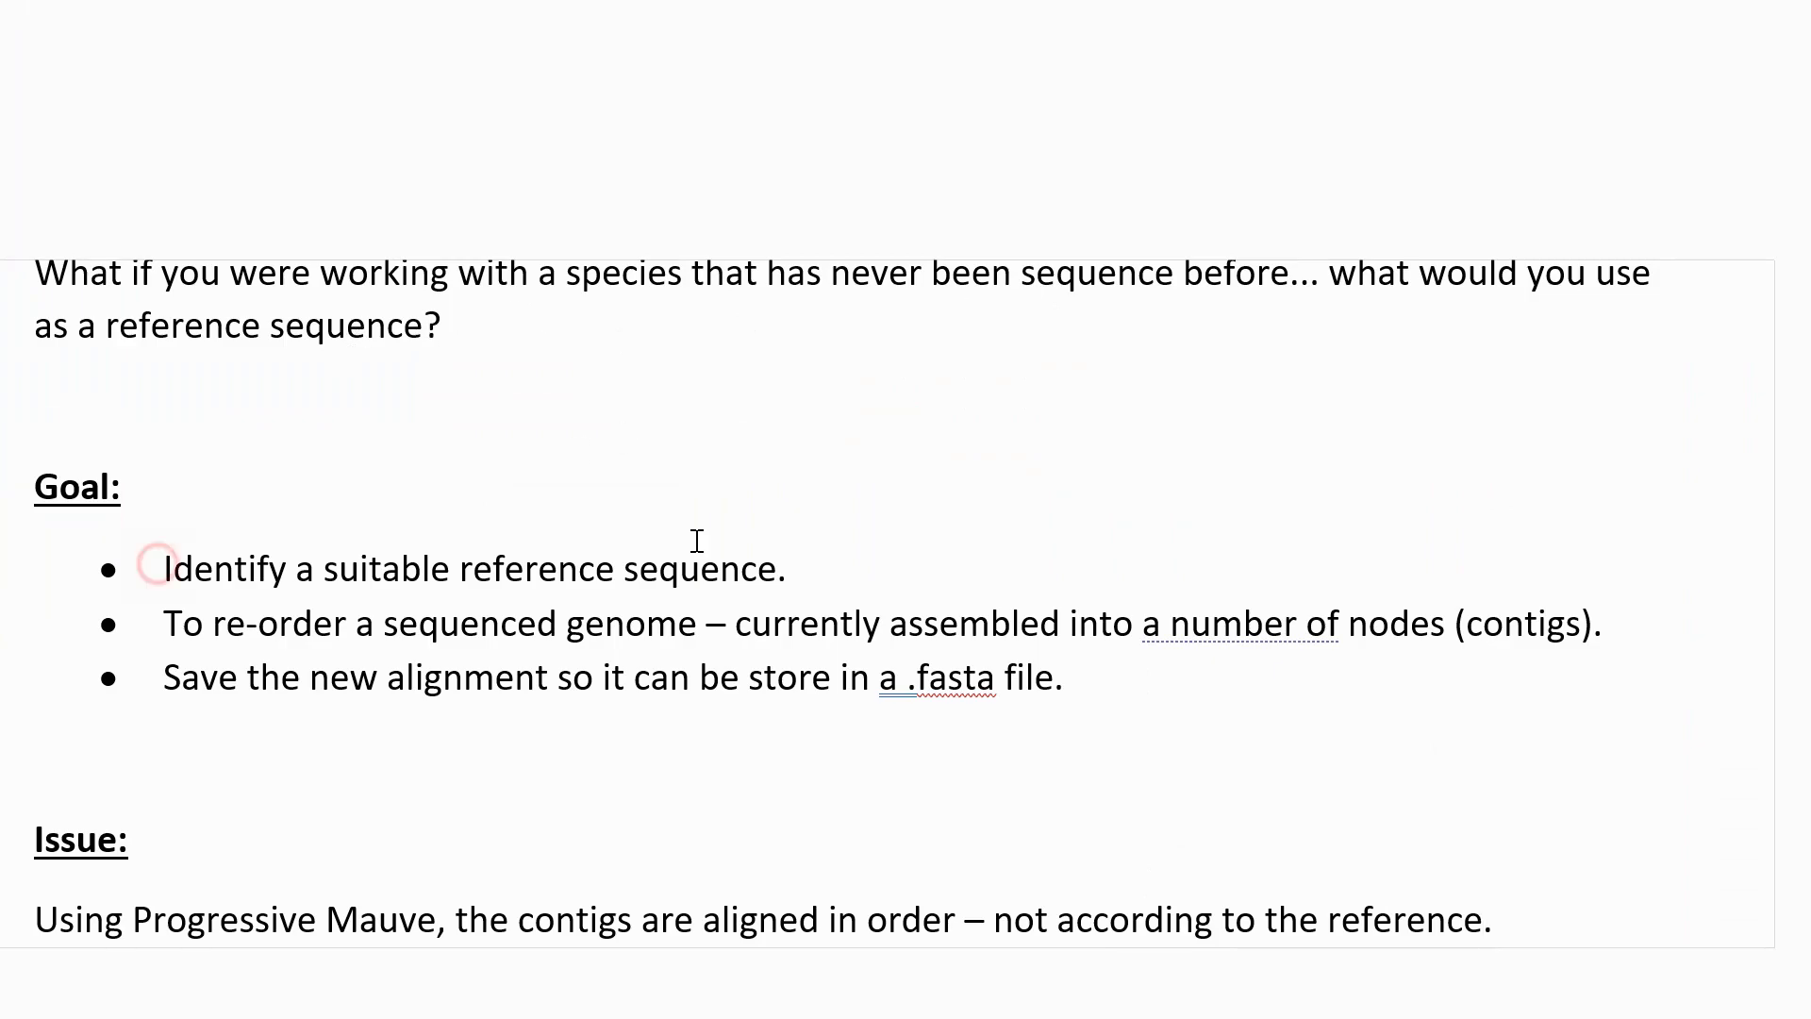
pyautogui.moveTo(157, 568); pyautogui.dragTo(877, 557)
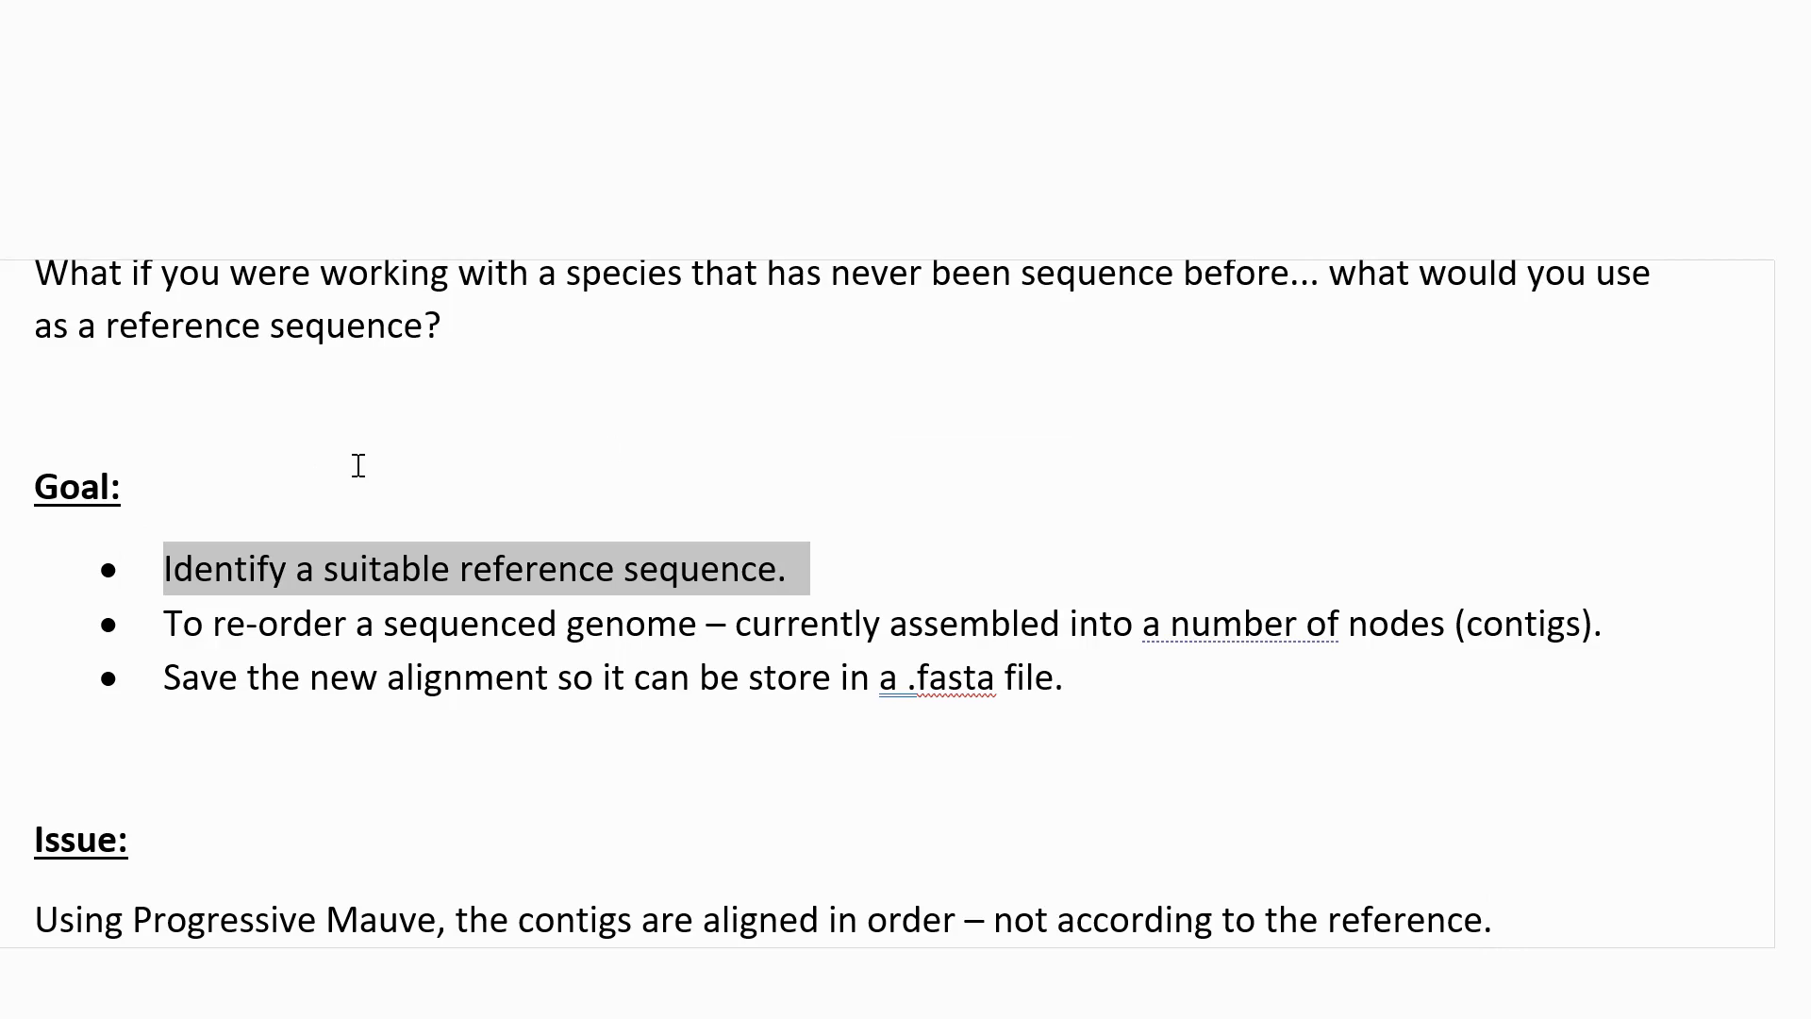